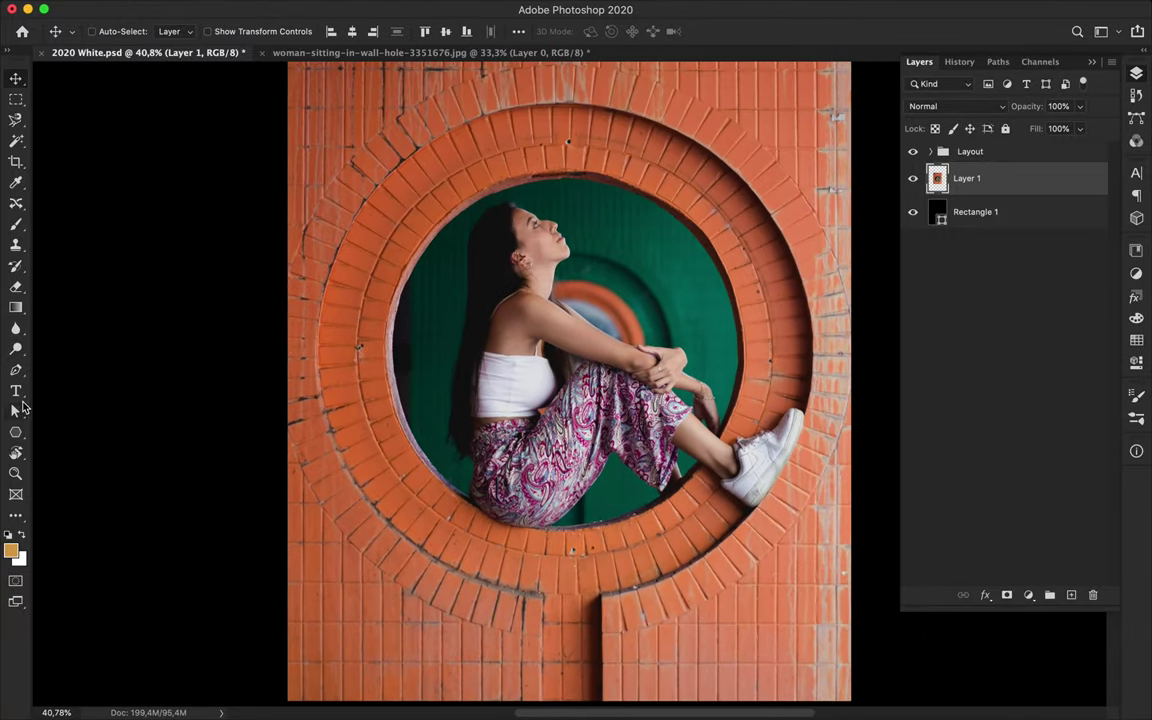
Draw an ellipse shape around the outer brick ring and nudge it onto the ring edge
right_click(16, 432)
left_click(90, 465)
left_click_drag(570, 355, 836, 600)
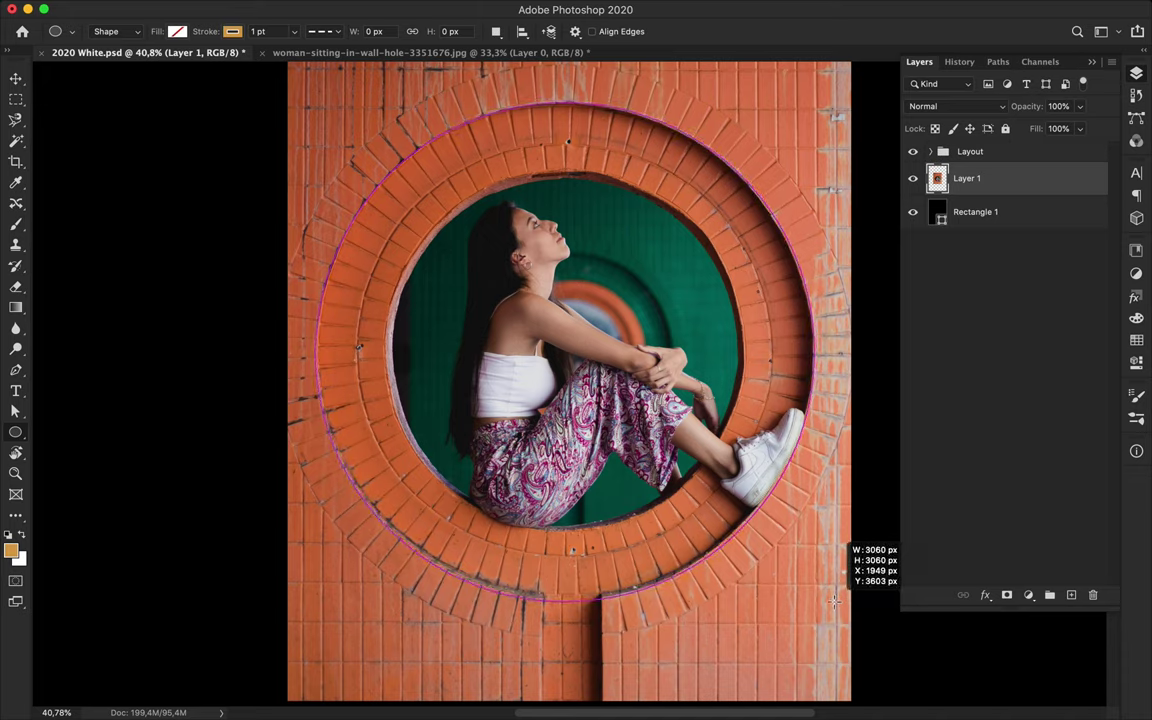
left_click_drag(836, 600, 834, 598)
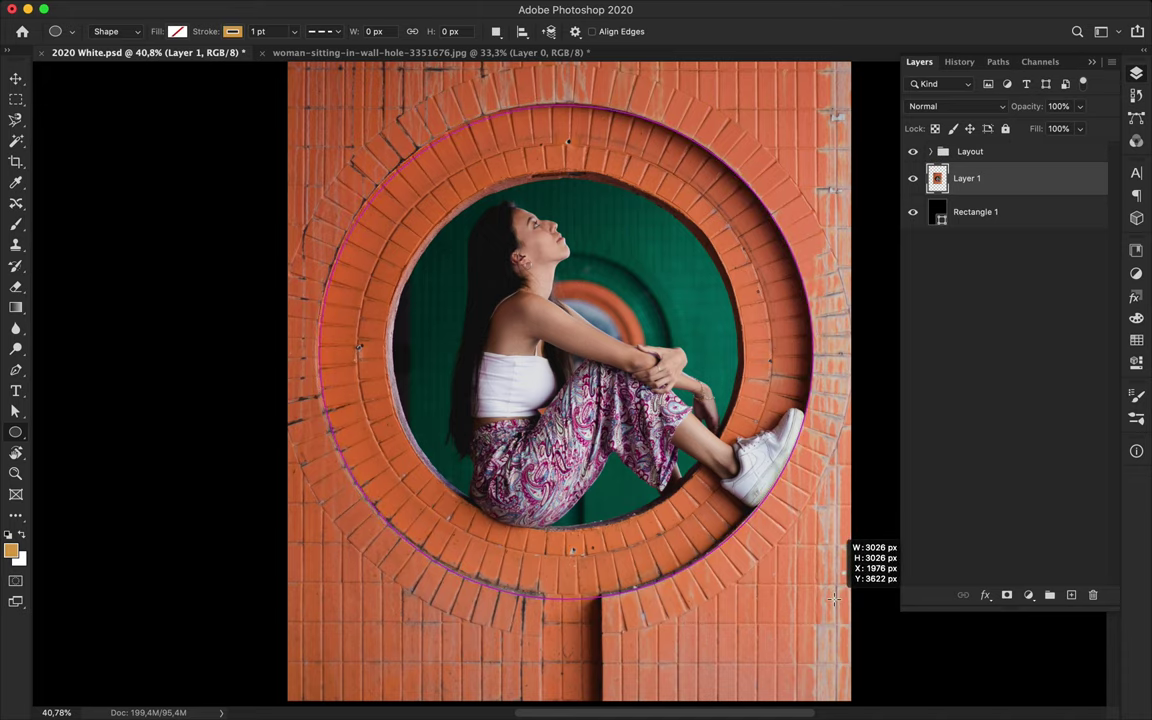
left_click_drag(834, 598, 834, 601)
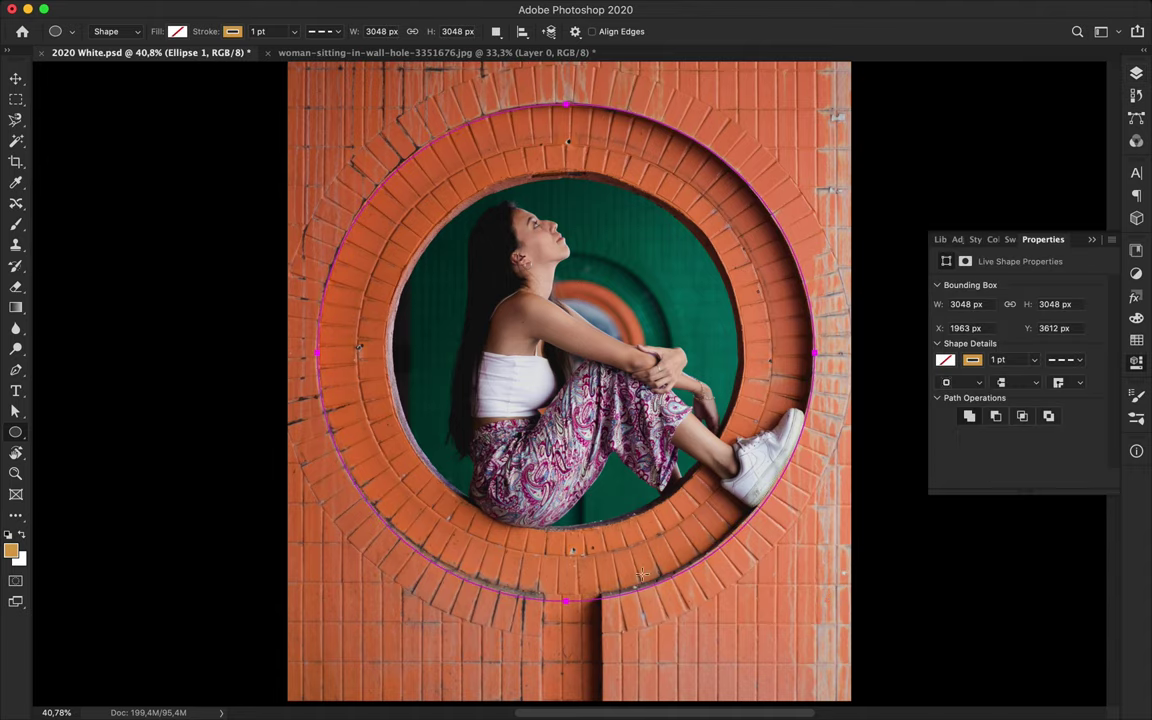
left_click(177, 31)
Give the circle a tan fill and move the photo layer above it
left_click(76, 117)
left_click(1136, 72)
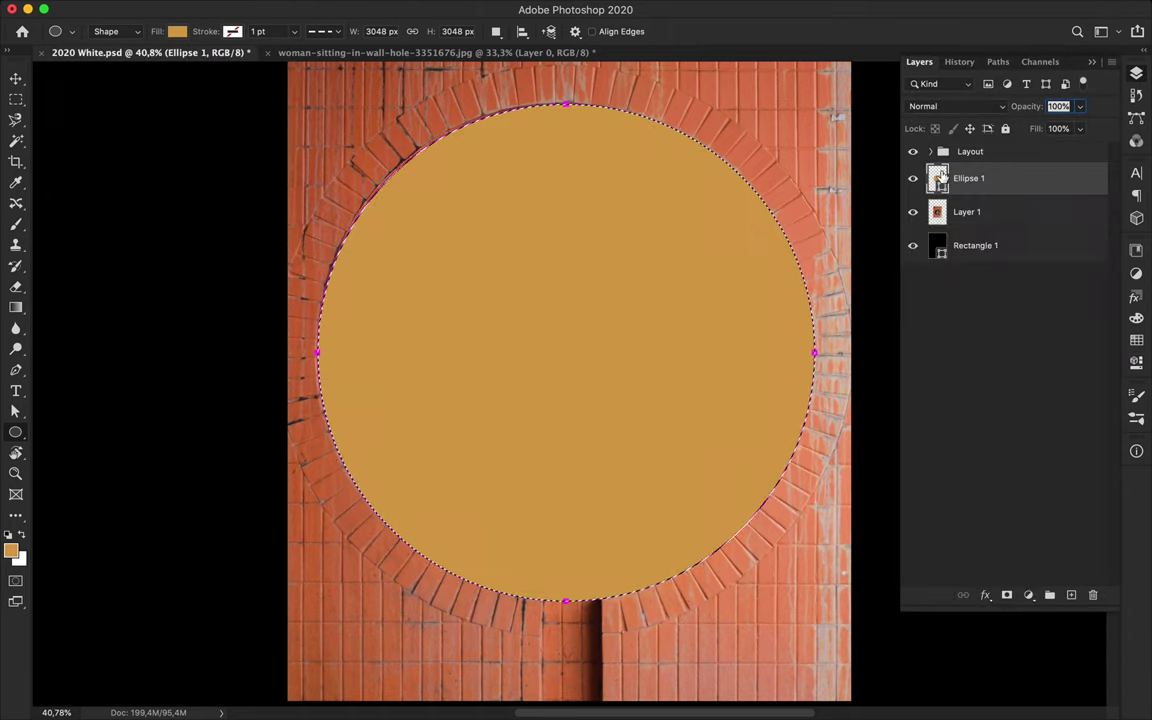
left_click_drag(960, 211, 960, 178)
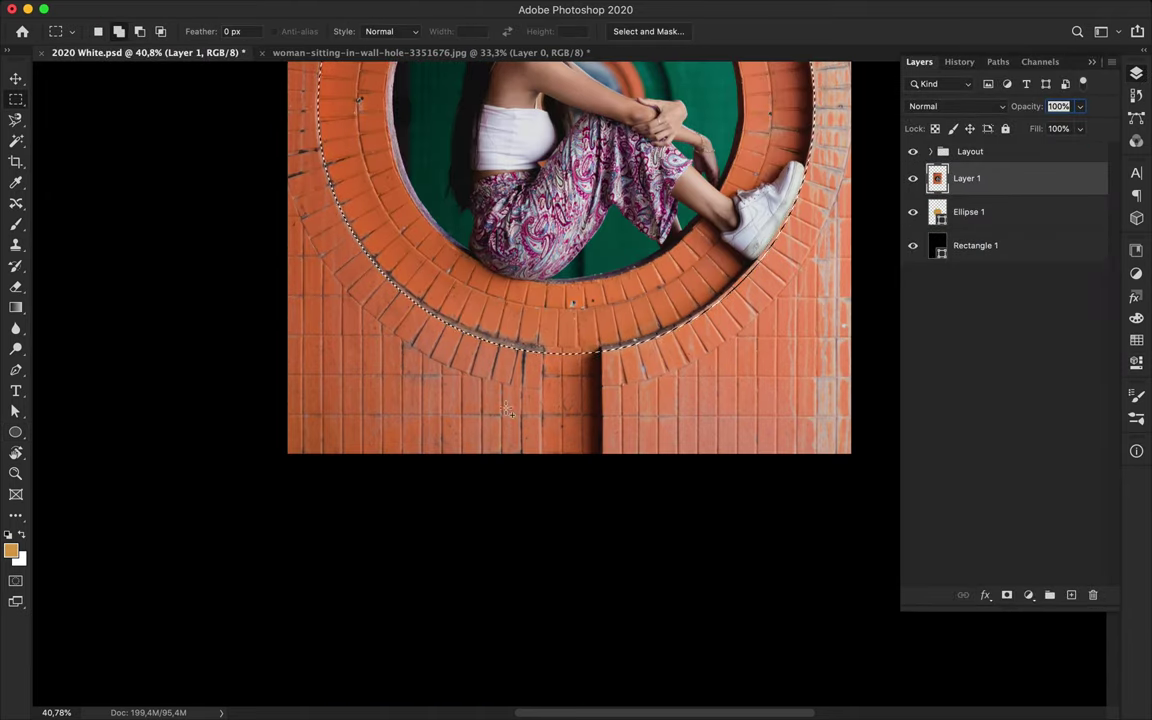
left_click_drag(542, 462, 603, 345)
Delete the Ellipse 1 layer
scroll(602, 317, "up", 5)
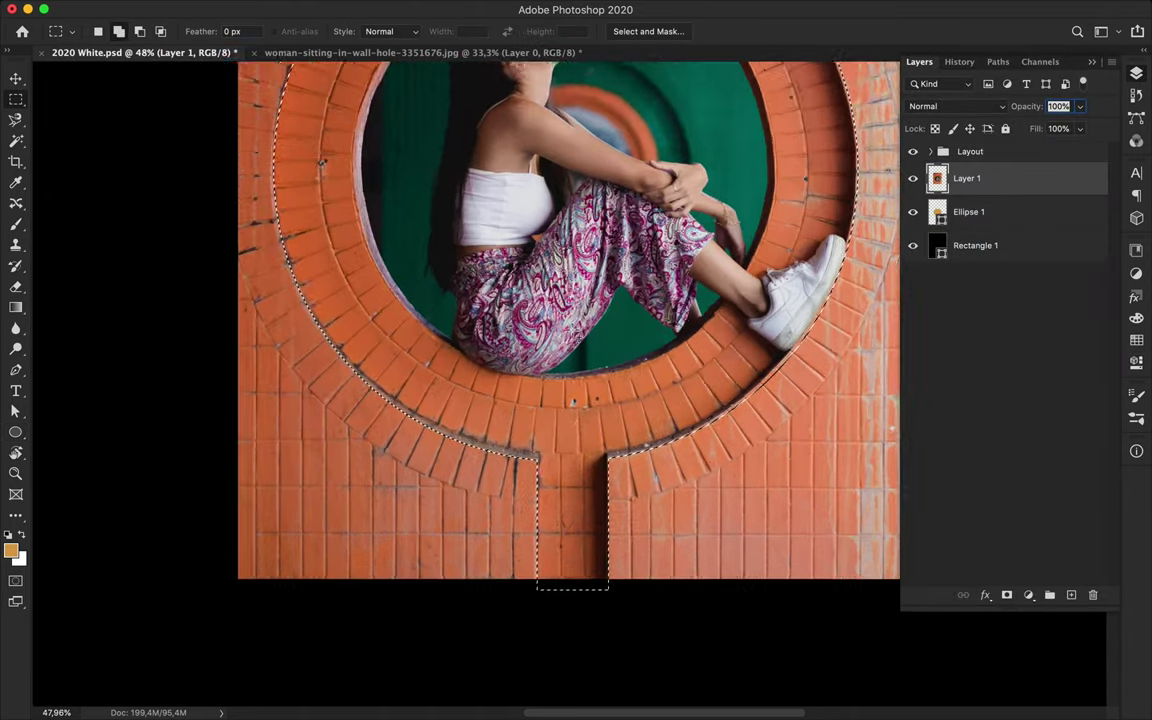
scroll(602, 317, "up", 5)
scroll(573, 332, "up", 2)
scroll(573, 332, "down", 3)
scroll(573, 332, "down", 2)
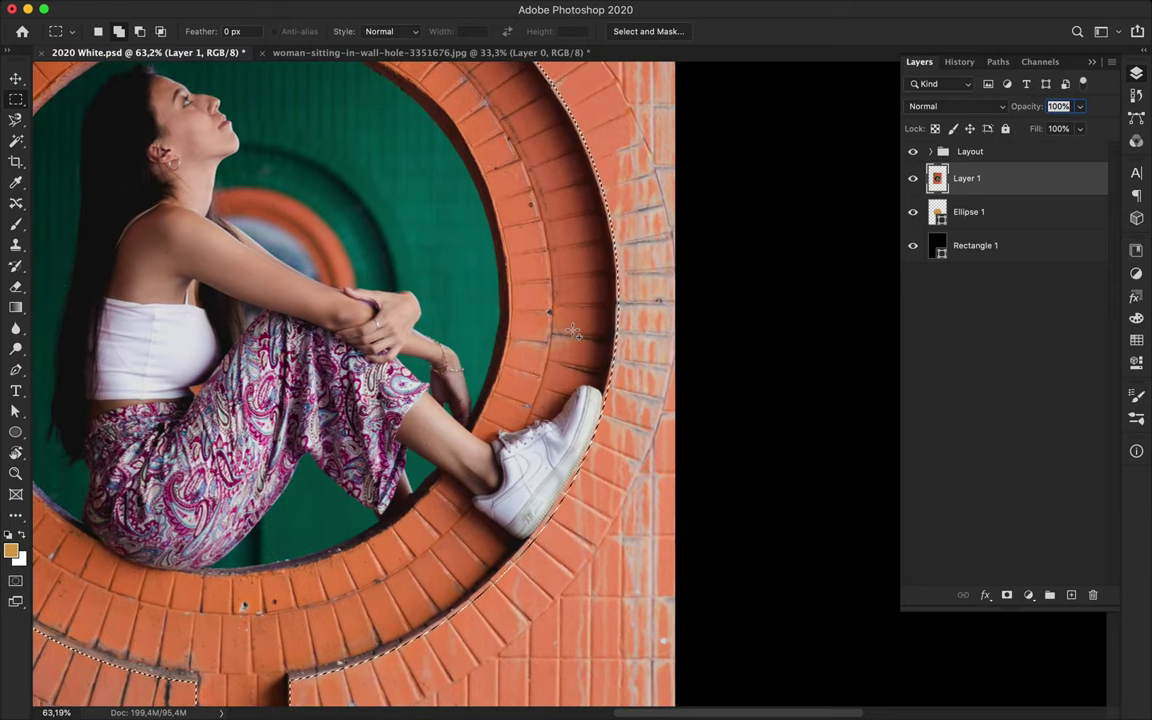
scroll(573, 332, "down", 1)
scroll(573, 332, "down", 2)
left_click(1043, 215)
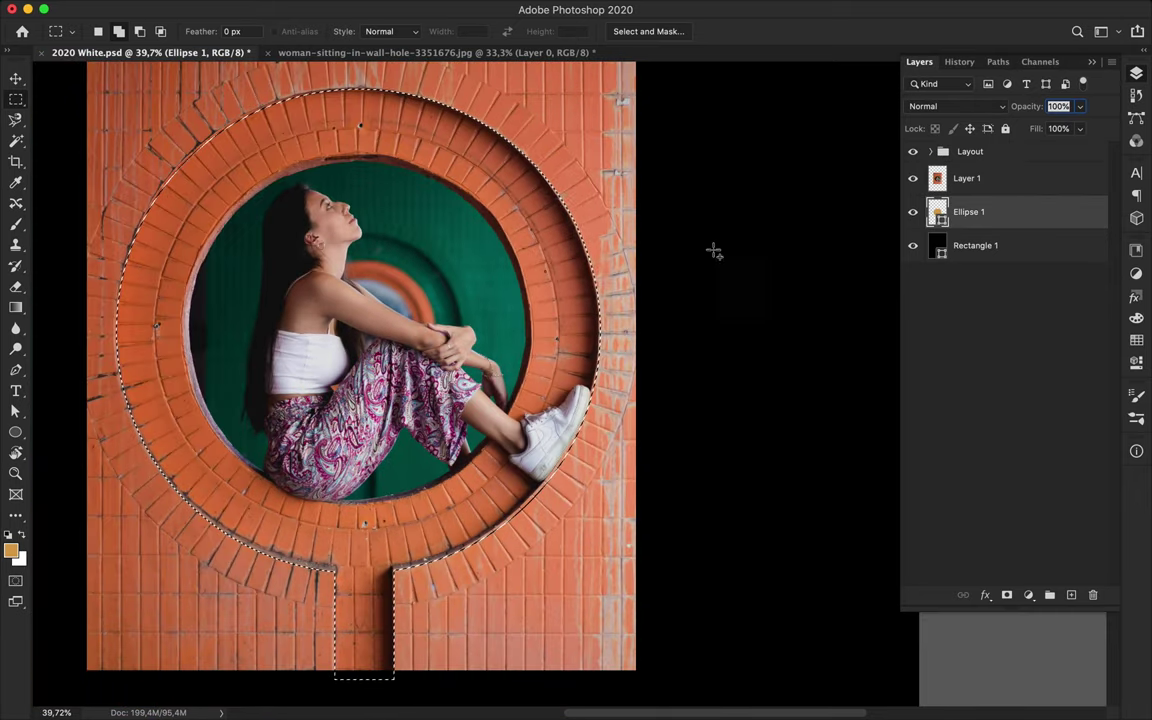
left_click(1095, 595)
Set the Pen tool to Path mode and clear the current selection
key("p")
left_click(115, 31)
left_click(115, 58)
key("m")
key("ctrl+d")
key("p")
scroll(203, 465, "up", 2)
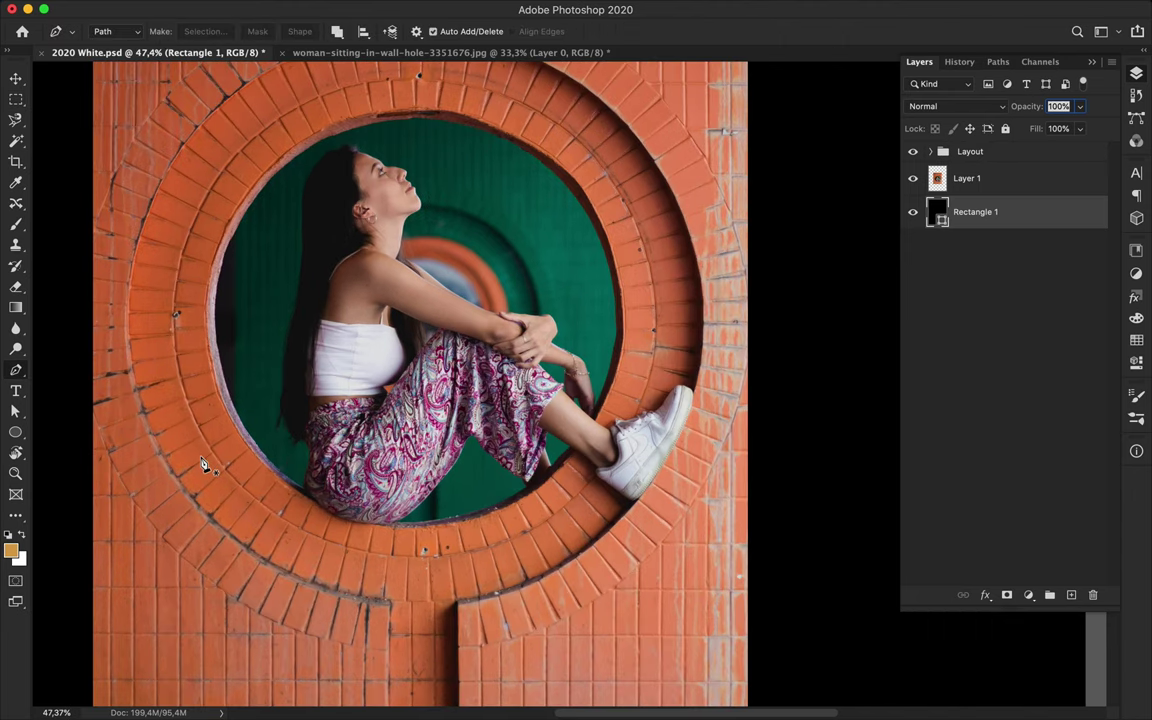
Start the pen path at the ring's lower left, curving up the left side, top and right
left_click(389, 604)
left_click_drag(129, 325, 130, 450)
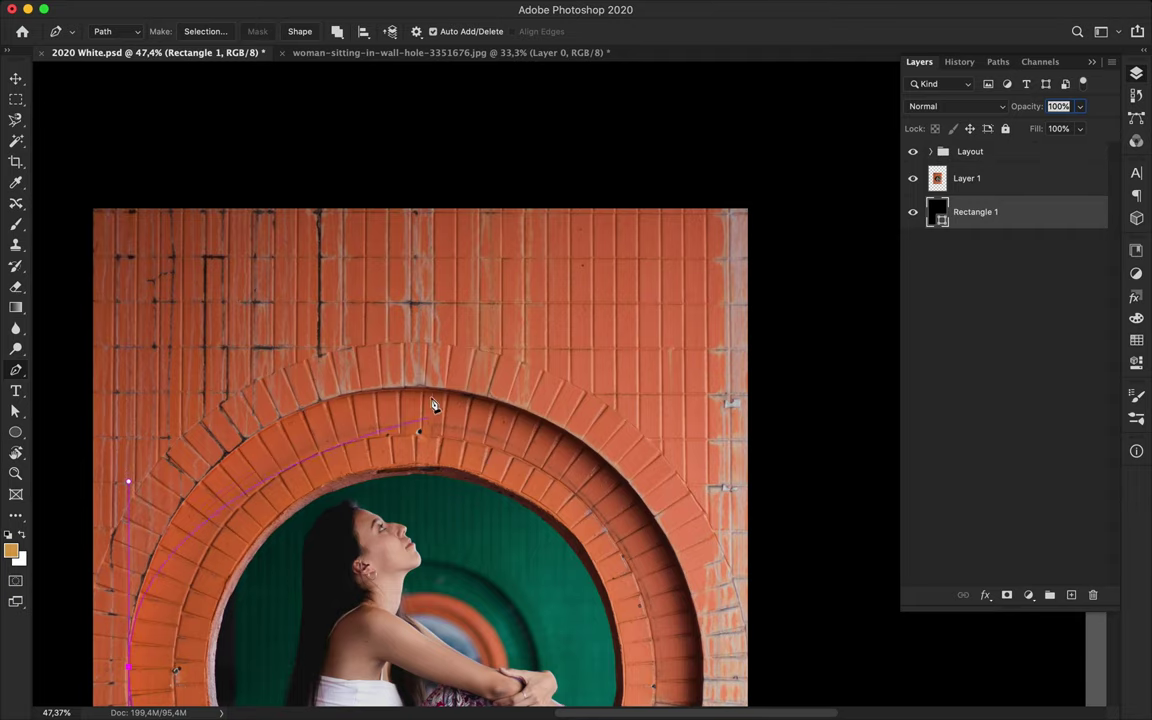
left_click_drag(421, 390, 553, 391)
scroll(531, 515, "down", 5)
scroll(531, 515, "right", 4)
left_click_drag(539, 493, 539, 682)
Add the lower-right curve and both gap corners, closing the path at its start
scroll(500, 560, "down", 5)
scroll(500, 560, "left", 1)
left_click_drag(340, 480, 288, 480)
left_click(341, 609)
left_click(270, 609)
left_click(270, 479)
scroll(290, 490, "up", 2)
scroll(290, 490, "left", 4)
Move the left anchor down to the gap corner and keep that corner point sharp
key("a")
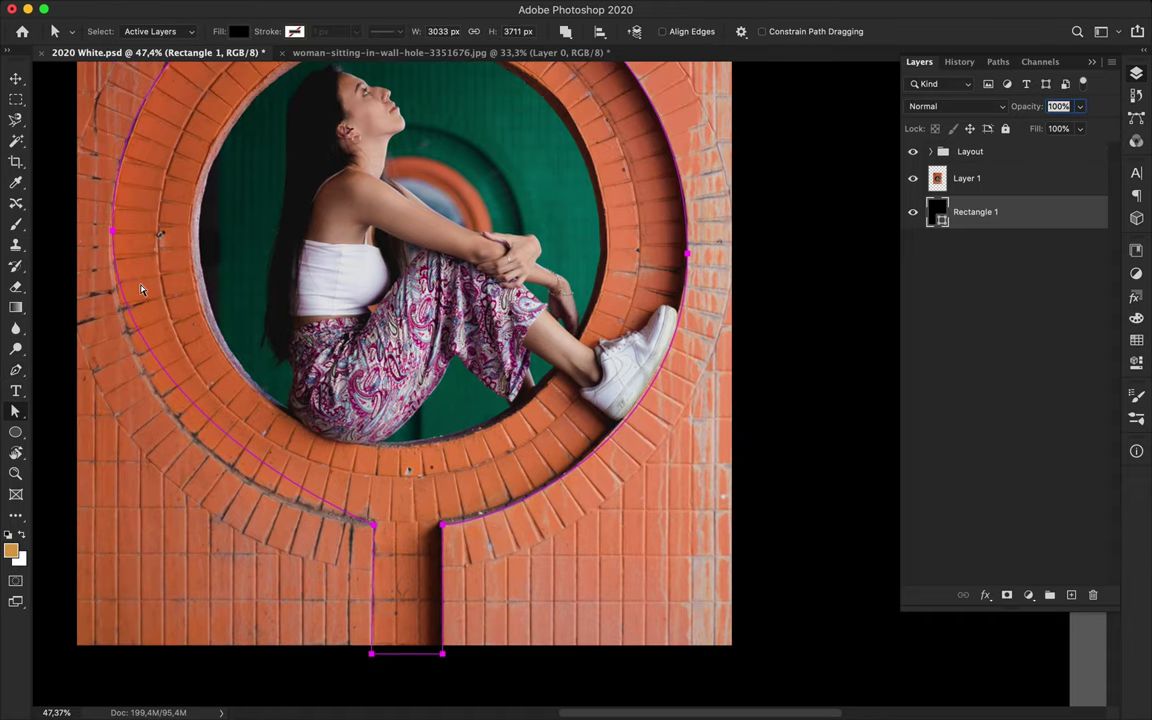
left_click_drag(112, 420, 105, 500)
key("p")
key("x")
right_click(16, 370)
left_click(100, 425)
left_click_drag(372, 523, 356, 524)
left_click(372, 524)
Reshape the path curves to hug the ring beside the shoe and along the shoe edge
scroll(569, 380, "up", 3, "alt")
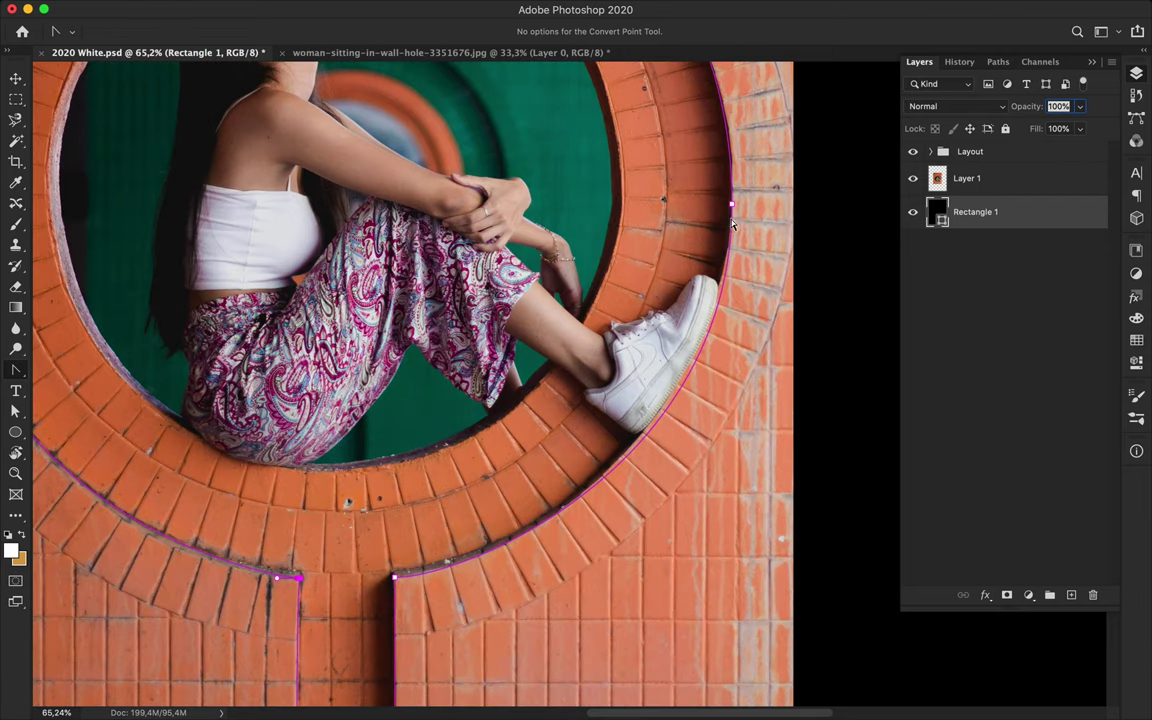
left_click(731, 206, "ctrl")
left_click_drag(732, 467, 735, 410)
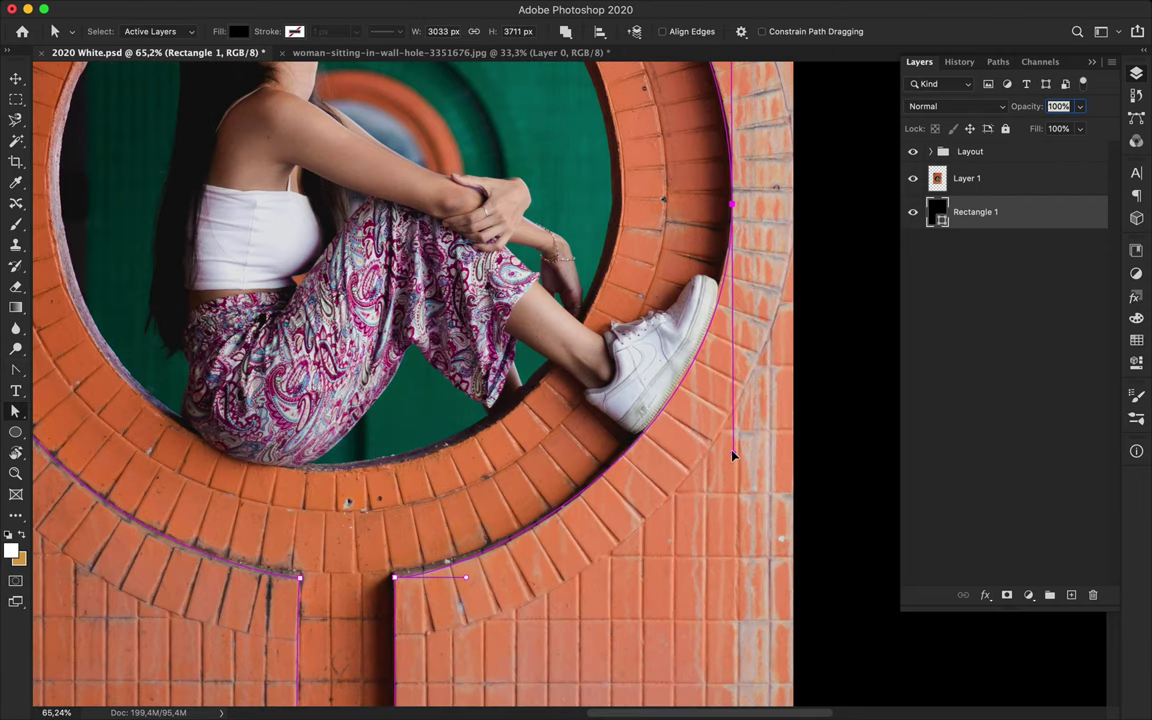
left_click_drag(465, 577, 528, 576)
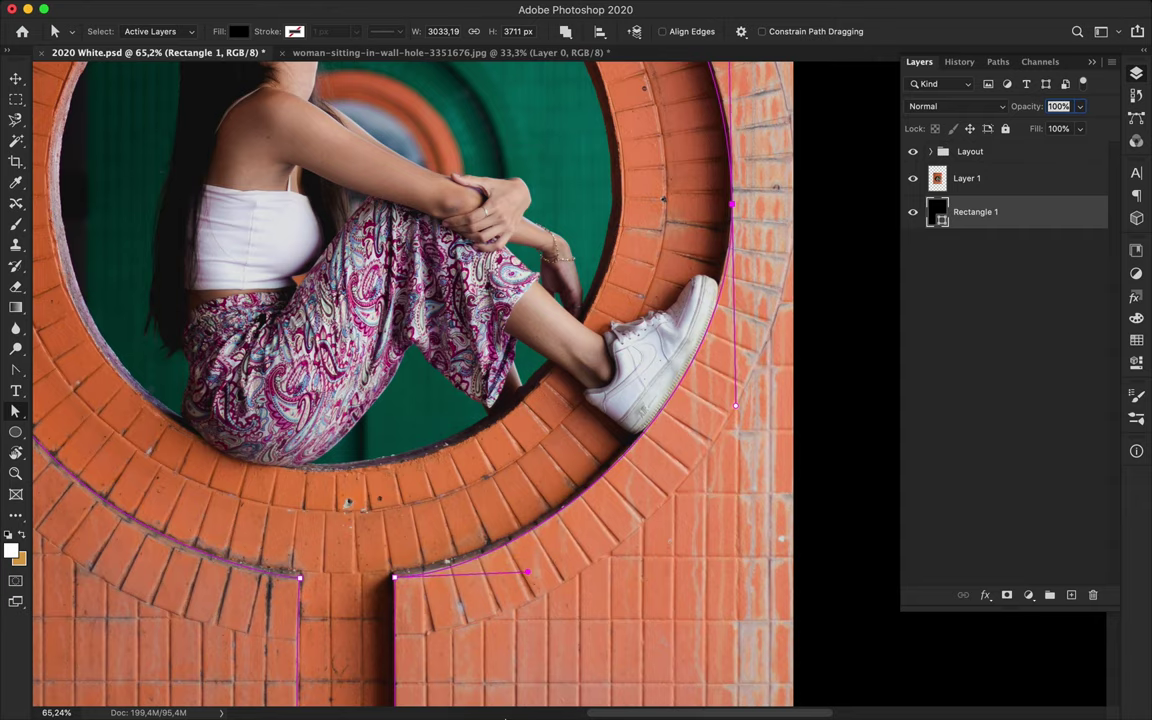
scroll(535, 230, "up", 3)
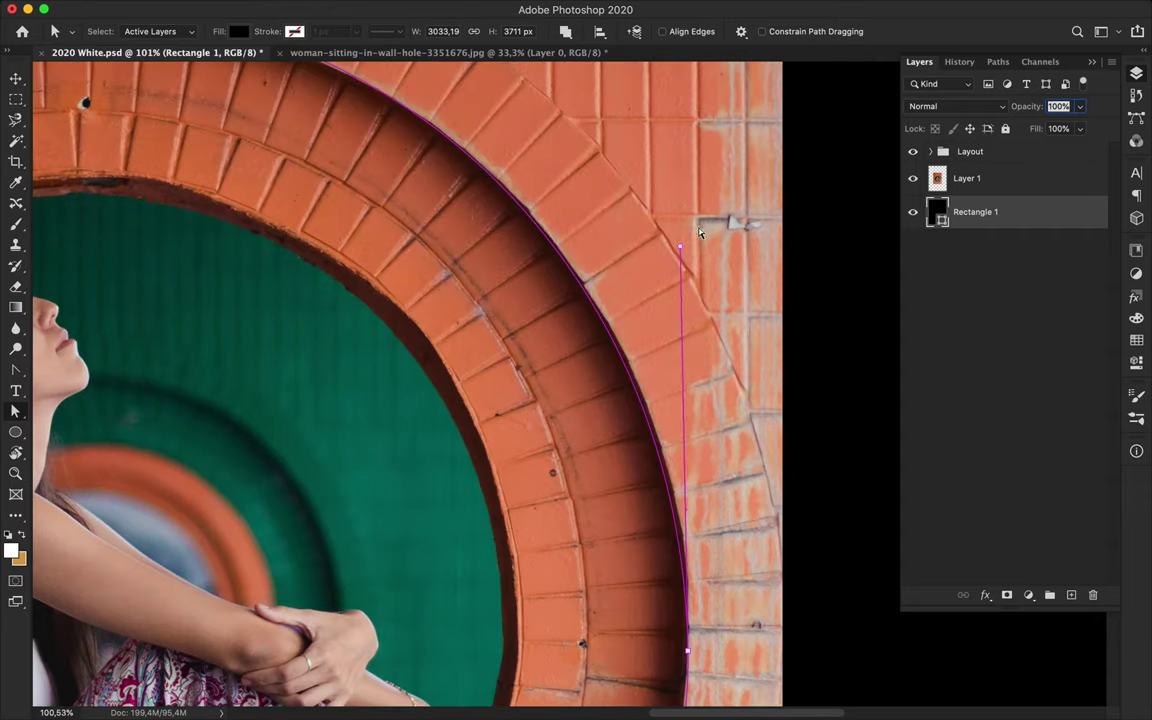
scroll(690, 240, "up", 5)
scroll(437, 296, "down", 5)
right_click(437, 289)
left_click(406, 298)
scroll(406, 298, "down", 8)
scroll(406, 298, "left", 8)
left_click(16, 121)
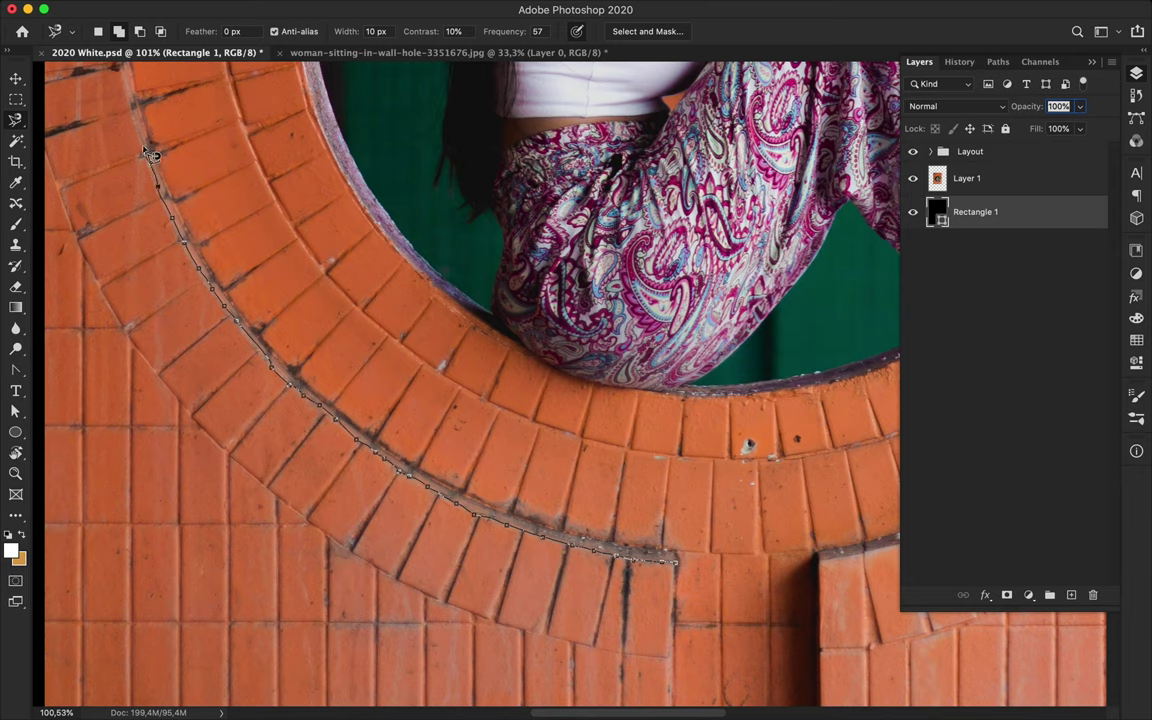
Magnetic-lasso around the brick ring's outer edge and the gap below, closing it into a selection
scroll(113, 100, "down", 1)
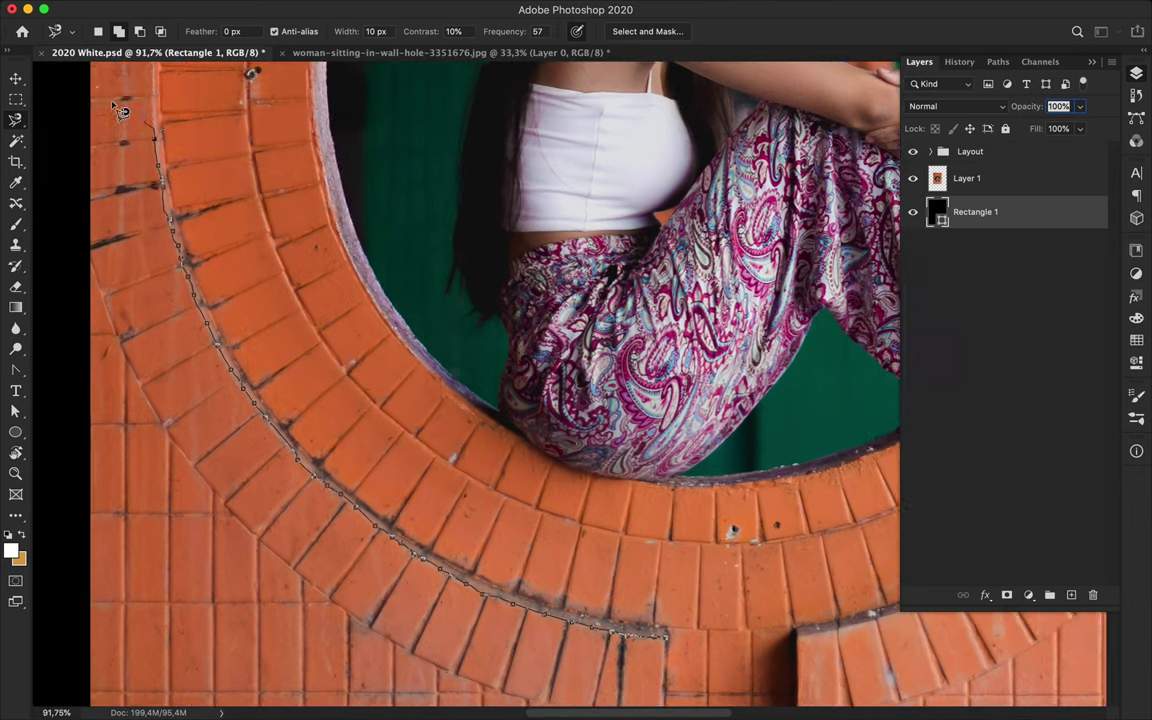
scroll(113, 100, "down", 1)
scroll(181, 157, "up", 3)
scroll(190, 145, "up", 2)
scroll(215, 127, "up", 2)
scroll(220, 135, "up", 3)
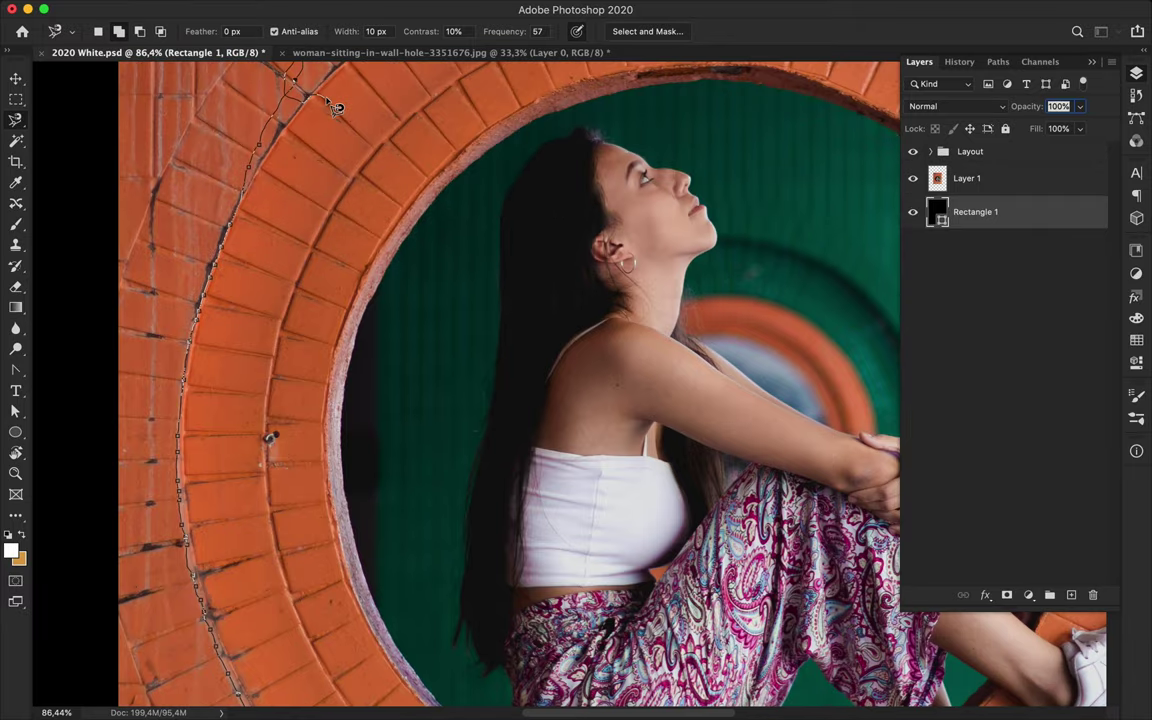
scroll(290, 75, "up", 3)
scroll(290, 75, "right", 4)
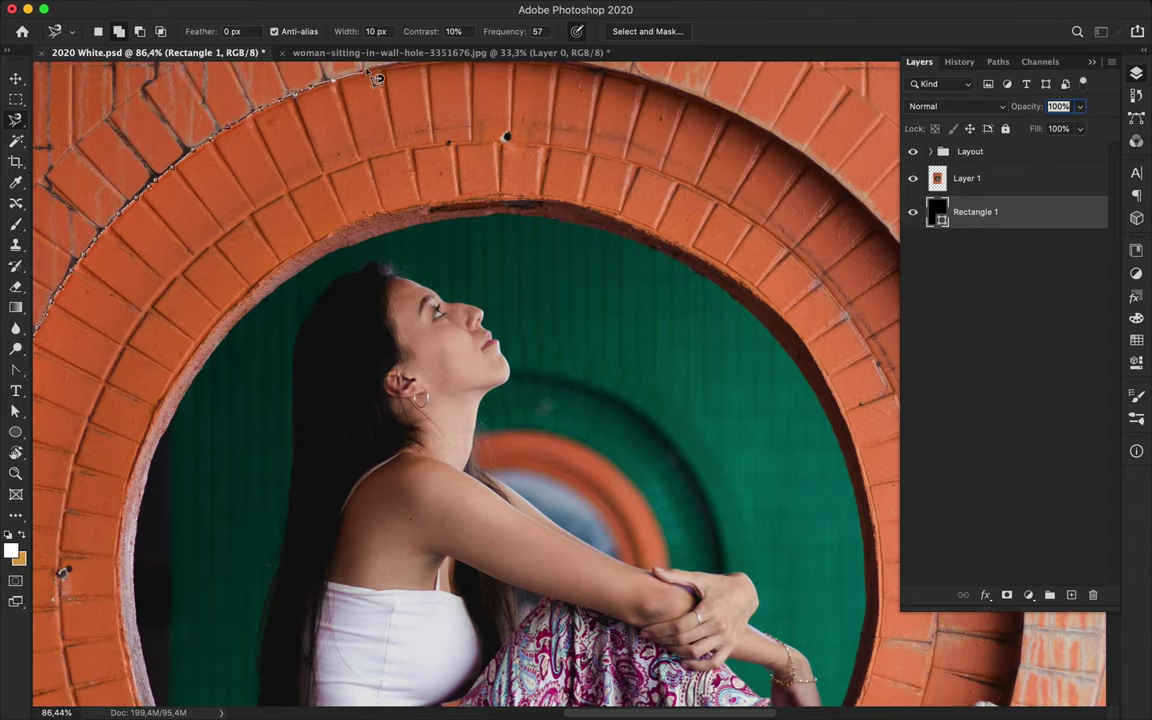
scroll(409, 72, "up", 1)
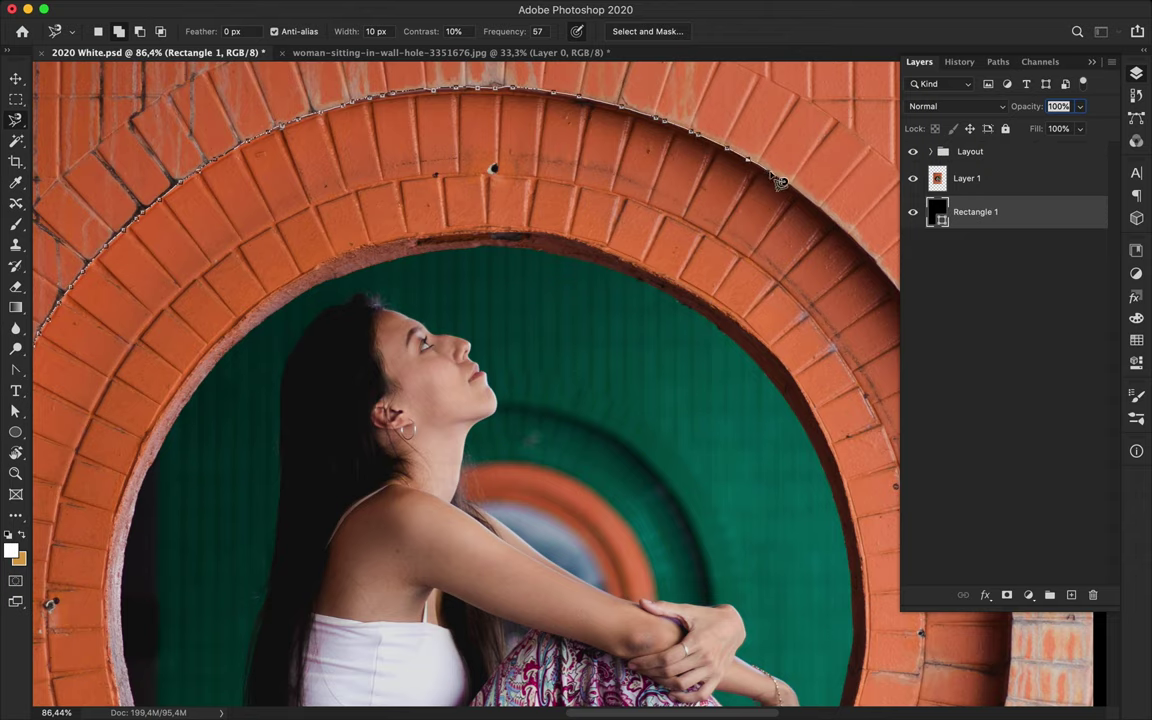
scroll(845, 233, "down", 3)
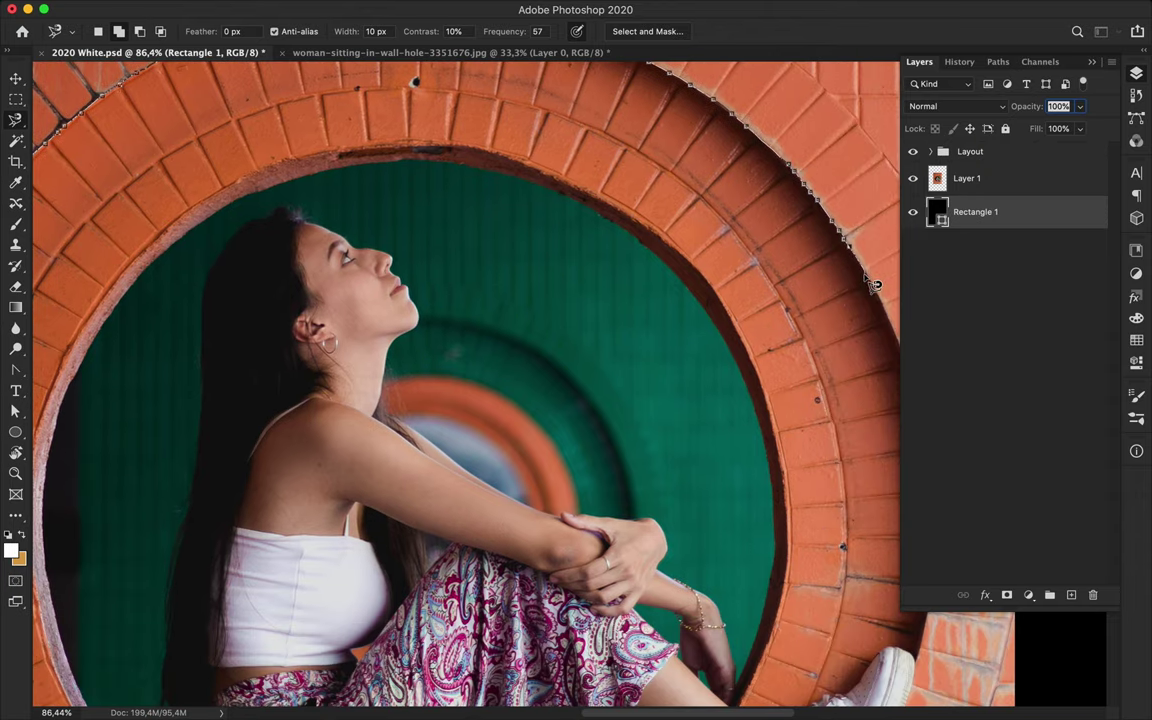
scroll(864, 300, "down", 2)
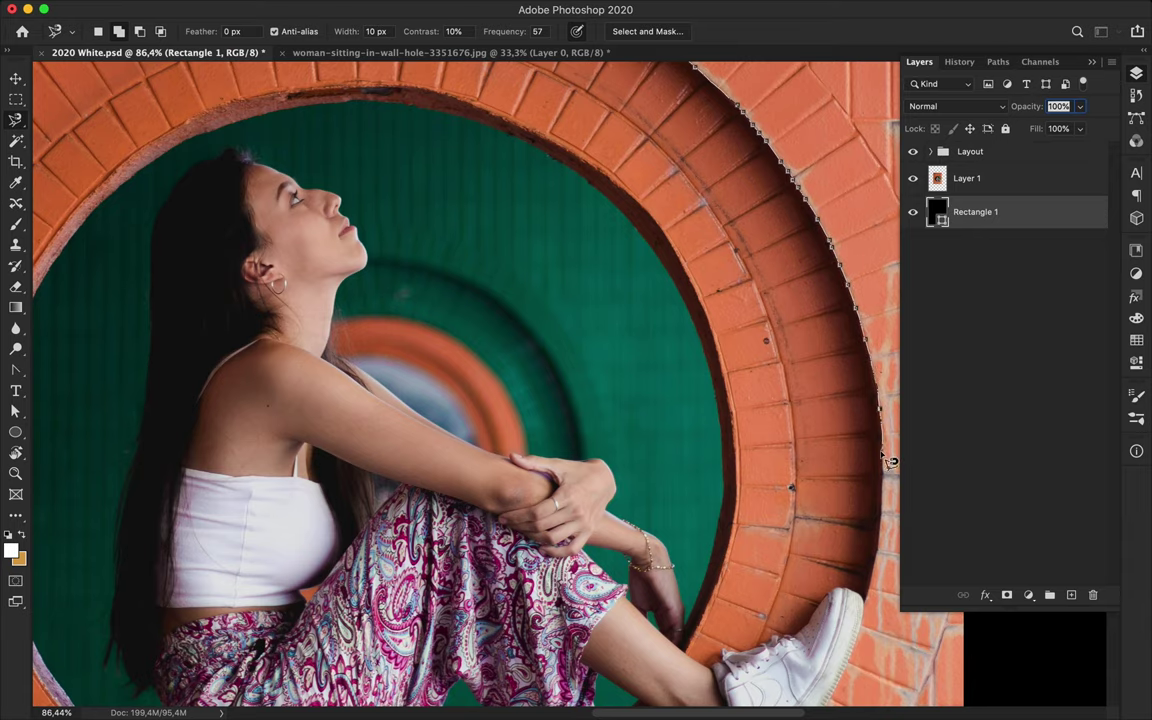
scroll(868, 560, "down", 3)
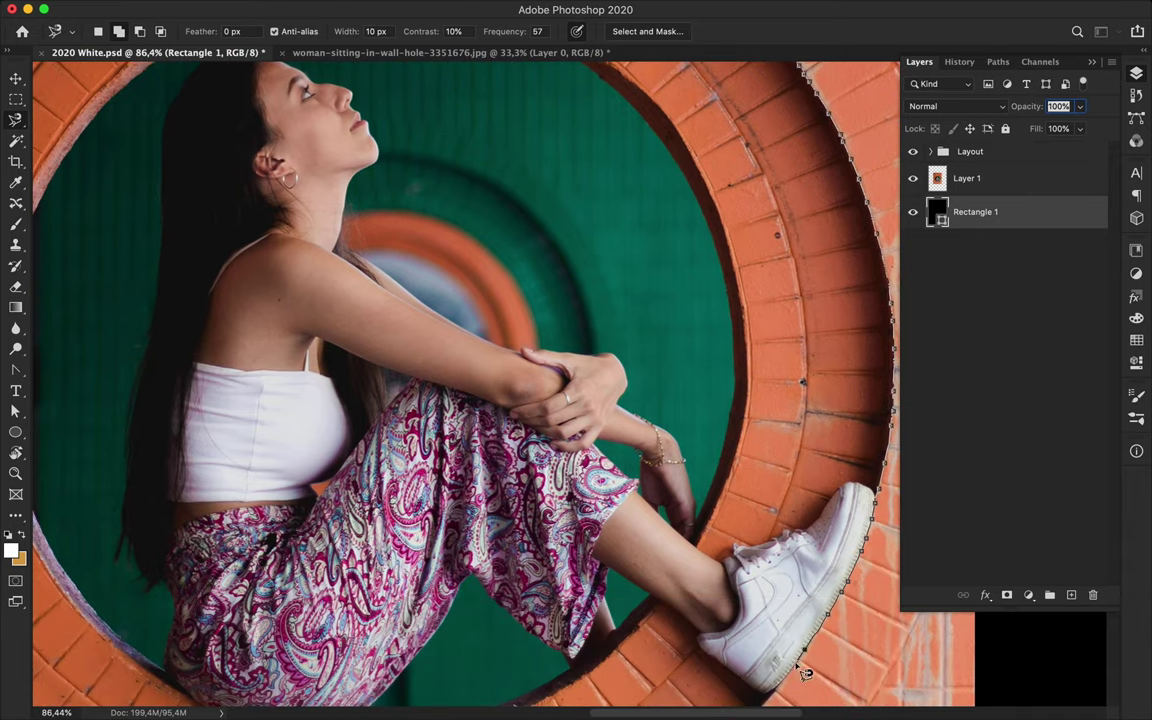
scroll(805, 673, "down", 3)
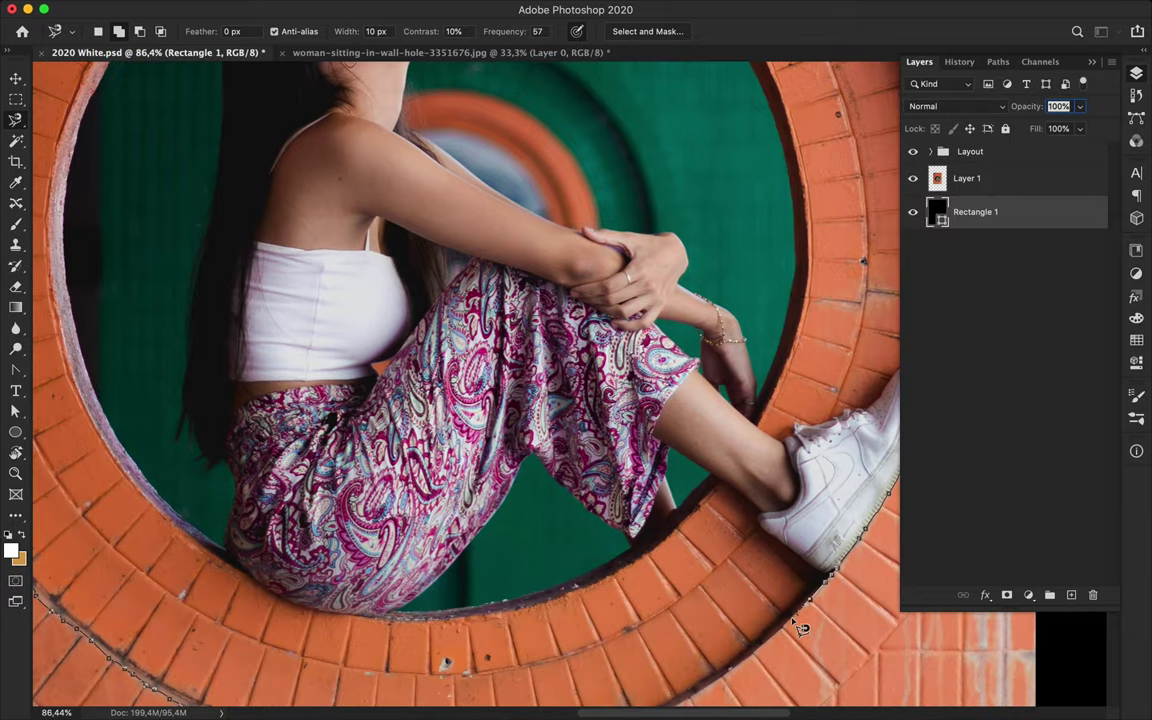
scroll(805, 627, "left", 2)
scroll(805, 627, "down", 1)
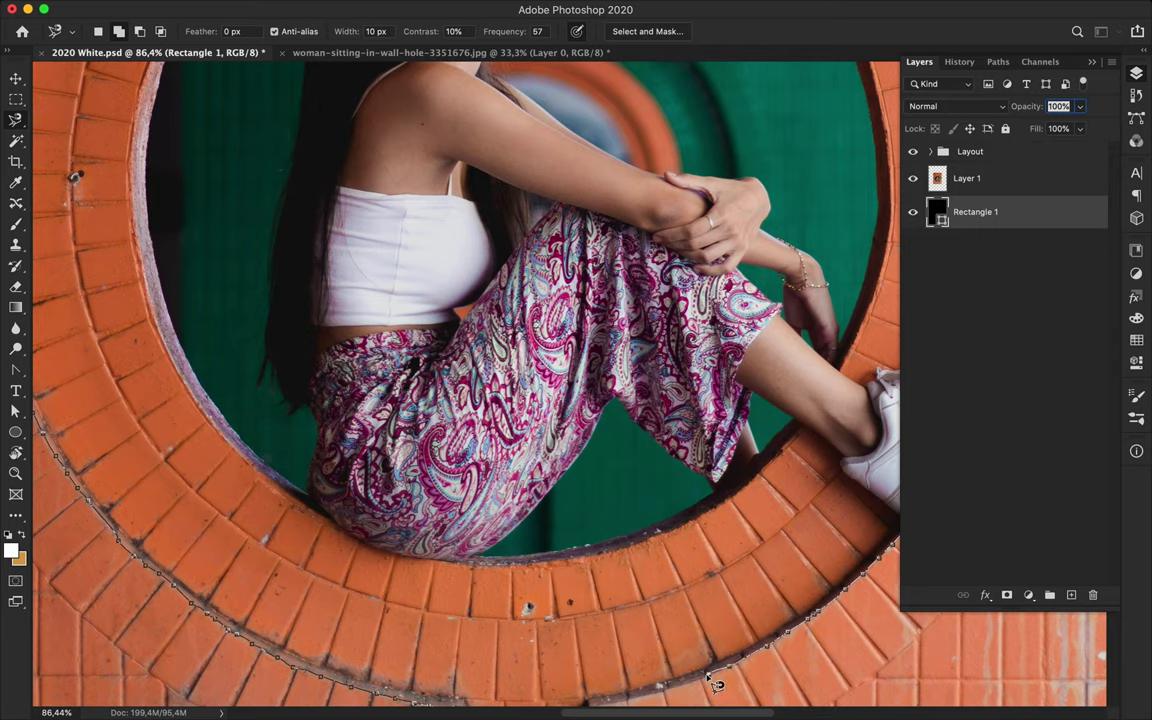
scroll(667, 705, "left", 1)
scroll(667, 705, "down", 1)
scroll(660, 680, "down", 5)
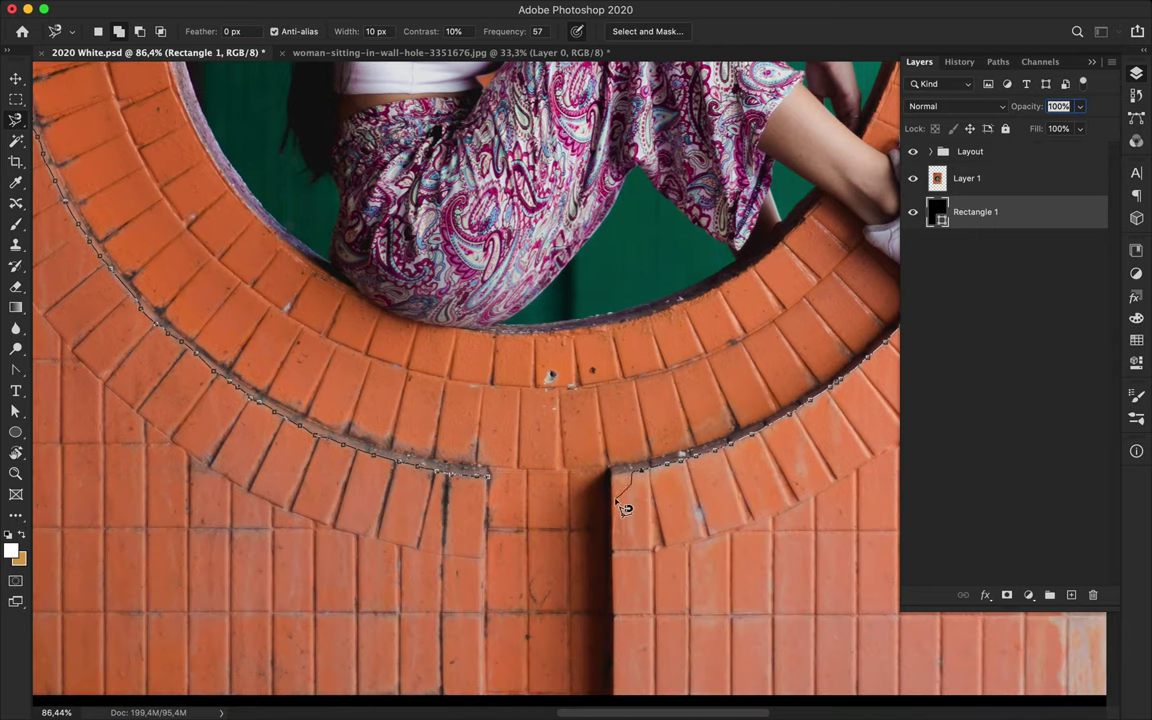
scroll(615, 560, "down", 2)
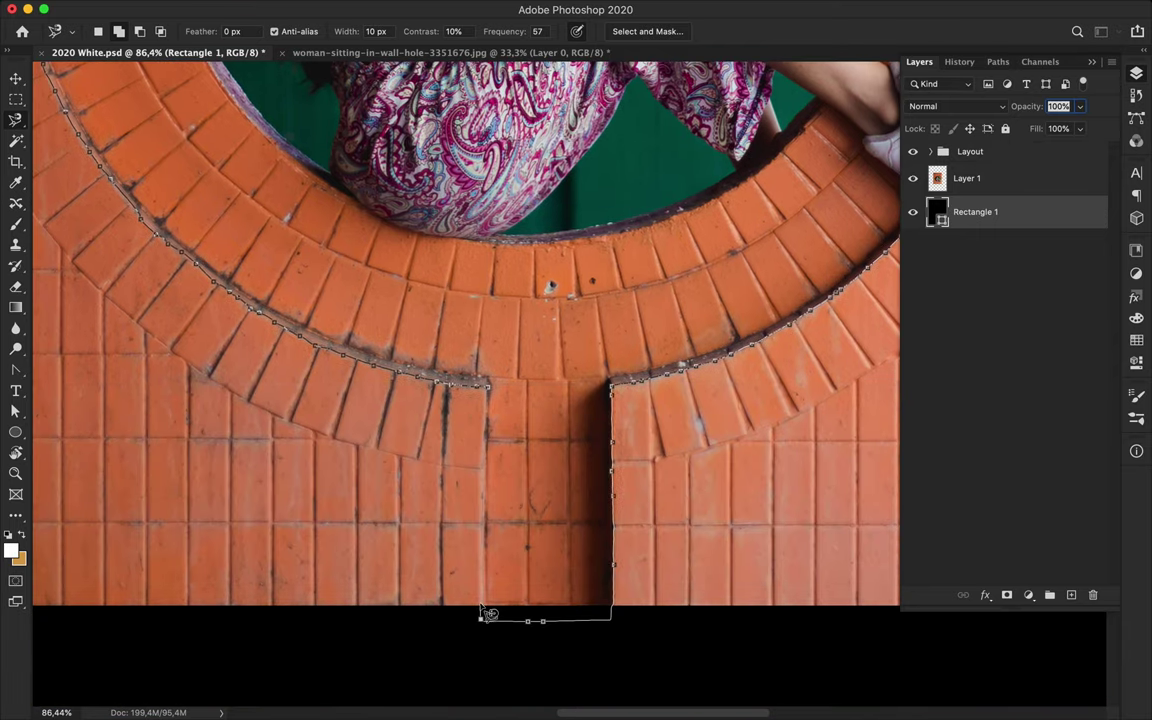
double_click(487, 450)
key("ctrl+0")
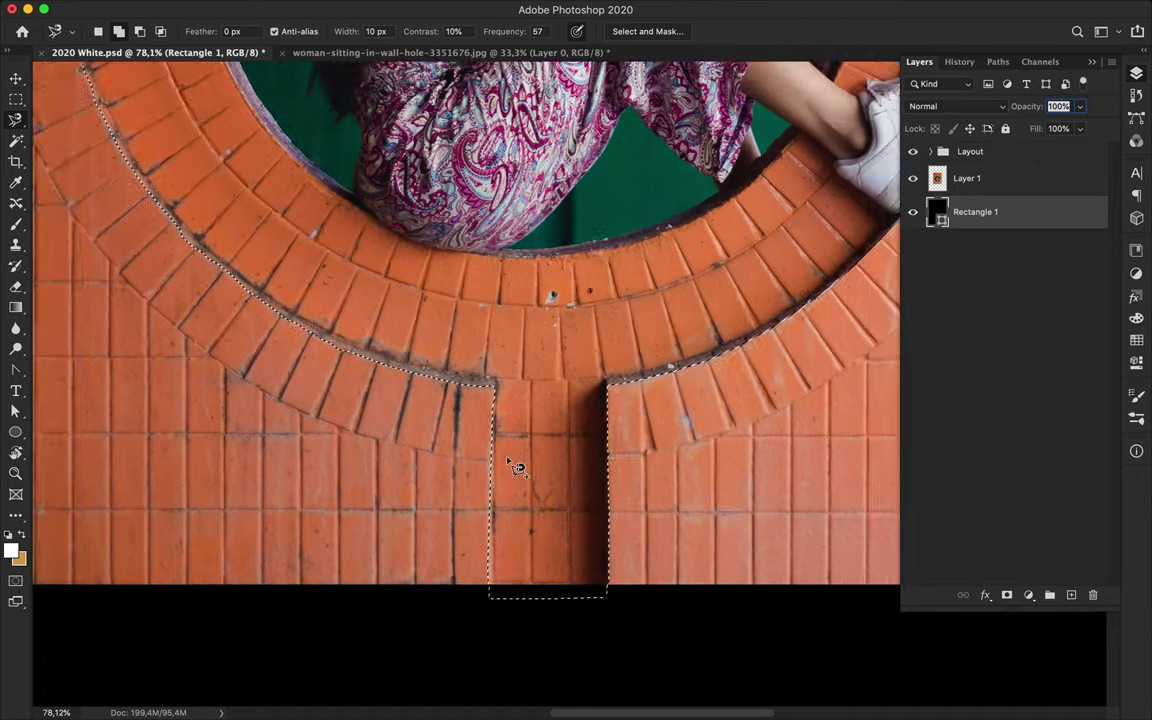
Mask Layer 1 down to the brick circle selection
key("alt+bracketright")
left_click(1006, 595)
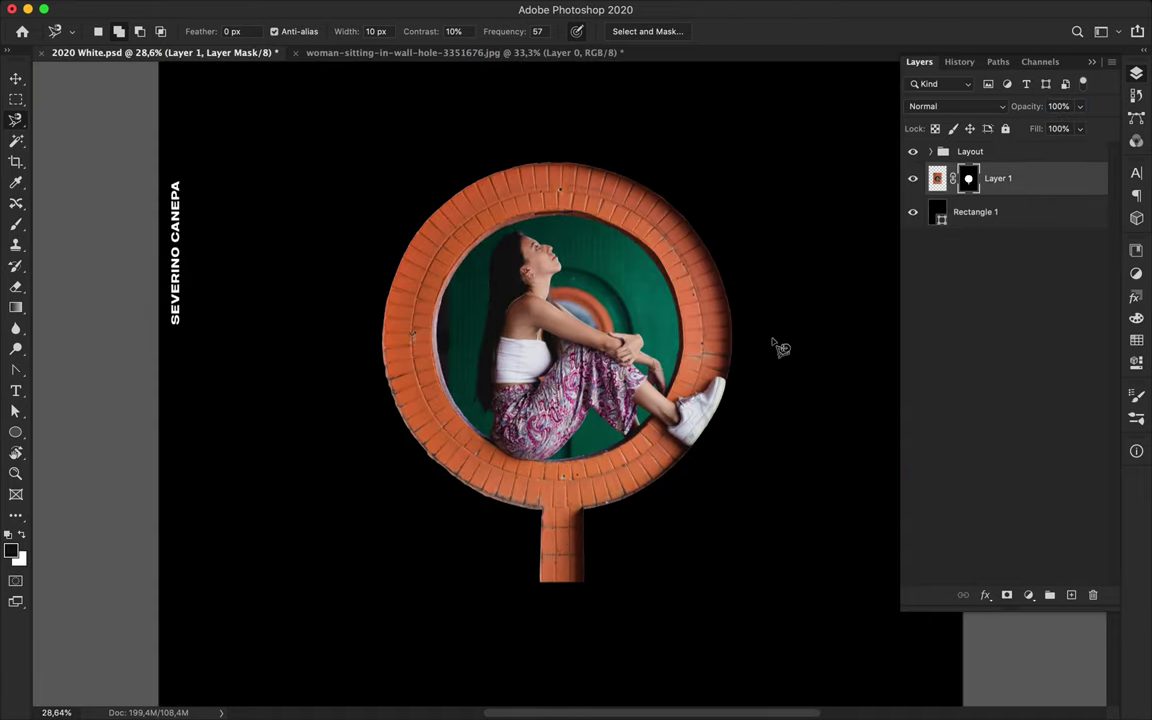
scroll(795, 506, "up", 5)
key("e")
scroll(480, 247, "up", 3)
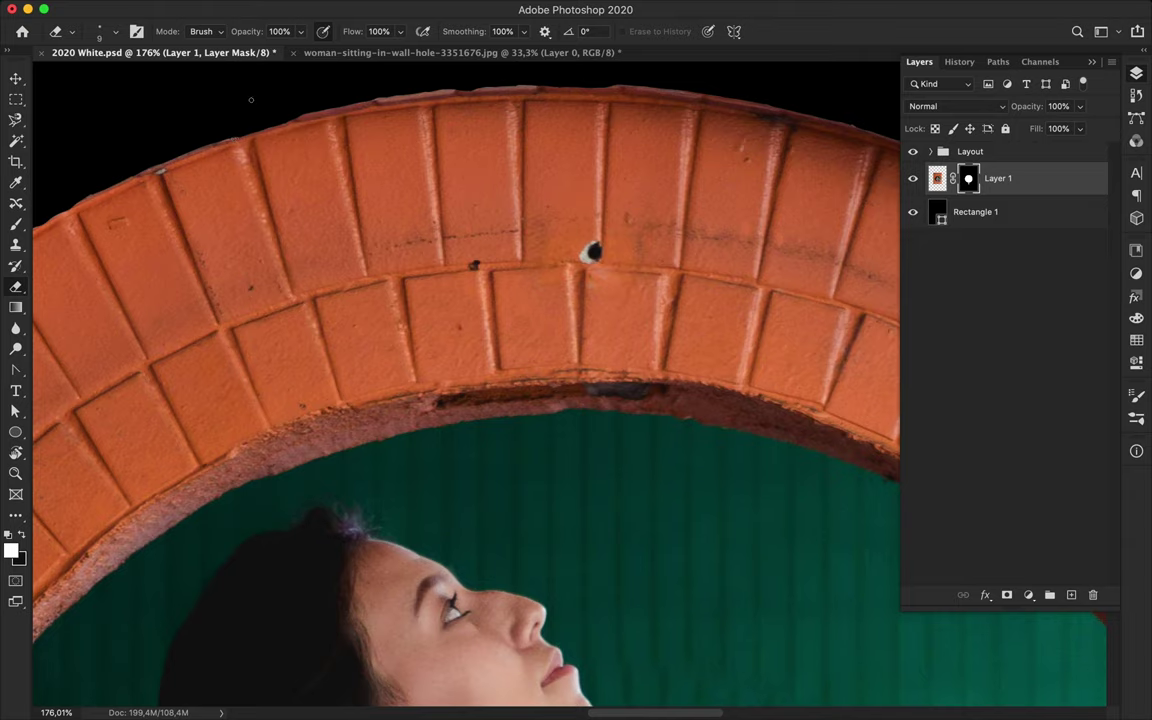
scroll(251, 99, "up", 3)
Paint out the pinkish fringe along the arch's top edge on the mask
left_click_drag(299, 172, 402, 133)
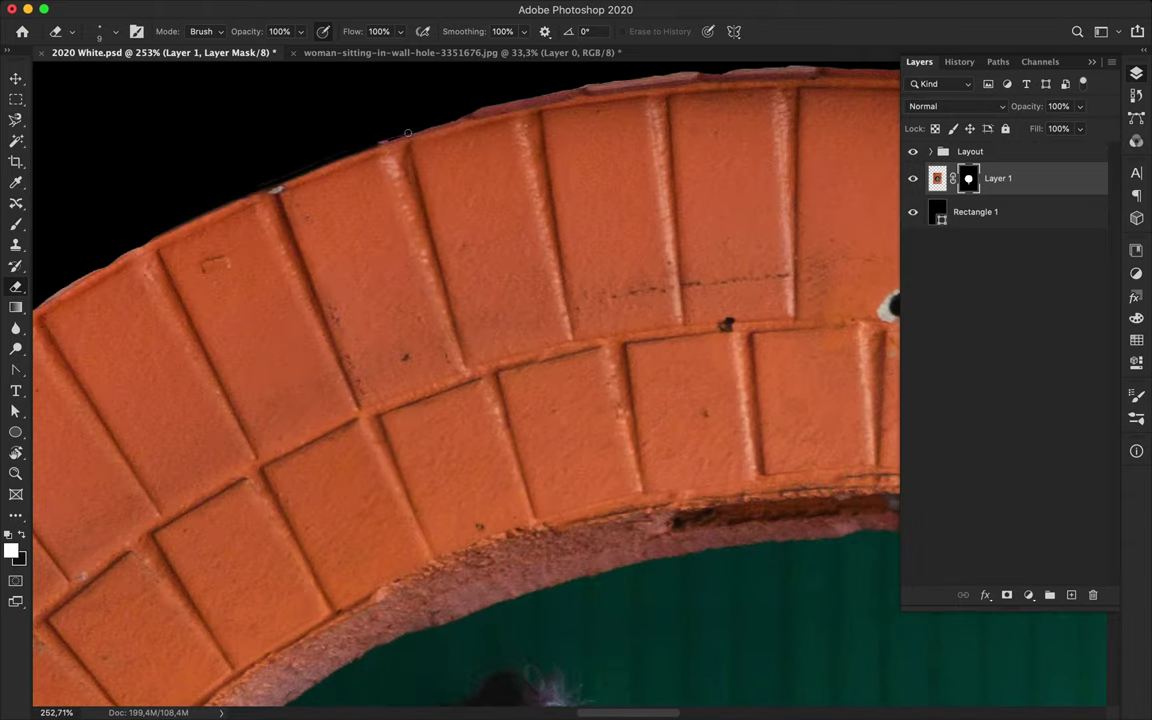
left_click_drag(474, 113, 580, 87)
left_click_drag(489, 104, 320, 140)
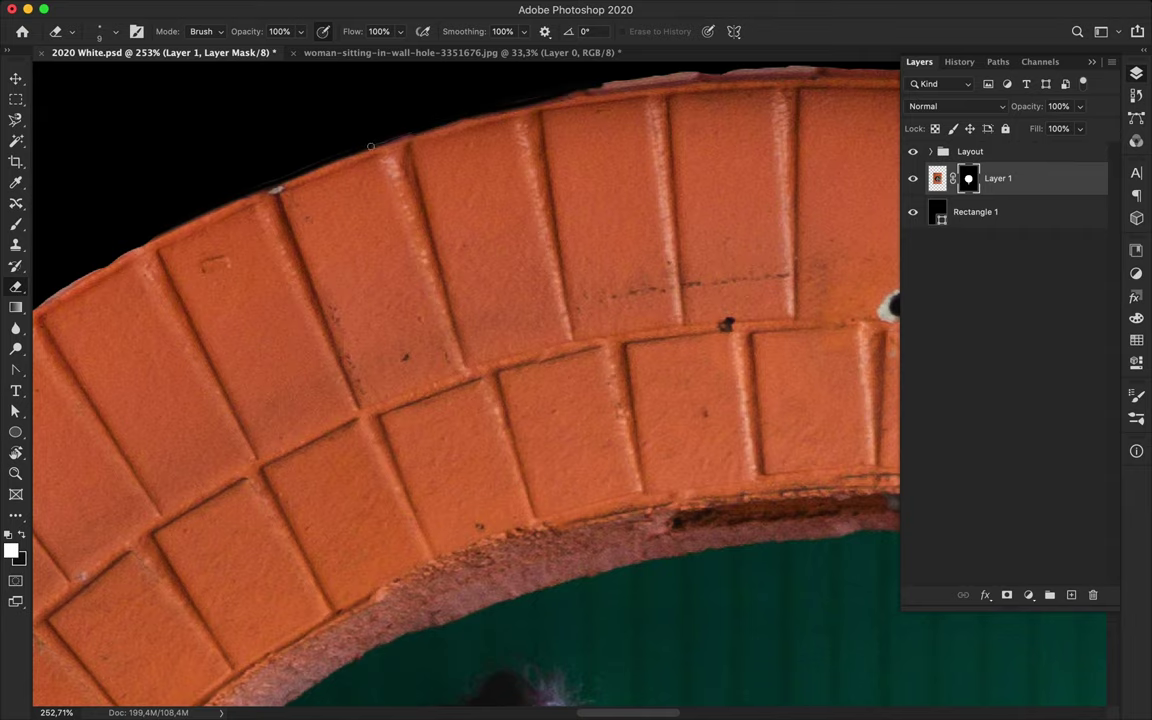
scroll(520, 141, "right", 5)
scroll(520, 141, "up", 2)
left_click_drag(495, 156, 294, 172)
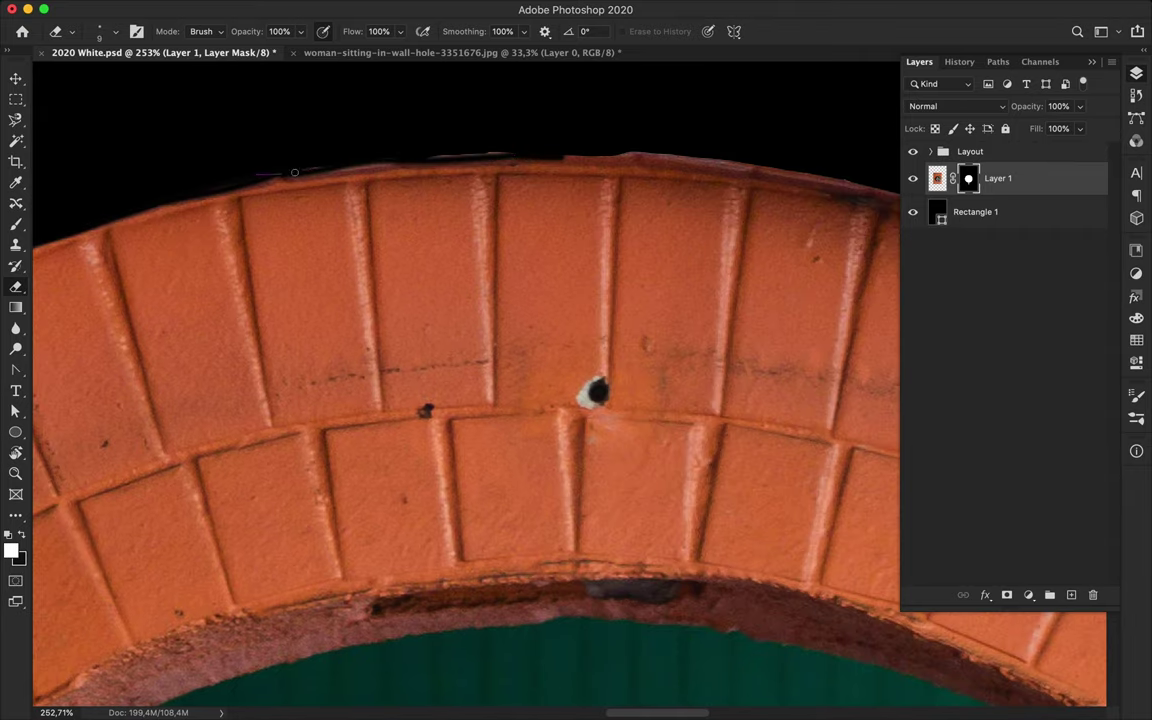
mouse_move(575, 157)
left_mouse_down()
mouse_move(655, 150)
mouse_move(745, 162)
left_mouse_up()
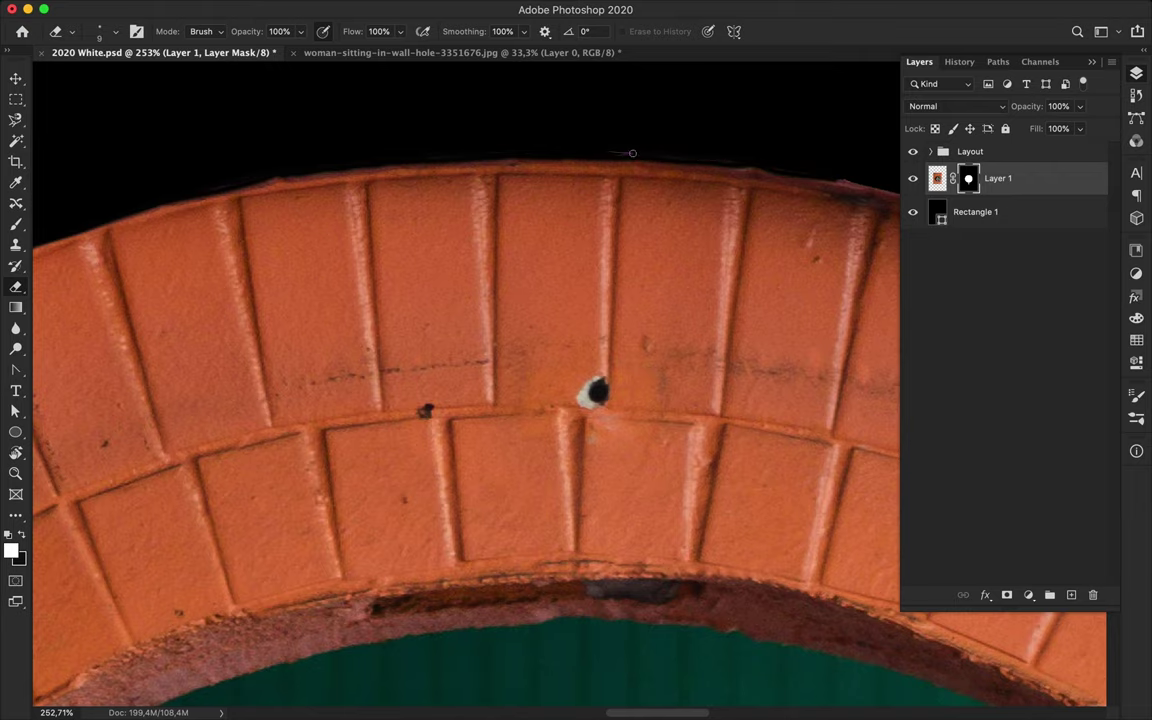
Clean the light fringe down the arch's right edge
scroll(632, 153, "right", 10)
scroll(632, 153, "down", 2)
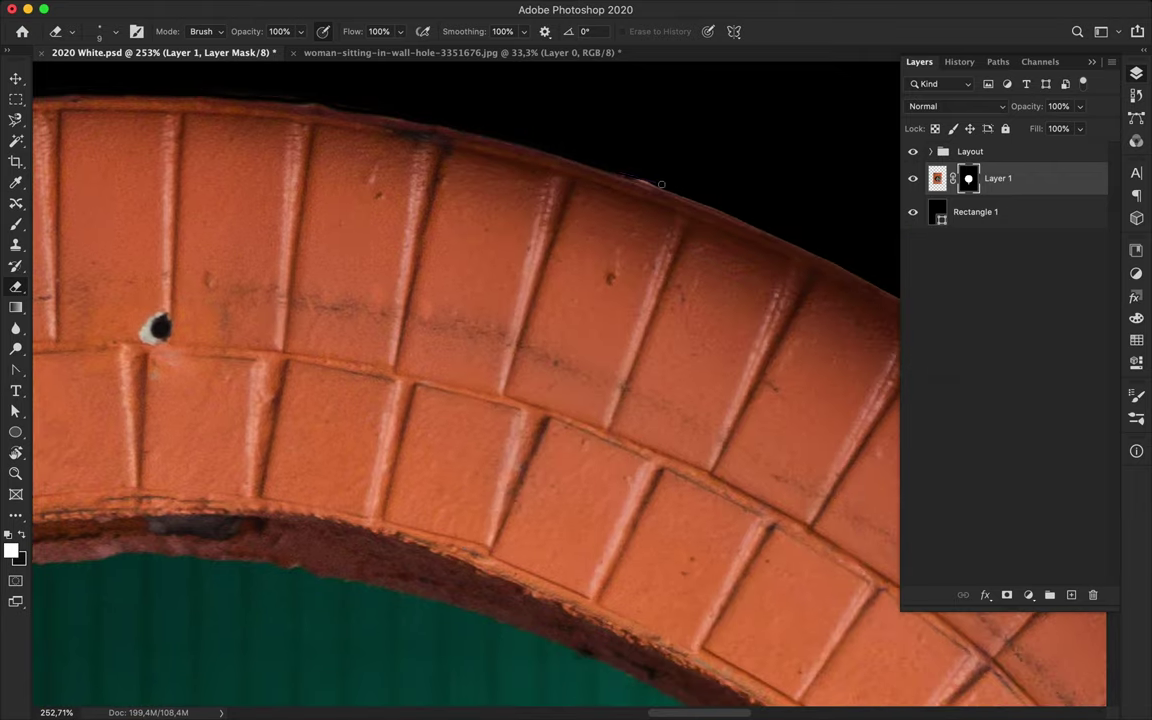
scroll(726, 210, "right", 10)
scroll(726, 210, "down", 3)
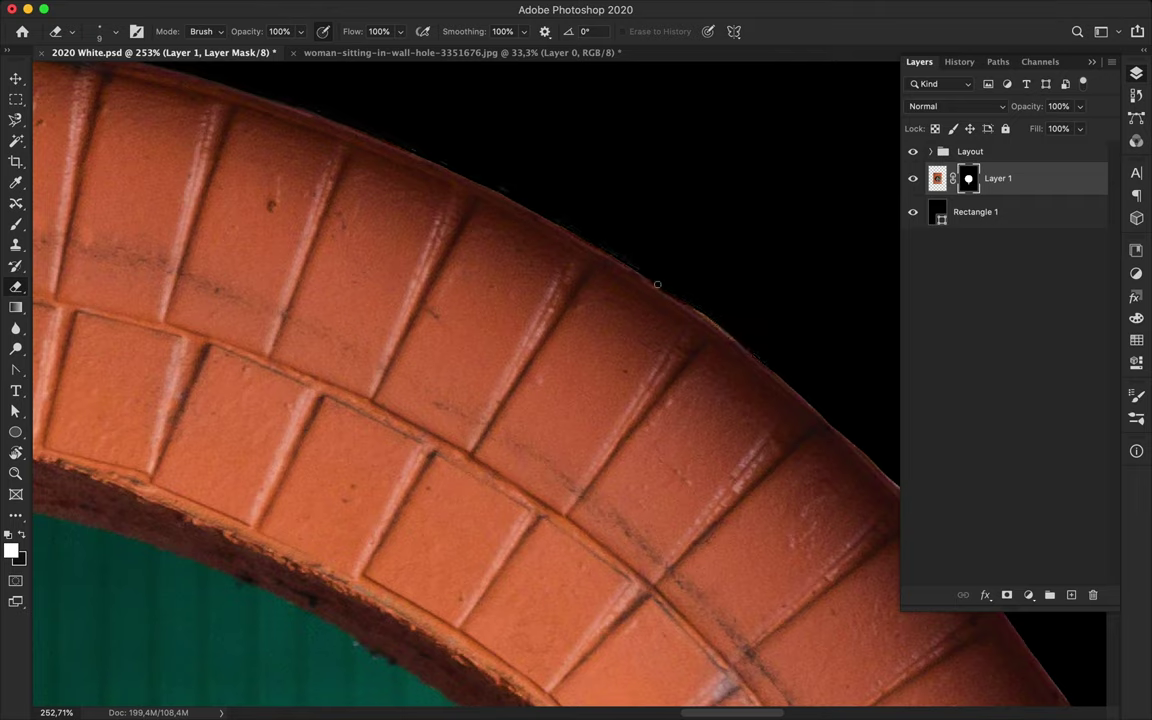
scroll(693, 305, "right", 3)
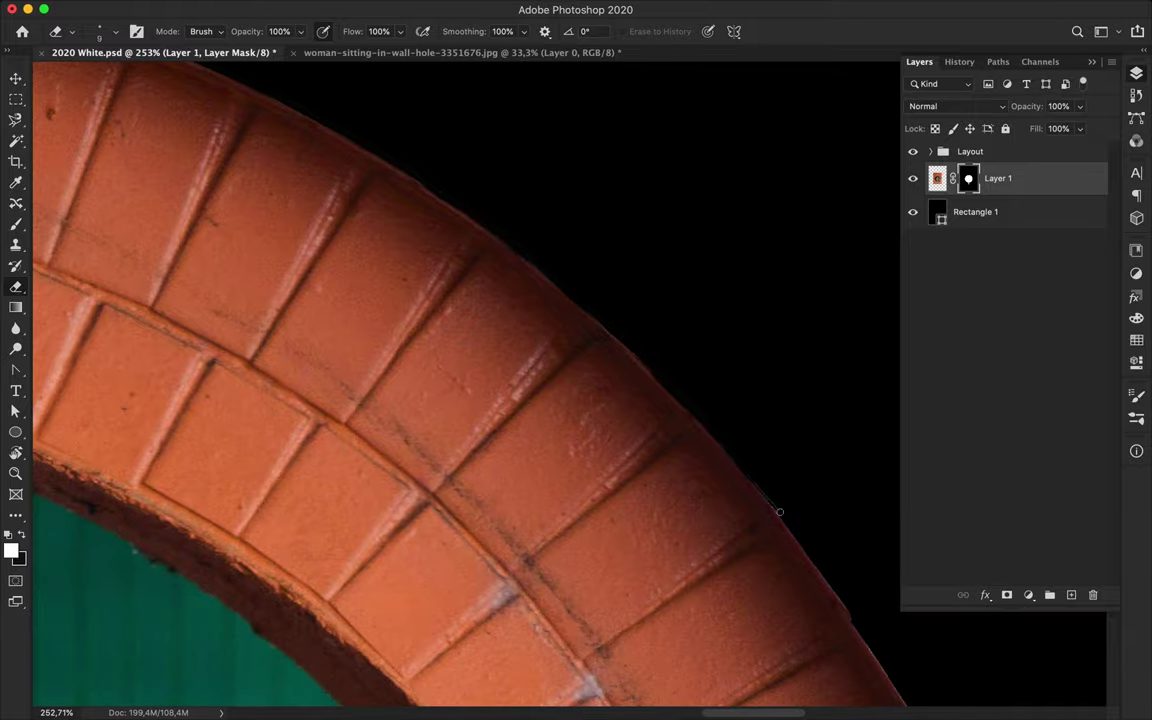
scroll(773, 506, "right", 3)
left_click_drag(729, 545, 797, 656)
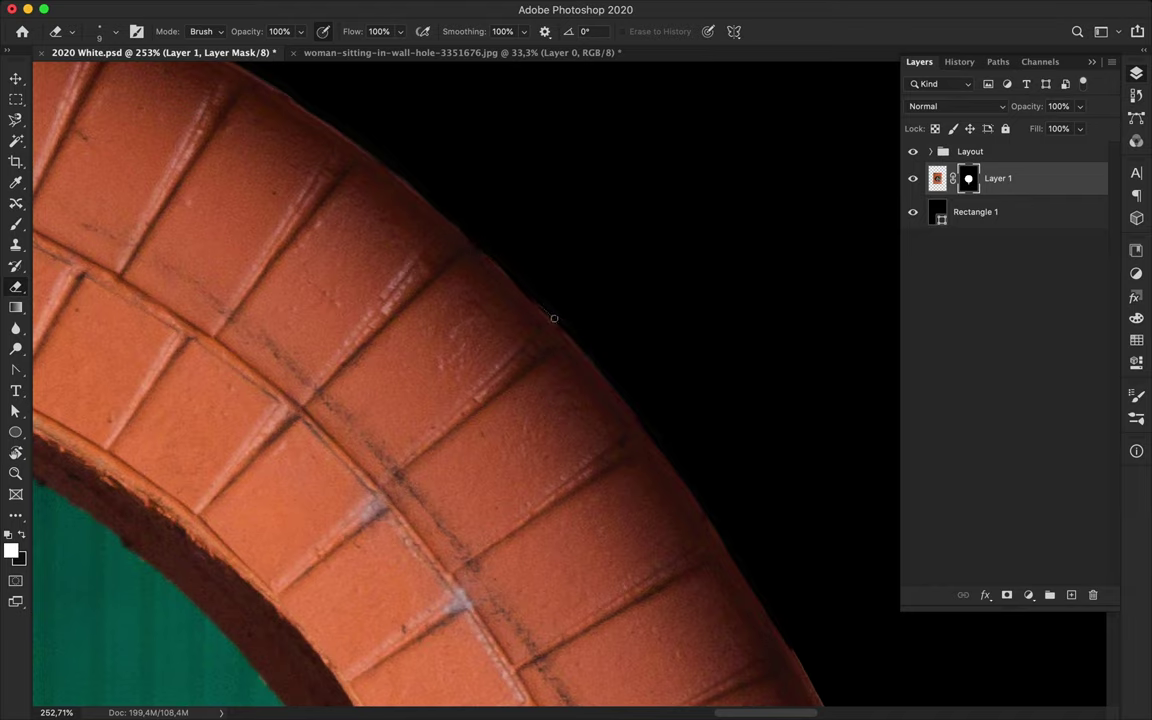
scroll(640, 314, "down", 5)
scroll(640, 314, "right", 3)
mouse_move(535, 252)
left_mouse_down()
mouse_move(590, 360)
mouse_move(717, 546)
left_mouse_up()
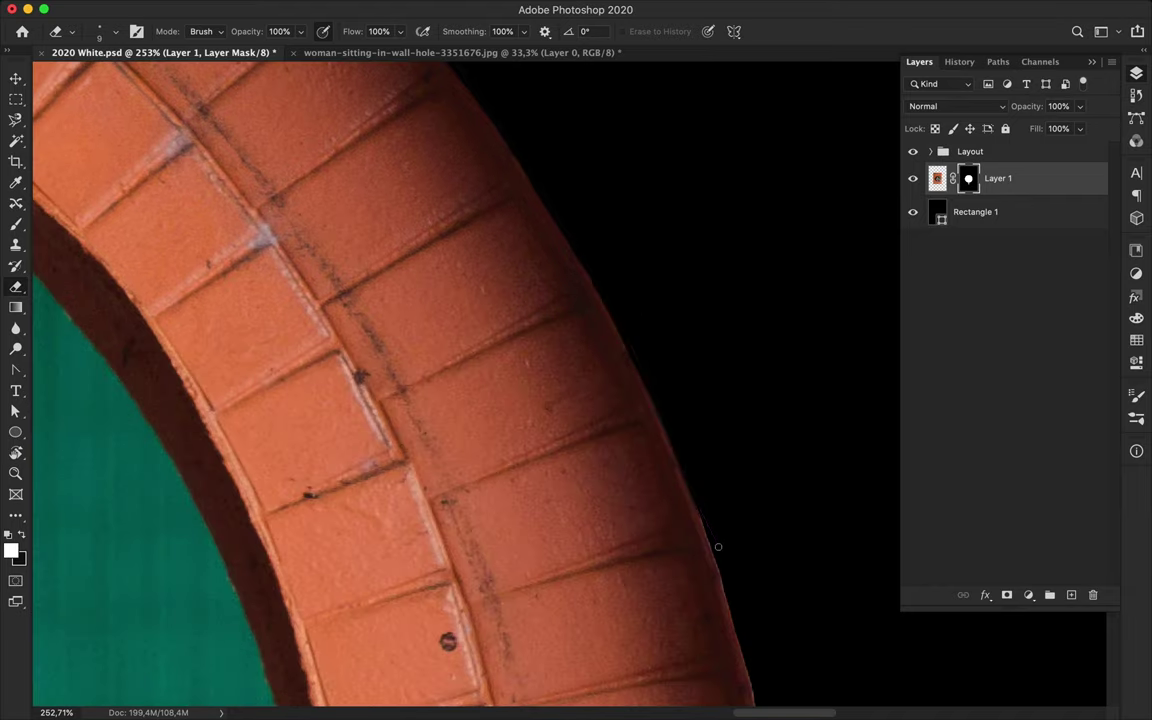
scroll(718, 546, "down", 5)
scroll(718, 546, "right", 2)
left_click_drag(673, 486, 695, 580)
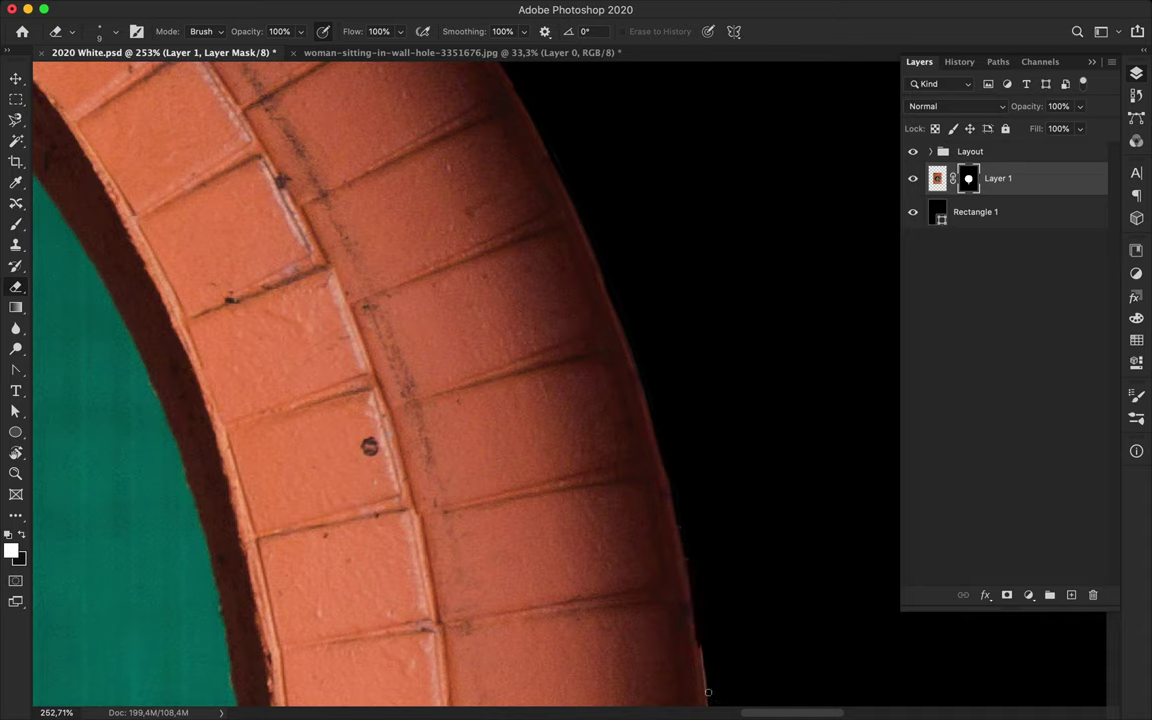
Clean the diagonal brick edge below the sneaker toward the lower corner
scroll(699, 334, "down", 8)
scroll(701, 561, "down", 4)
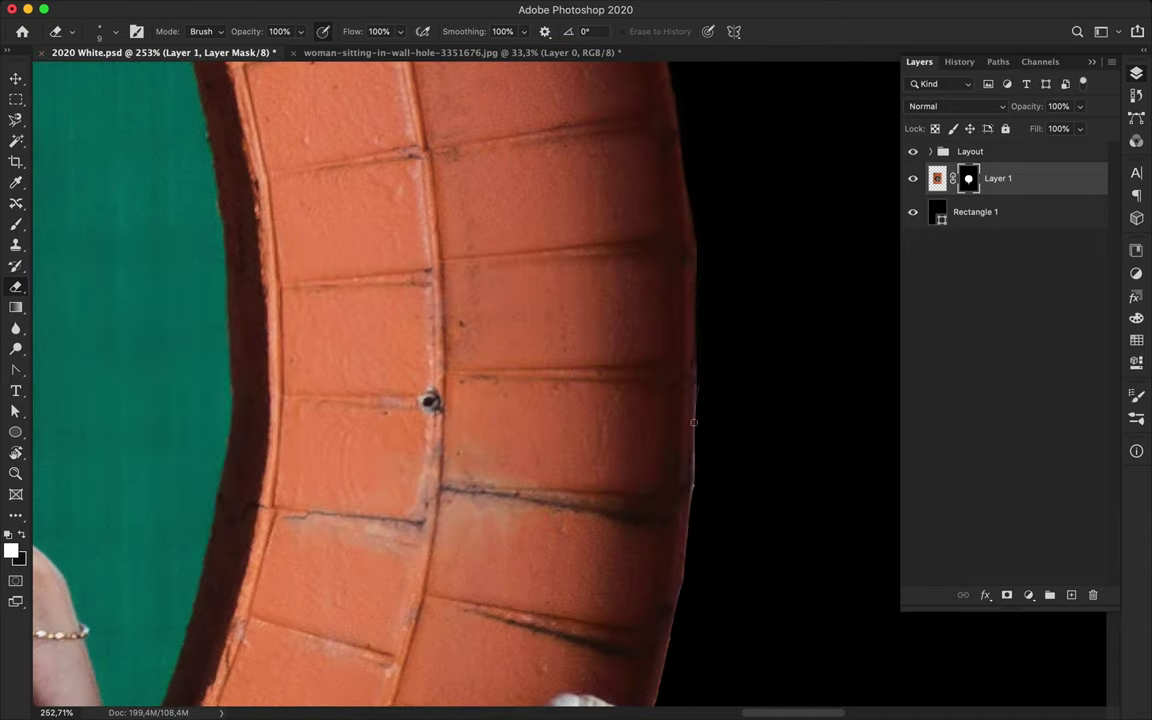
scroll(689, 530, "down", 6)
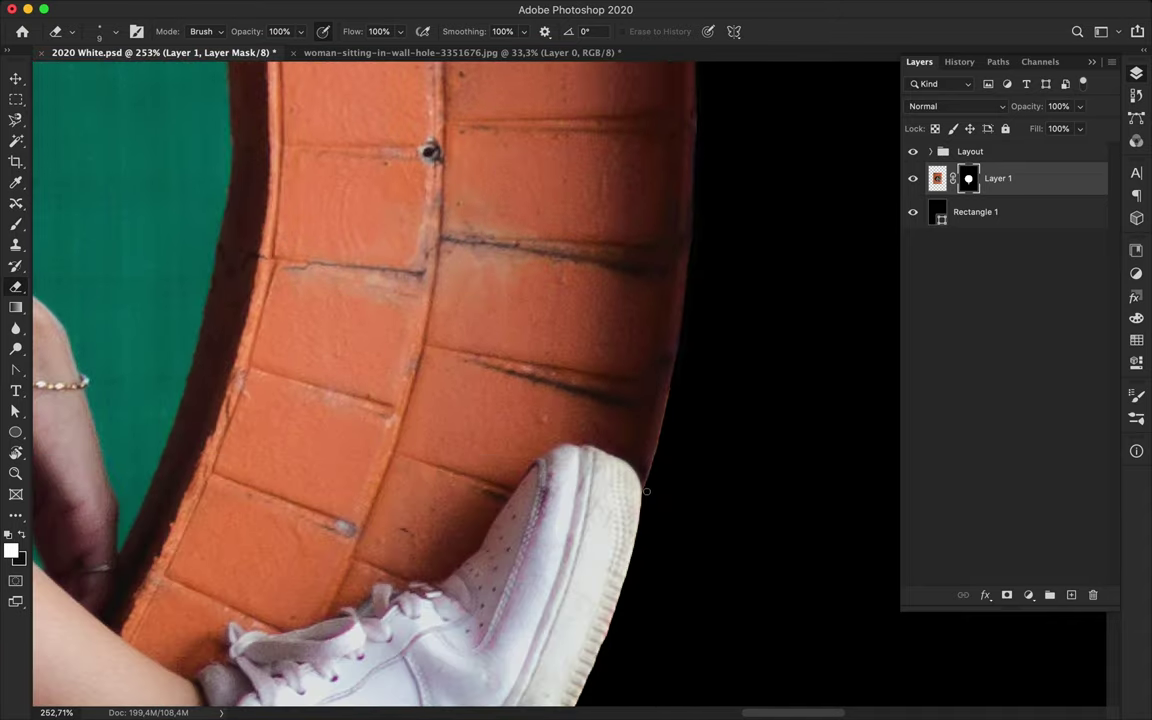
scroll(674, 381, "down", 5)
scroll(686, 334, "down", 4)
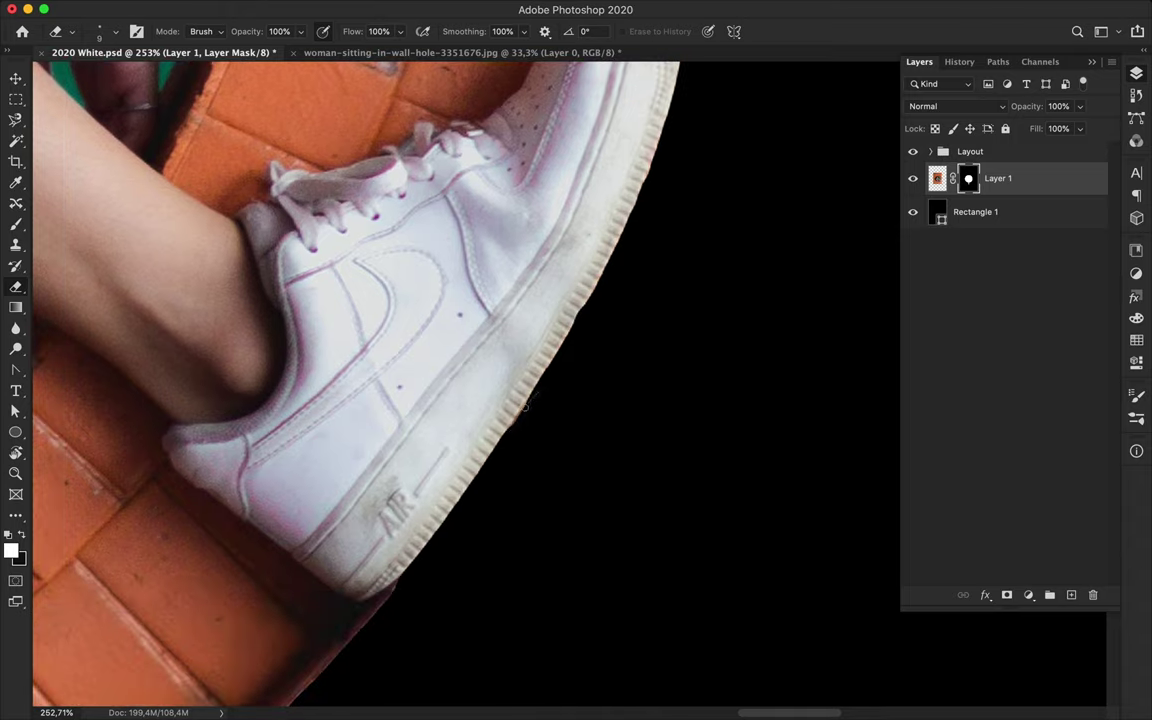
scroll(605, 328, "down", 6)
left_click_drag(455, 325, 270, 435)
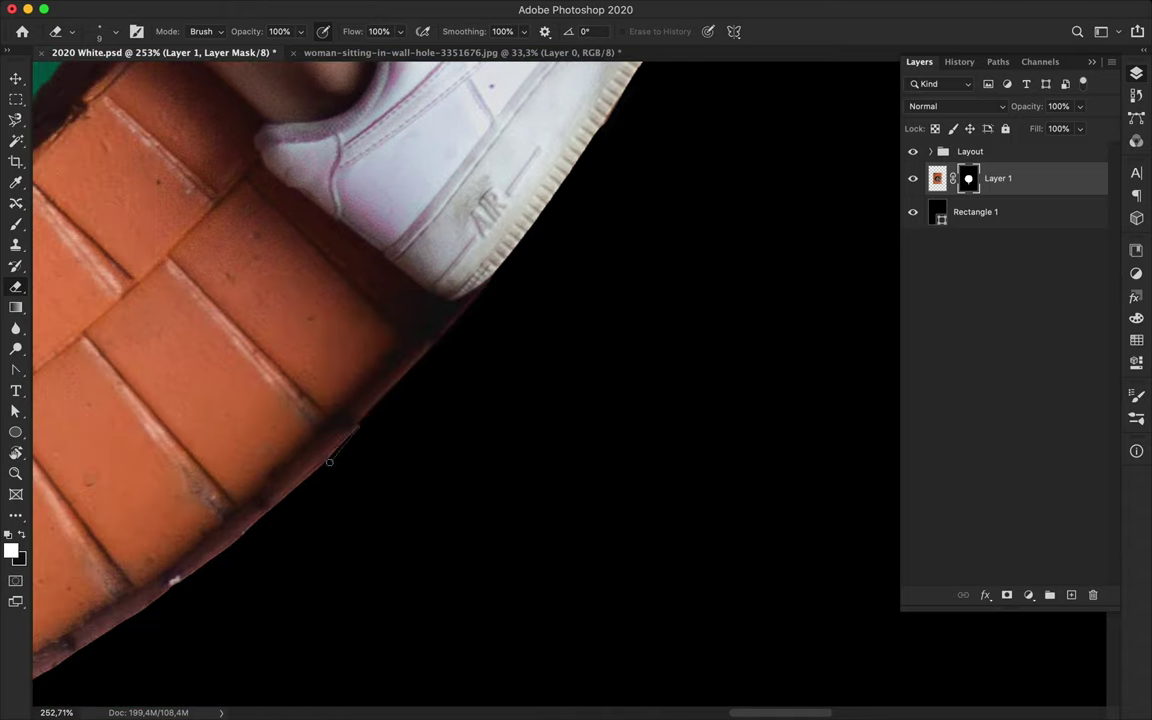
scroll(270, 435, "down", 2)
scroll(270, 435, "left", 3)
mouse_move(232, 485)
left_mouse_down()
mouse_move(538, 299)
mouse_move(659, 182)
left_mouse_up()
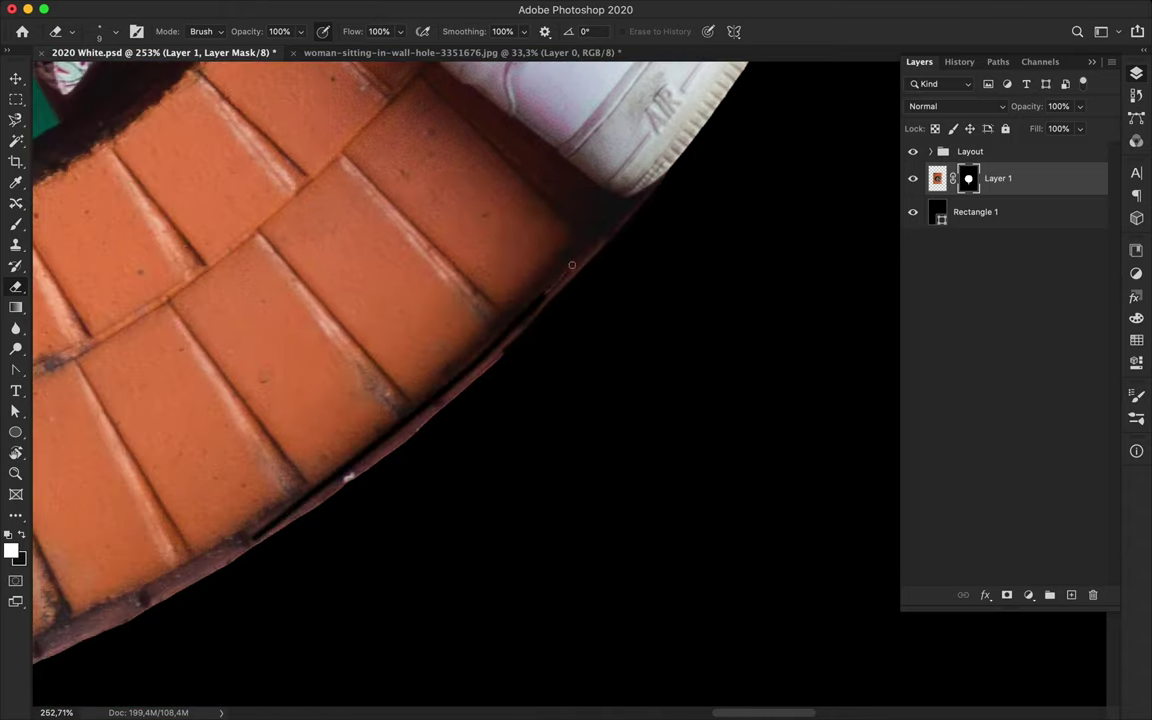
mouse_move(567, 284)
left_mouse_down()
mouse_move(300, 445)
mouse_move(430, 345)
mouse_move(463, 378)
left_mouse_up()
left_click_drag(573, 267, 437, 391)
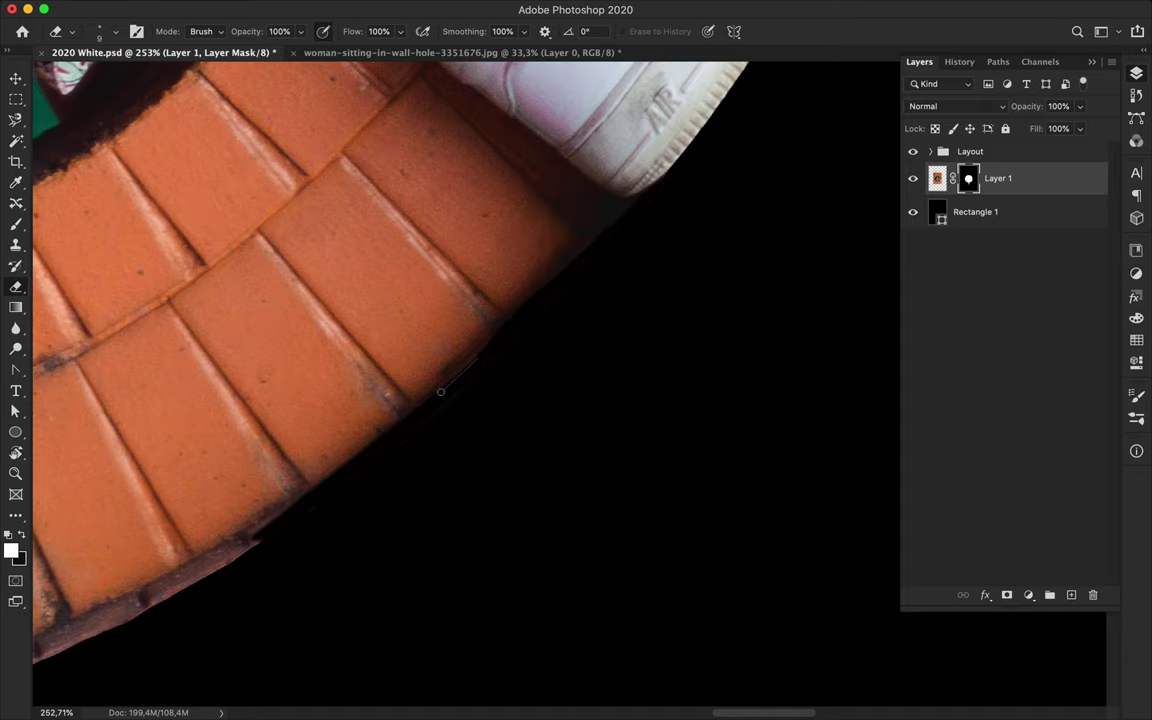
Paint out the pink fringe along the brick rim near the lower corner
scroll(386, 465, "down", 3)
scroll(386, 465, "left", 3)
mouse_move(175, 462)
left_mouse_down()
mouse_move(263, 445)
mouse_move(705, 272)
mouse_move(733, 302)
left_mouse_up()
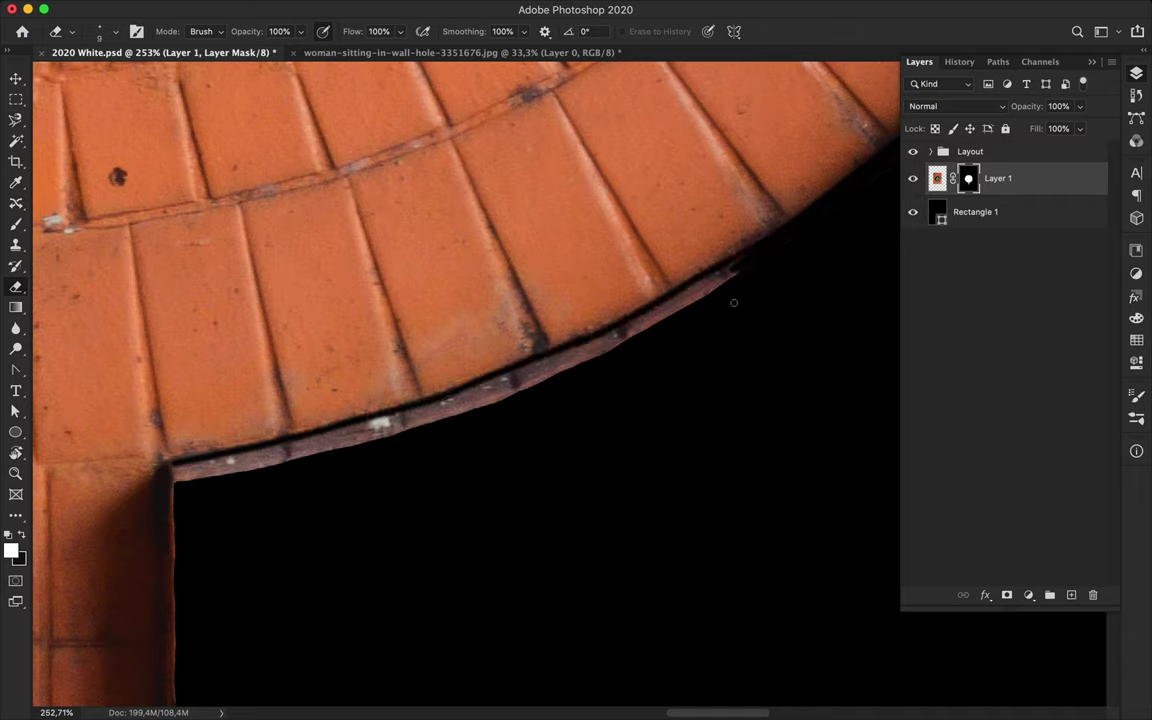
left_click_drag(175, 465, 318, 434)
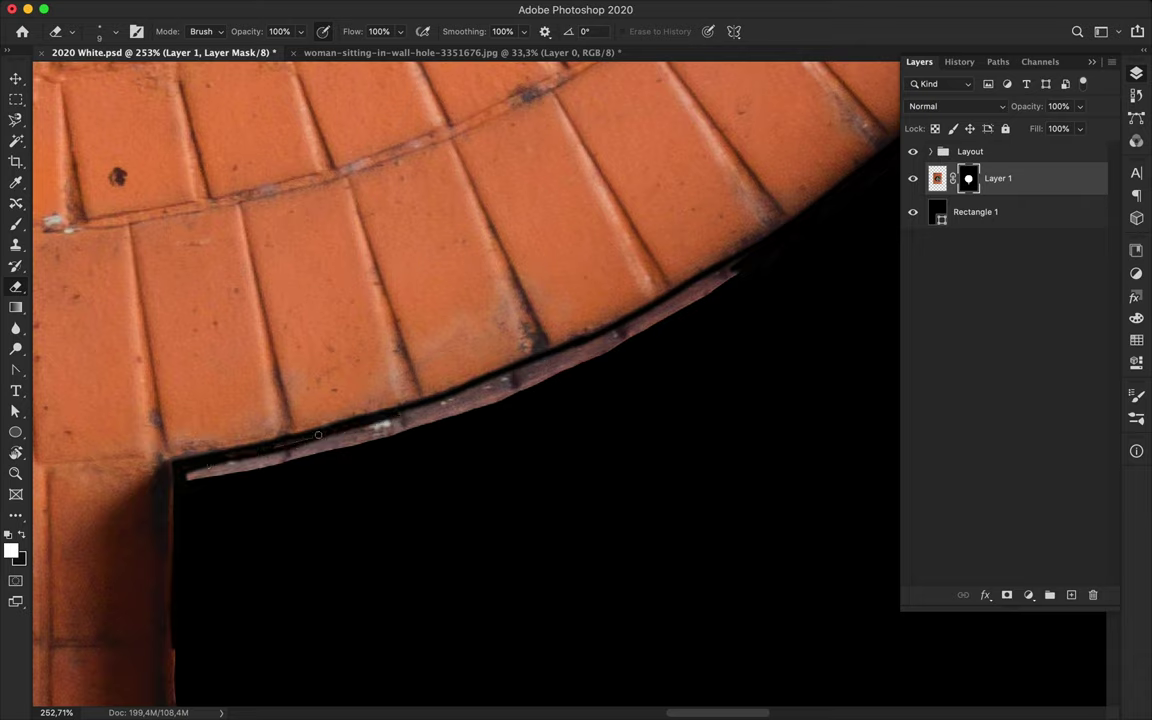
mouse_move(736, 262)
left_mouse_down()
mouse_move(534, 310)
mouse_move(290, 398)
left_mouse_up()
right_click(290, 398)
key("Return")
left_click_drag(193, 473, 660, 256)
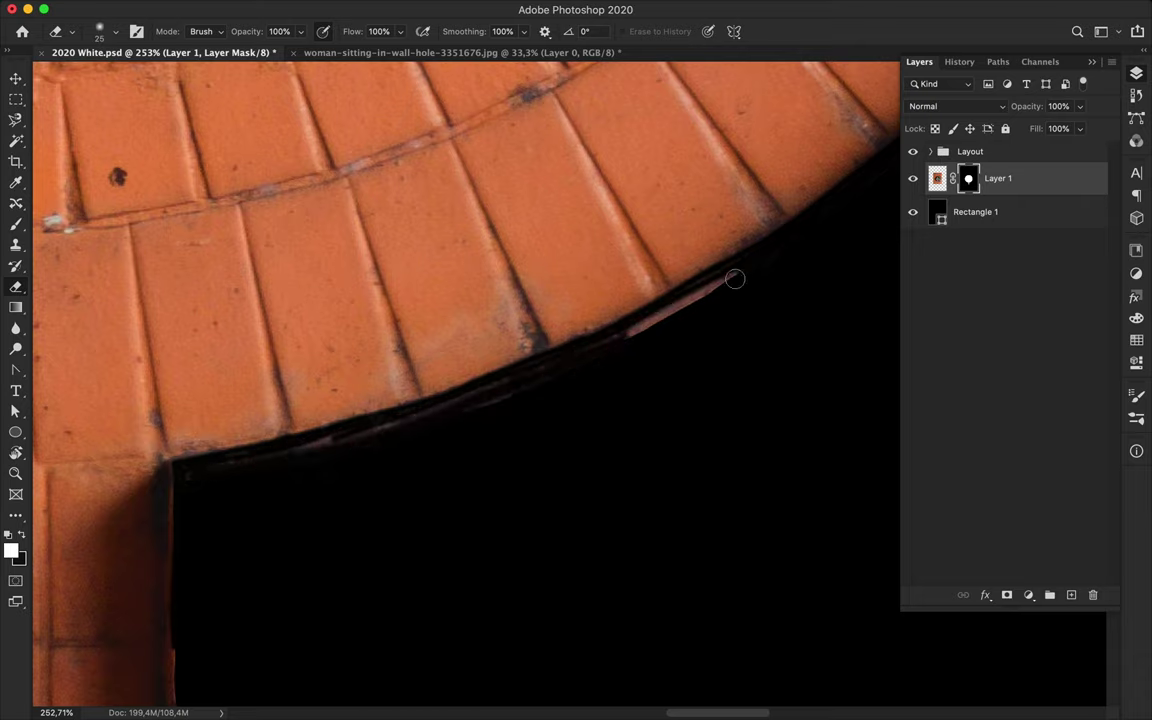
mouse_move(535, 384)
left_mouse_down()
mouse_move(327, 447)
mouse_move(576, 367)
left_mouse_up()
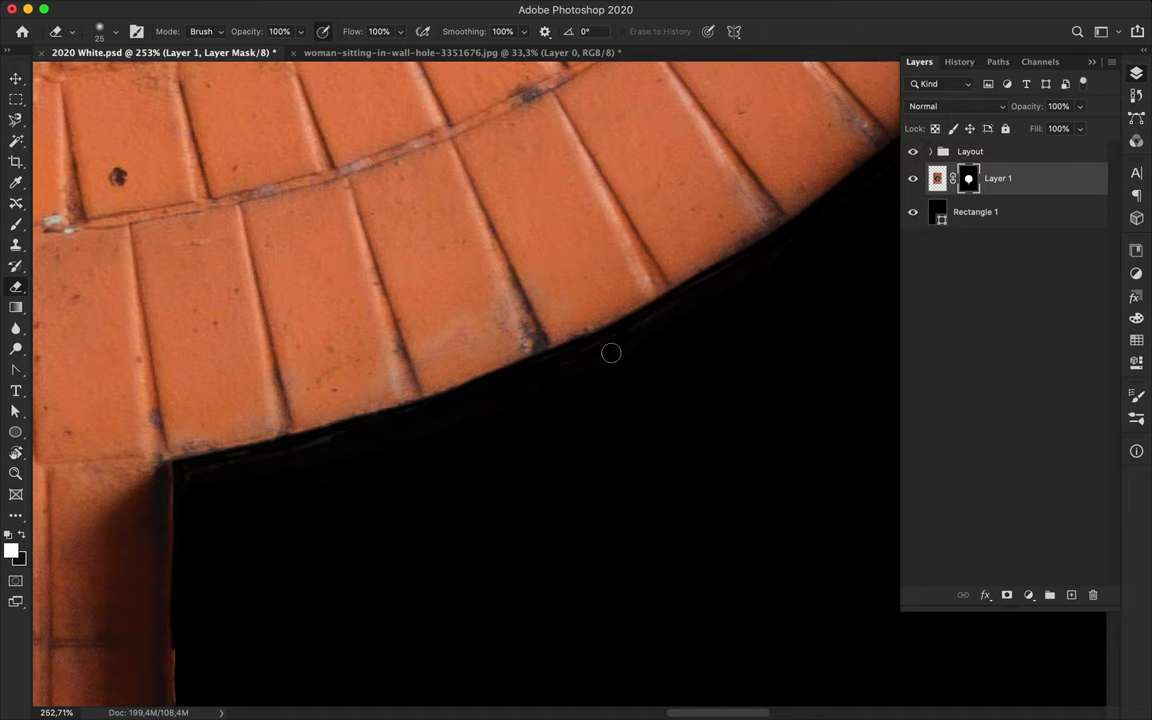
With a smaller brush, clean the fringe down the stem's left edge, undoing one stray stroke
scroll(620, 330, "left", 5)
scroll(620, 330, "down", 3)
right_click(501, 366)
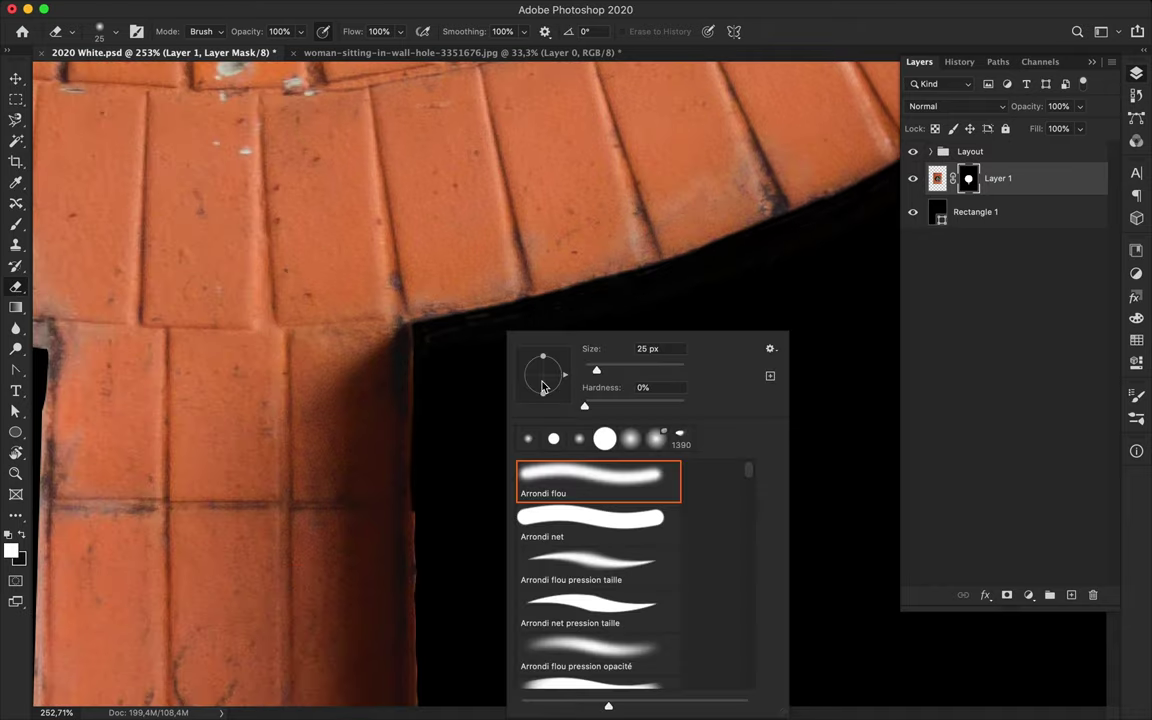
key("Return")
left_click_drag(410, 322, 412, 648)
scroll(413, 473, "down", 5)
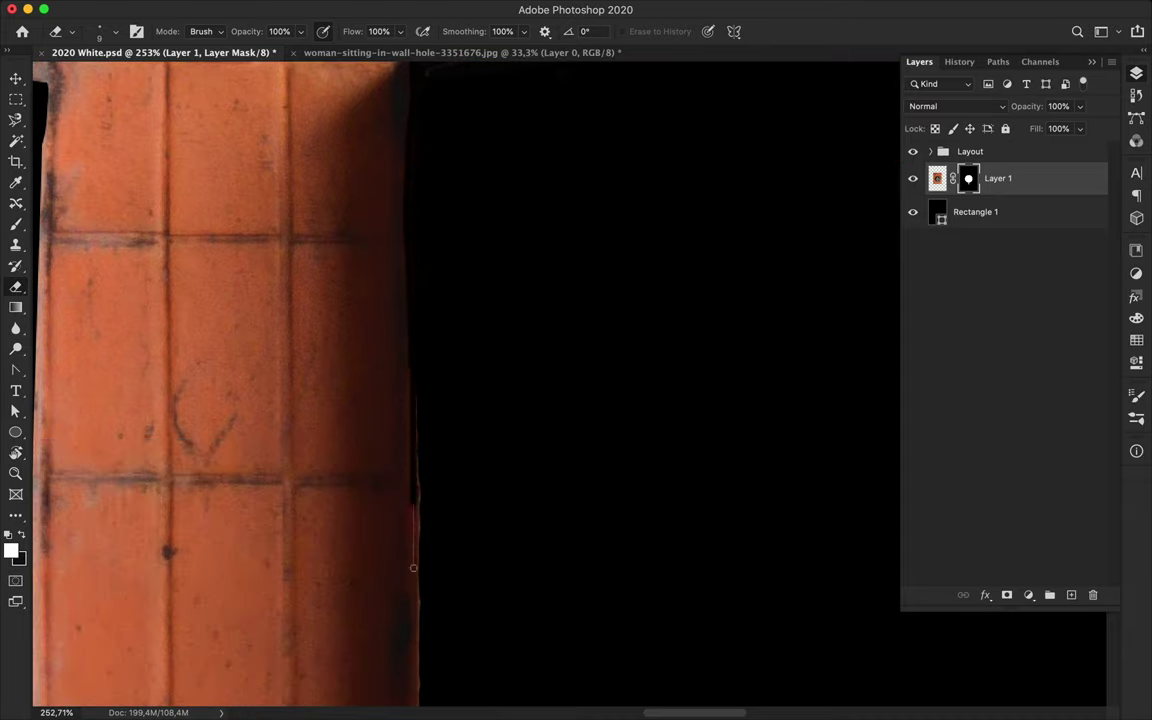
left_click_drag(417, 590, 419, 339)
scroll(421, 609, "down", 5)
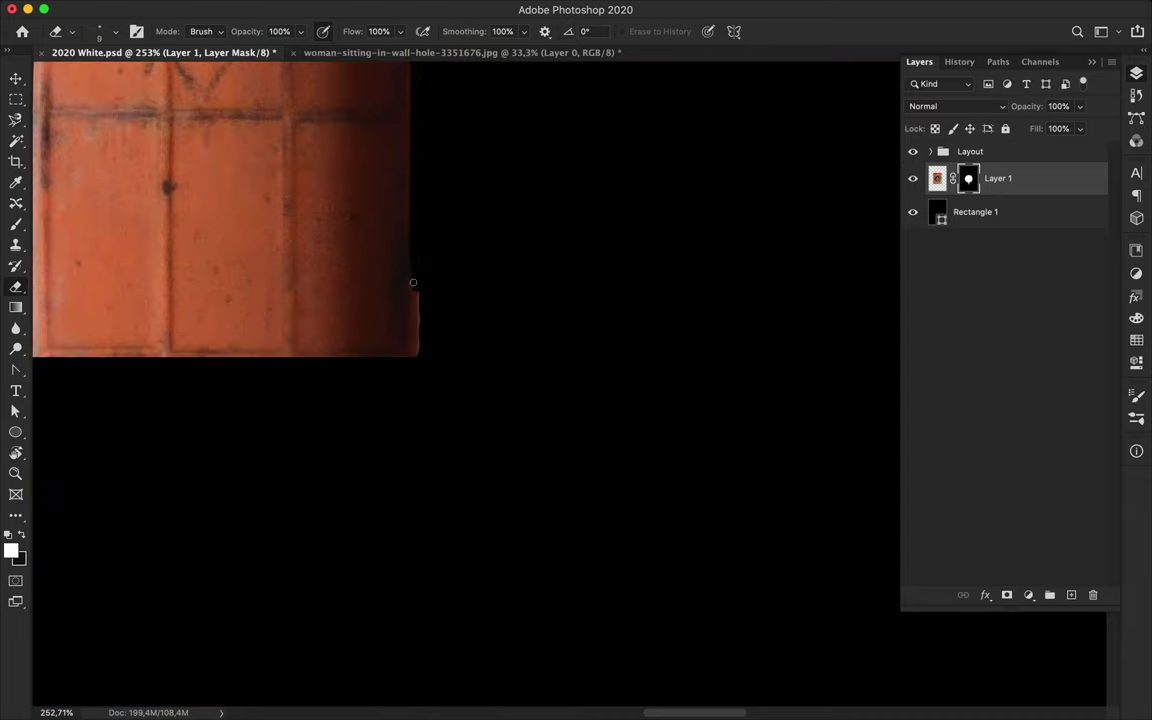
scroll(411, 424, "left", 6)
left_click_drag(424, 365, 424, 160)
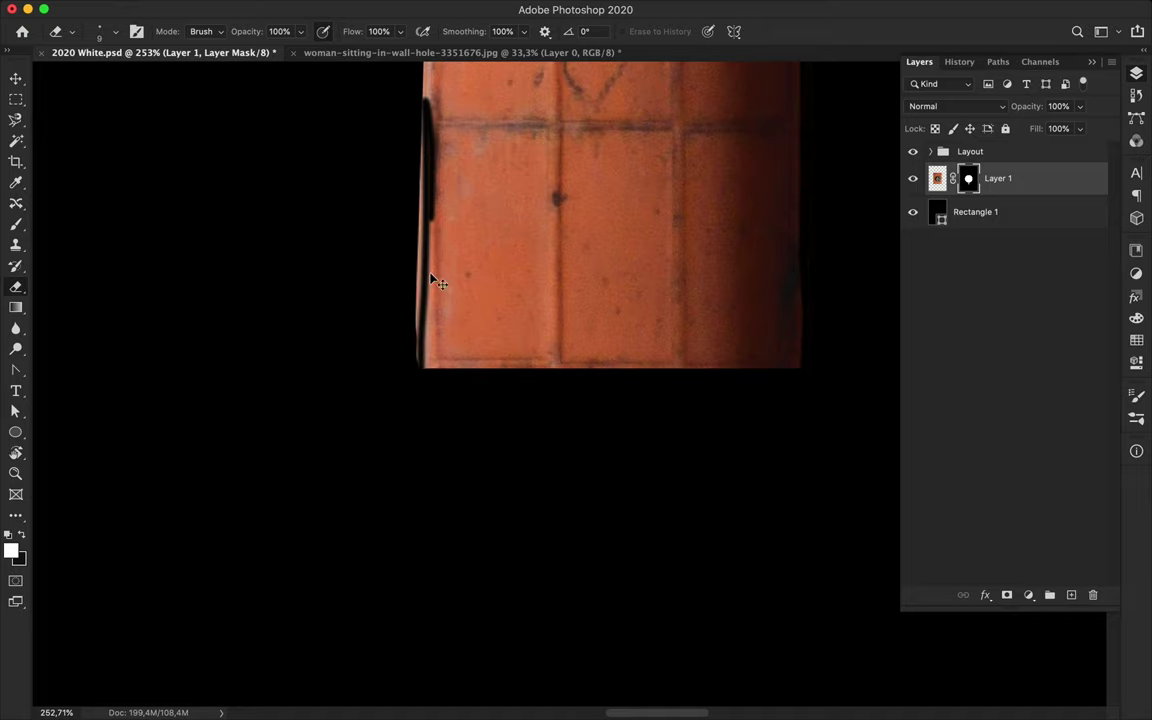
key("super+z")
left_click_drag(425, 95, 424, 360)
left_click_drag(423, 100, 423, 275)
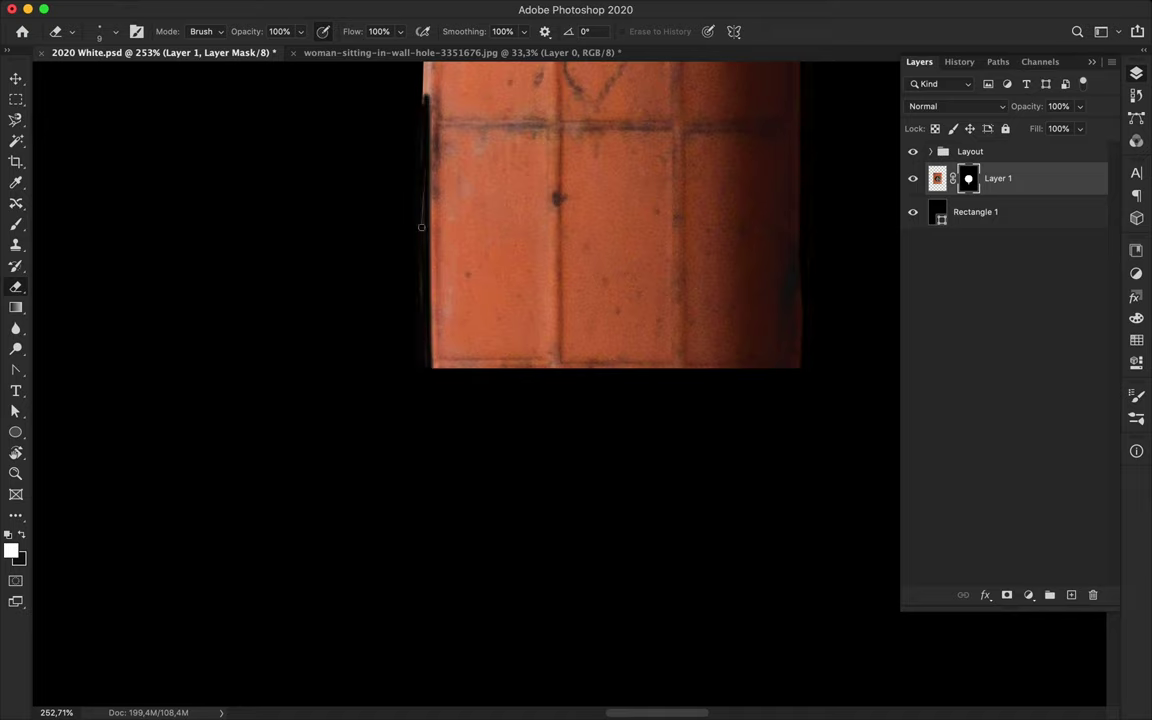
Darken the remaining light fringe along the stem's left edge
scroll(420, 260, "up", 6)
scroll(430, 200, "up", 3)
left_click_drag(430, 175, 426, 470)
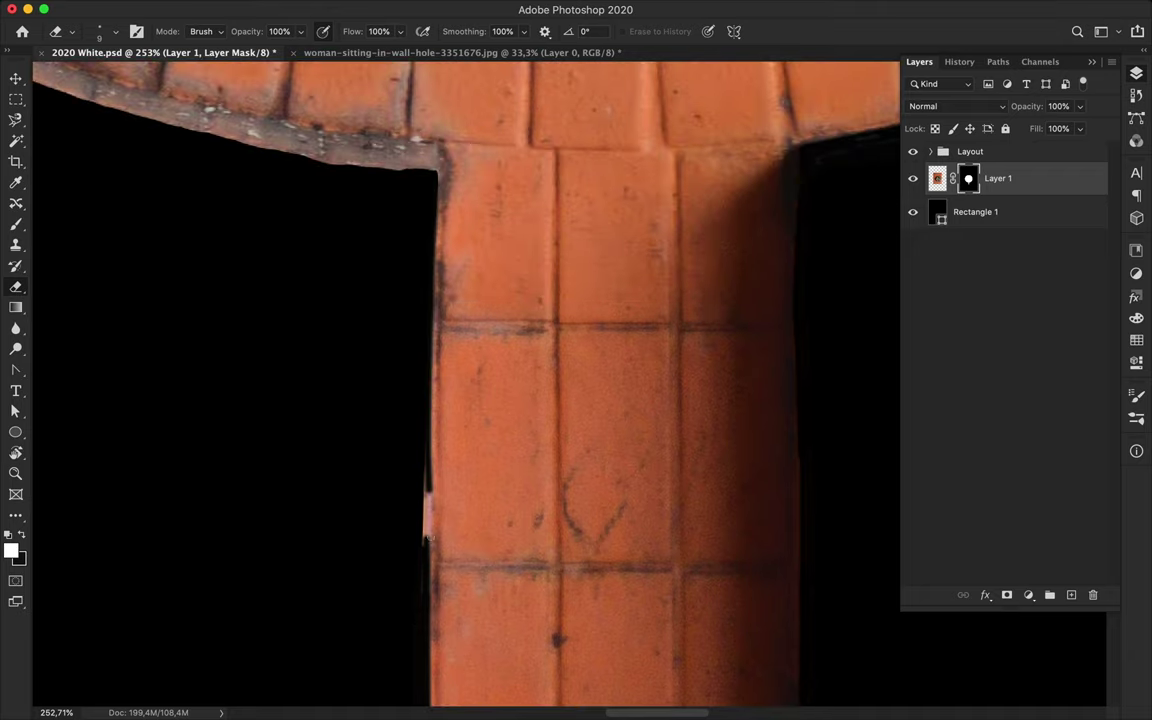
left_click_drag(434, 216, 426, 520)
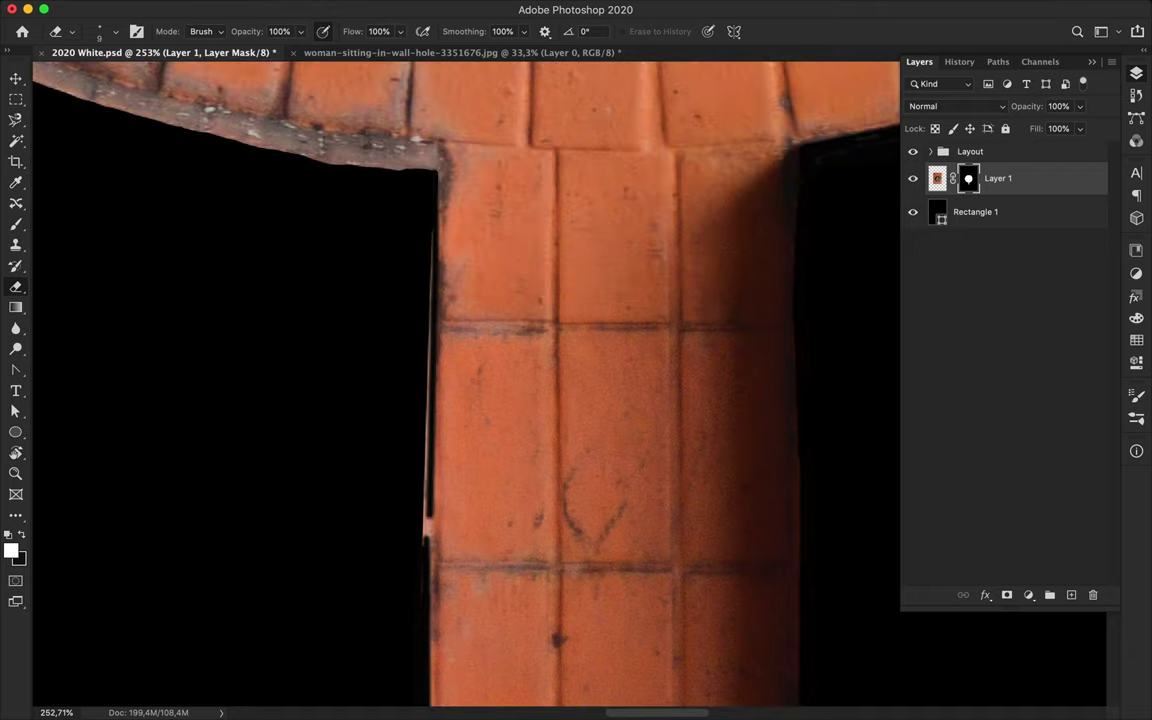
left_click_drag(422, 545, 430, 294)
scroll(432, 280, "up", 10)
scroll(432, 280, "left", 5)
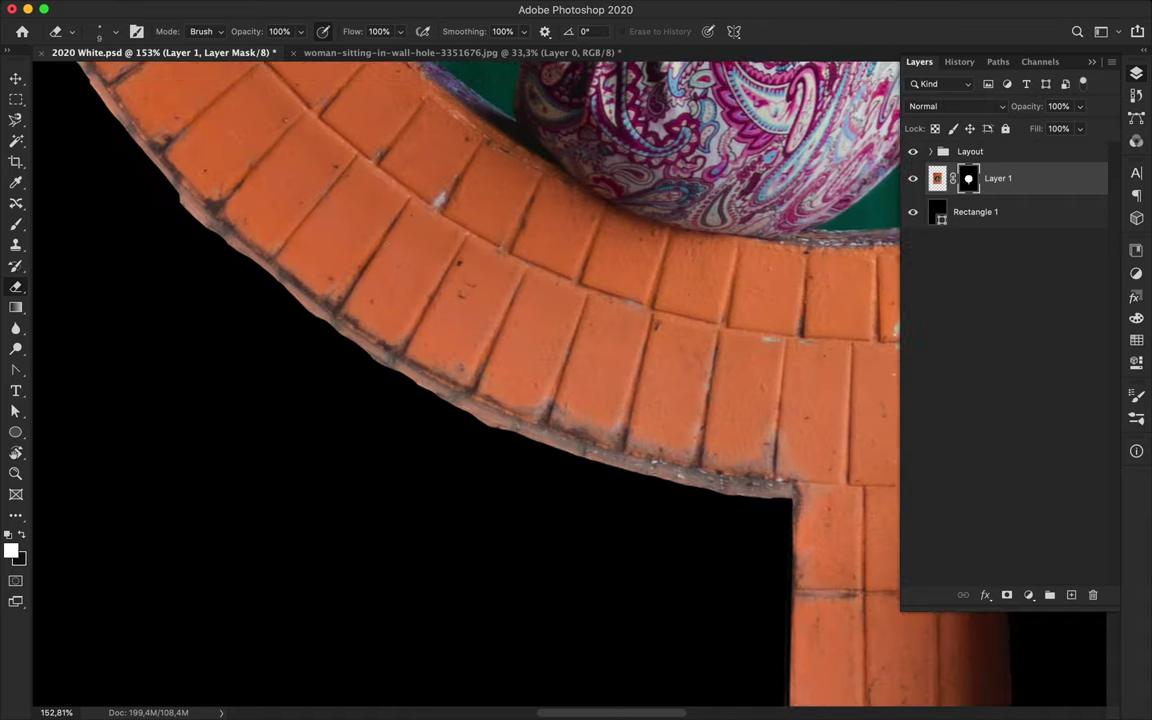
scroll(432, 280, "up", 5)
scroll(432, 280, "left", 5)
Start a Magnetic Lasso trace along the bricks' lower edge
key("l")
scroll(913, 663, "right", 3)
left_click(922, 660)
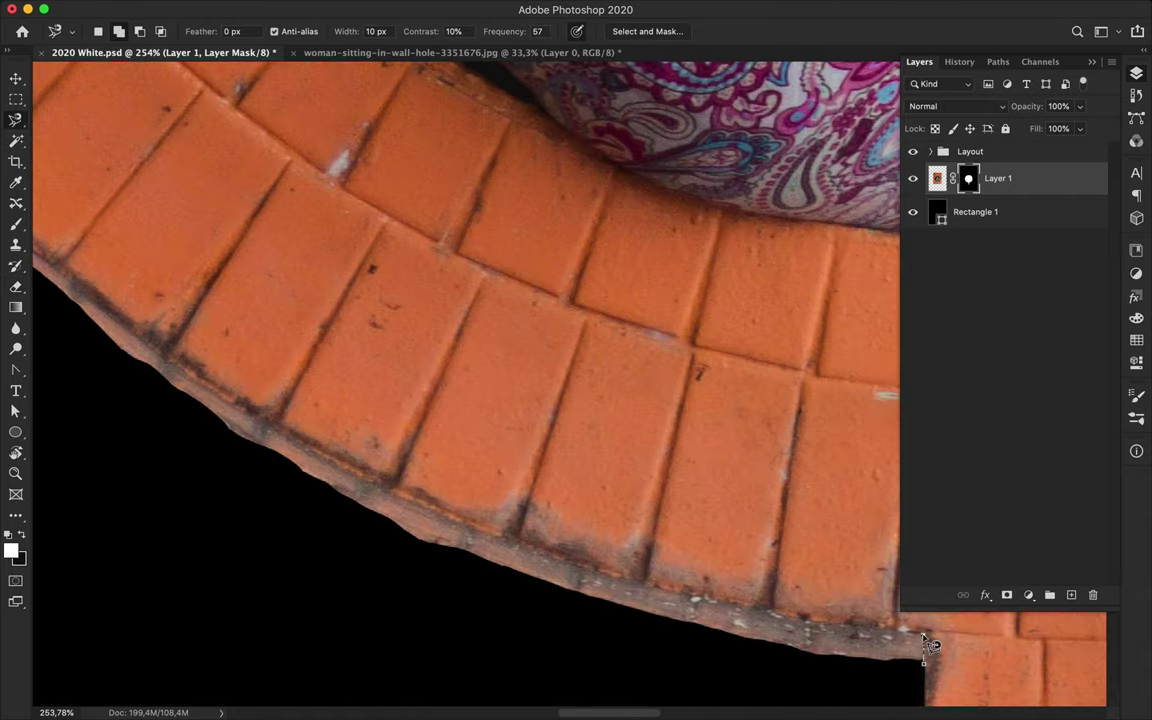
Select the strip below the bricks and fill it black on the mask, then deselect
left_click_drag(832, 642, 333, 472)
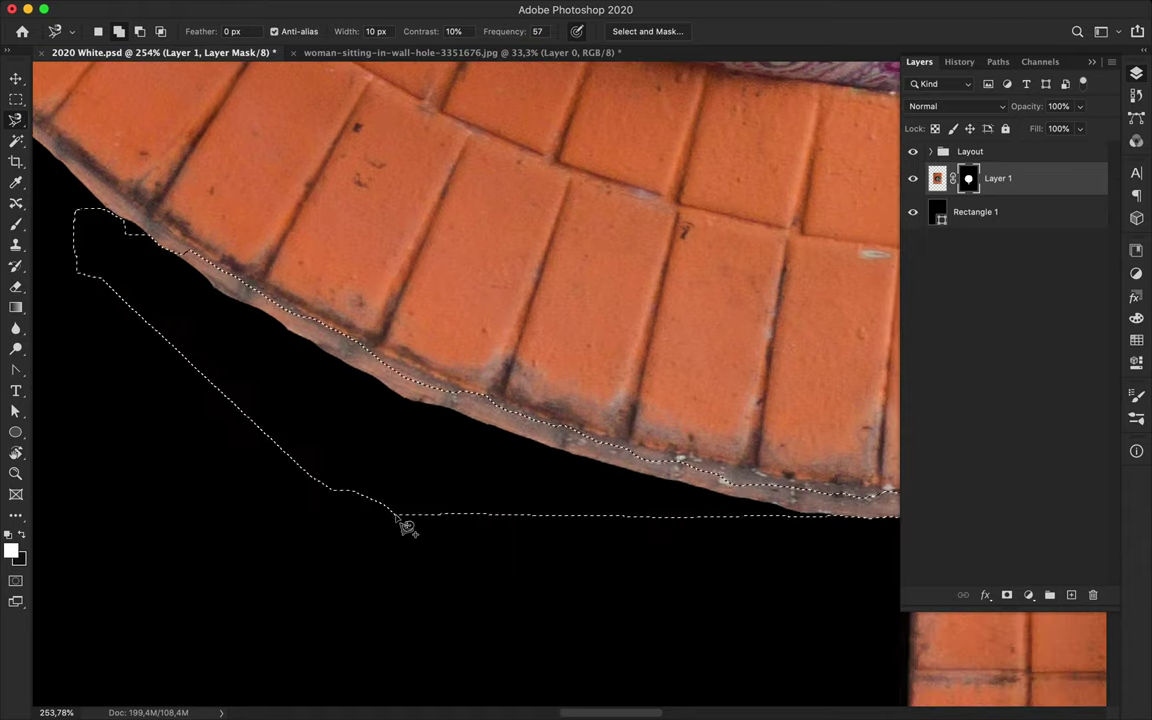
double_click(404, 525)
left_click(478, 559)
double_click(697, 527)
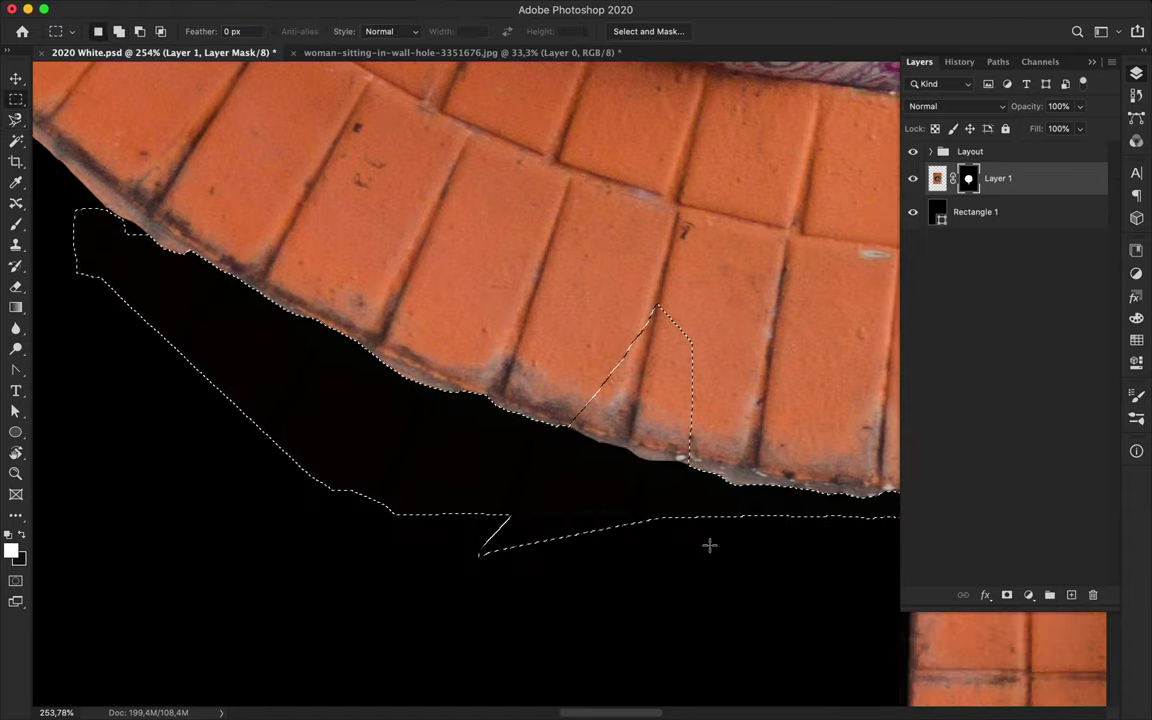
key("alt+BackSpace")
key("ctrl+d")
Paint out the grey fringe along the bricks' lower boundary
key("e")
scroll(644, 499, "up", 3)
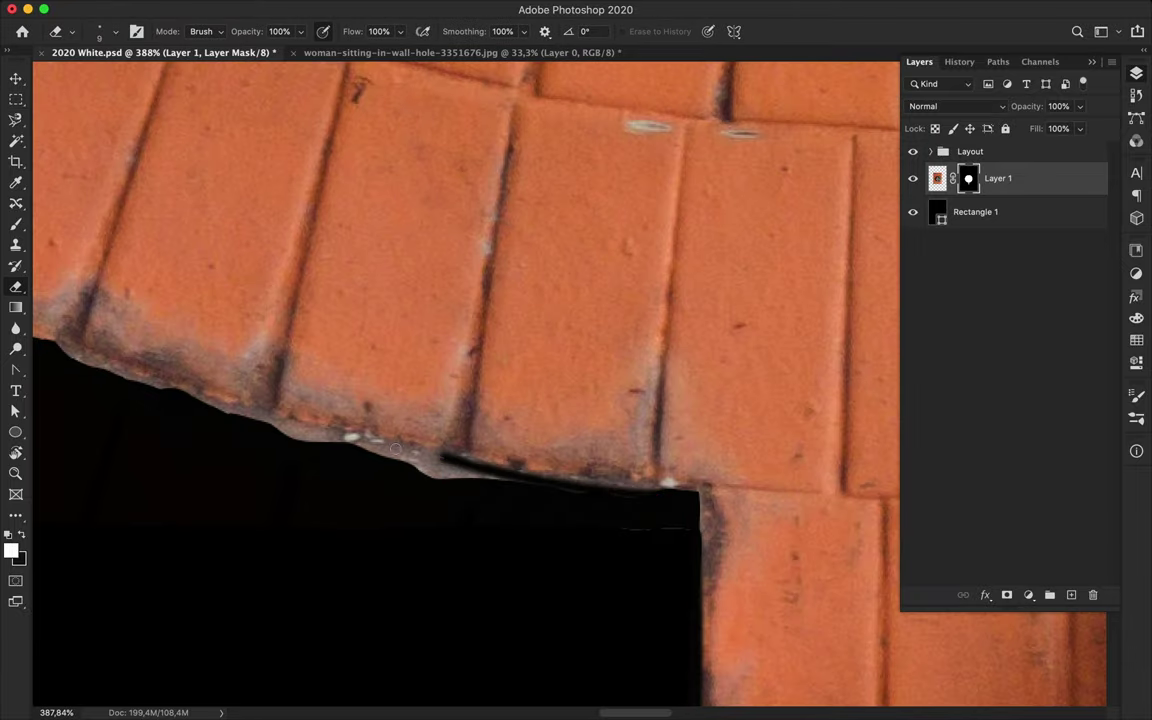
left_click_drag(215, 400, 406, 449)
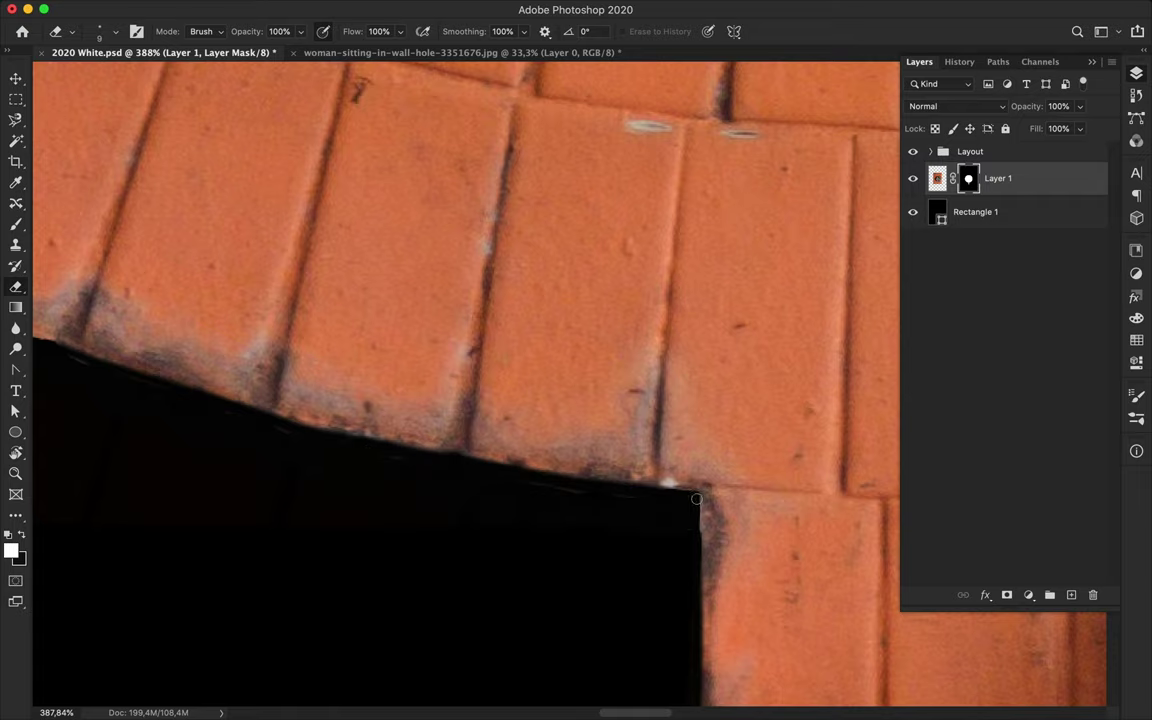
scroll(697, 658, "left", 5)
scroll(694, 676, "up", 1)
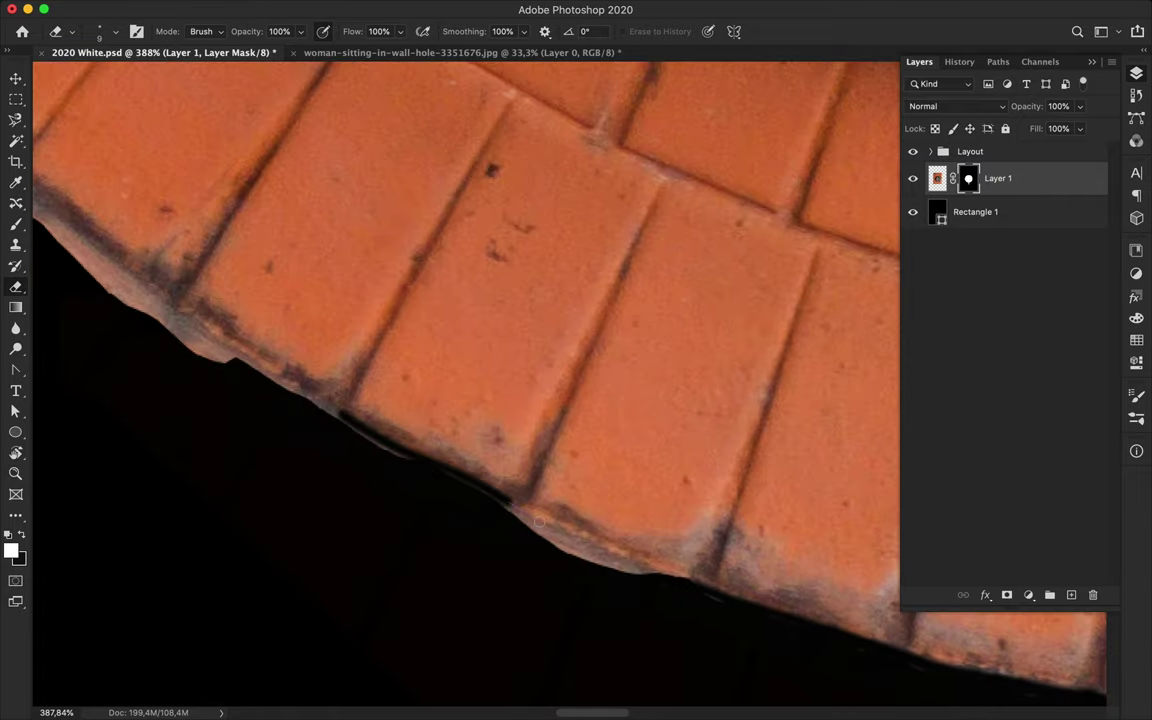
left_click_drag(450, 452, 719, 601)
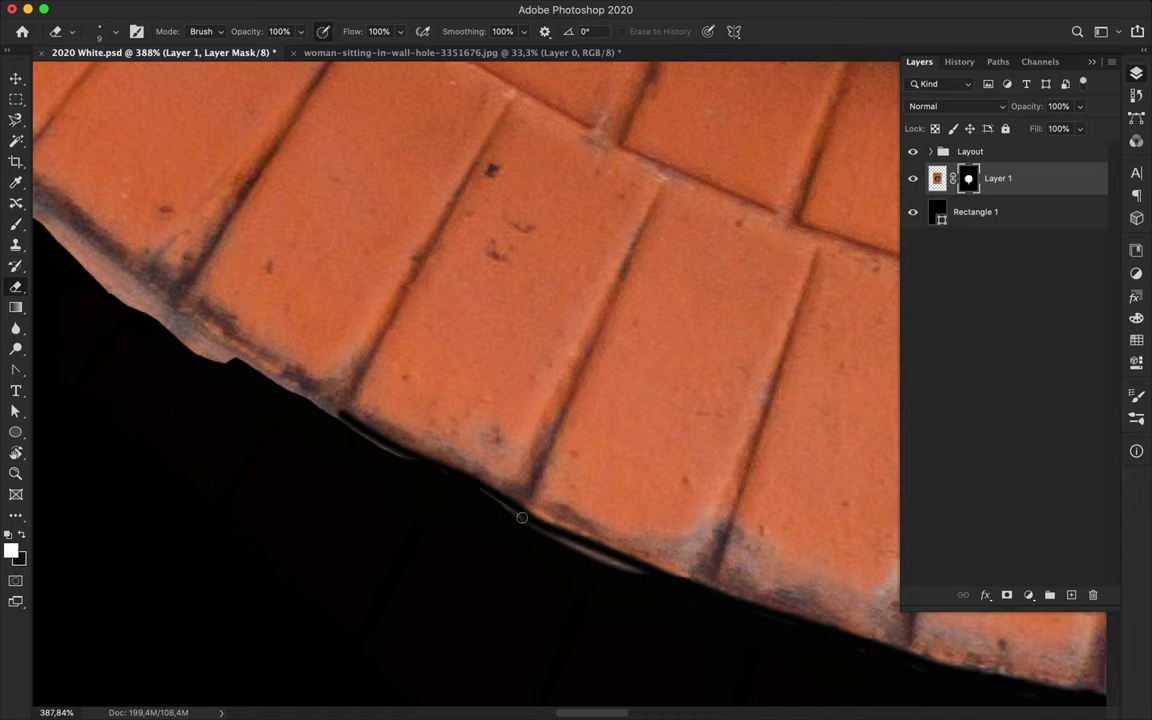
scroll(591, 561, "left", 5)
scroll(520, 530, "up", 3)
left_click_drag(321, 375, 632, 557)
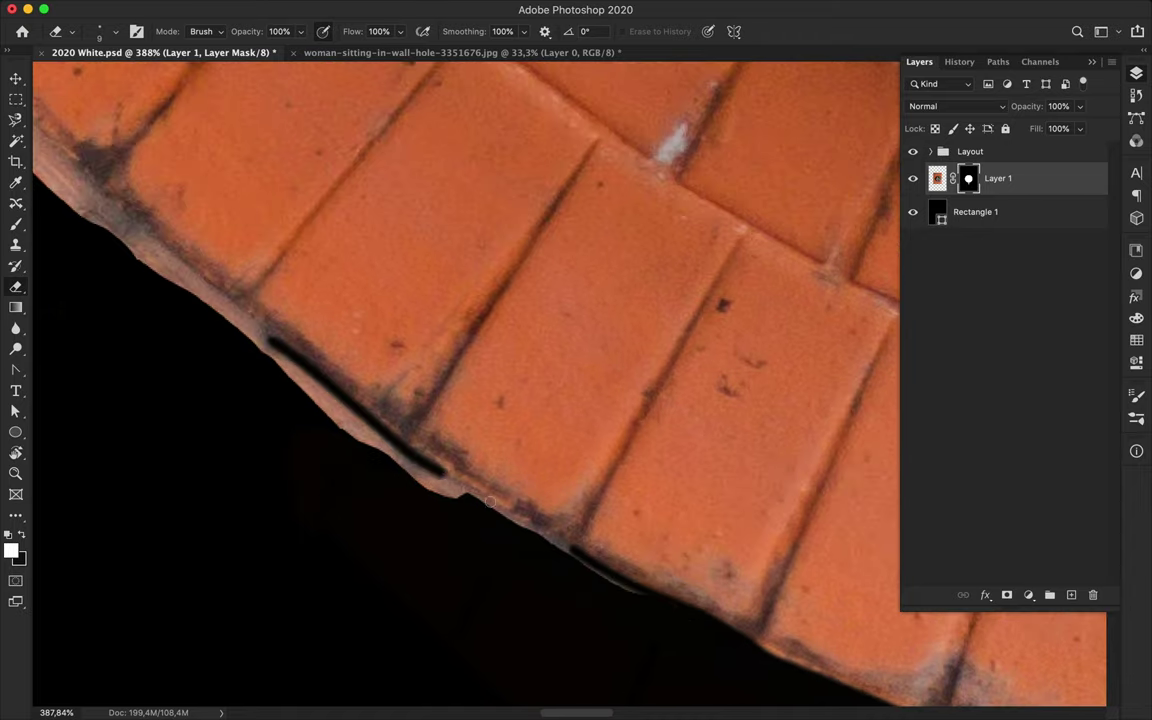
Mask the light strip and fringe along the arch's upper-left edge
scroll(694, 612, "left", 5)
scroll(694, 612, "up", 3)
left_click_drag(130, 135, 220, 228)
left_click_drag(282, 295, 667, 613)
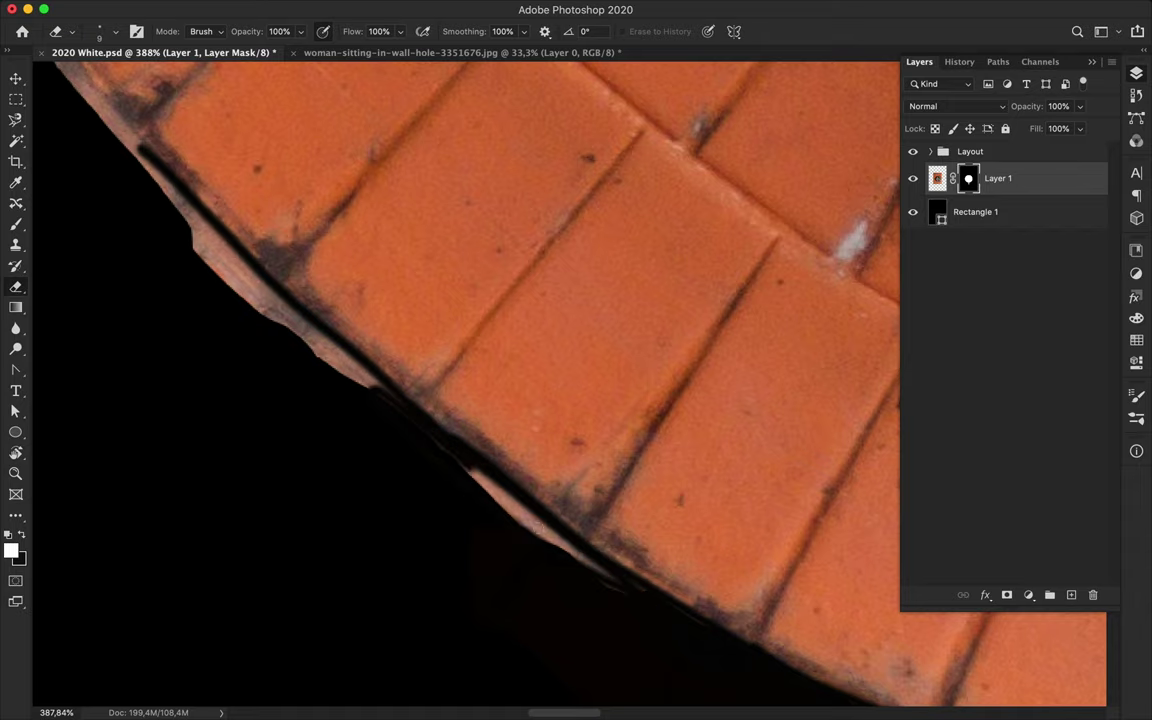
left_click_drag(421, 419, 644, 592)
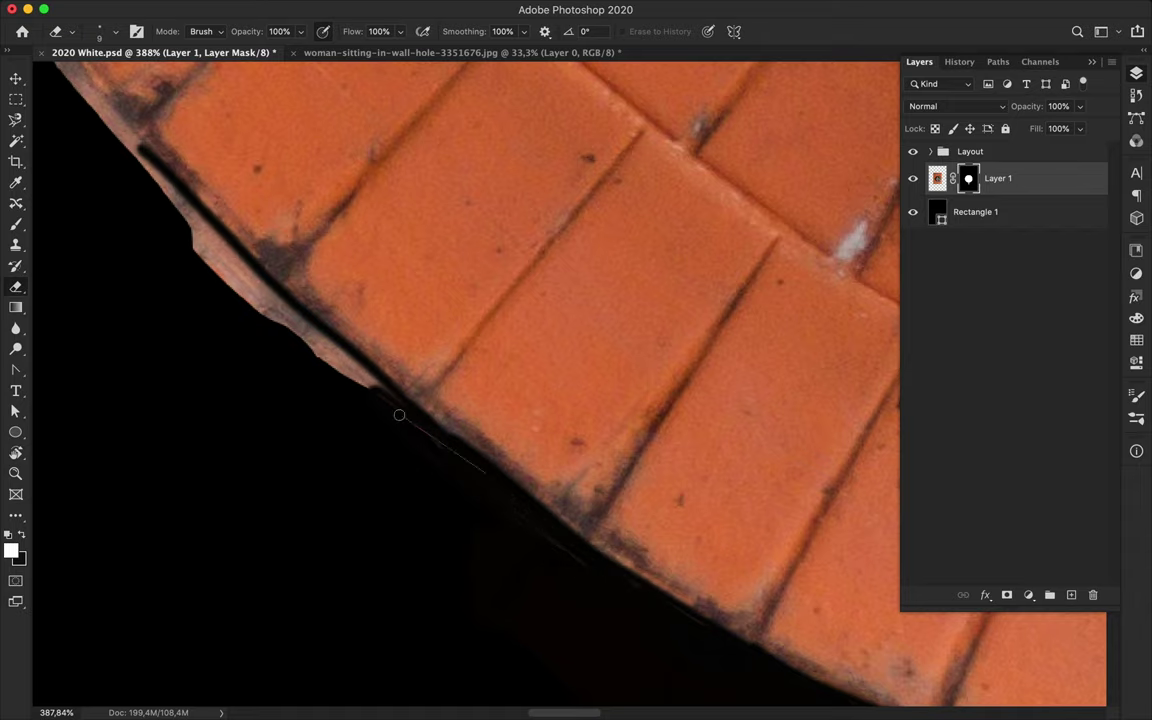
scroll(399, 414, "up", 3)
mouse_move(115, 100)
left_mouse_down()
mouse_move(290, 325)
mouse_move(566, 586)
left_mouse_up()
left_click_drag(300, 360, 532, 582)
scroll(409, 523, "up", 3)
left_click_drag(135, 104, 330, 406)
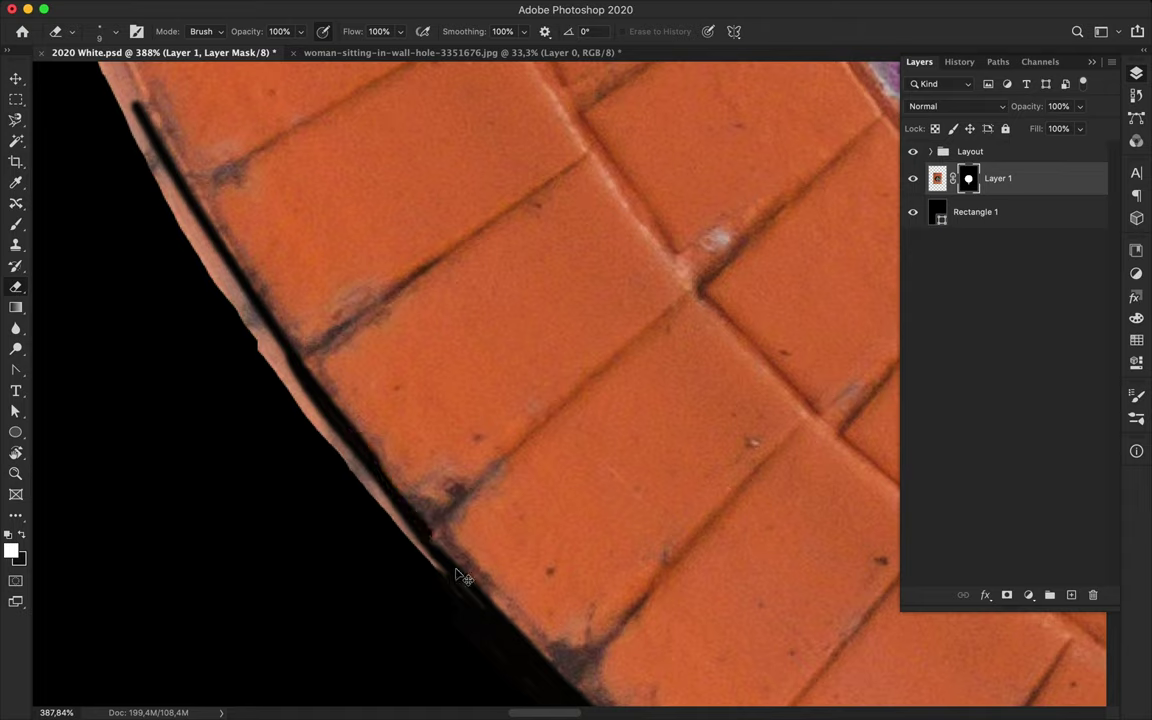
Redo the upper-edge stroke and hide the fringe down the ring's left edge
key("ctrl+z")
left_click_drag(140, 105, 303, 369)
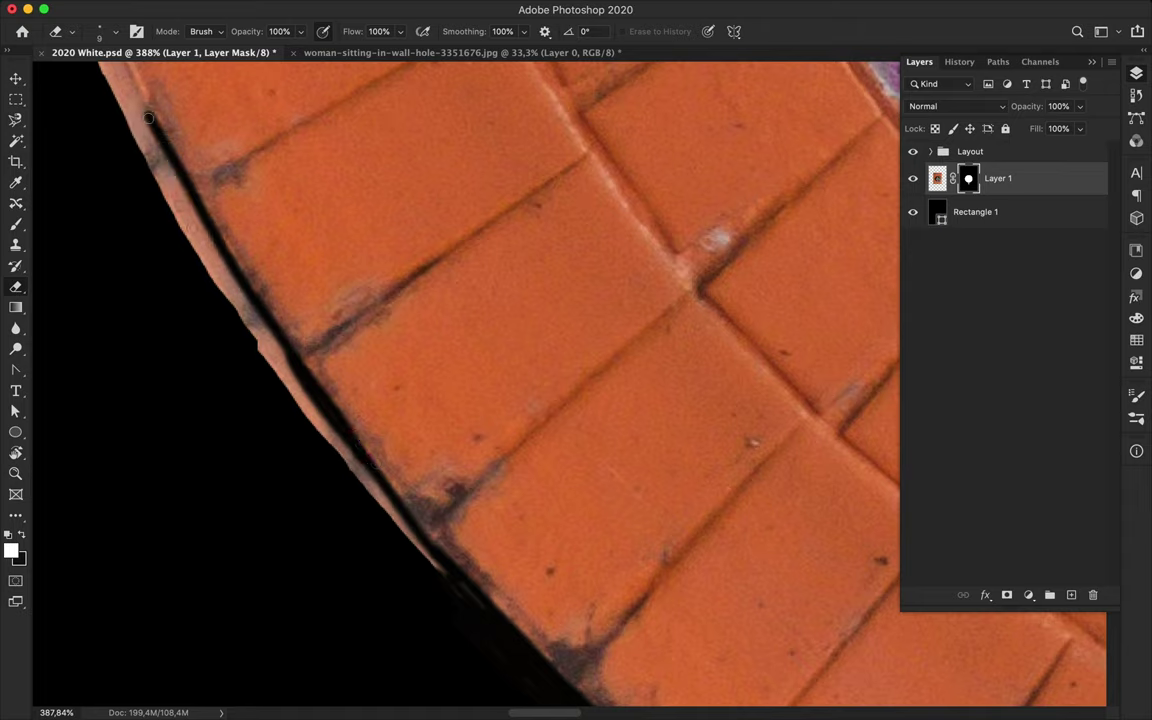
mouse_move(148, 117)
left_mouse_down()
mouse_move(264, 338)
mouse_move(470, 605)
left_mouse_up()
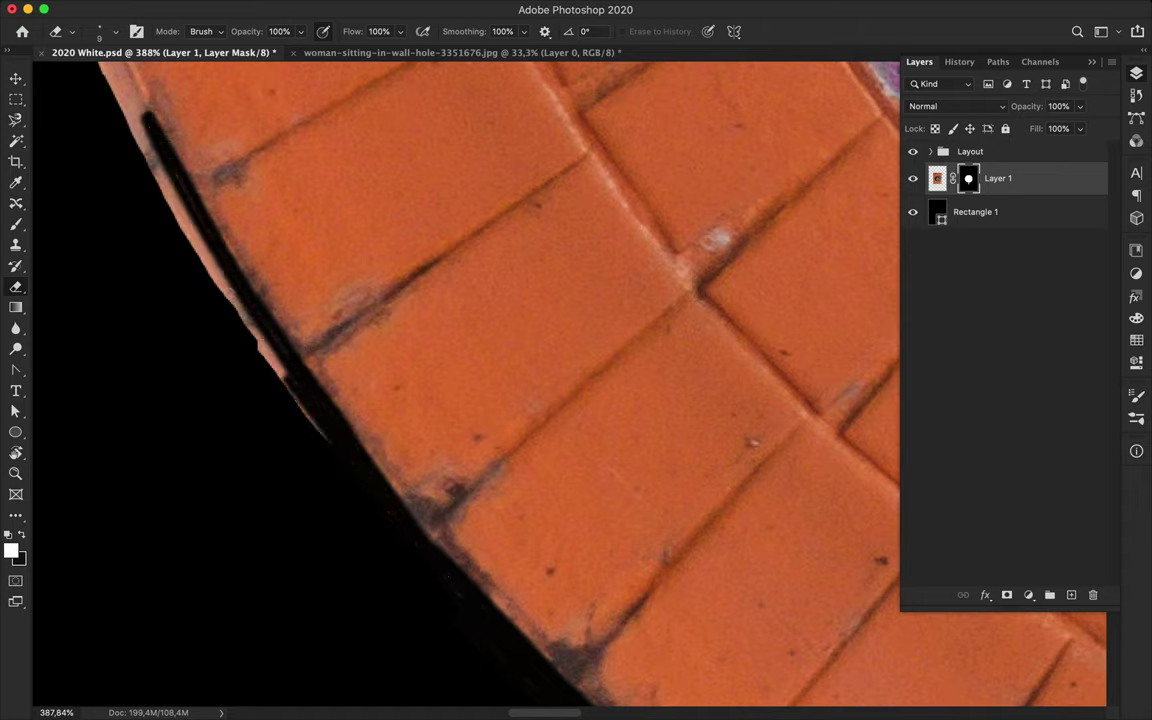
scroll(352, 473, "up", 2)
mouse_move(160, 90)
left_mouse_down()
mouse_move(282, 341)
mouse_move(150, 92)
mouse_move(355, 500)
mouse_move(226, 257)
left_mouse_up()
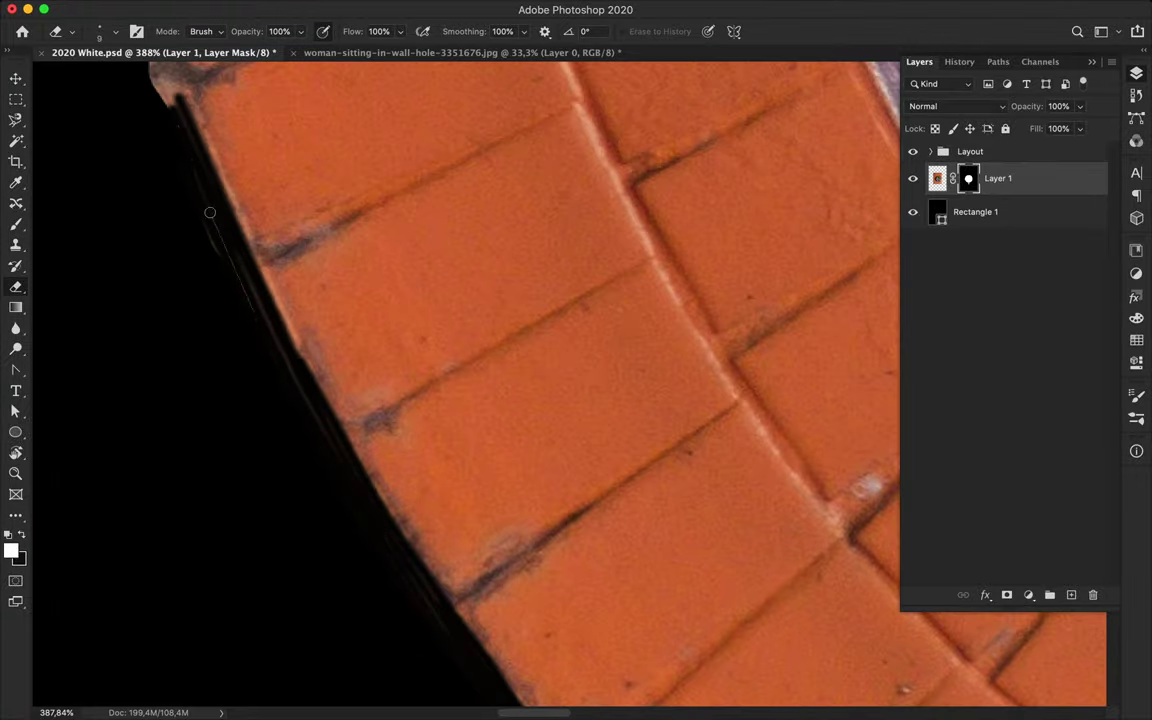
scroll(244, 265, "up", 3)
mouse_move(218, 65)
left_mouse_down()
mouse_move(285, 400)
mouse_move(361, 625)
mouse_move(237, 316)
left_mouse_up()
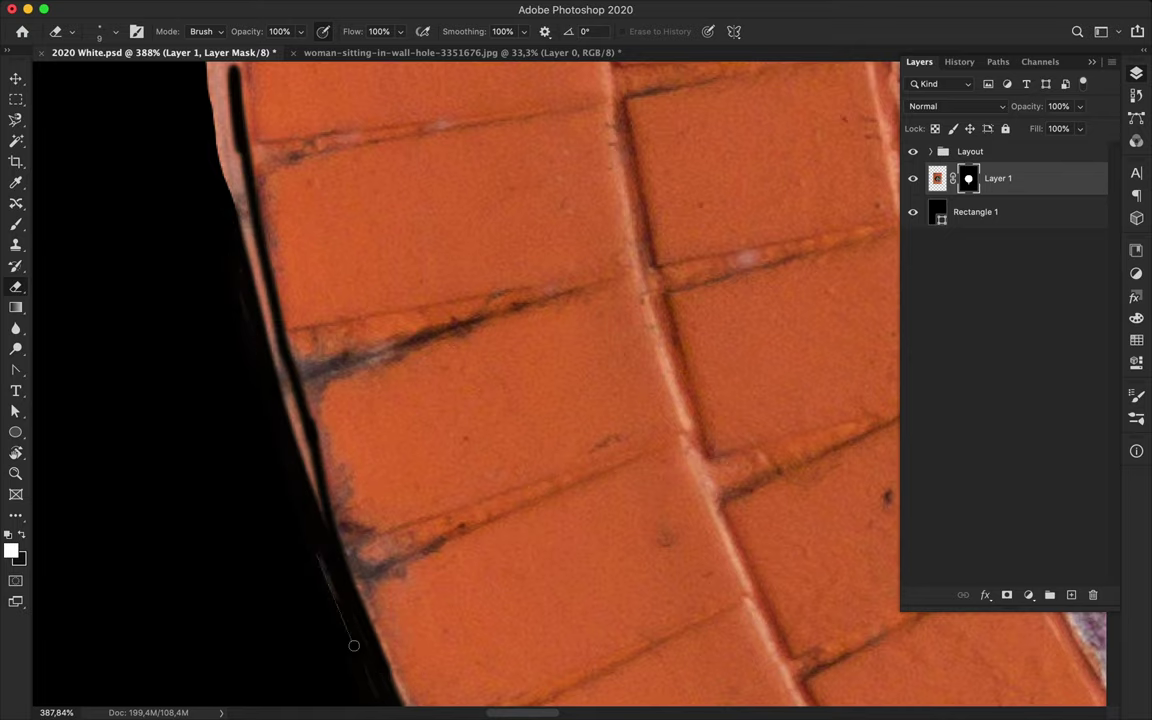
scroll(340, 624, "up", 5)
left_click_drag(330, 600, 245, 260)
left_click_drag(335, 548, 230, 100)
Even out the left-edge mask, restoring bricks hidden by earlier strokes
scroll(283, 404, "up", 5)
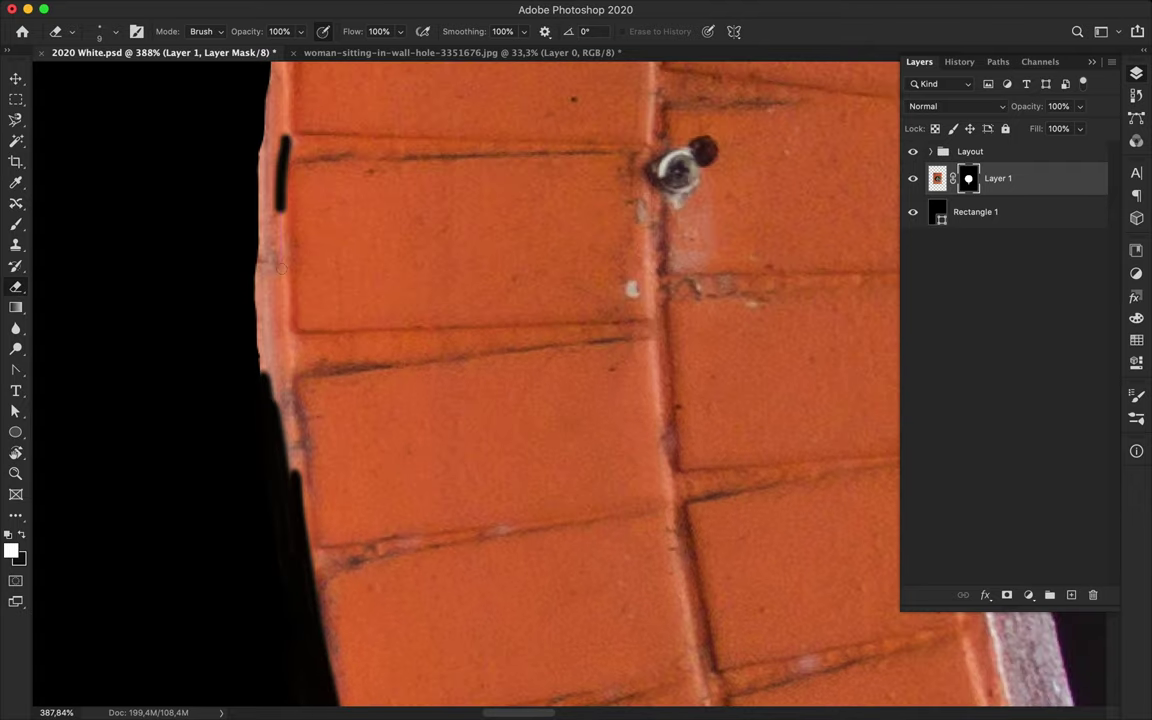
left_click_drag(283, 194, 289, 352)
mouse_move(286, 409)
left_mouse_down()
mouse_move(249, 141)
mouse_move(259, 155)
left_mouse_up()
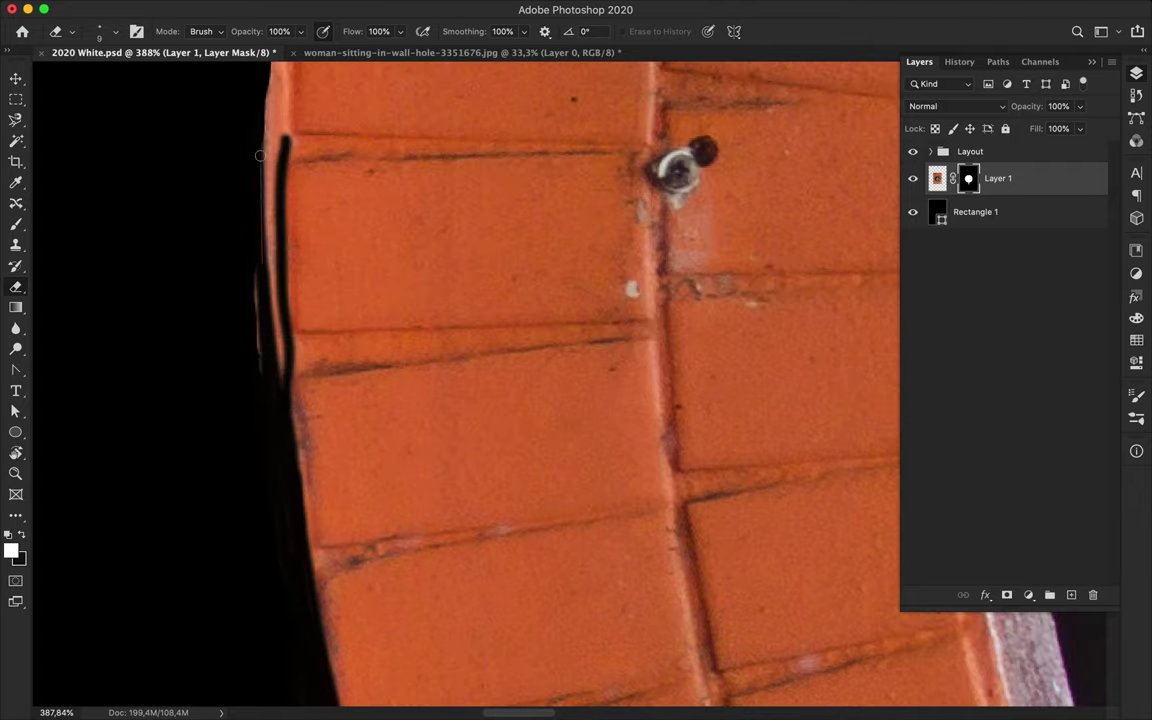
left_click_drag(283, 399, 268, 266)
scroll(266, 88, "up", 5)
left_click_drag(298, 70, 258, 418)
mouse_move(266, 516)
left_mouse_down()
mouse_move(276, 160)
mouse_move(282, 304)
left_mouse_up()
scroll(277, 313, "up", 4)
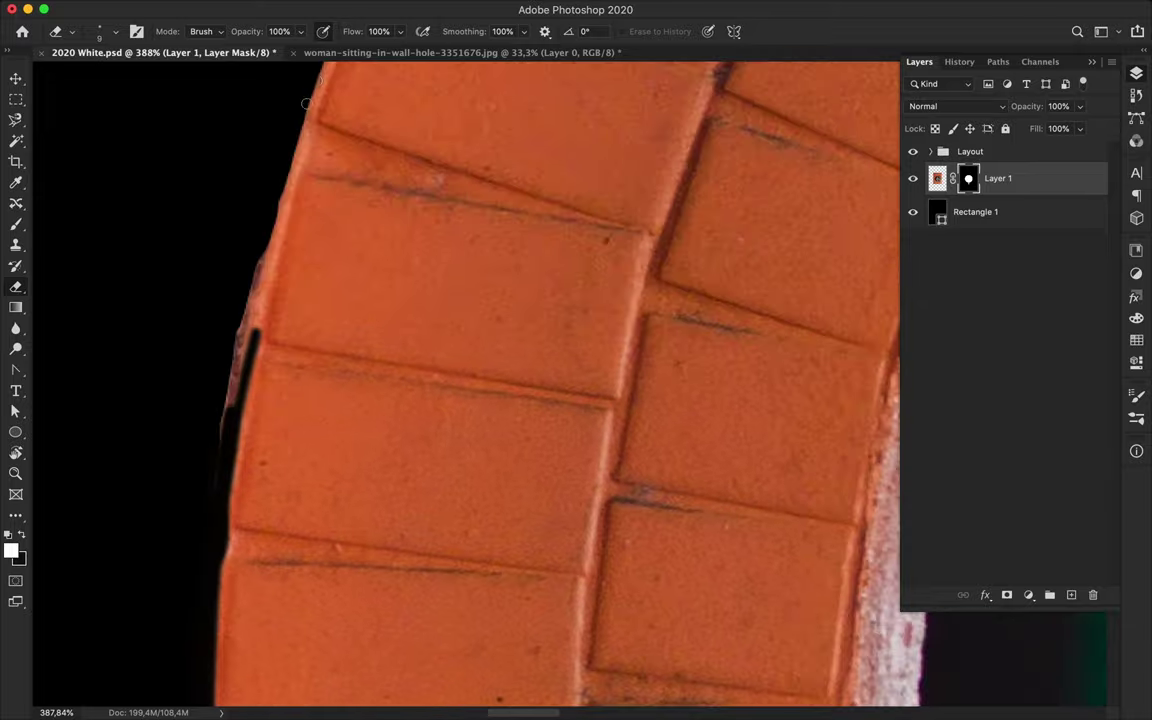
left_click_drag(272, 185, 229, 472)
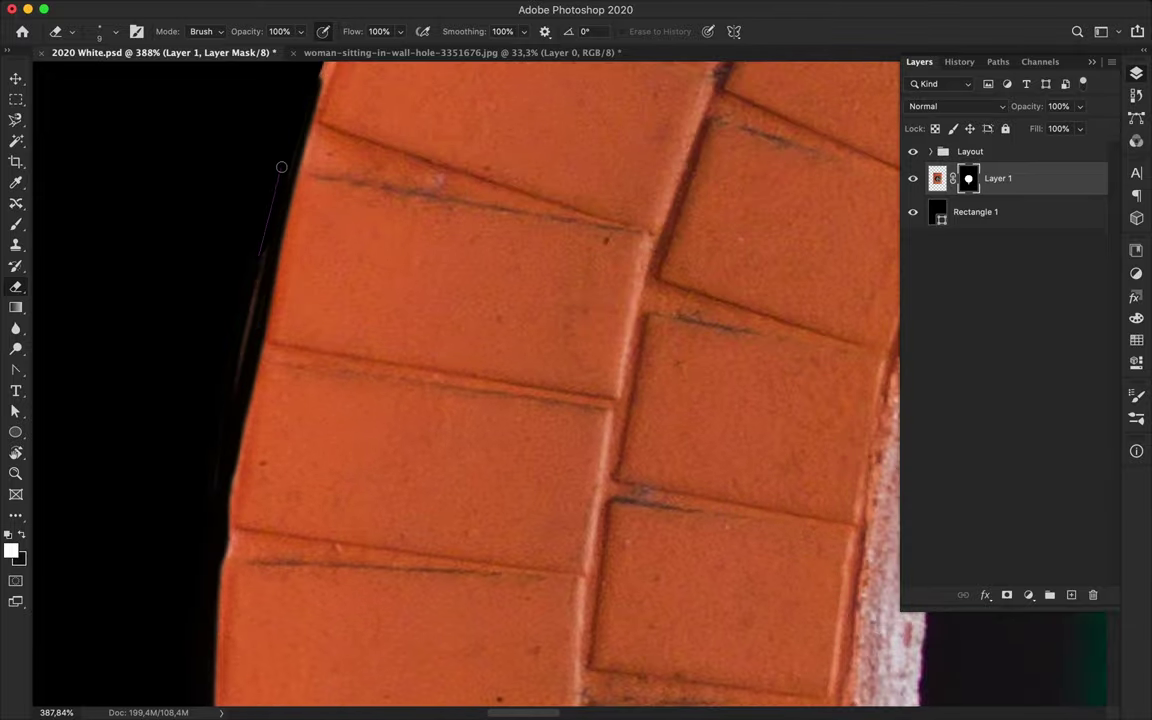
scroll(280, 168, "up", 2)
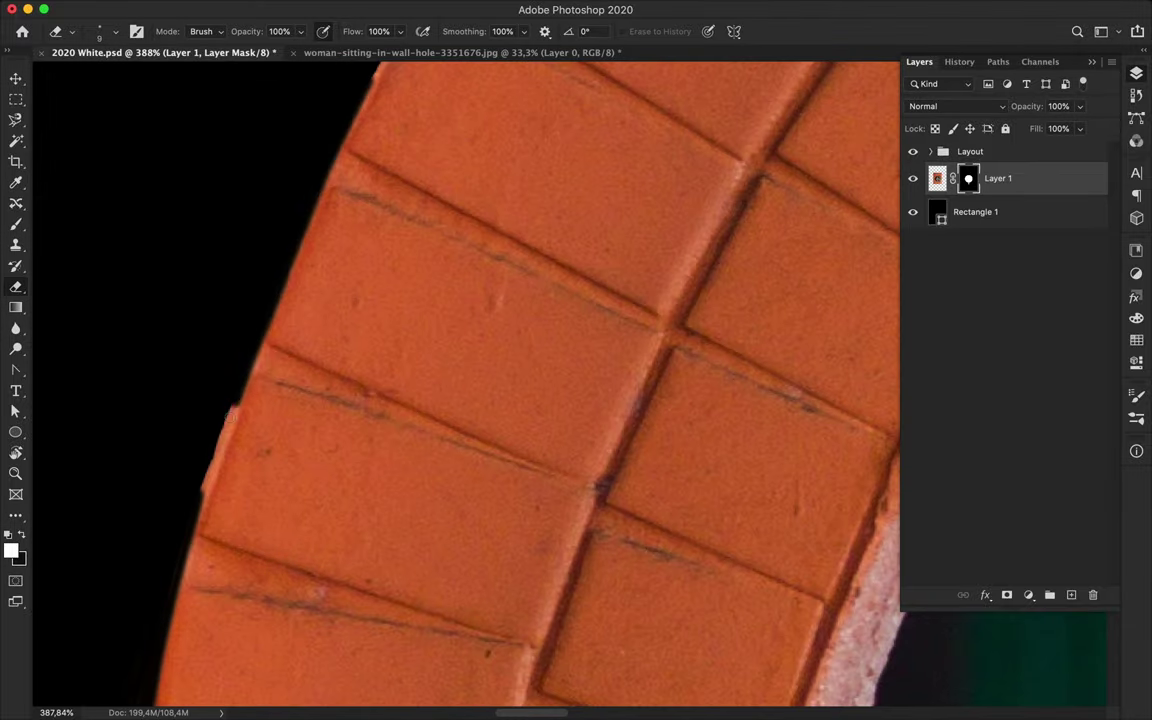
scroll(289, 214, "up", 2)
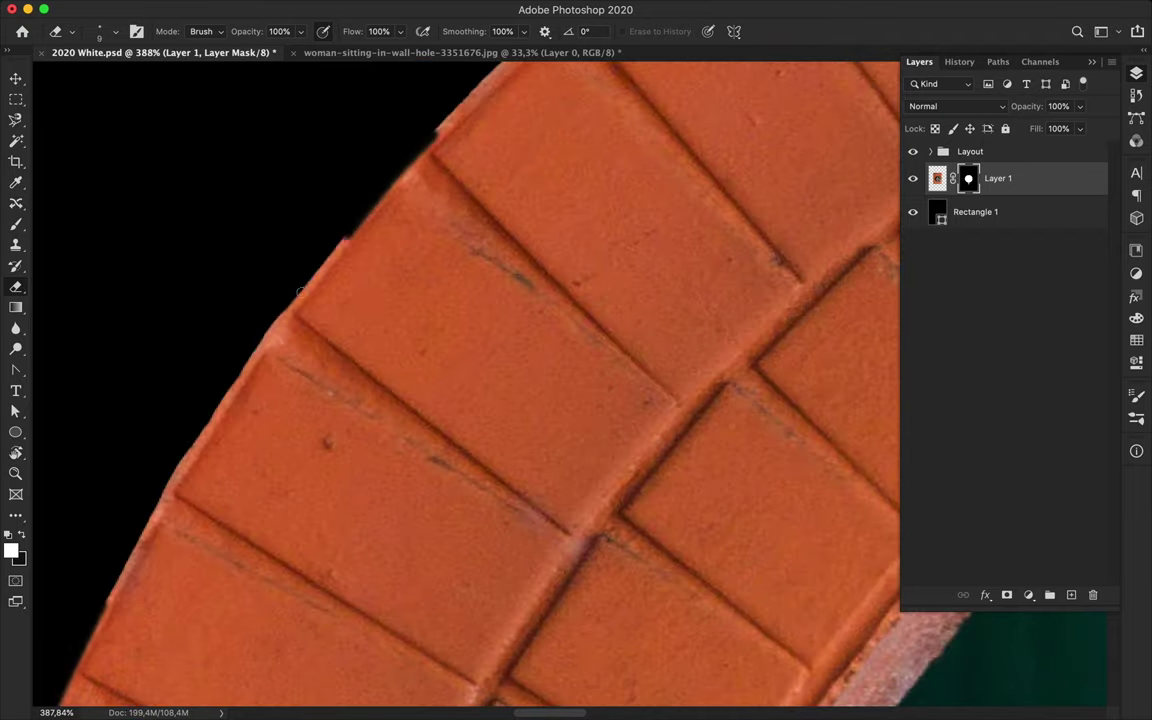
Trim the ring's outer edge further up the left side
left_click_drag(300, 290, 170, 463)
left_click_drag(128, 540, 244, 360)
scroll(123, 560, "up", 2)
left_click_drag(66, 476, 283, 270)
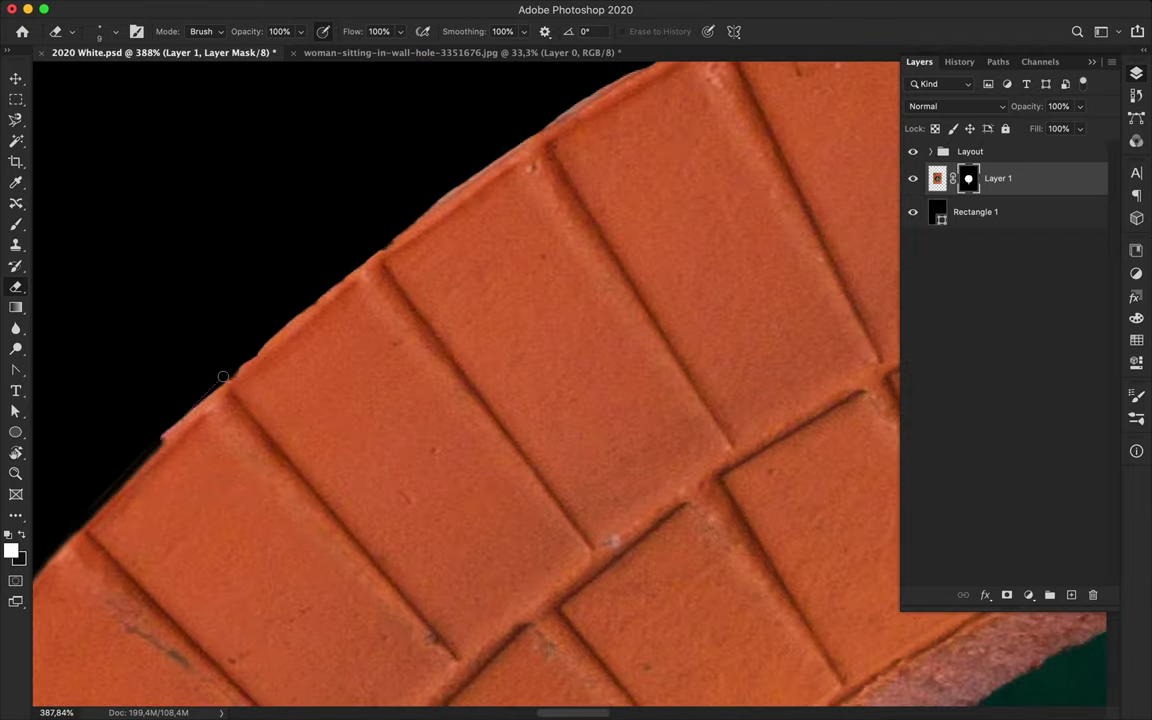
scroll(346, 266, "up", 2)
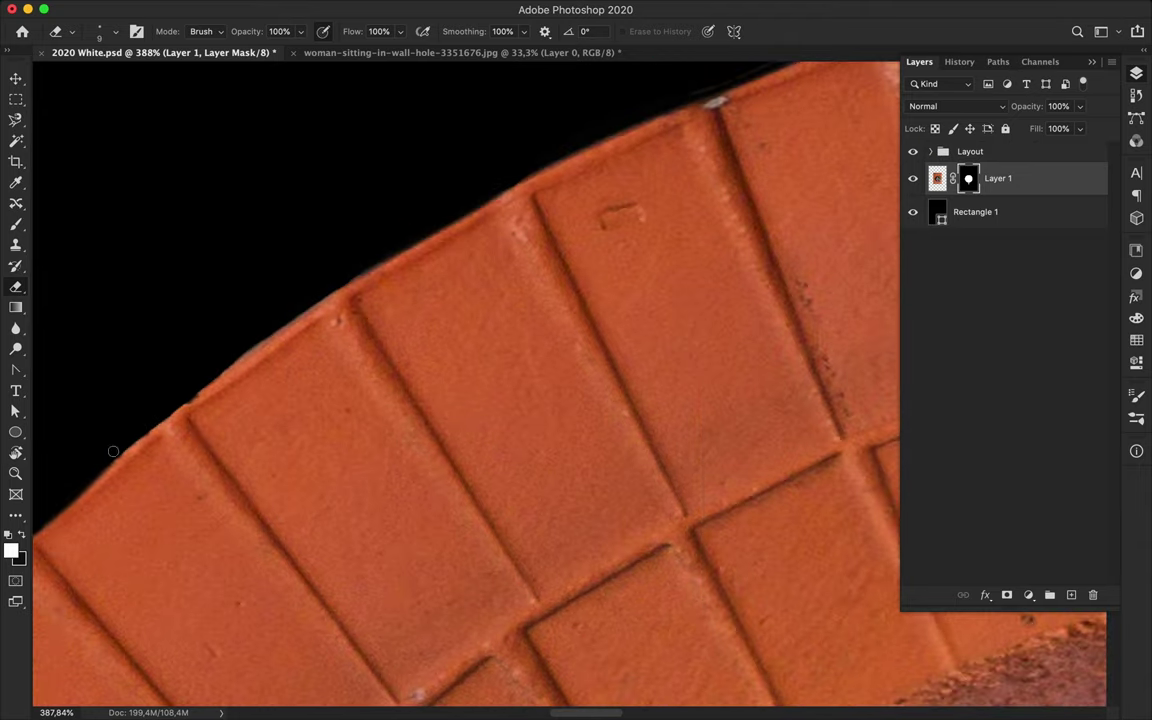
Mask the light fringe along the ring's top edge
left_click_drag(240, 357, 522, 175)
scroll(460, 210, "right", 5)
left_click_drag(401, 247, 730, 219)
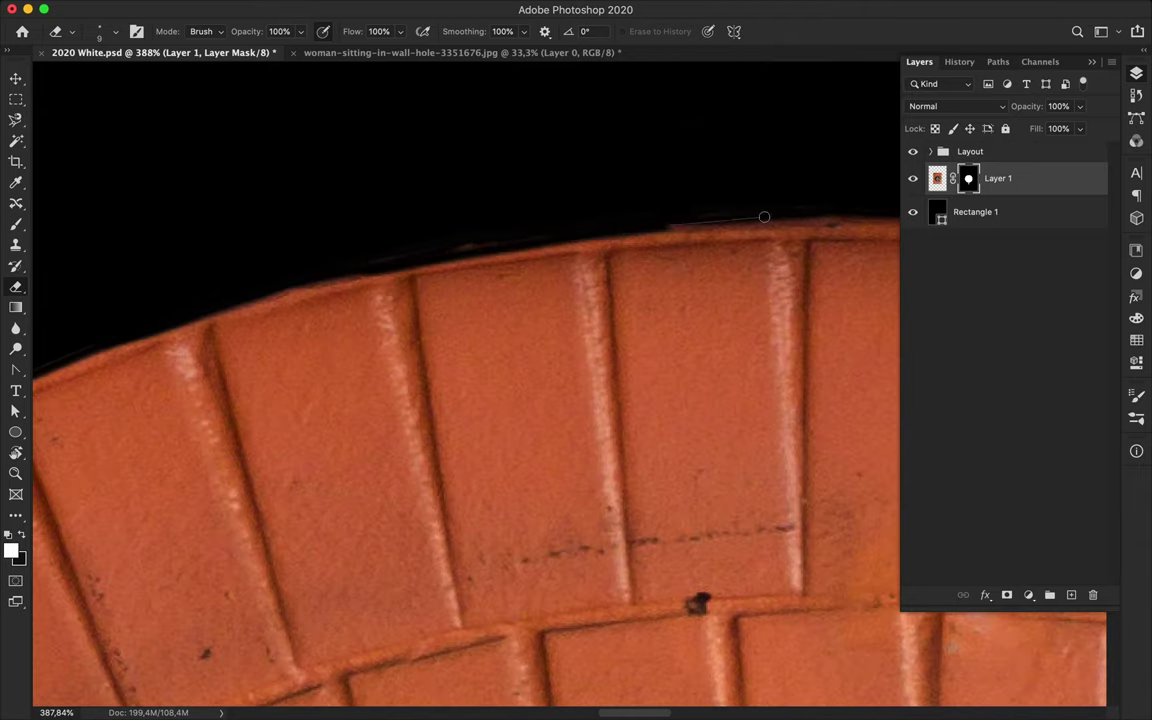
scroll(305, 271, "right", 5)
left_click_drag(150, 240, 628, 273)
scroll(735, 298, "right", 5)
scroll(400, 260, "right", 3)
left_click_drag(81, 244, 622, 381)
Zoom out to review the clean brick-ring cutout and switch to the Move tool
scroll(689, 414, "down", 5)
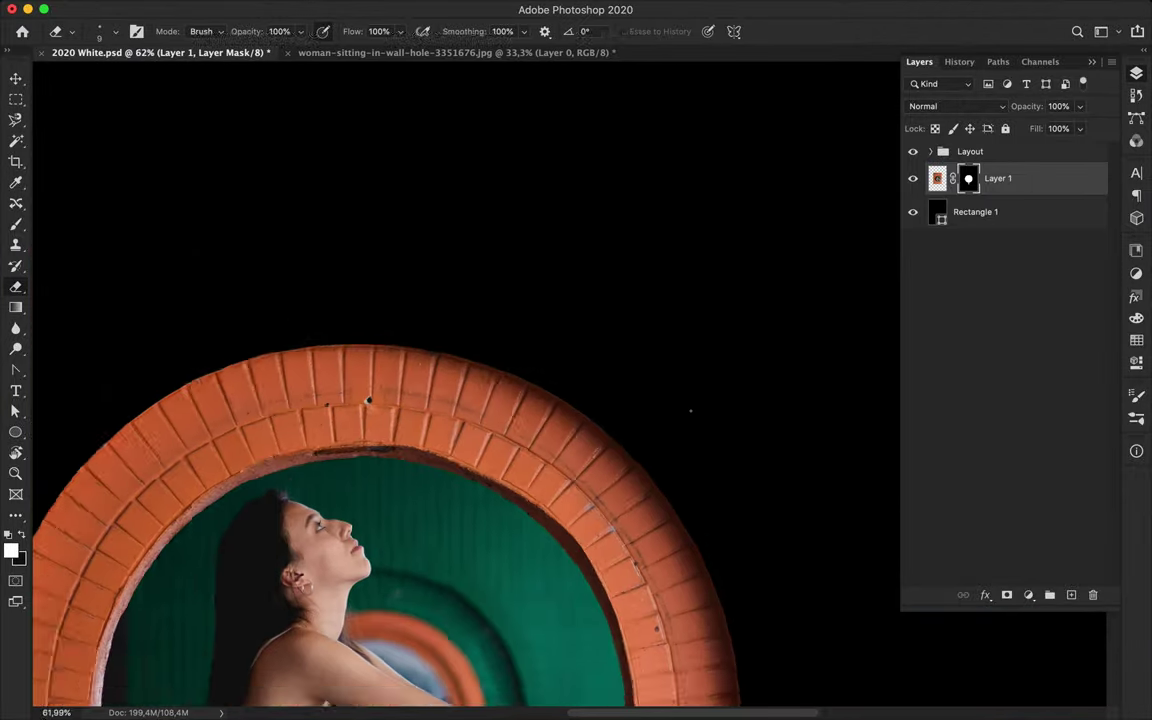
scroll(689, 411, "down", 3)
scroll(690, 410, "down", 3)
key("v")
scroll(828, 229, "down", 3)
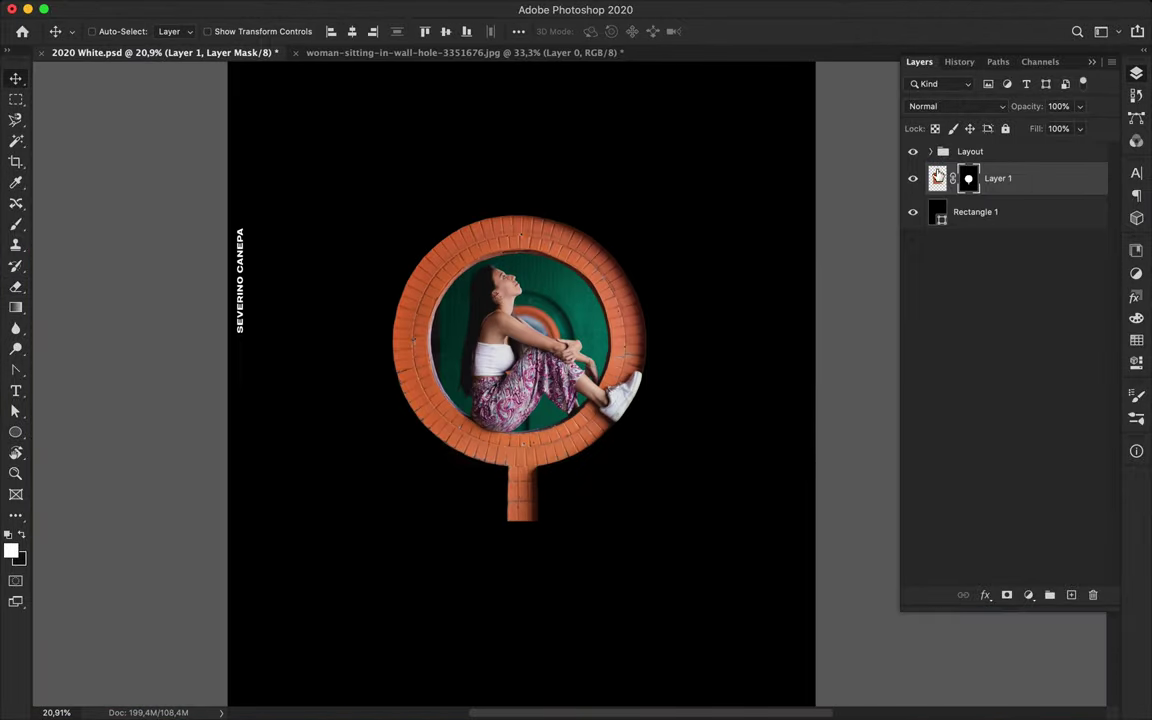
Fill the background Rectangle 1 layer with orange sampled from the bricks
key("i")
left_click(527, 206)
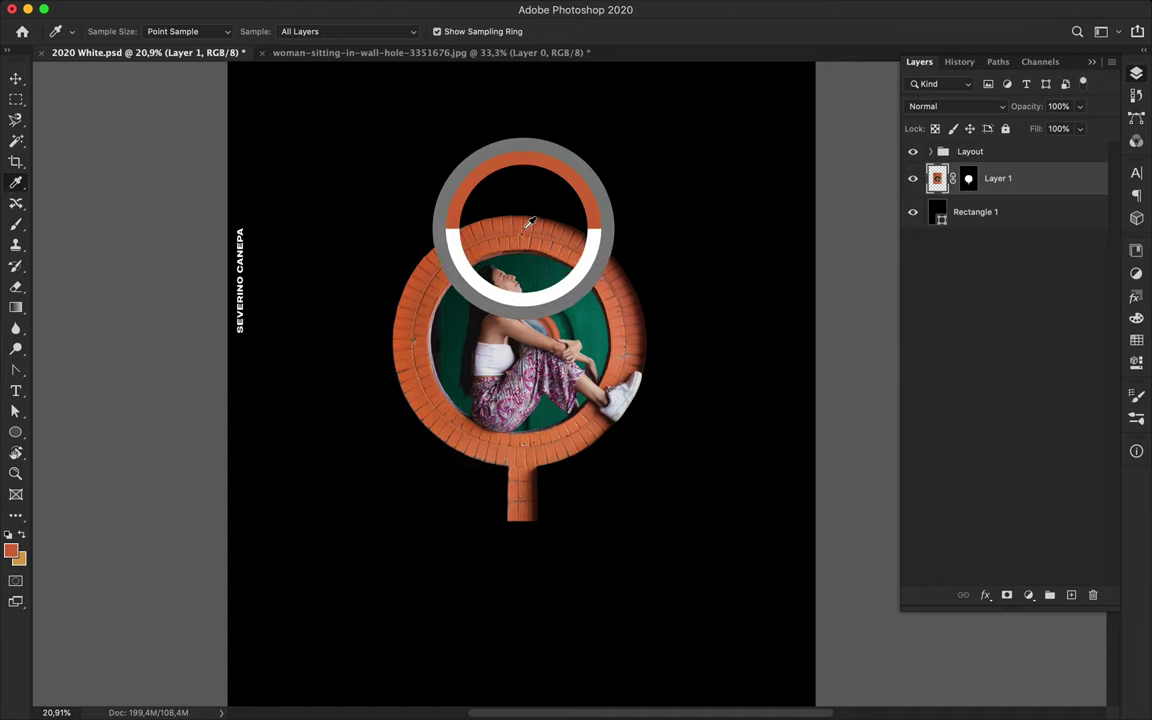
scroll(600, 208, "down", 2)
left_click(1047, 208)
key("alt+BackSpace")
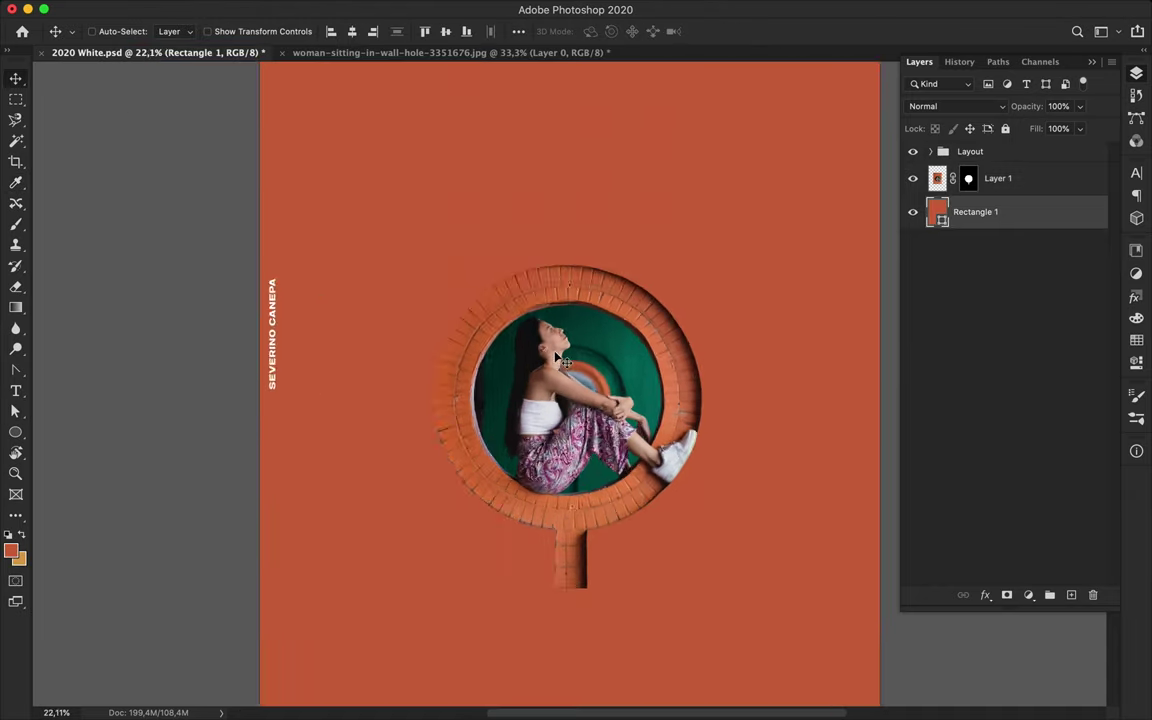
scroll(563, 362, "up", 3)
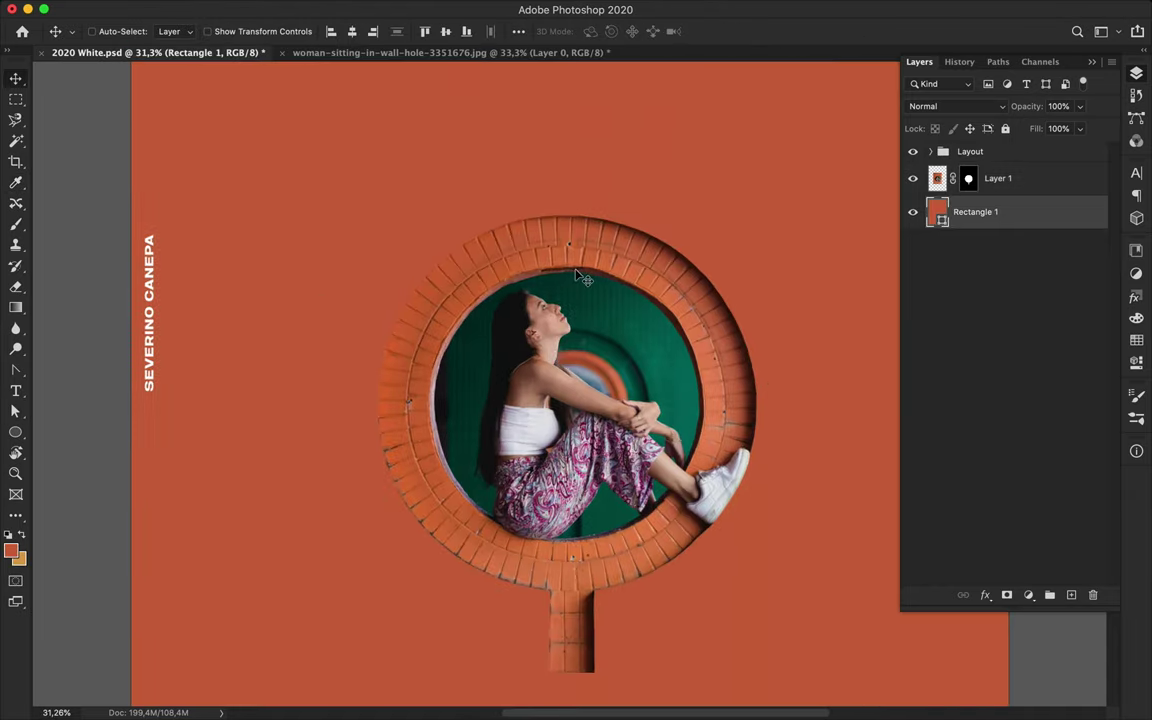
Sample a new colour from the image and add an empty layer
key("i")
scroll(710, 333, "up", 3)
left_click(656, 321)
scroll(789, 249, "up", 1)
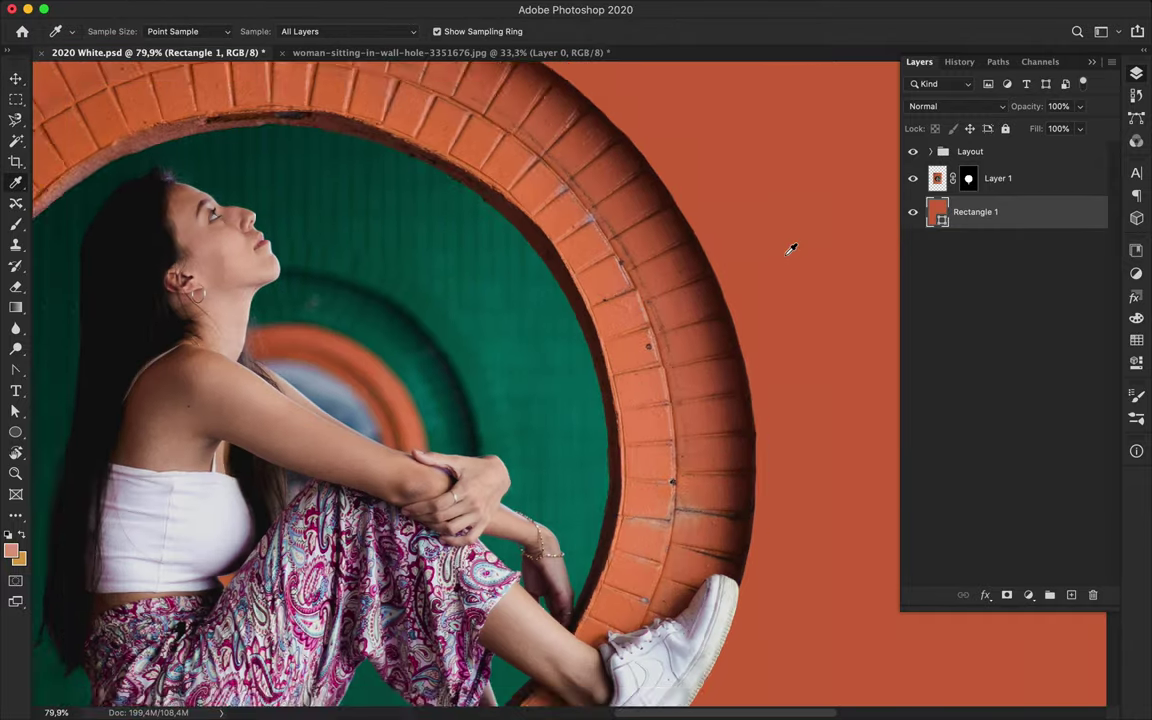
scroll(789, 249, "down", 3)
left_click(968, 182, "ctrl")
left_click(1071, 594)
Expand the ring selection by 4 px and brush-paint it on the new layer
left_click(330, 8)
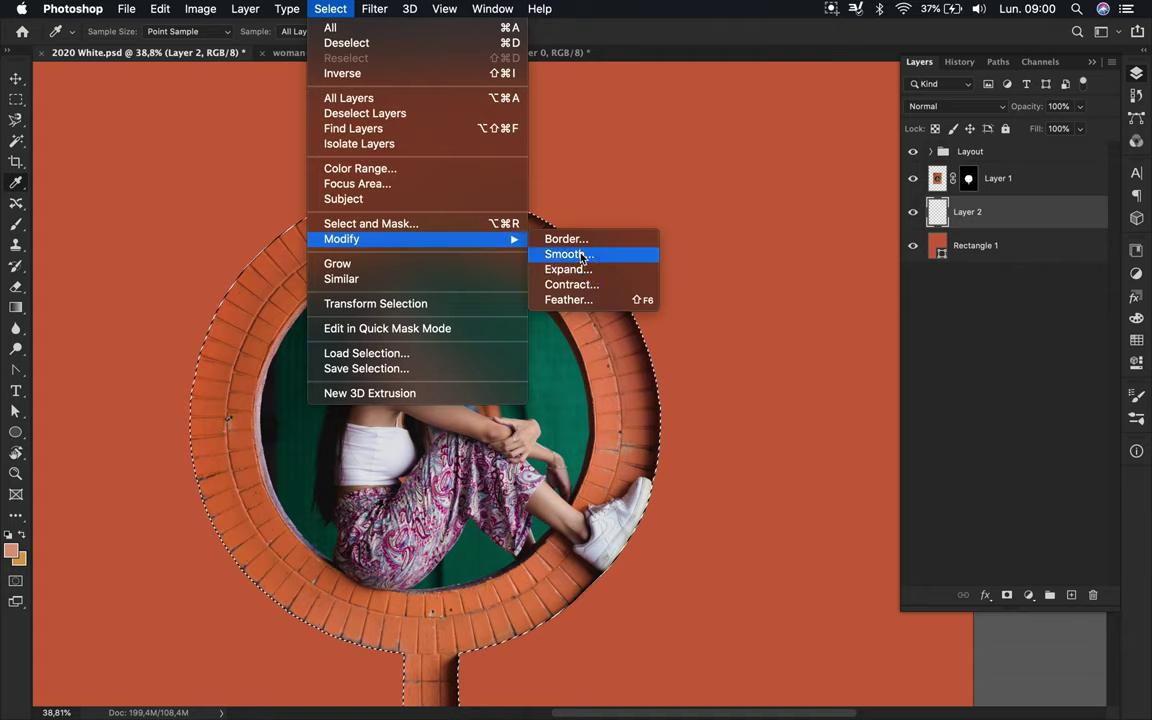
left_click(580, 272)
type("4")
key("Return")
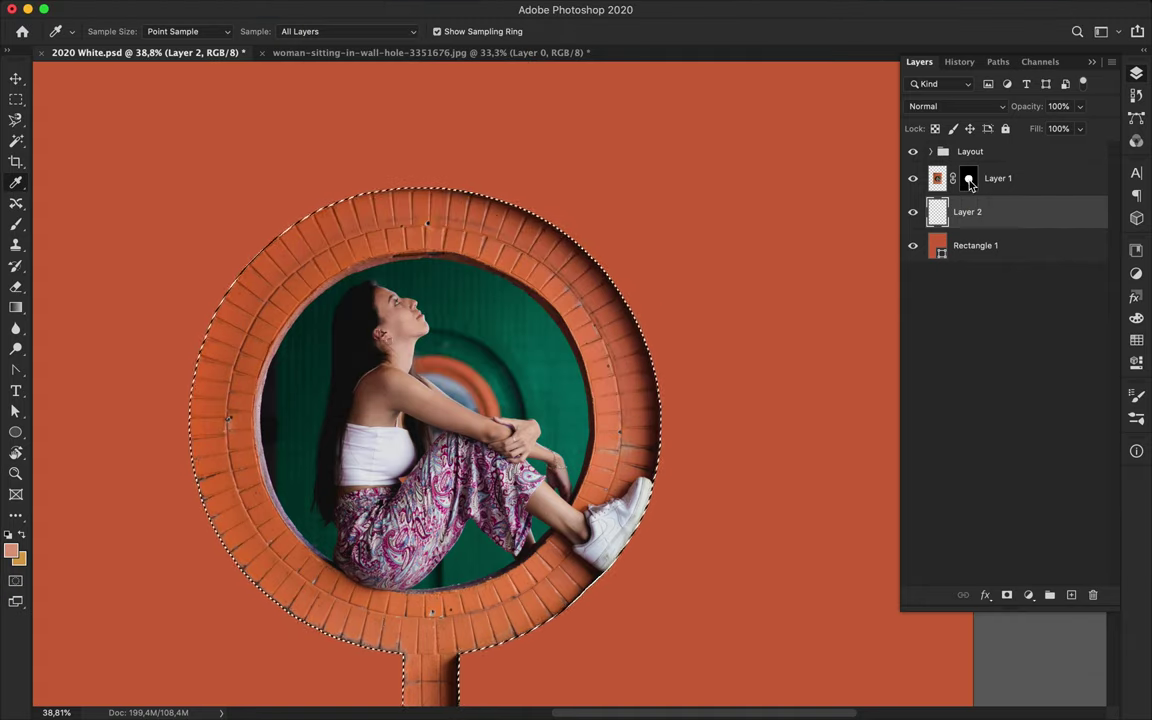
scroll(566, 353, "down", 1)
key("b")
scroll(566, 353, "down", 1)
left_click_drag(572, 266, 296, 512)
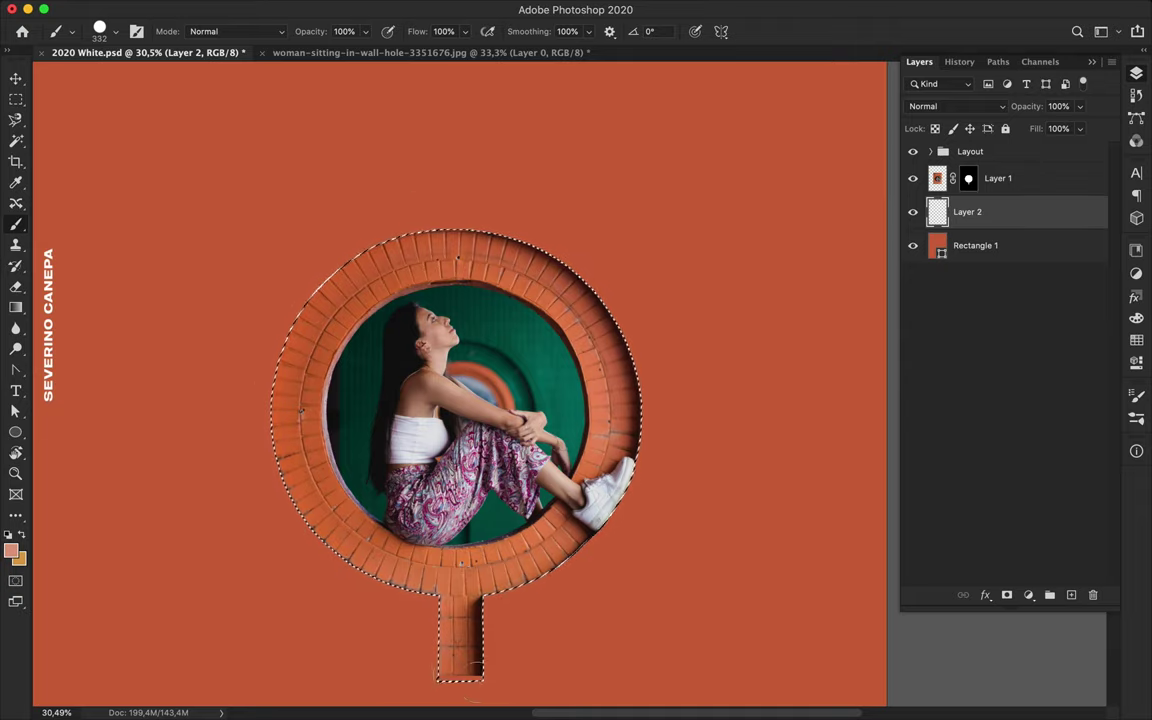
Drop the ring selection and set up the Eraser with a 39 px soft brush
key("m")
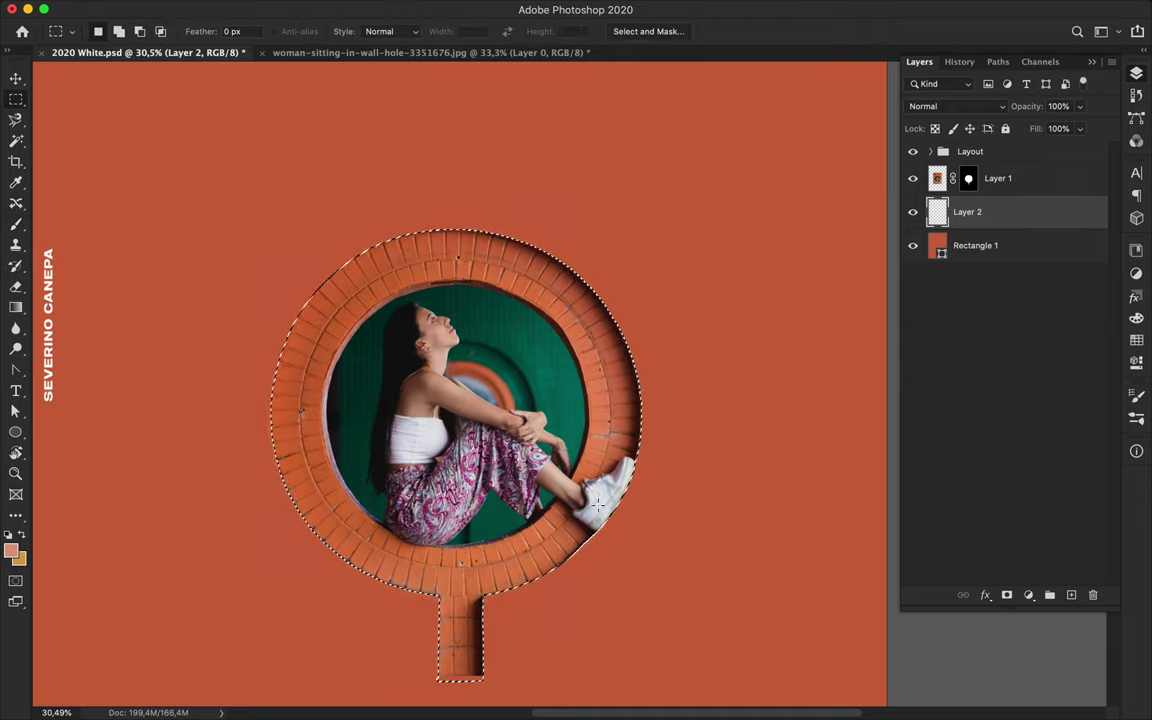
key("v")
key("ctrl+d")
scroll(455, 660, "down", 1)
key("e")
right_click(530, 408)
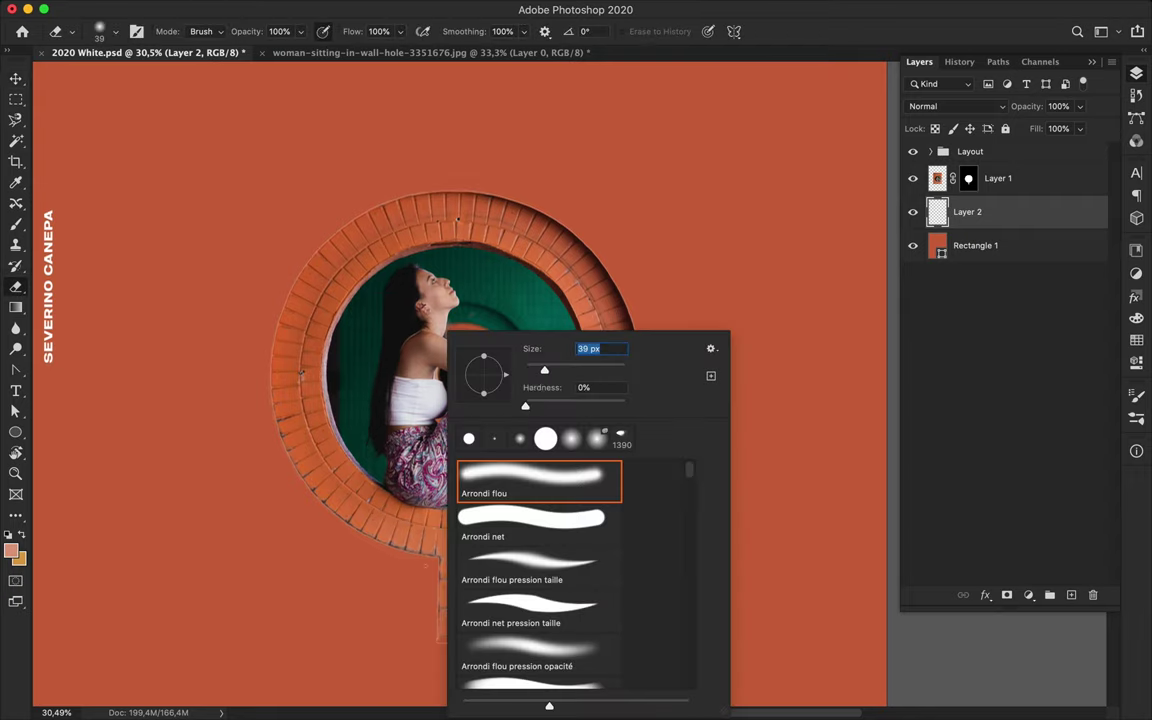
key("Return")
Target Layer 1's mask briefly, then return to editing Layer 2
scroll(515, 380, "up", 5)
scroll(515, 380, "down", 3)
scroll(515, 380, "up", 5)
scroll(515, 380, "right", 2)
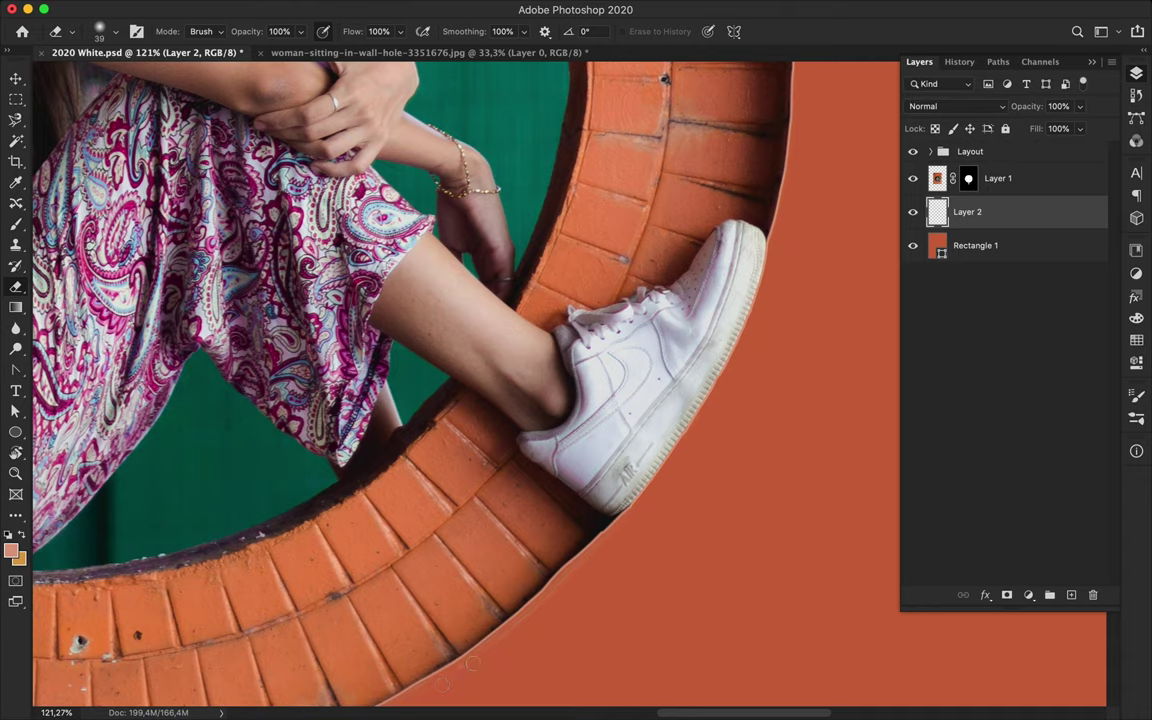
left_click(962, 180)
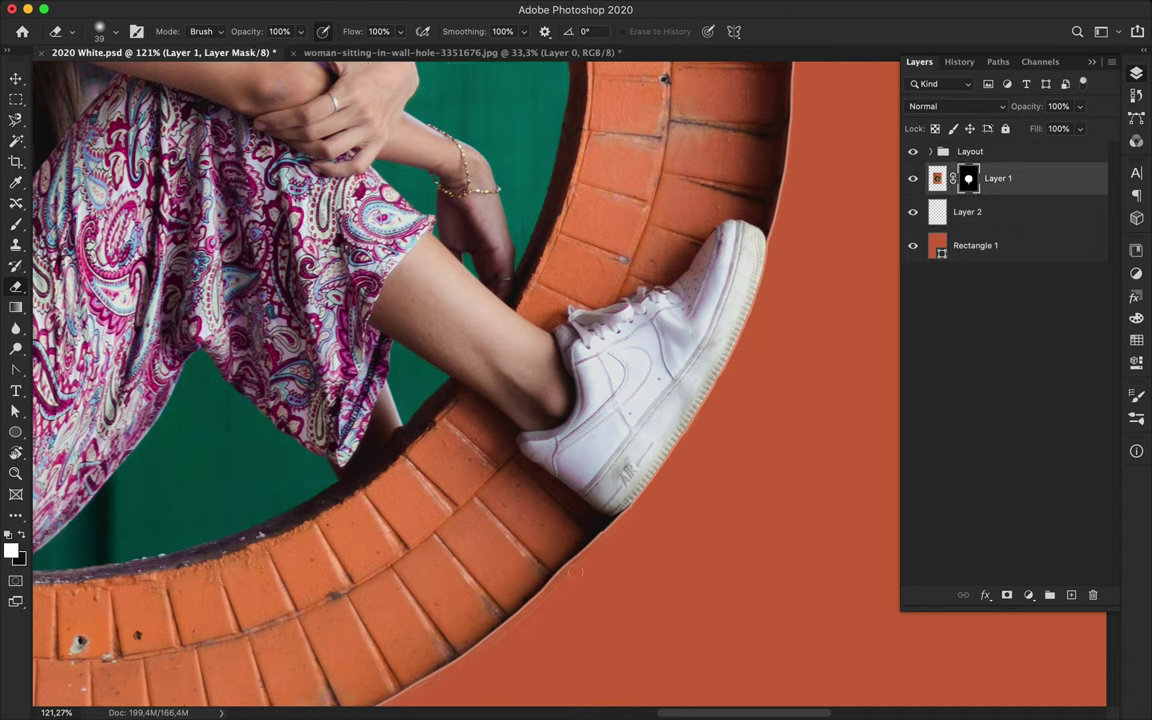
left_click(978, 226)
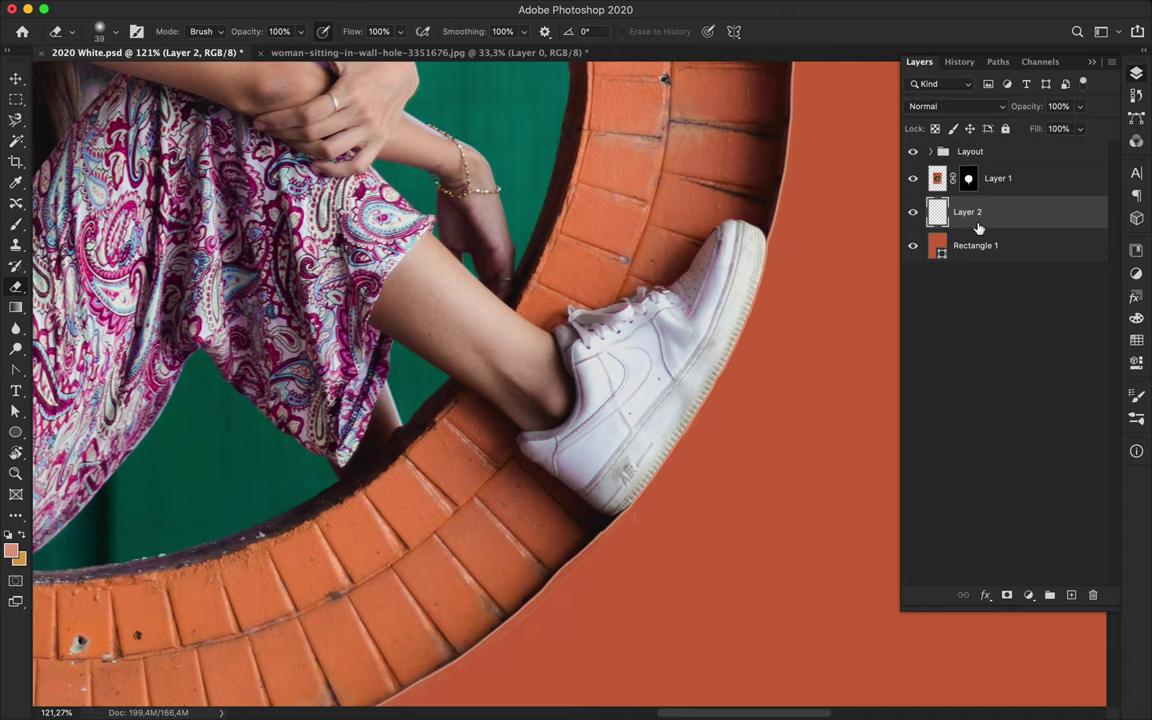
scroll(757, 313, "down", 3)
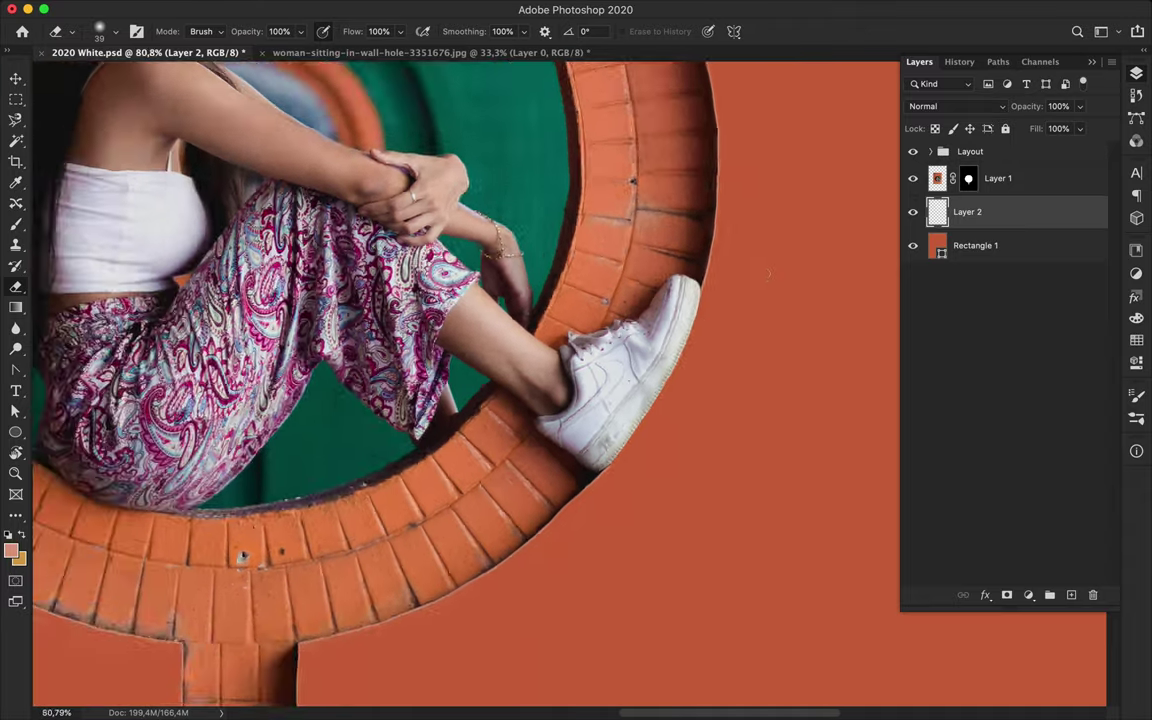
scroll(757, 313, "down", 3)
scroll(450, 300, "up", 1)
scroll(387, 262, "up", 2)
Set the eraser to 284 px at 36% opacity, then fit the whole poster in view
key("3")
key("6")
left_click(115, 33)
key("Return")
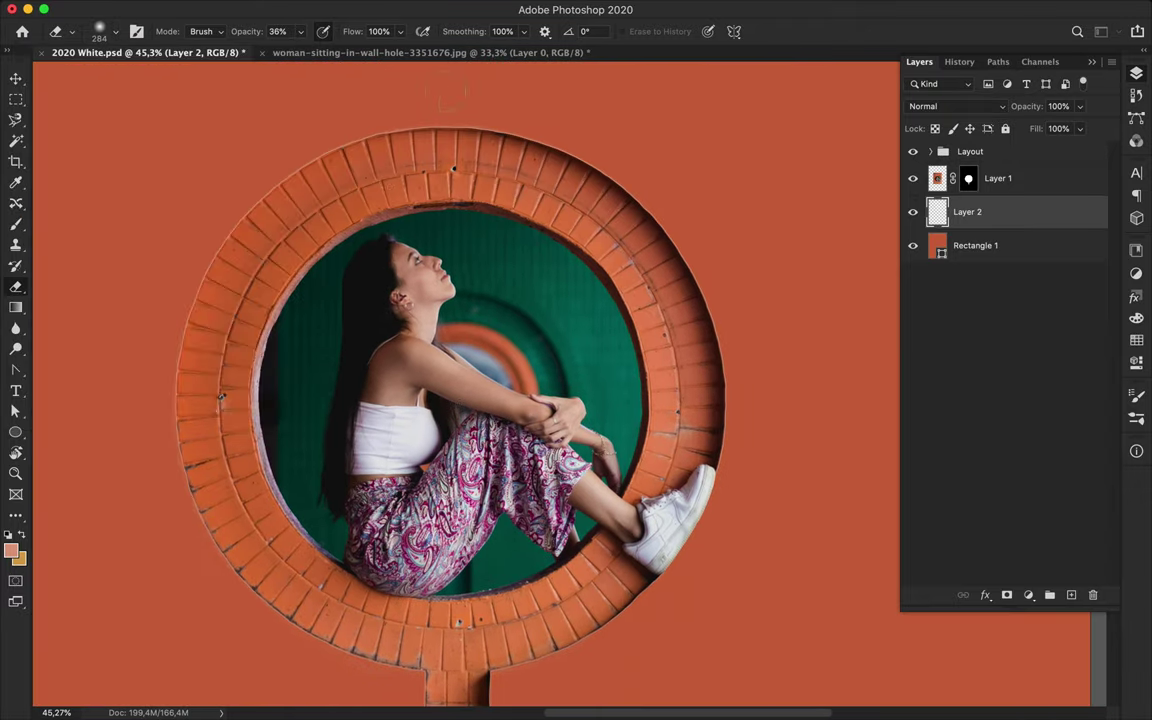
scroll(450, 380, "down", 5)
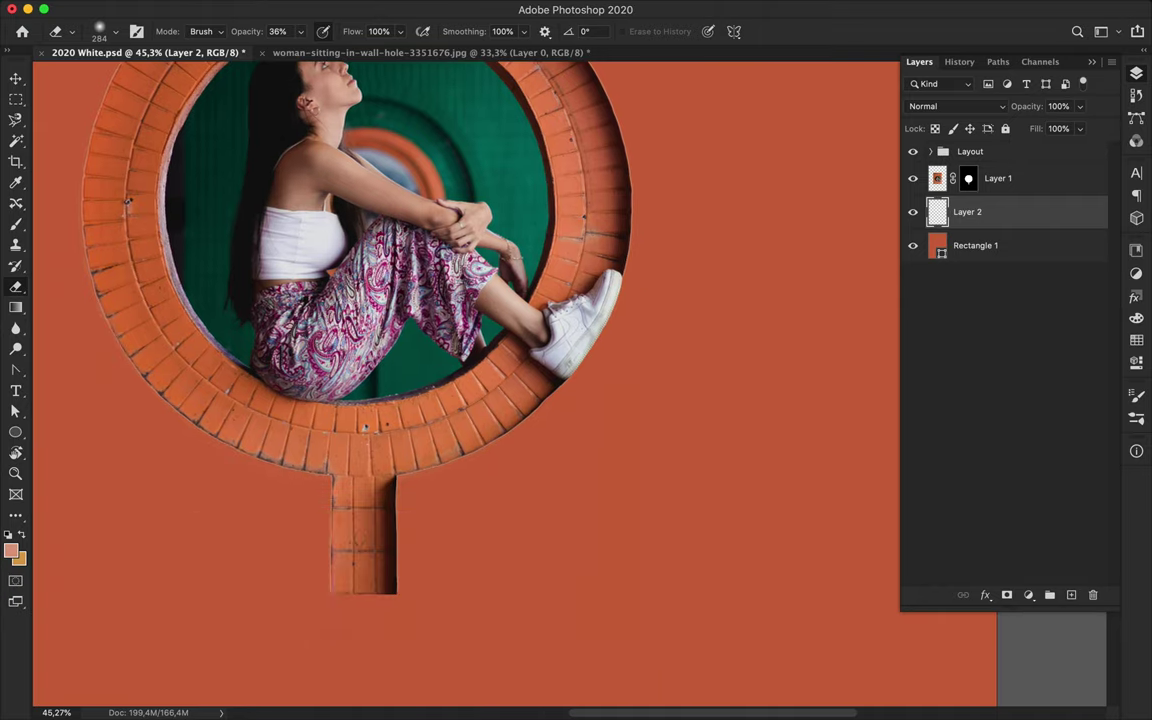
scroll(450, 380, "up", 5)
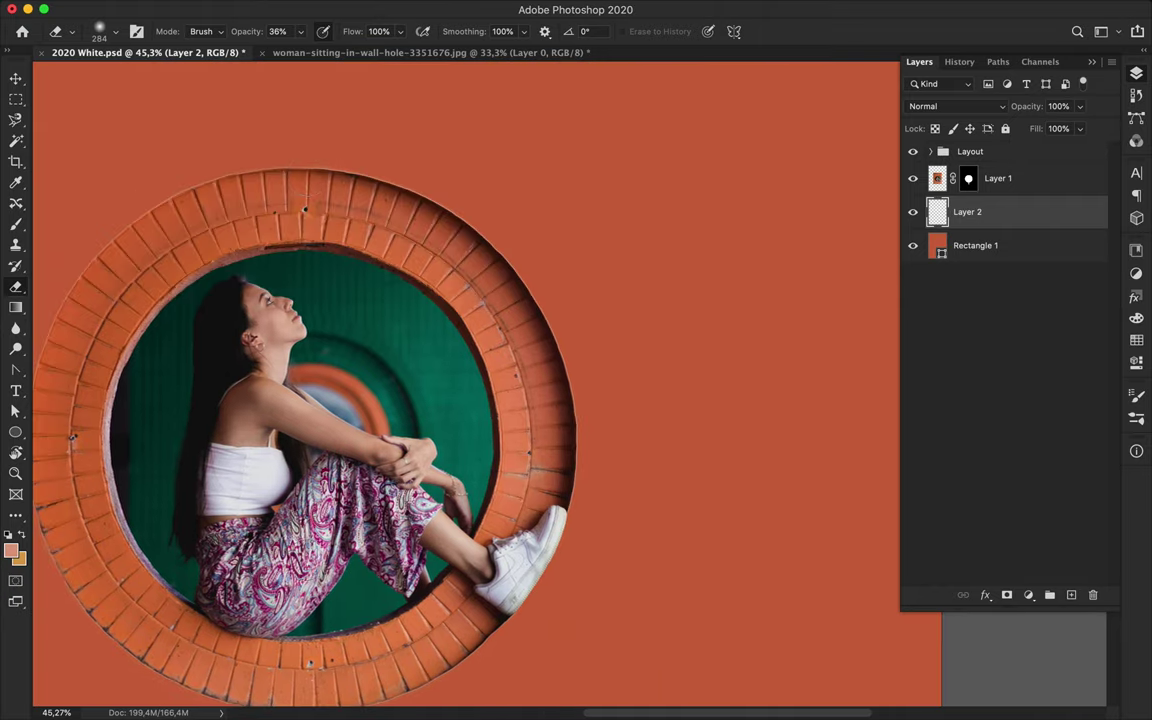
scroll(505, 370, "down", 1)
key("v")
key("ctrl+0")
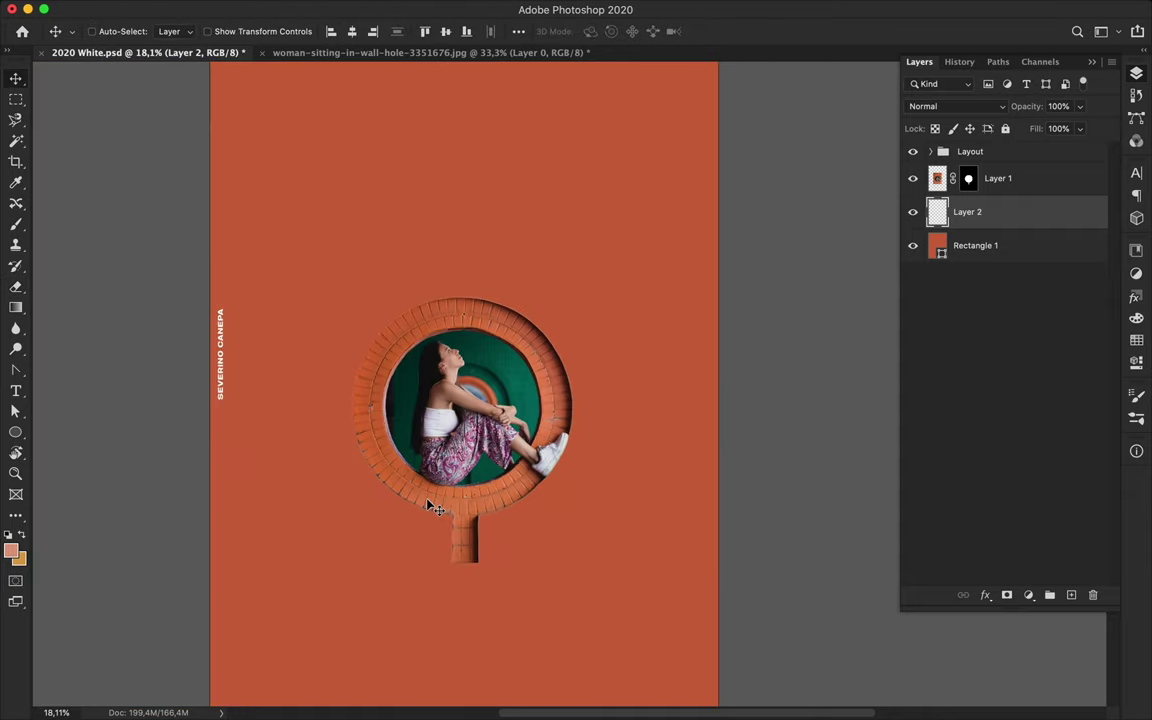
Duplicate the ring and painted-layer pair lower down, then copy both rings to the right side
scroll(437, 510, "down", 2)
left_click(990, 179)
left_click(990, 212, "shift")
mouse_move(538, 422)
left_mouse_down()
mouse_move(545, 463)
mouse_move(646, 201)
mouse_move(681, 238)
left_mouse_up()
left_click(957, 172, "shift")
left_click_drag(797, 216, 643, 148)
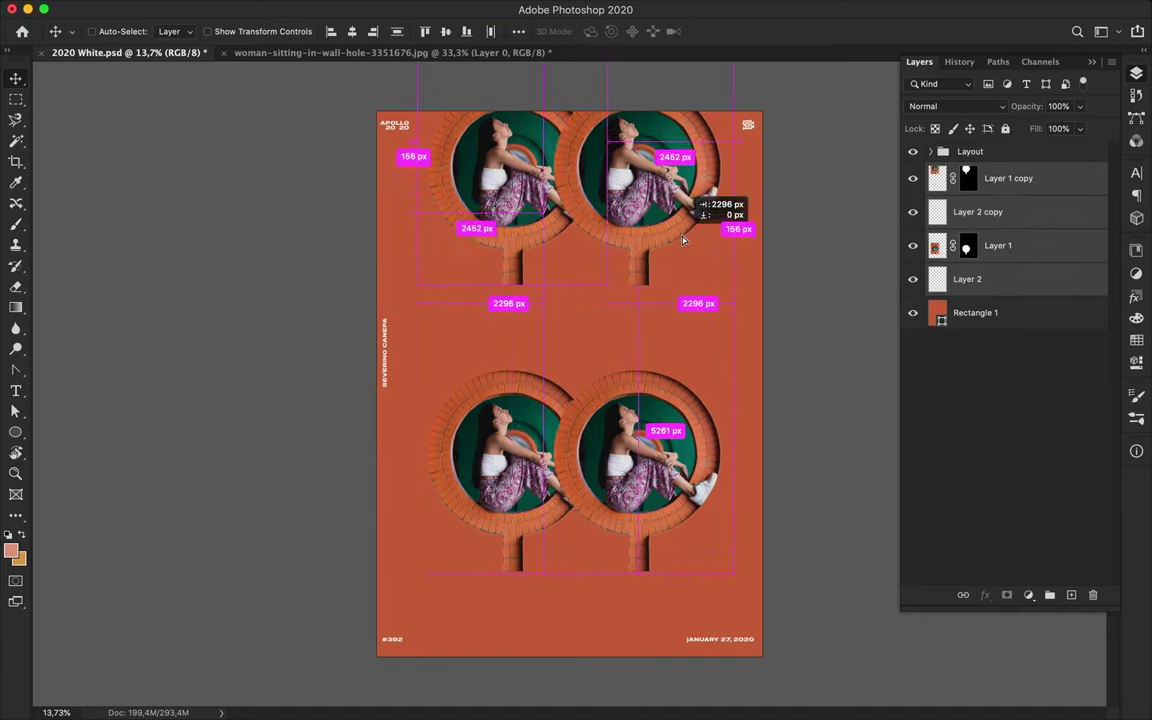
Rotate the copied rings upside down (180°) and save the poster
key("ctrl+t")
mouse_move(800, 250)
left_mouse_down()
mouse_move(712, 330)
mouse_move(704, 364)
mouse_move(736, 354)
left_mouse_up()
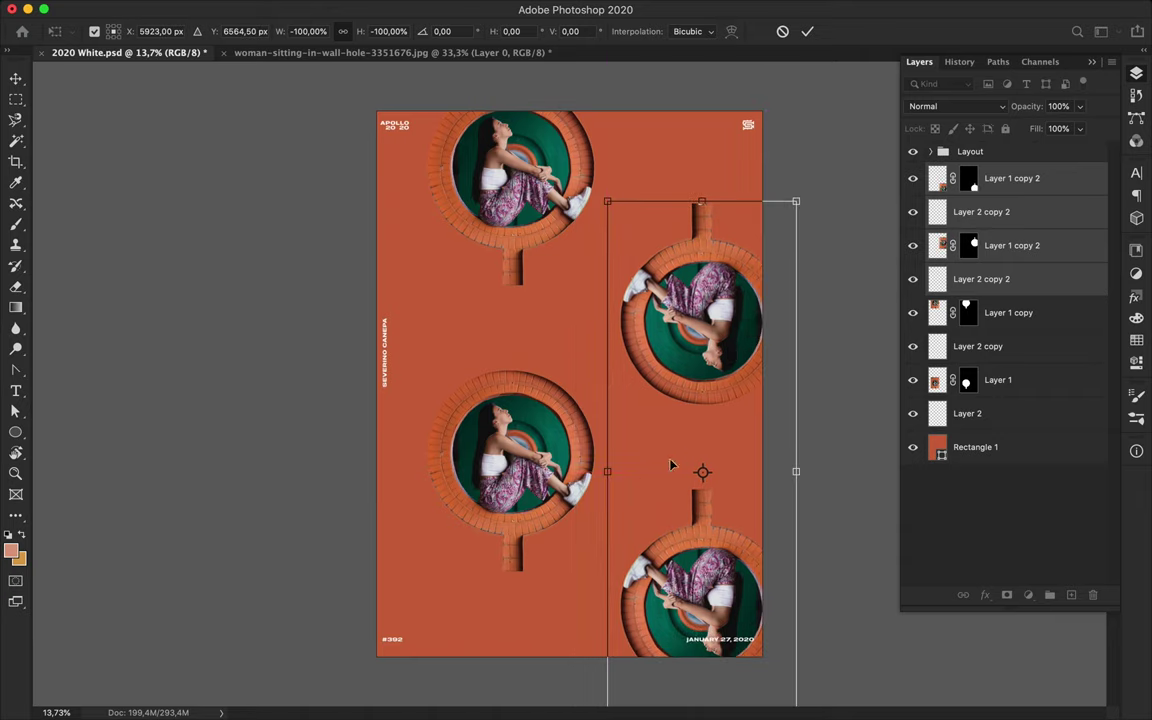
key("Return")
key("ctrl+s")
Rotate the top-left ring 90° and slightly rotate the right-middle ring
left_click(1033, 313)
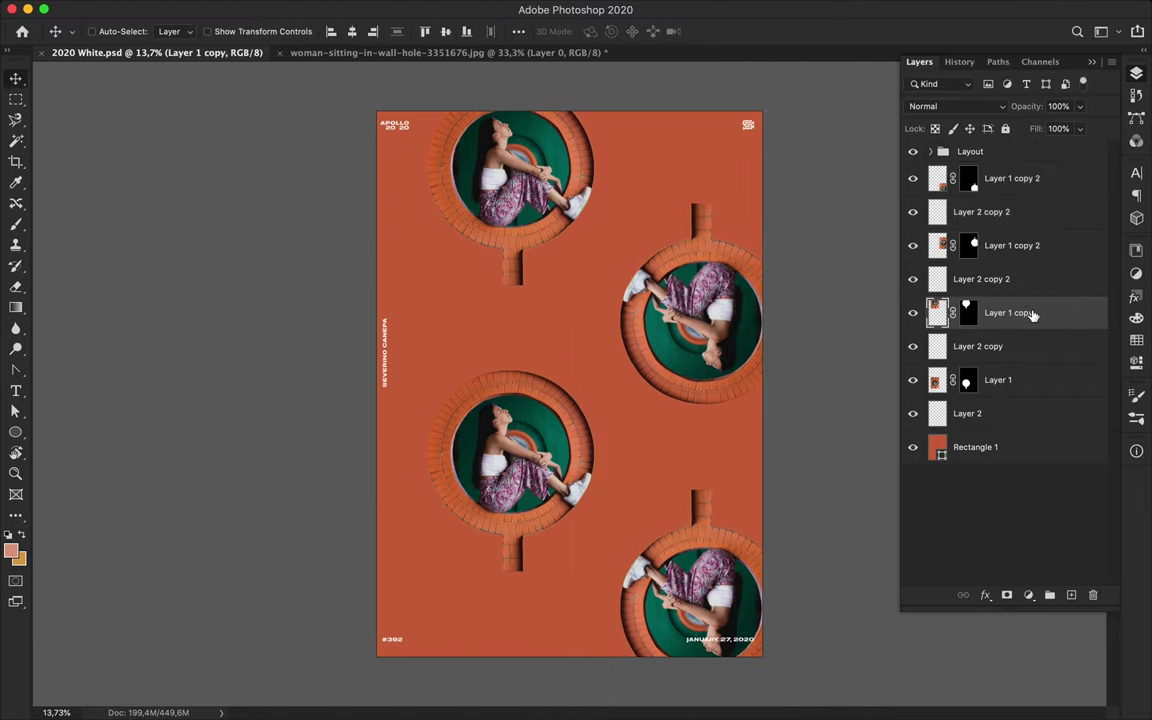
key("ctrl+t")
left_click_drag(612, 93, 425, 70)
key("Return")
left_click(1005, 245)
key("ctrl+t")
mouse_move(775, 195)
left_mouse_down()
mouse_move(823, 172)
mouse_move(782, 176)
left_mouse_up()
key("Return")
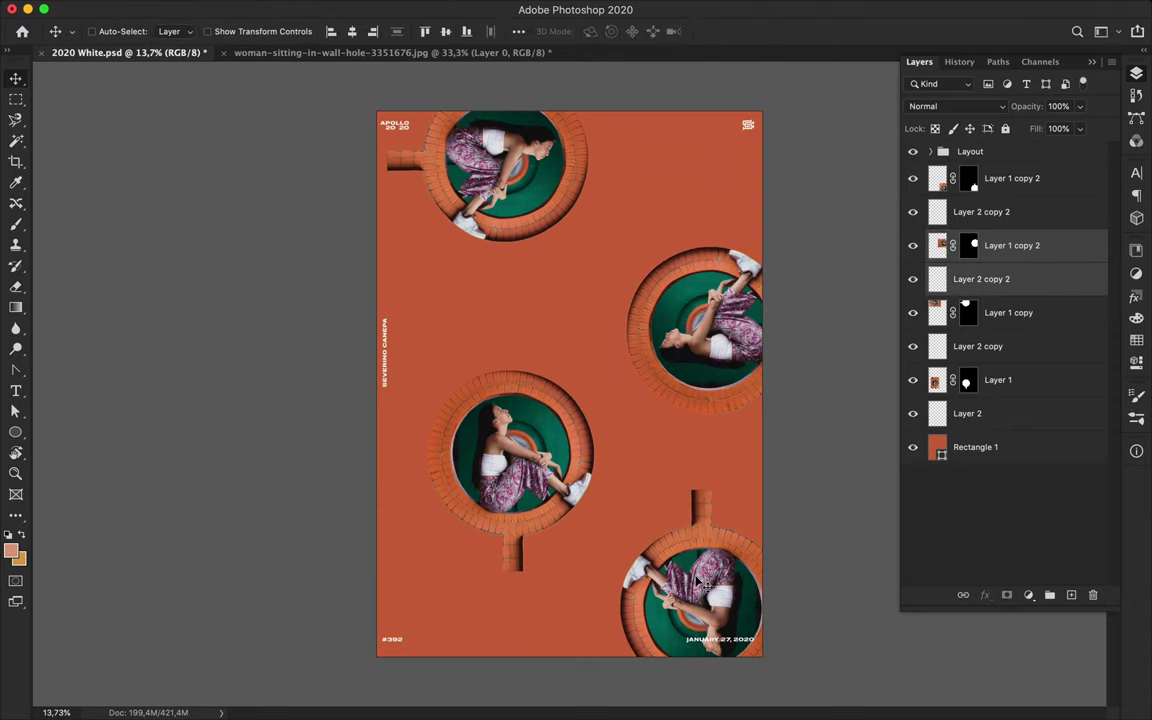
Undo an accidental duplicate, shift the middle-left ring left and nudge the top-right ring up
left_click(1012, 178, "shift")
mouse_move(722, 319)
left_mouse_down()
mouse_move(722, 264)
mouse_move(329, 303)
left_mouse_up()
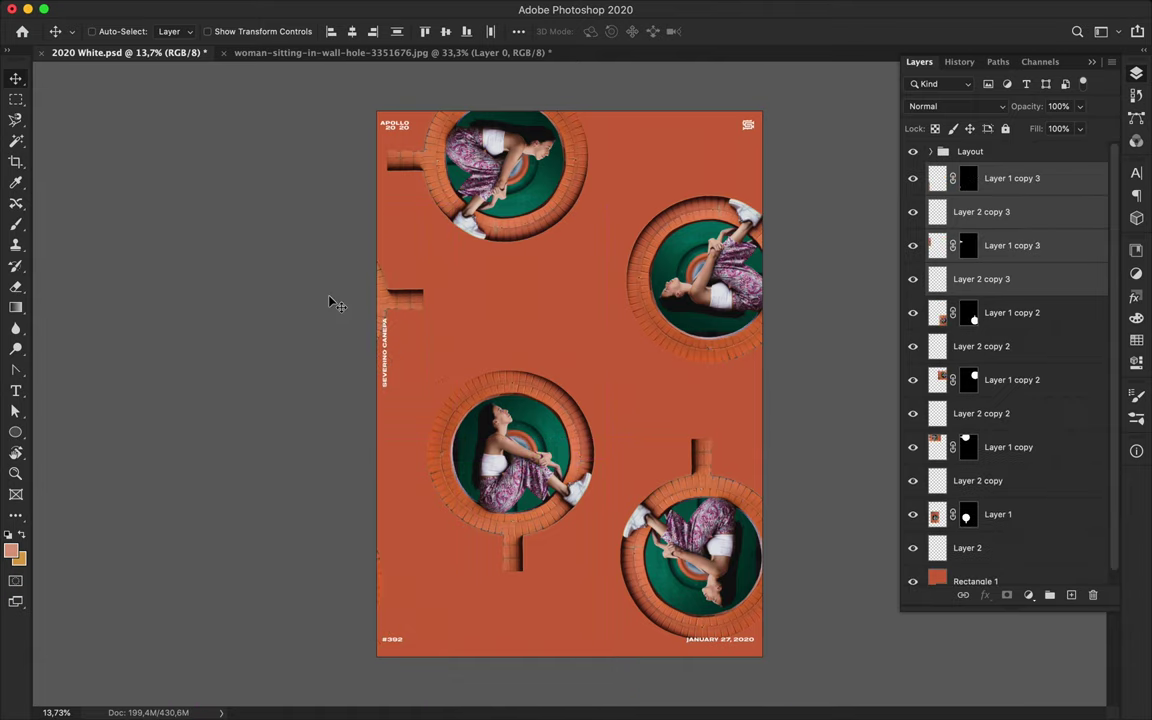
key("ctrl+z")
left_click(1018, 312)
key("shift+Left")
left_click(998, 380)
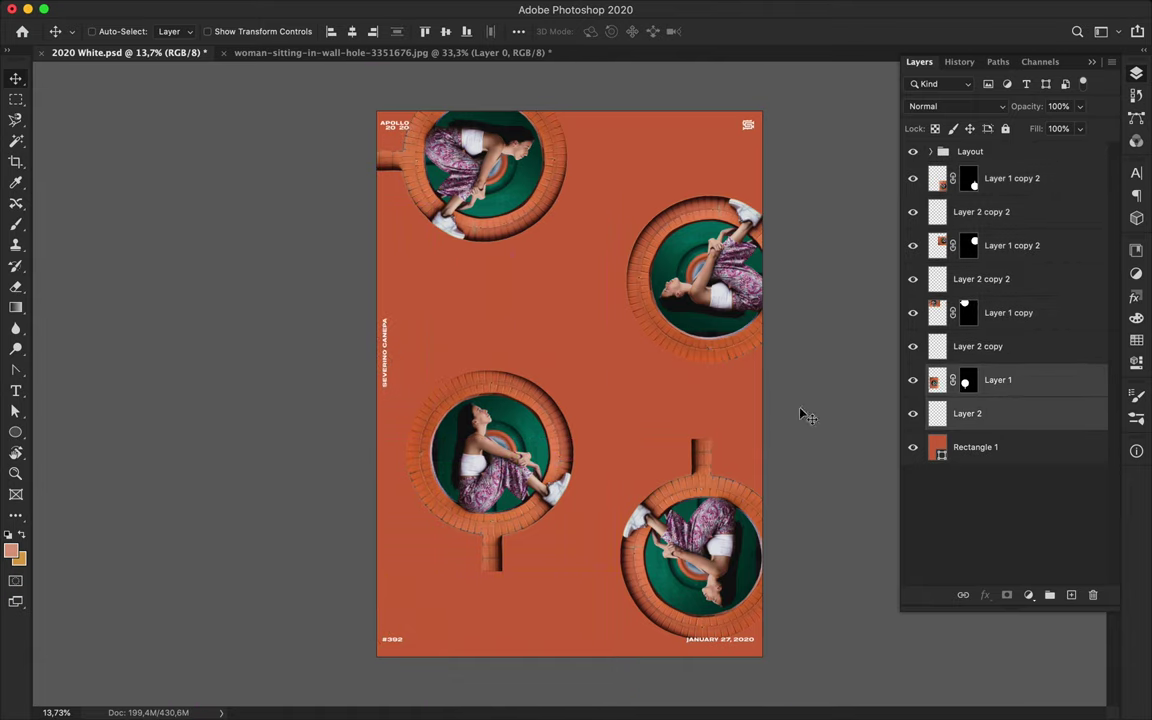
left_click(967, 413, "shift")
left_click_drag(539, 412, 529, 412)
left_click(1012, 245)
left_click(981, 279, "shift")
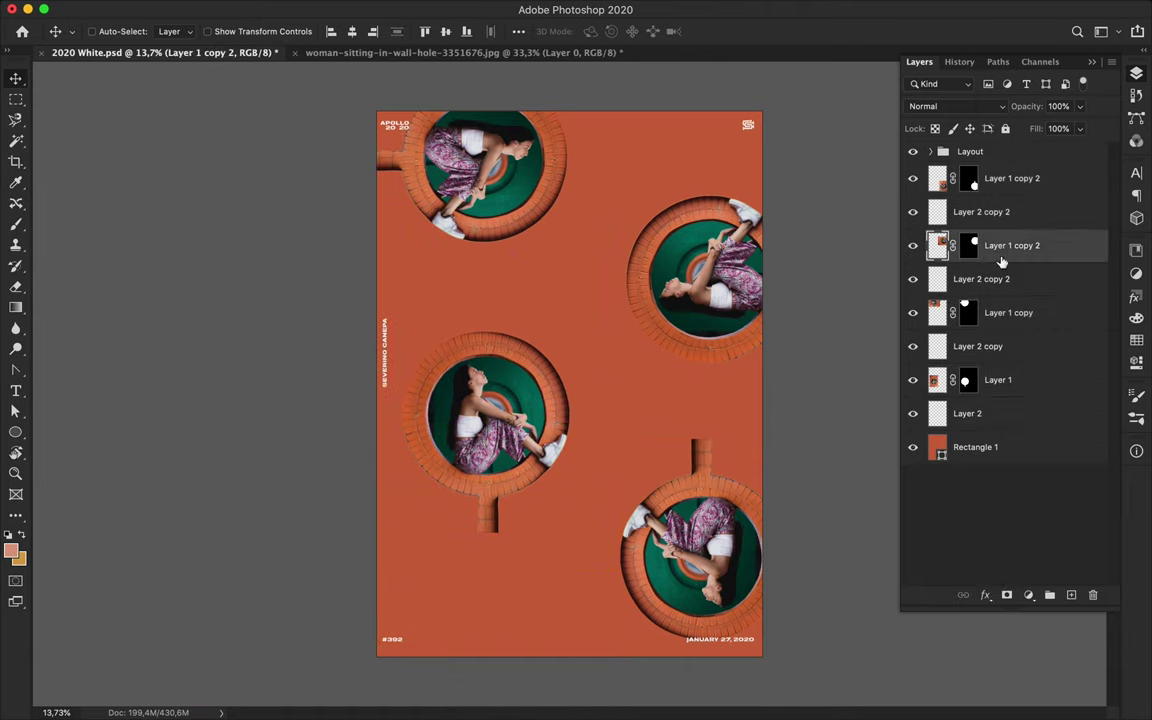
left_click_drag(705, 289, 705, 280)
Group all the ring layers and name the group 'Photographs'
left_click(967, 413, "shift")
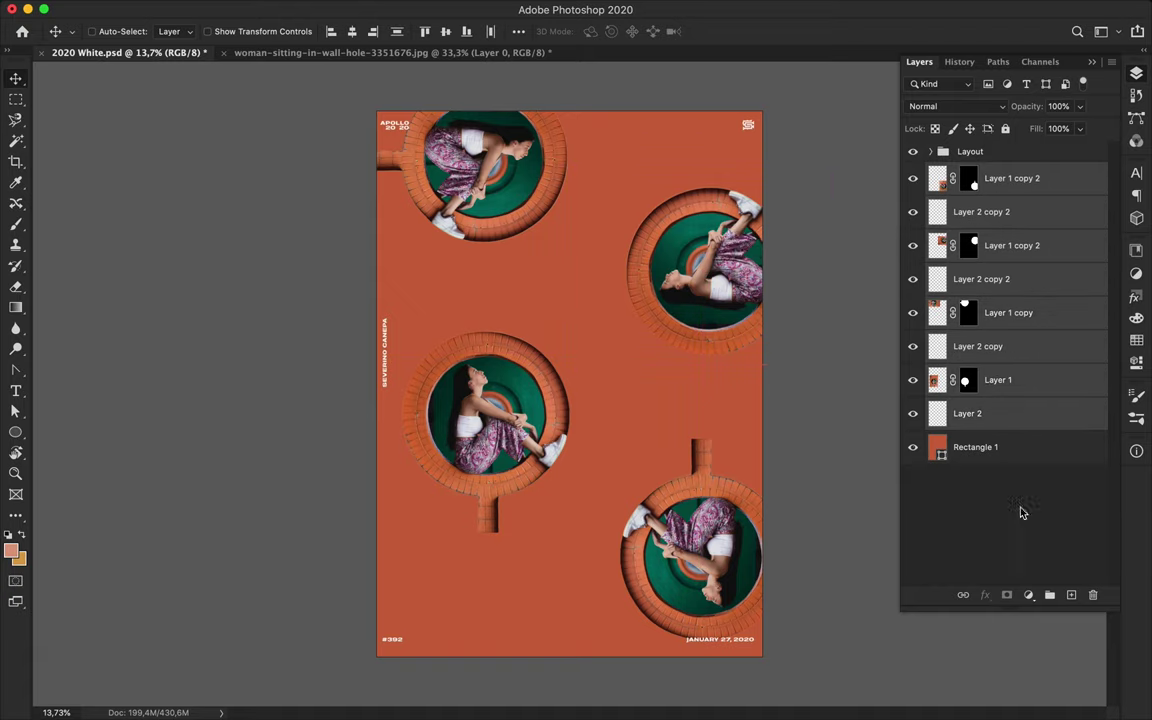
key("super+g")
double_click(967, 171)
type("Photographs")
left_click(975, 198)
scroll(641, 250, "up", 2)
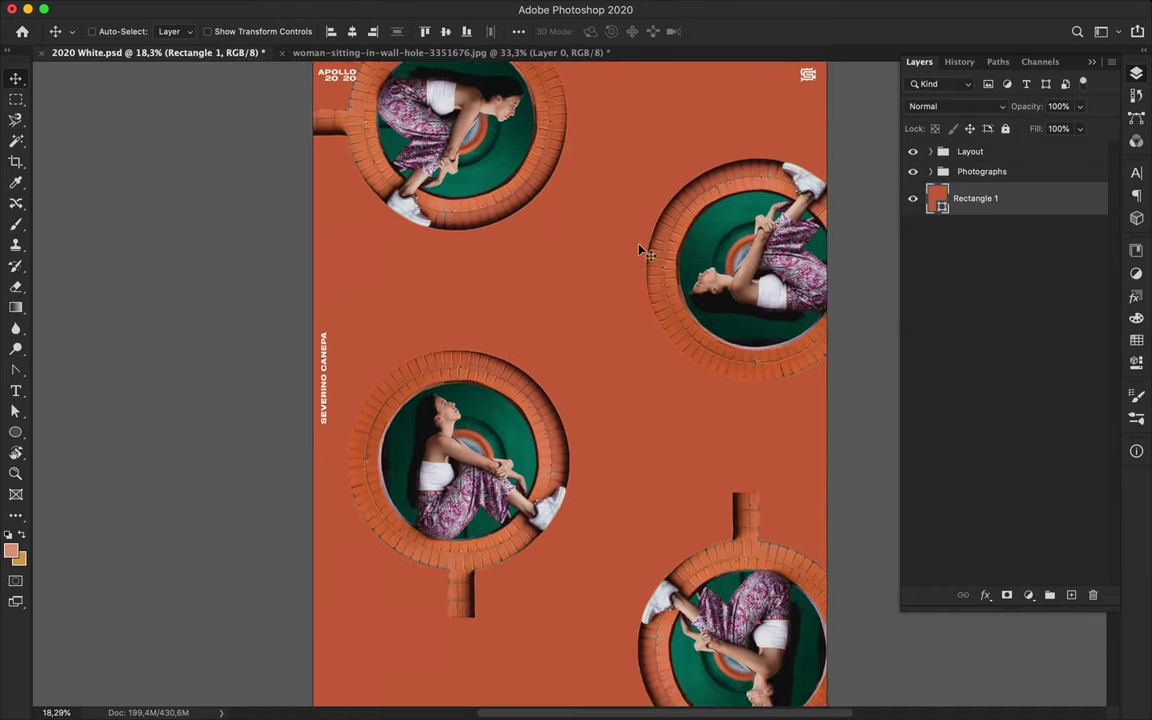
Sample green from a ring photo and add an enlarged 'PHOTOGRAPH' title
key("i")
left_click_drag(479, 391, 536, 447)
key("t")
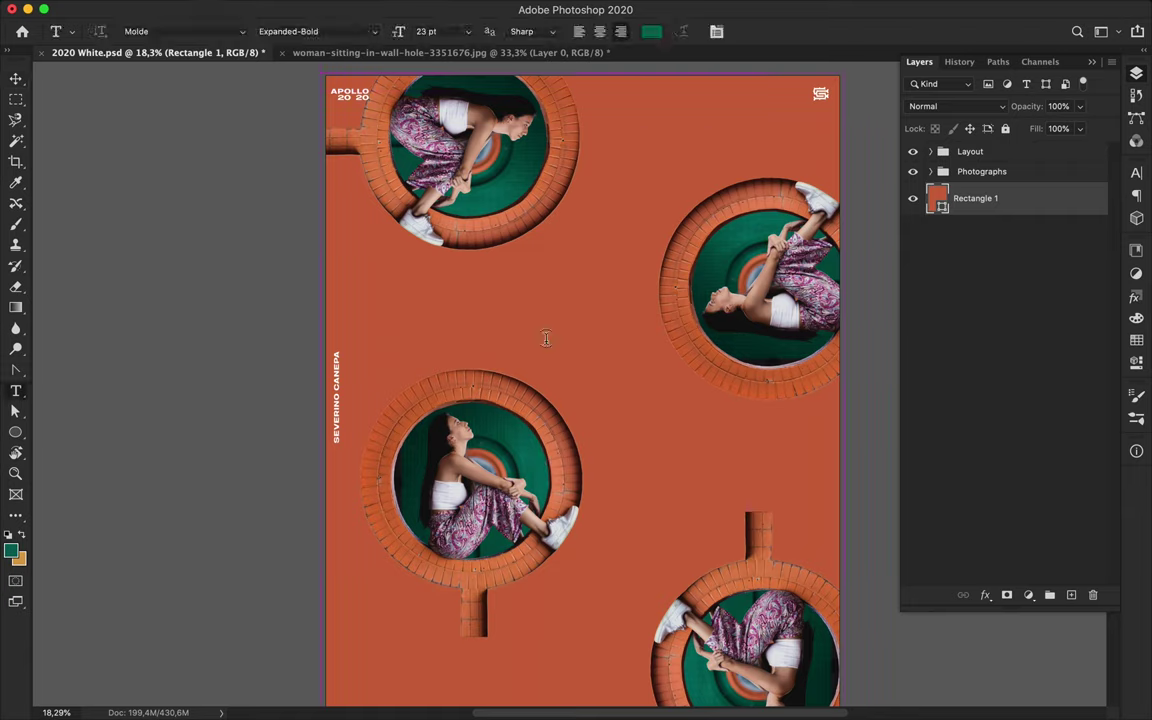
left_click(421, 328)
type("PHOTOGRAPH")
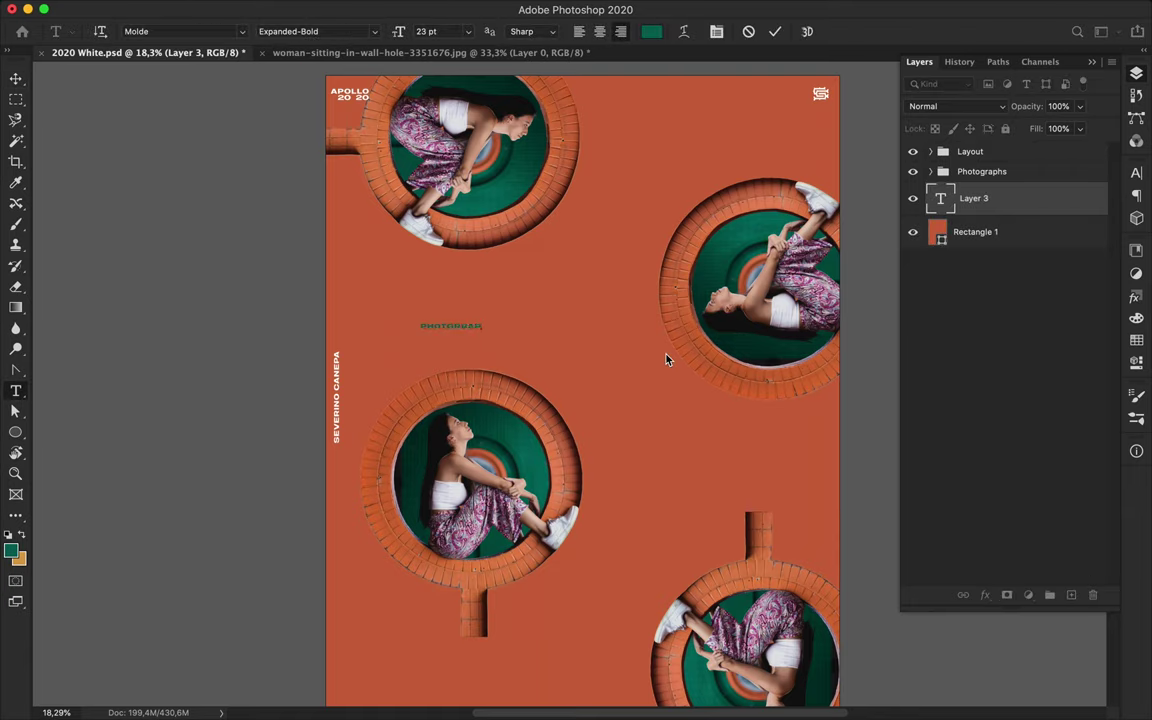
key("Escape")
key("ctrl+t")
left_click_drag(488, 334, 652, 352)
key("Return")
Set the title font to Core Sans GR 65 Bold
left_click(1136, 173)
left_click(1082, 187)
left_click(1037, 188)
scroll(1020, 475, "down", 10)
scroll(1000, 470, "down", 10)
scroll(955, 455, "down", 5)
scroll(955, 460, "down", 2)
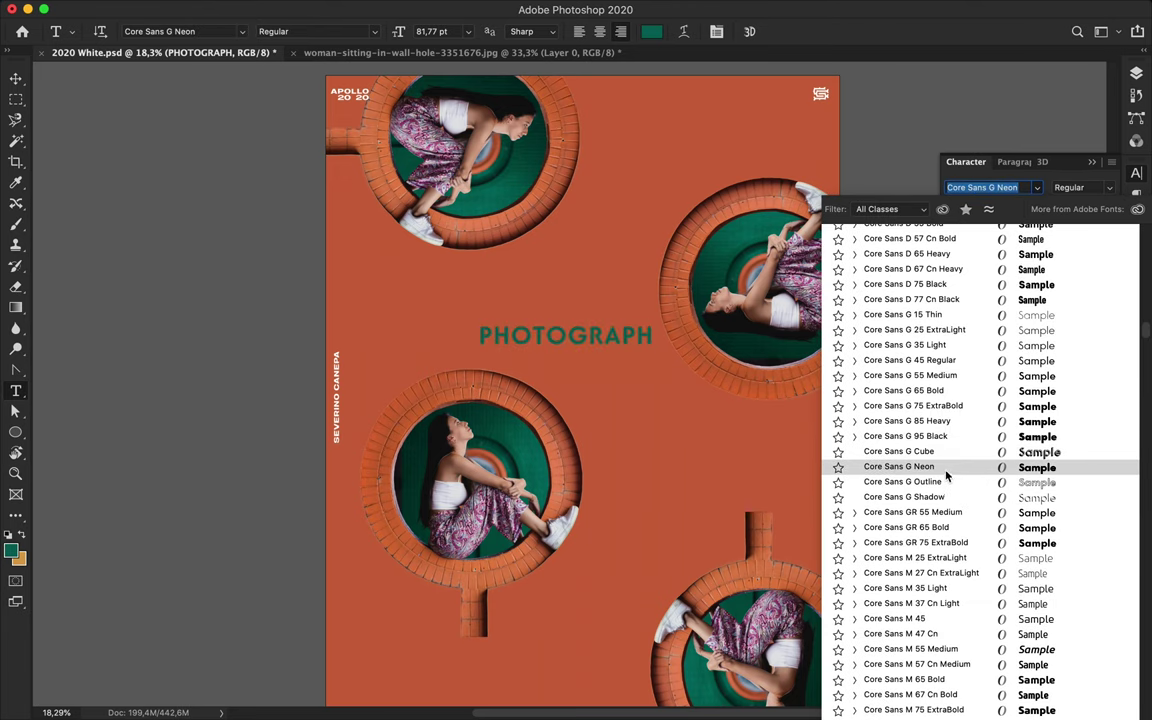
left_click(944, 530)
Reposition the title and enlarge it to 186 pt
key("v")
left_click_drag(577, 340, 482, 322)
key("ctrl+t")
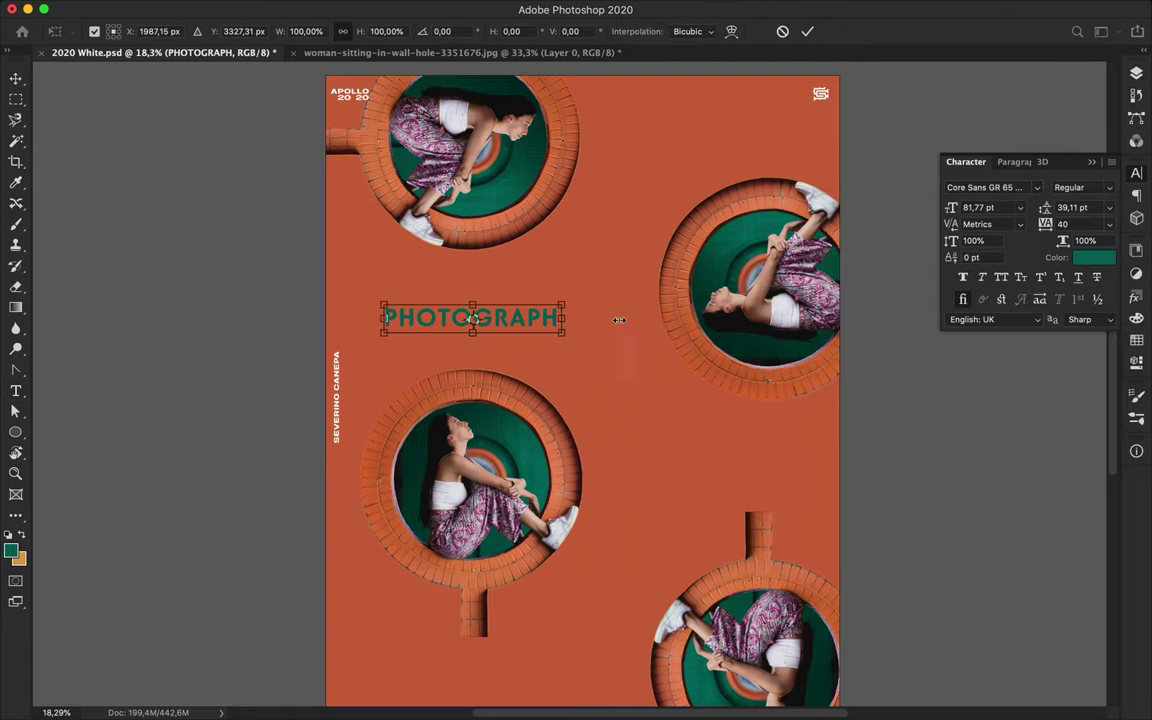
left_click_drag(599, 320, 745, 320)
key("Return")
mouse_move(586, 324)
left_mouse_down()
mouse_move(685, 303)
mouse_move(633, 467)
mouse_move(316, 468)
left_mouse_up()
Duplicate the title as 'GRAPH', move it down and scale it to about 155%
key("t")
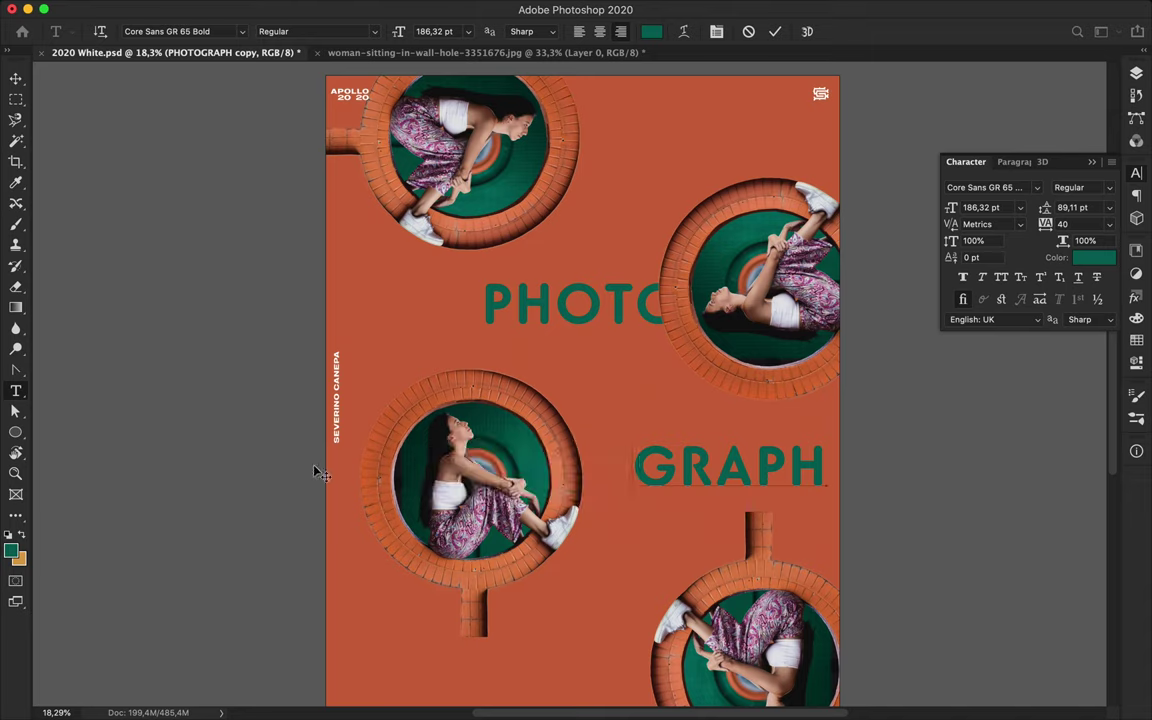
key("BackSpace")
key("Escape")
key("v")
left_click_drag(408, 447, 575, 476)
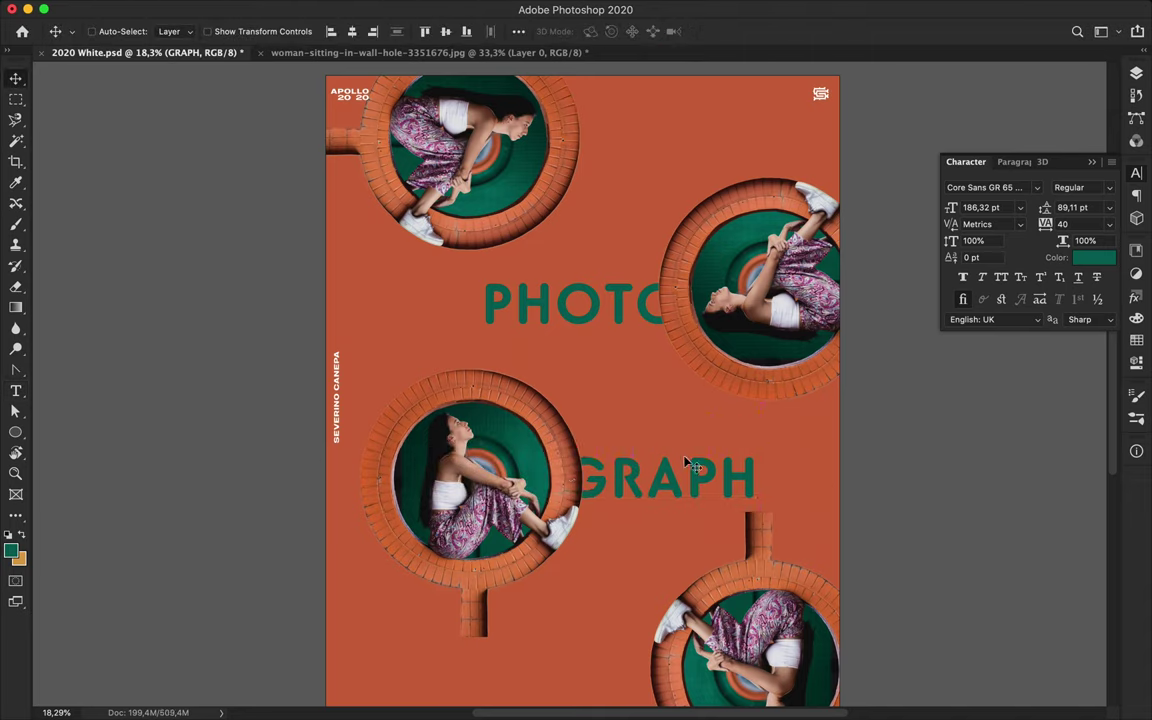
key("ctrl+t")
left_click_drag(762, 448, 873, 410)
key("Return")
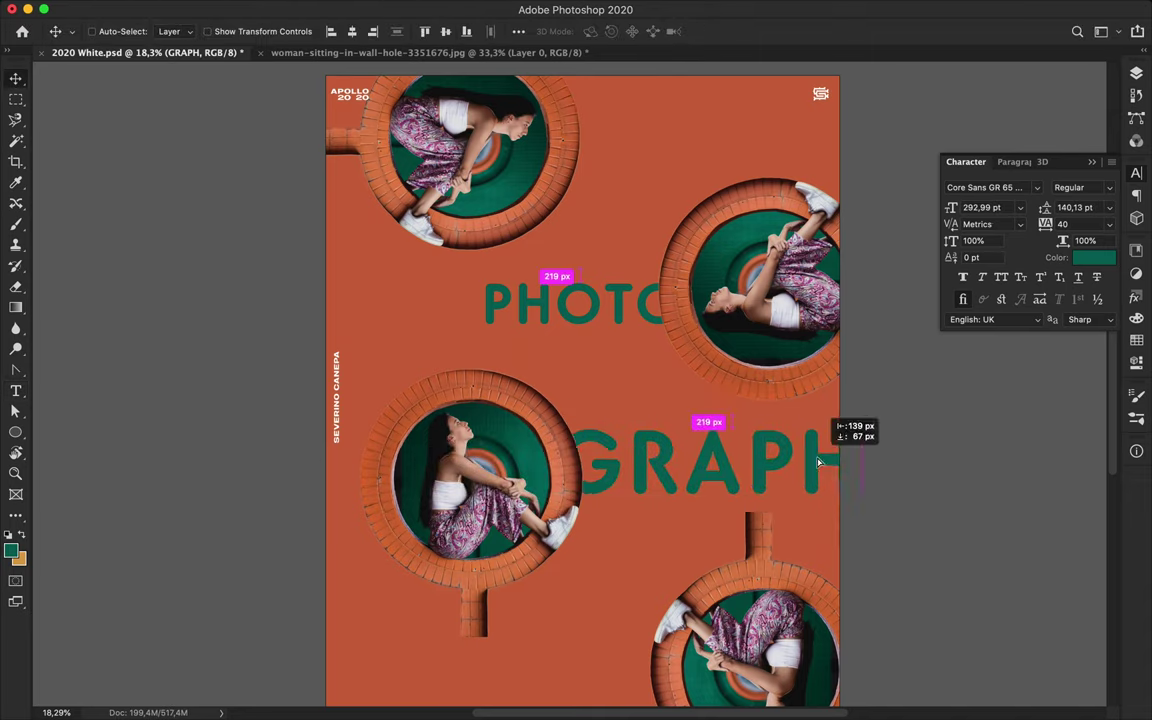
Retype the duplicated text at the bottom as '#151'
left_click_drag(698, 395, 483, 565)
double_click(508, 630)
type("#1")
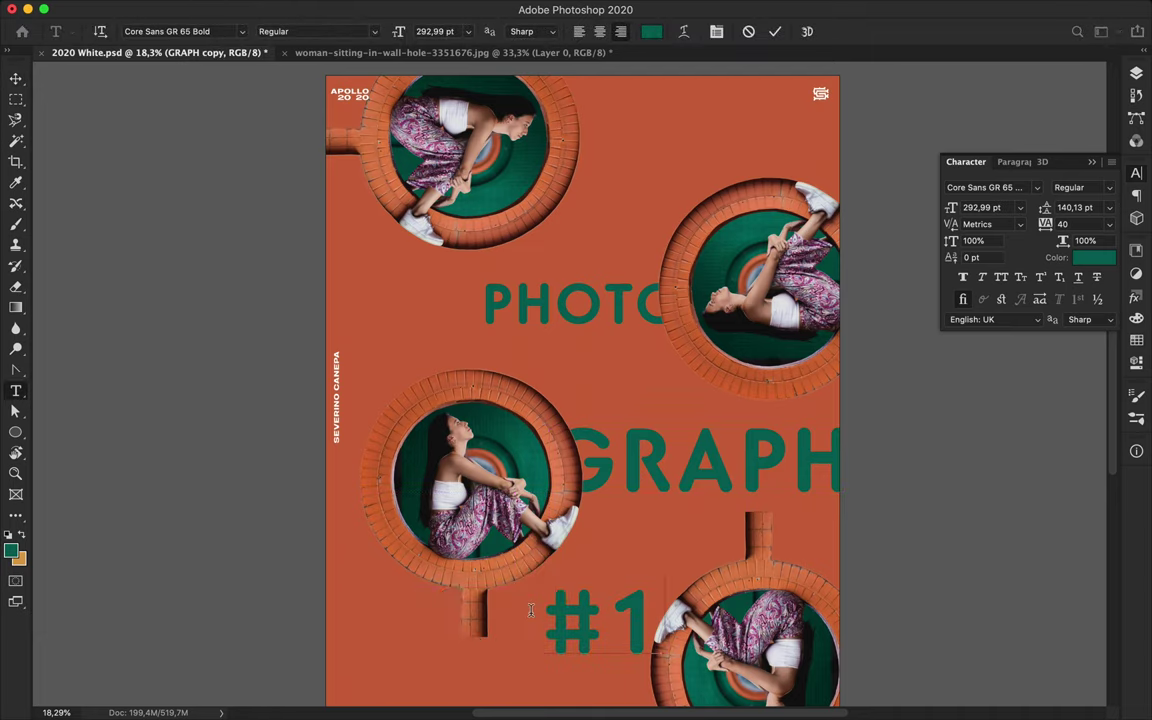
type("51")
key("Escape")
Apply the Core Magic 2D Double font to the #151 label
left_click(1037, 187)
scroll(993, 600, "down", 15)
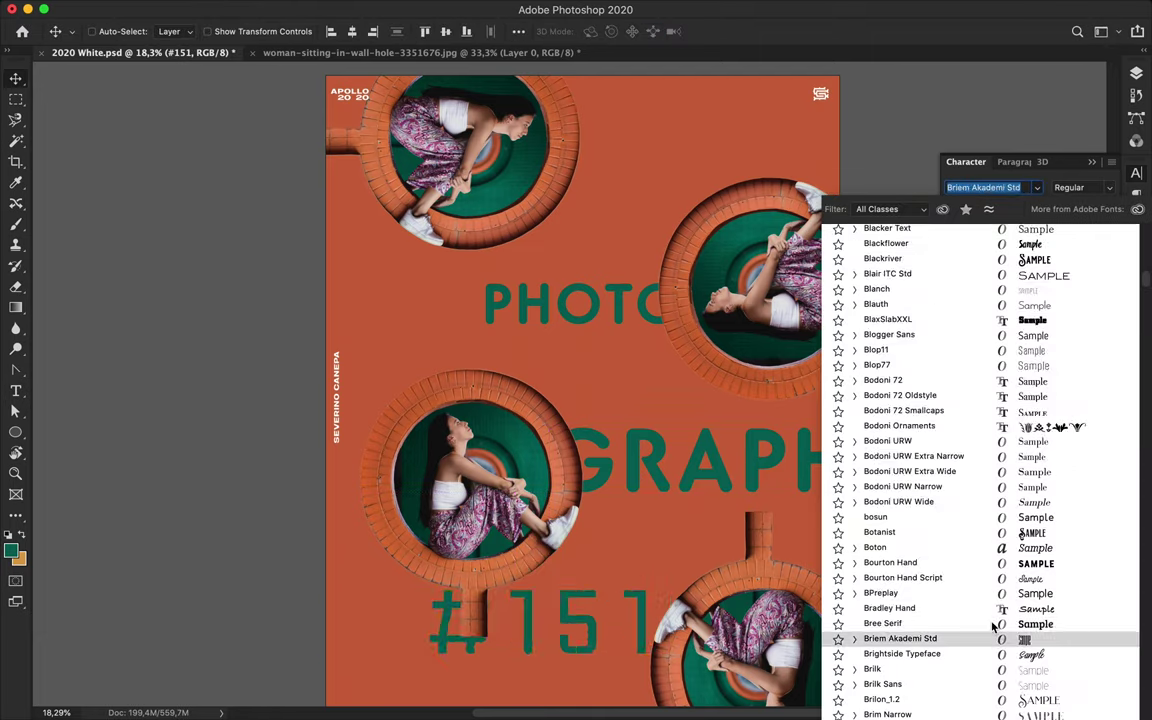
scroll(993, 620, "down", 5)
scroll(990, 600, "down", 5)
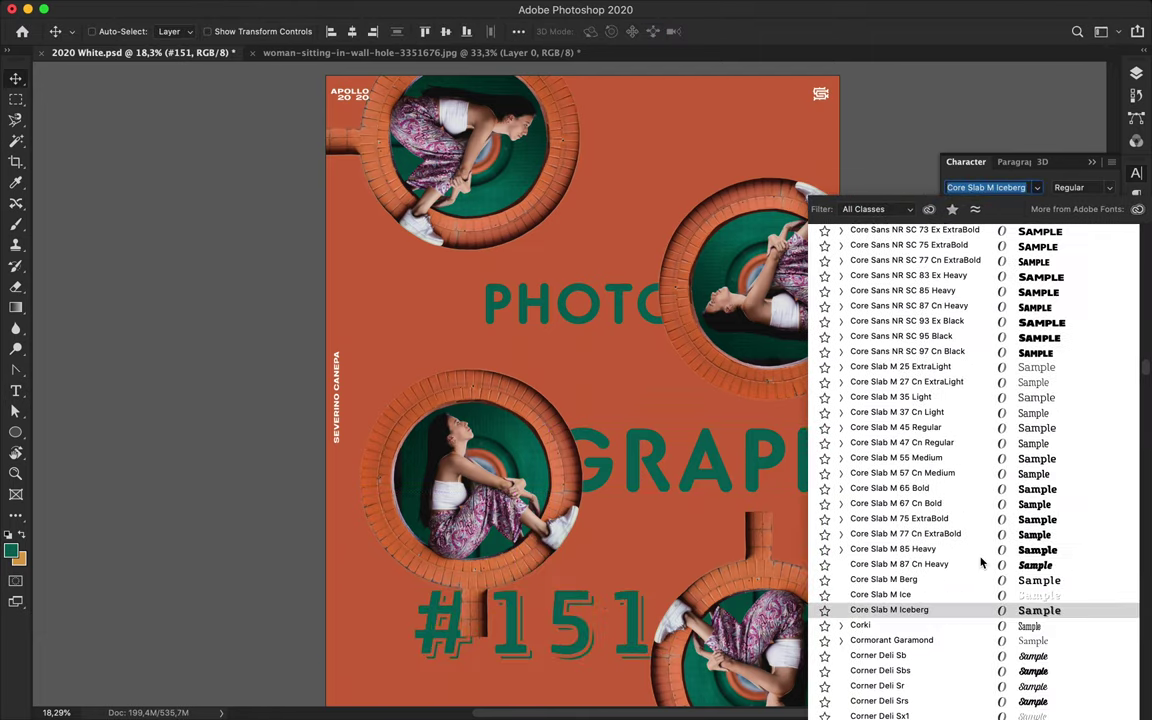
scroll(985, 580, "up", 5)
scroll(980, 551, "up", 5)
scroll(975, 500, "up", 5)
scroll(967, 420, "up", 5)
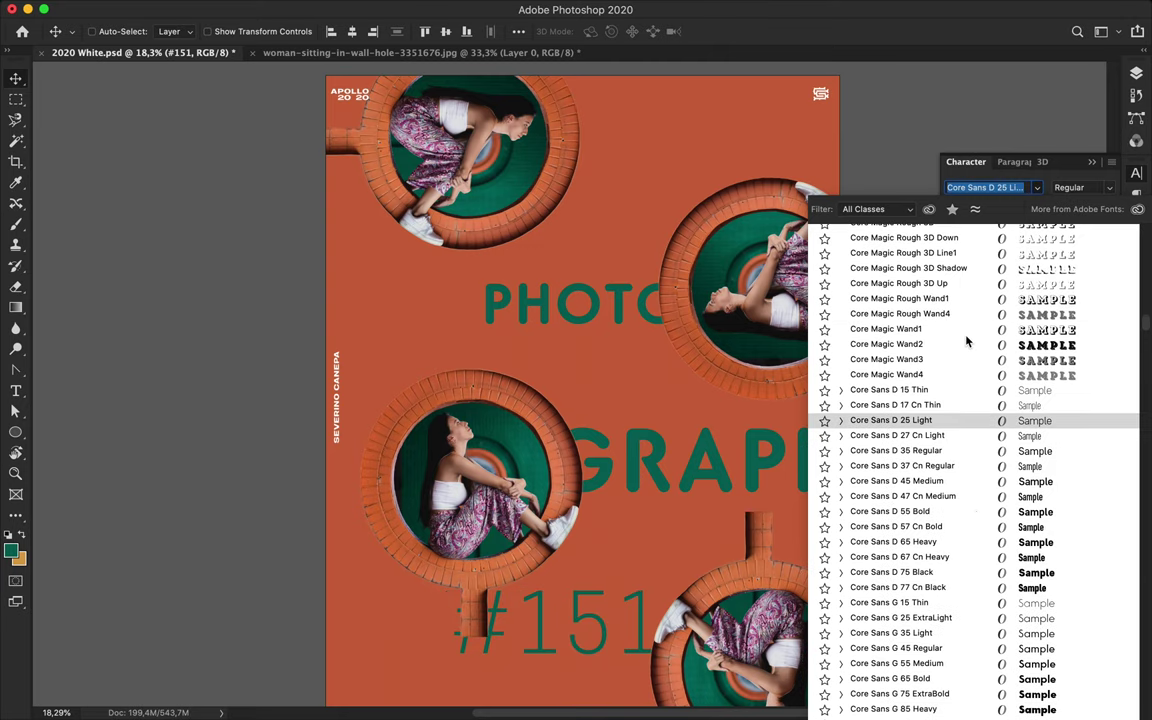
scroll(965, 380, "up", 2)
scroll(958, 300, "up", 3)
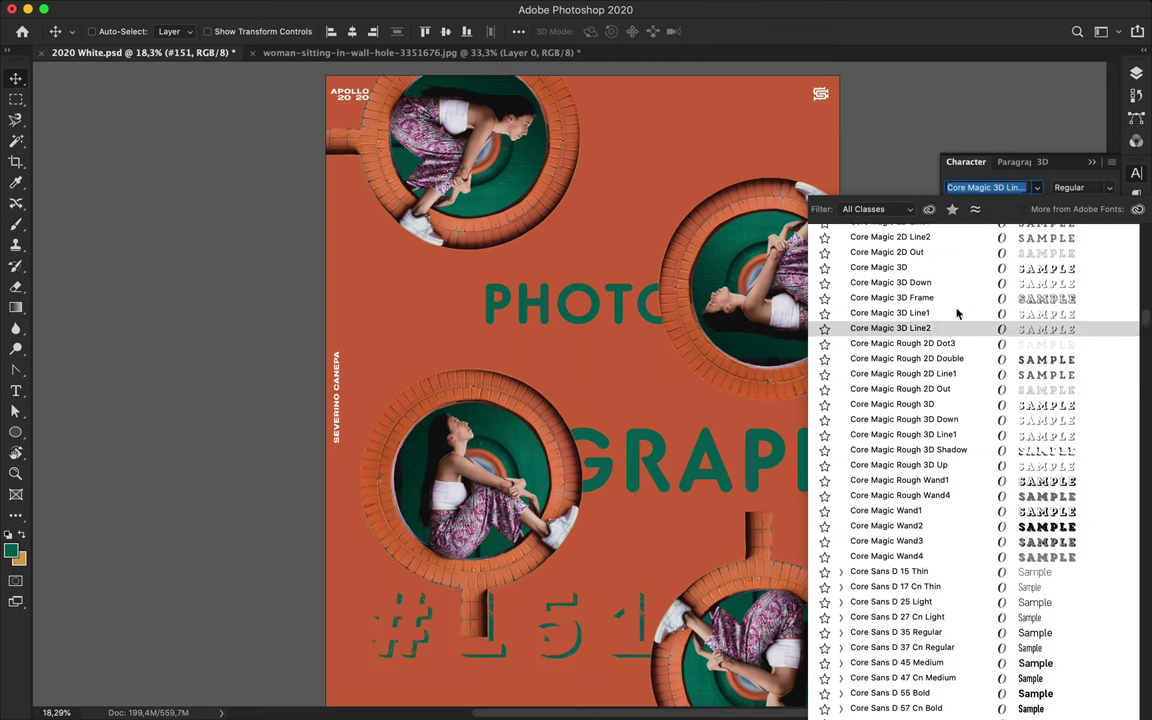
scroll(943, 266, "up", 2)
scroll(941, 267, "up", 1)
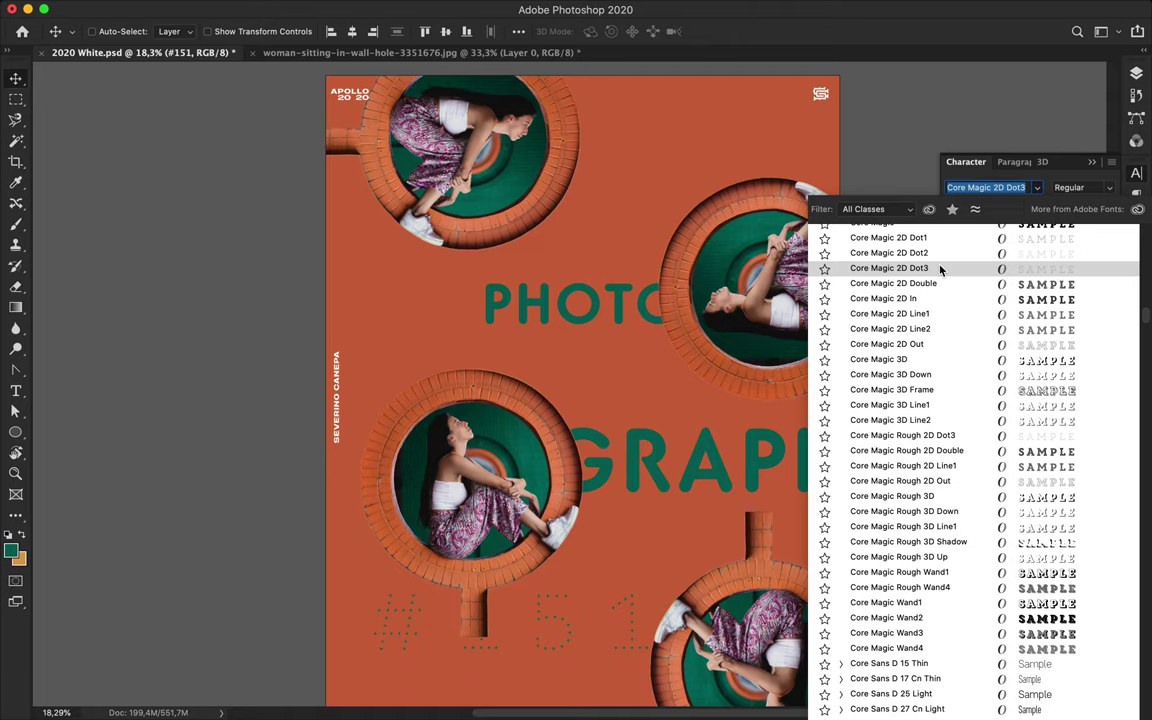
scroll(920, 320, "up", 3)
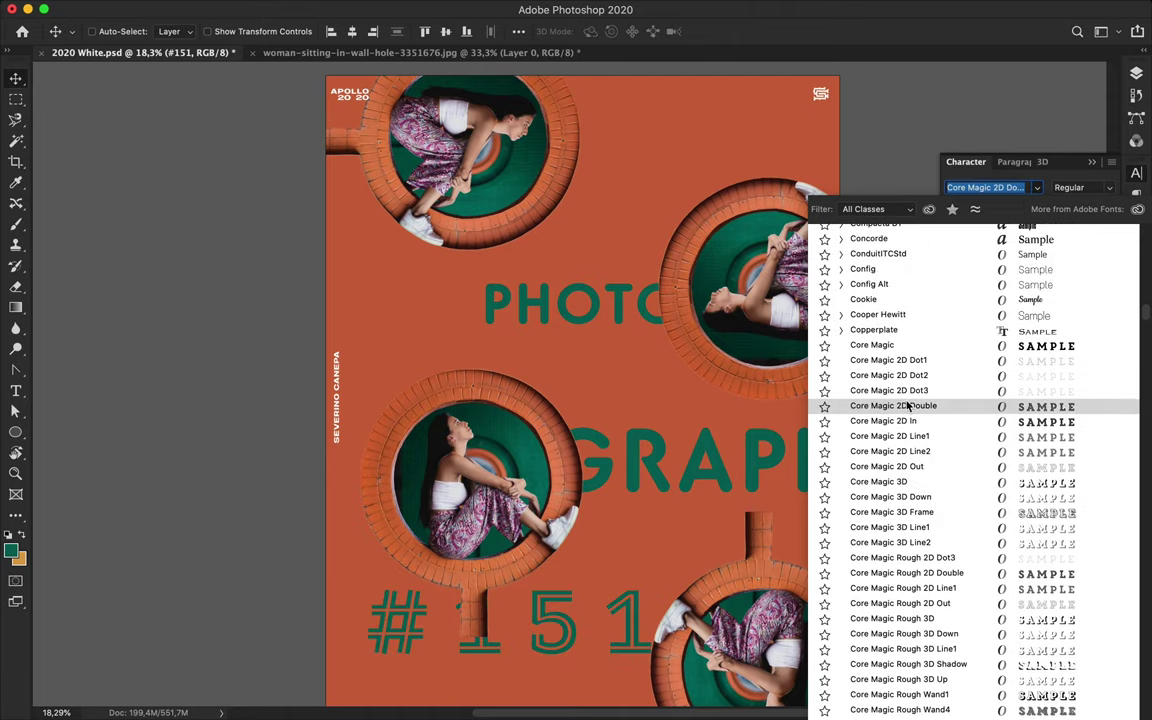
left_click(905, 404)
Draw a large circle with the Ellipse tool beside #151
scroll(400, 450, "down", 3)
left_click(15, 411)
left_click(615, 395)
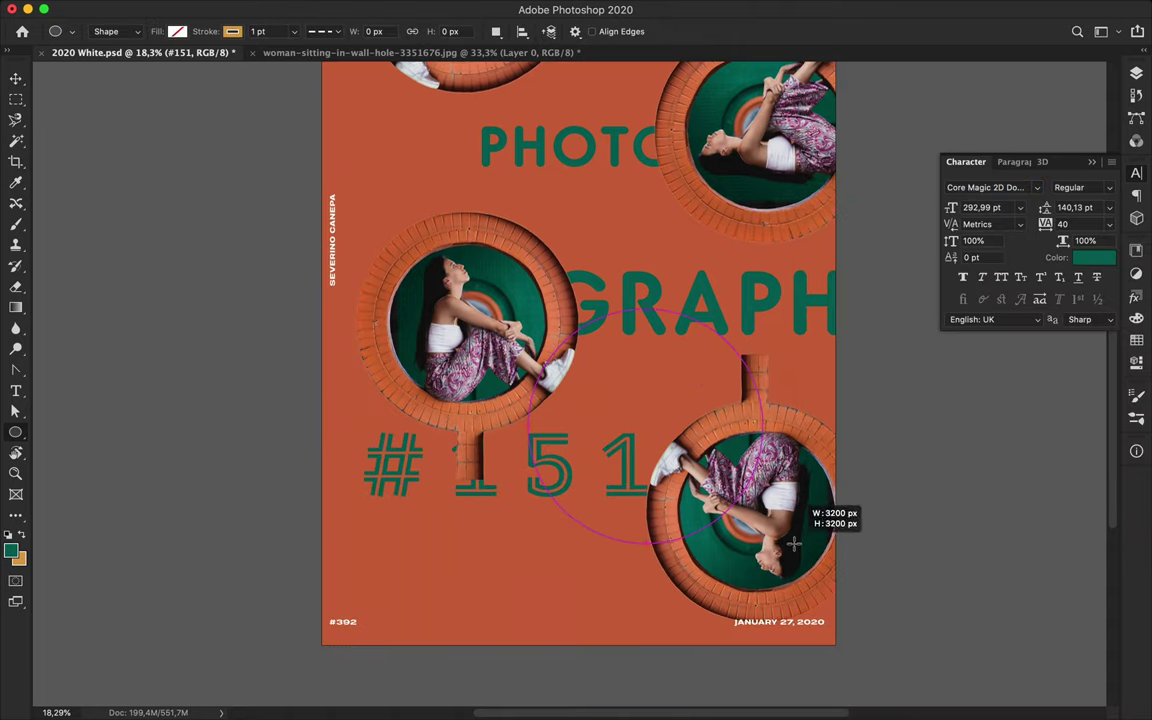
Put the #151 text on the circle path and stack its layer above the circle shape
left_click(15, 391)
left_click(467, 487)
left_click(1136, 73)
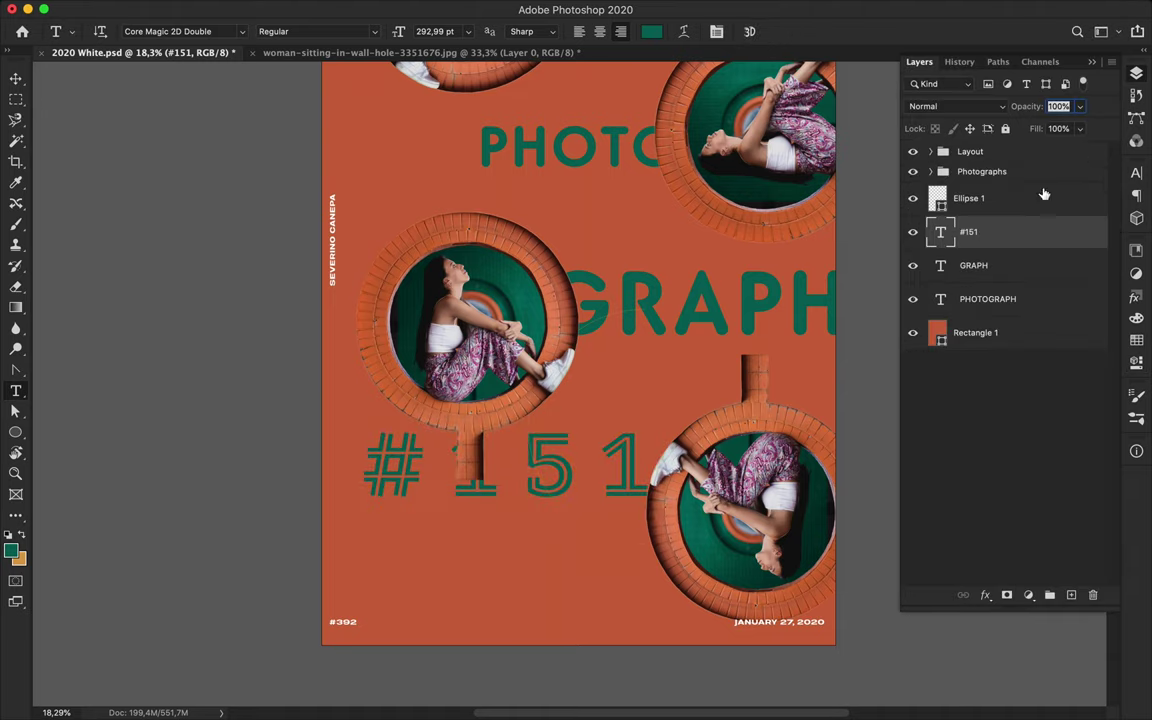
left_click(1044, 197)
mouse_move(968, 231)
left_mouse_down()
mouse_move(968, 197)
mouse_move(958, 205)
left_mouse_up()
Set the curved #151 to 293 pt with -360 tracking
left_click(1136, 173)
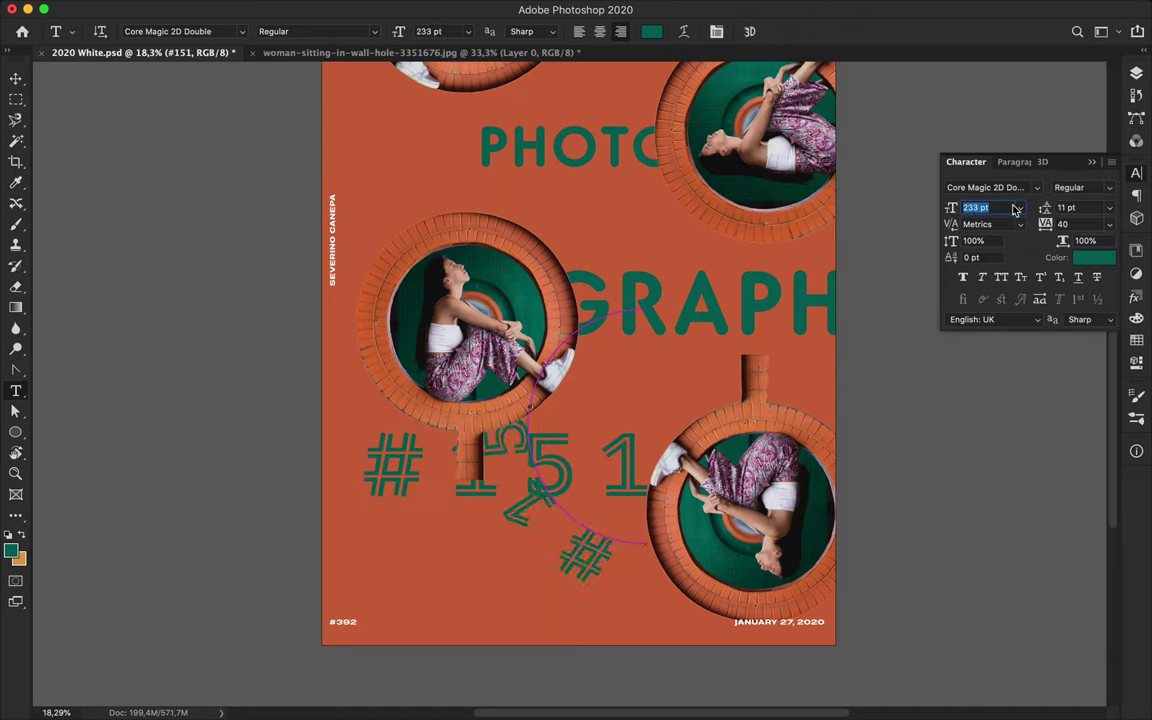
left_click(1064, 224)
type("-360")
left_click(975, 207)
type("293")
key("Return")
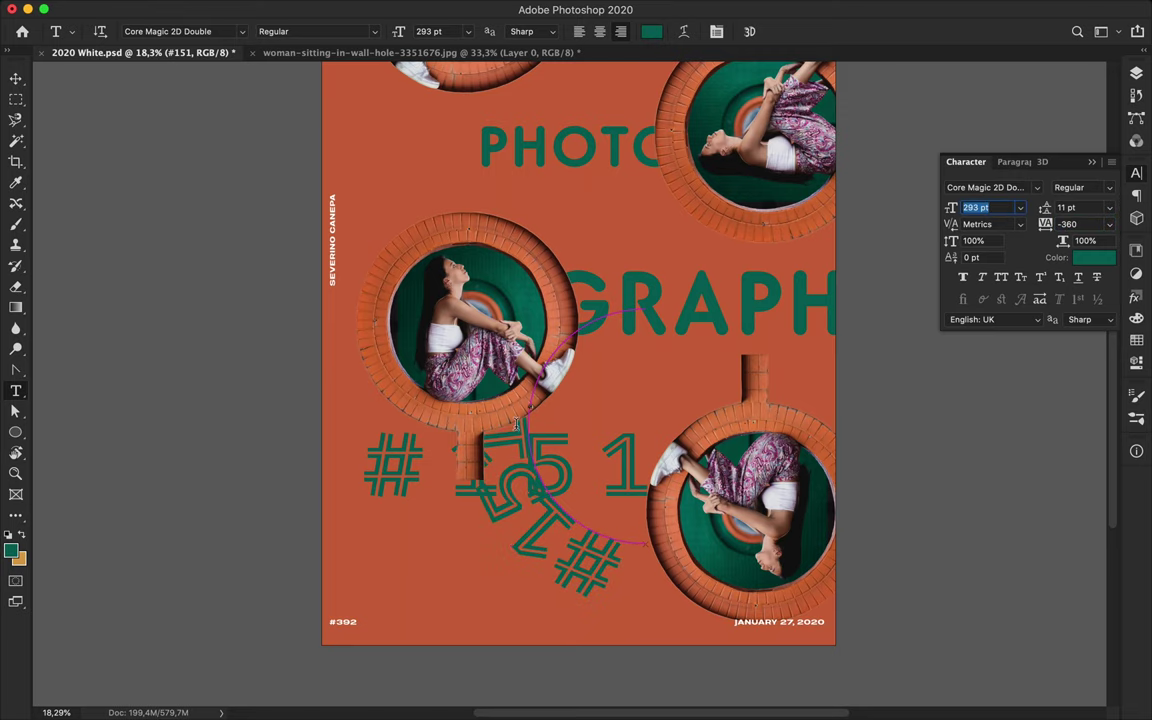
scroll(451, 470, "up", 5)
type("253")
Slide the curved #151 letters along the circle, undoing a mistaken entry
key("a")
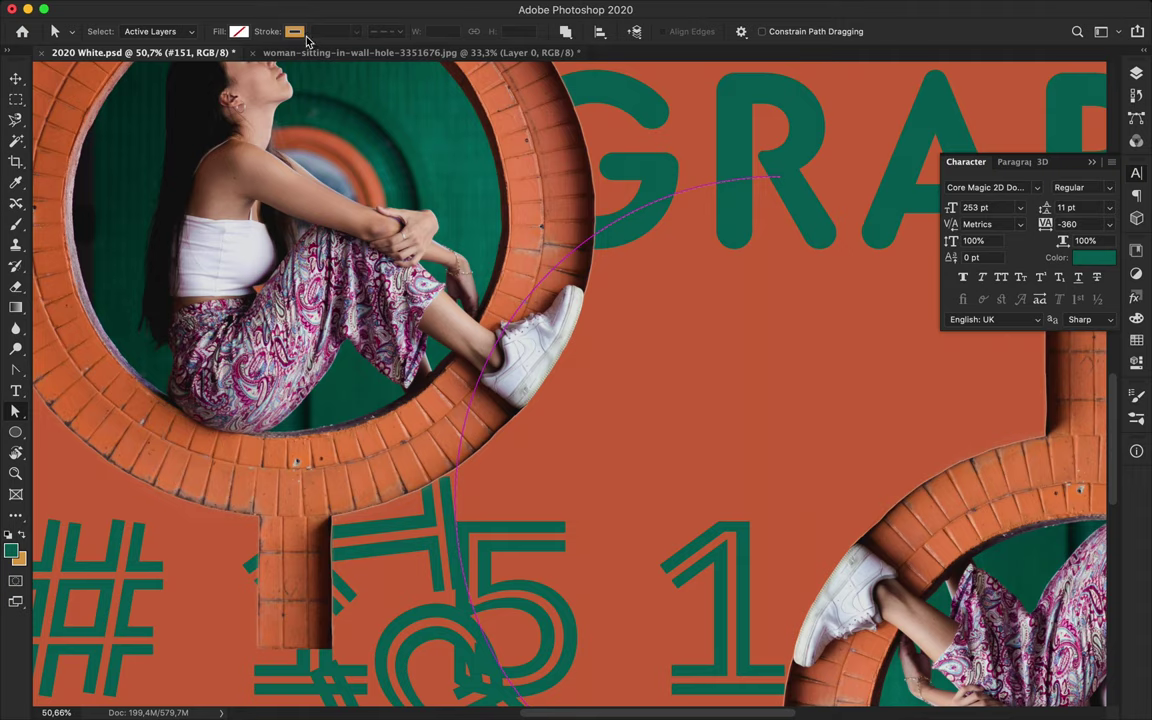
key("v")
left_click_drag(1045, 224, 1075, 227)
key("ctrl+minus")
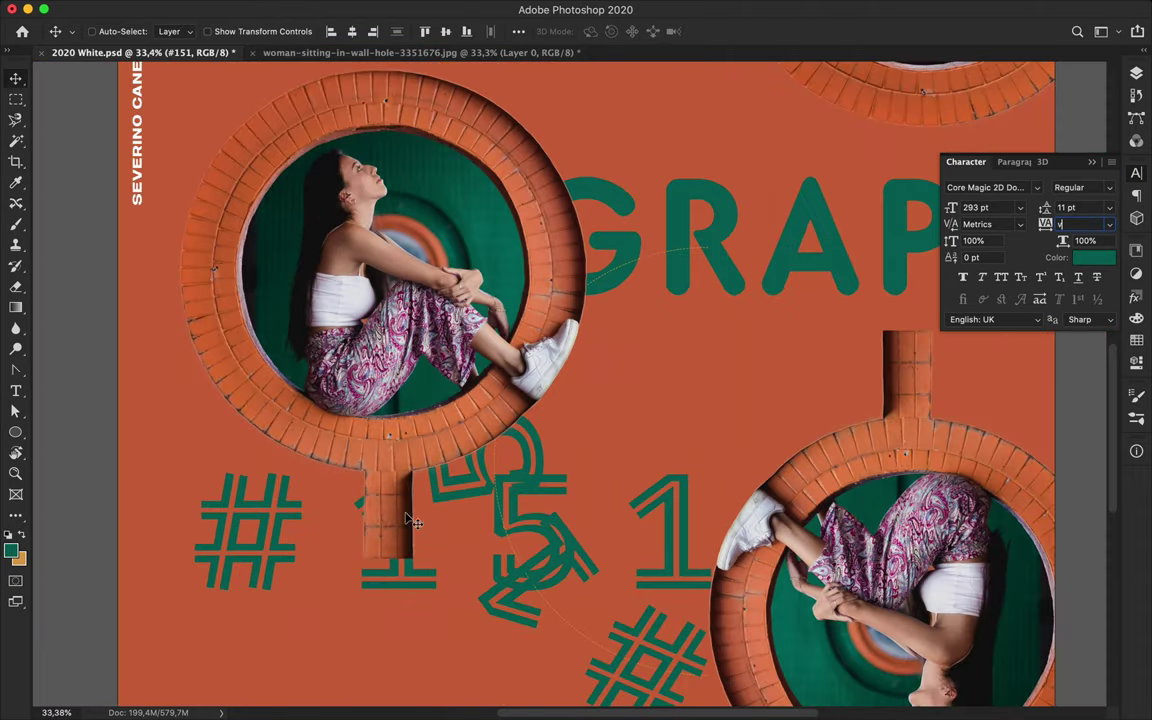
type("-160")
key("Return")
key("ctrl+z")
scroll(600, 568, "down", 3)
scroll(600, 568, "down", 3)
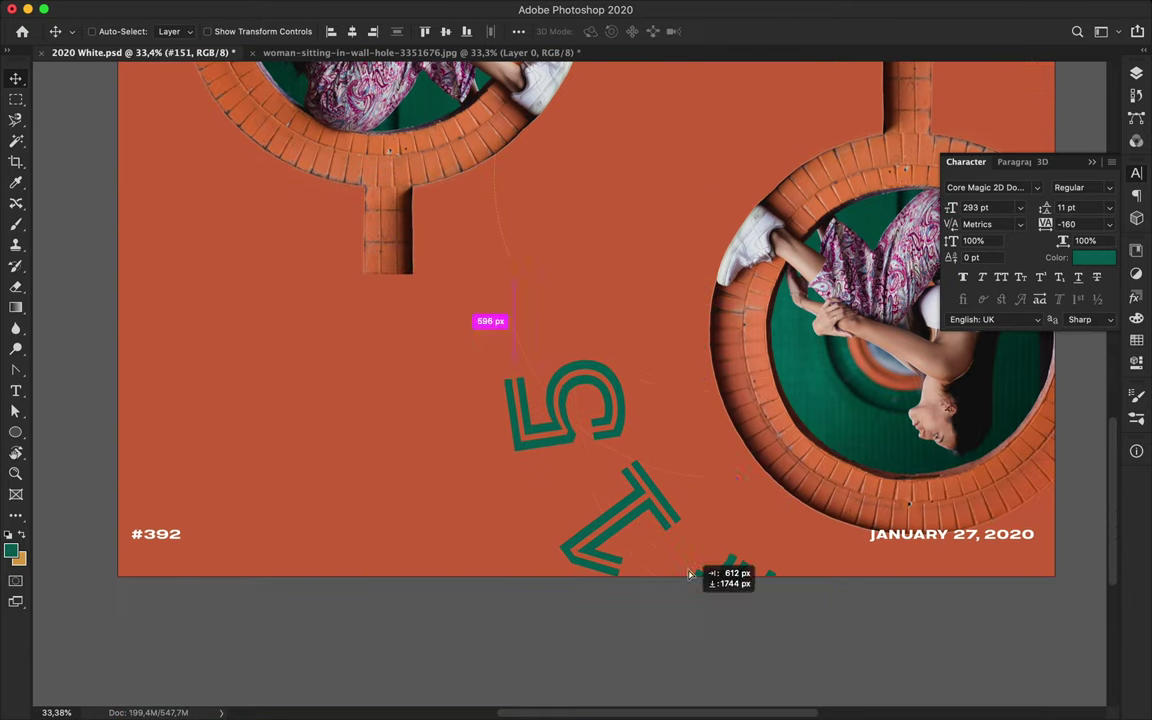
Rotate the curved #151 with Free Transform and tighten its letter spacing
key("ctrl+t")
mouse_move(458, 335)
left_mouse_down()
mouse_move(488, 246)
mouse_move(658, 158)
left_mouse_up()
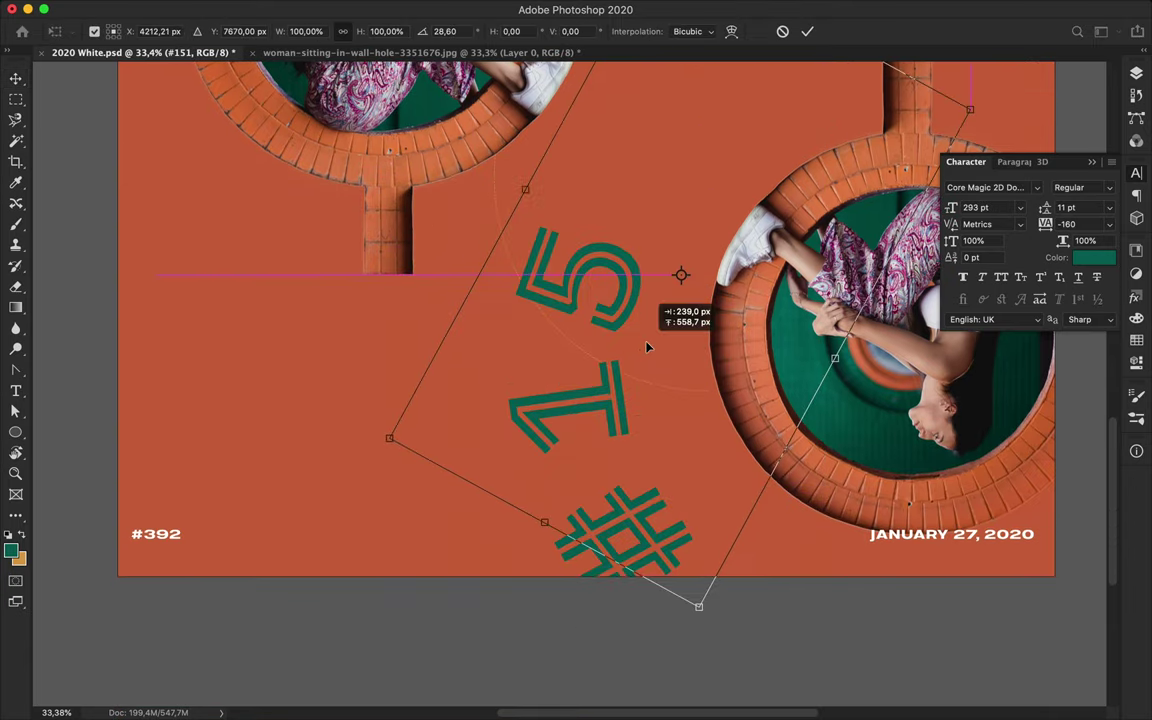
key("Return")
left_click_drag(1045, 224, 1015, 224)
key("Return")
Adjust the curved text's tracking back to -360
key("t")
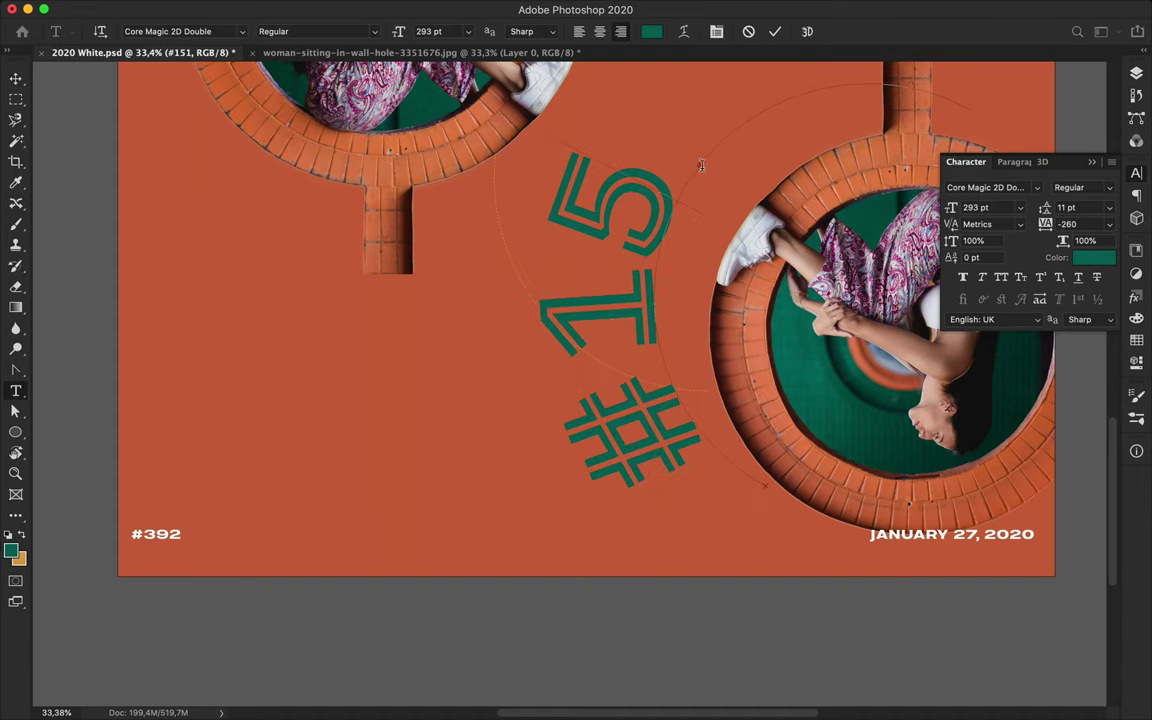
type("7")
left_click(1068, 224)
key("Down")
key("Down")
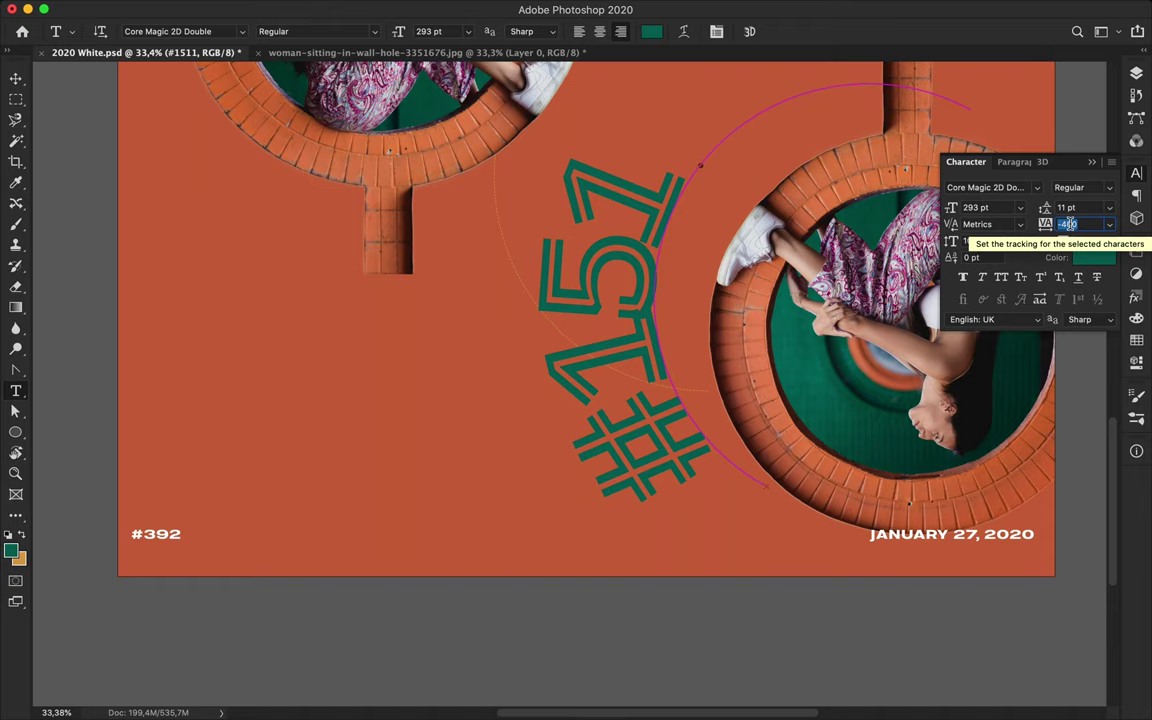
key("Up")
key("Up")
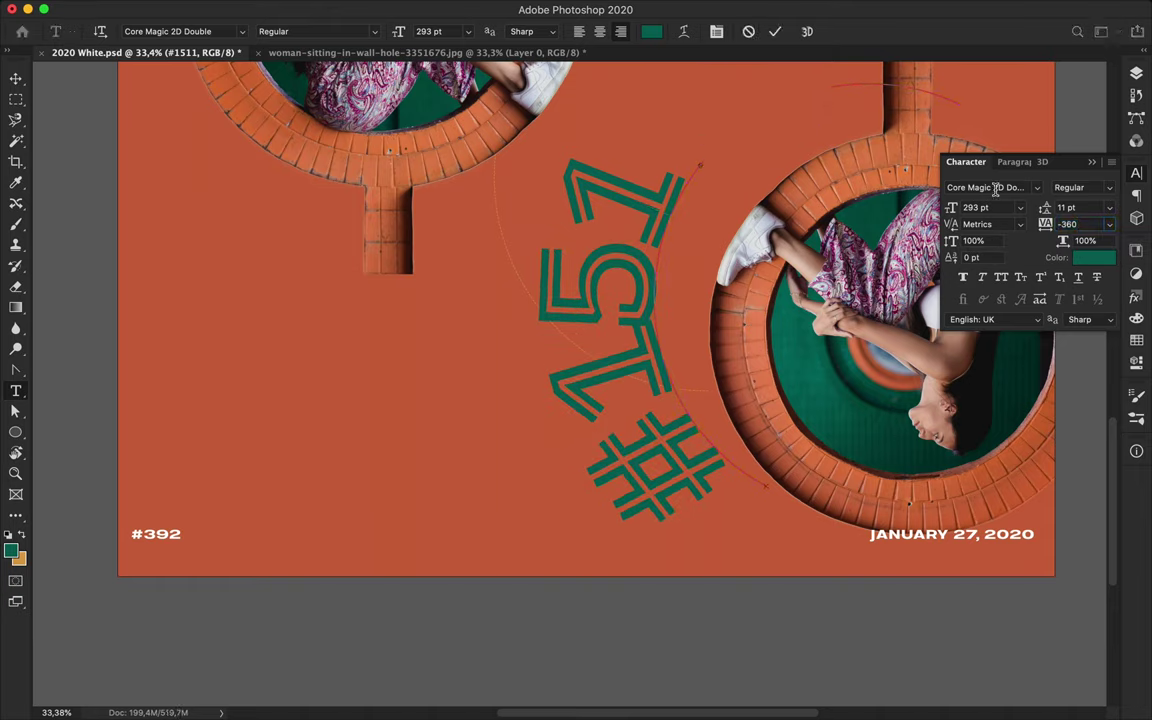
Resize the curved #151 to 203 pt with -280 tracking
double_click(587, 252)
left_click(975, 207)
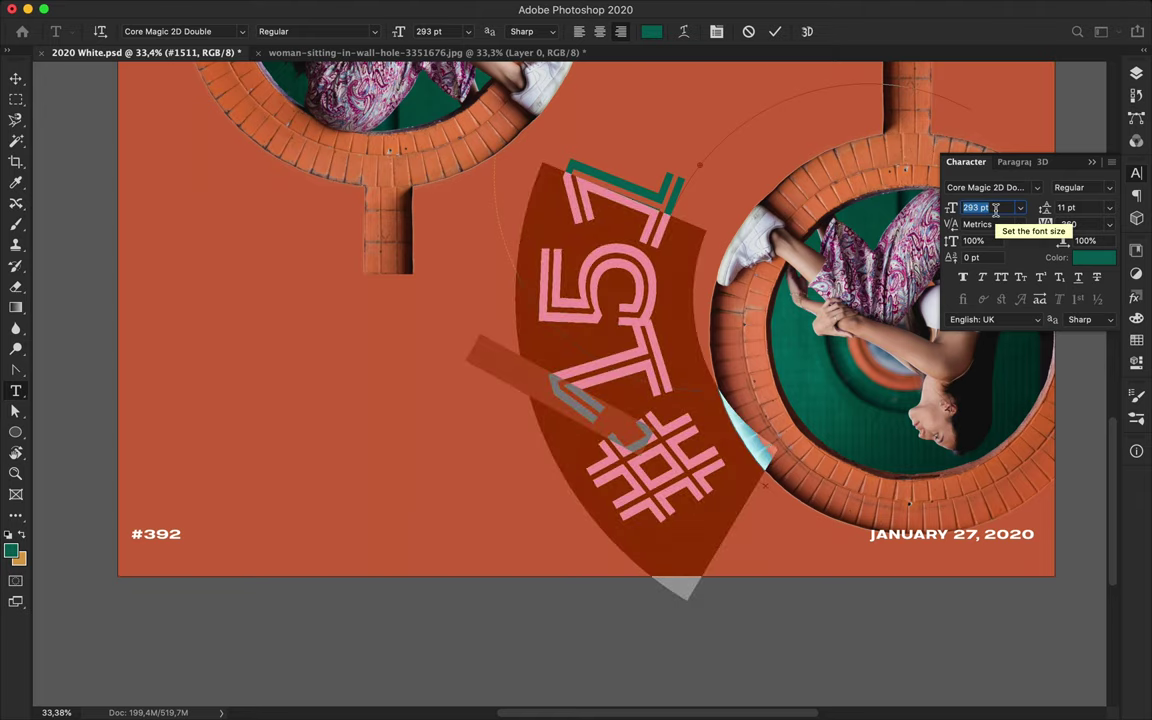
type("203")
key("Return")
double_click(627, 183)
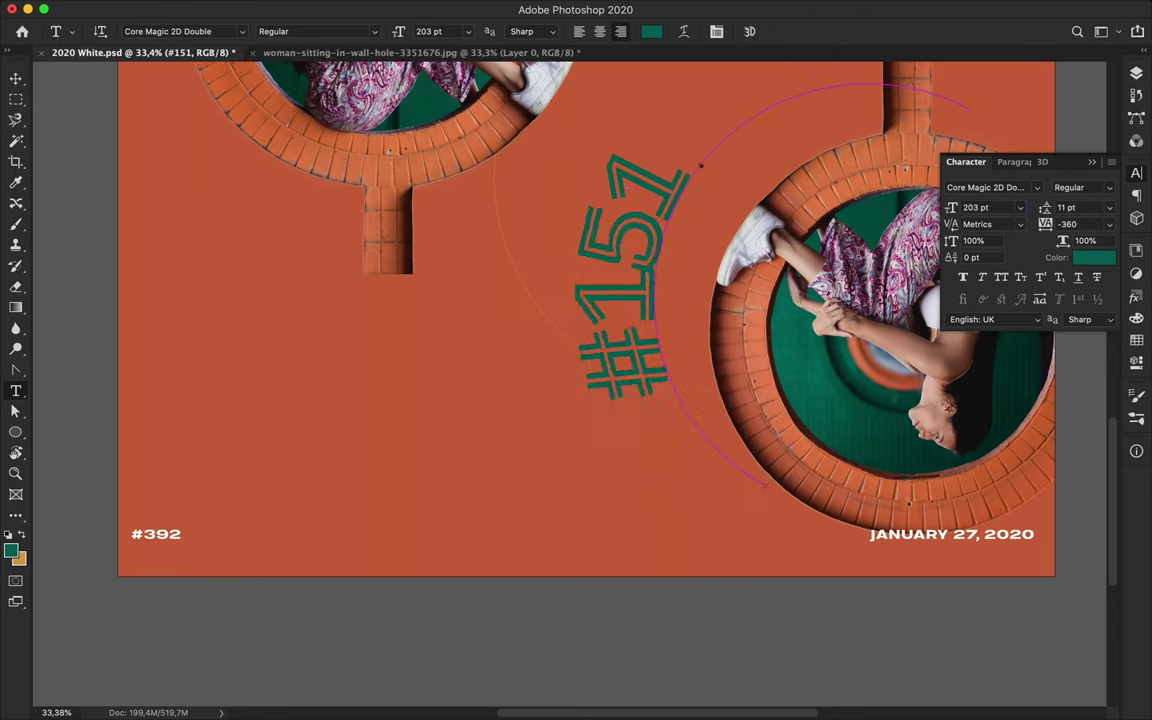
left_click(1068, 224)
key("Up")
key("Up")
key("Up")
key("Down")
key("Down")
key("Down")
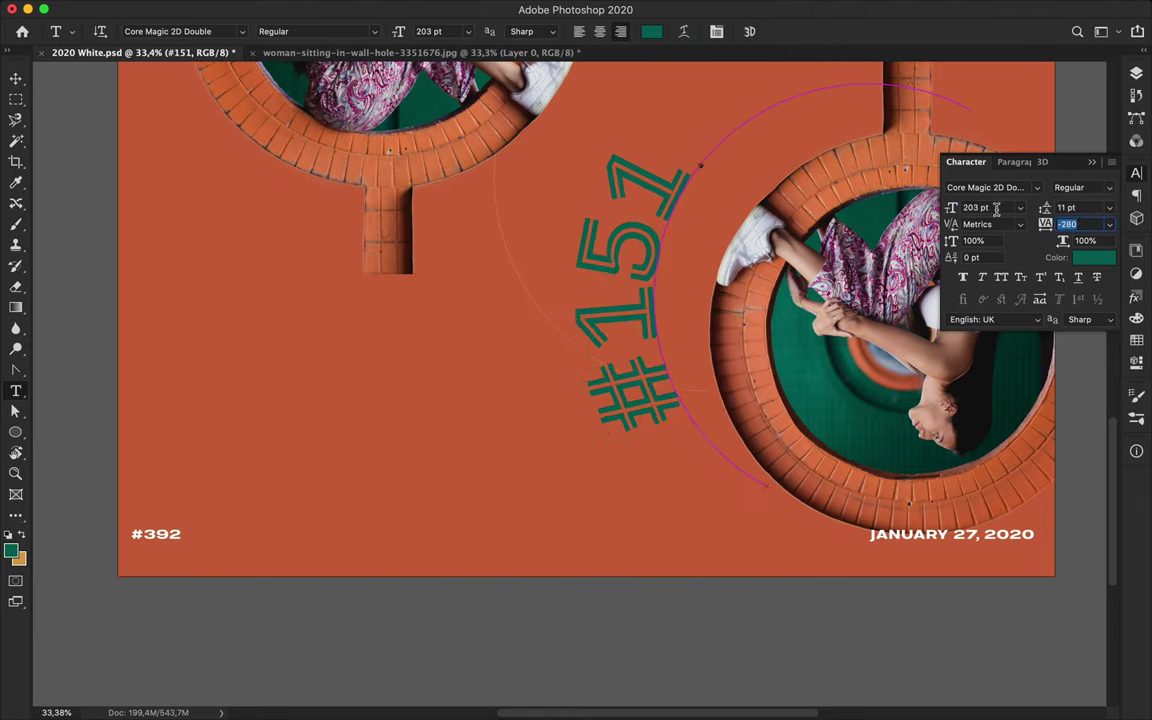
key("ctrl+Return")
Nudge #151 into place beside the lower-right brick ring
key("v")
scroll(600, 320, "down", 2)
left_click_drag(658, 225, 674, 244)
left_click(532, 309)
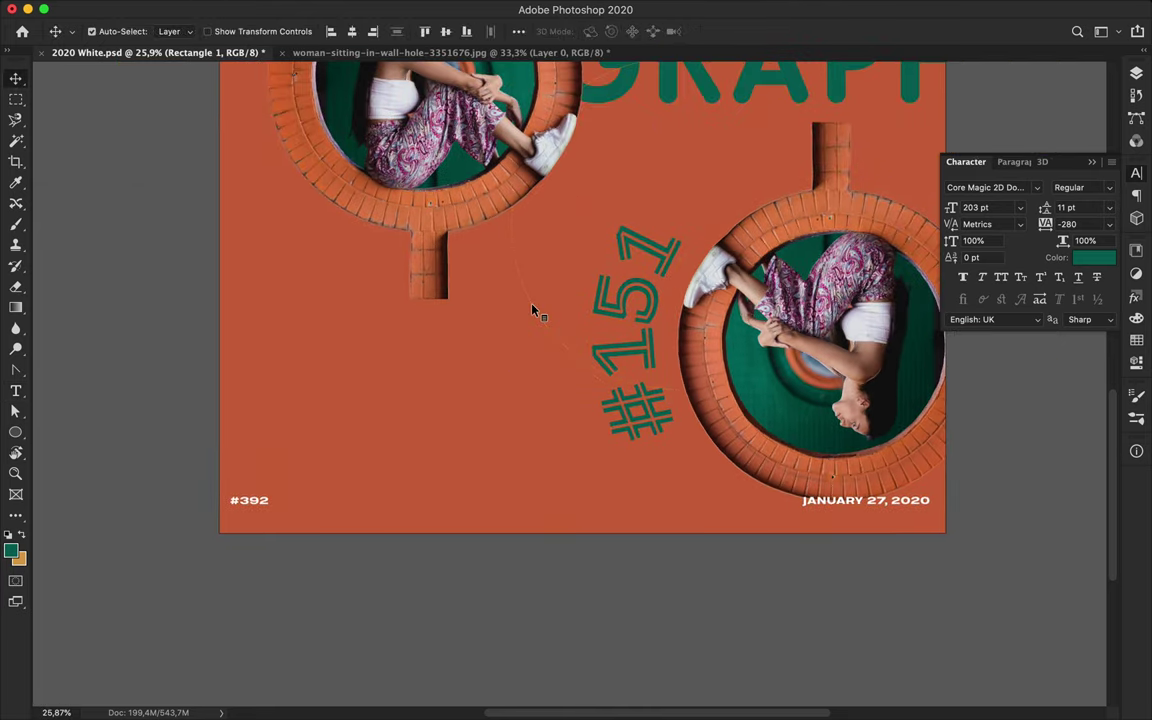
Select the GRAPH title layer and expand the Photographs group in Layers
left_click_drag(477, 341, 490, 302)
scroll(540, 400, "down", 3)
scroll(560, 450, "down", 2)
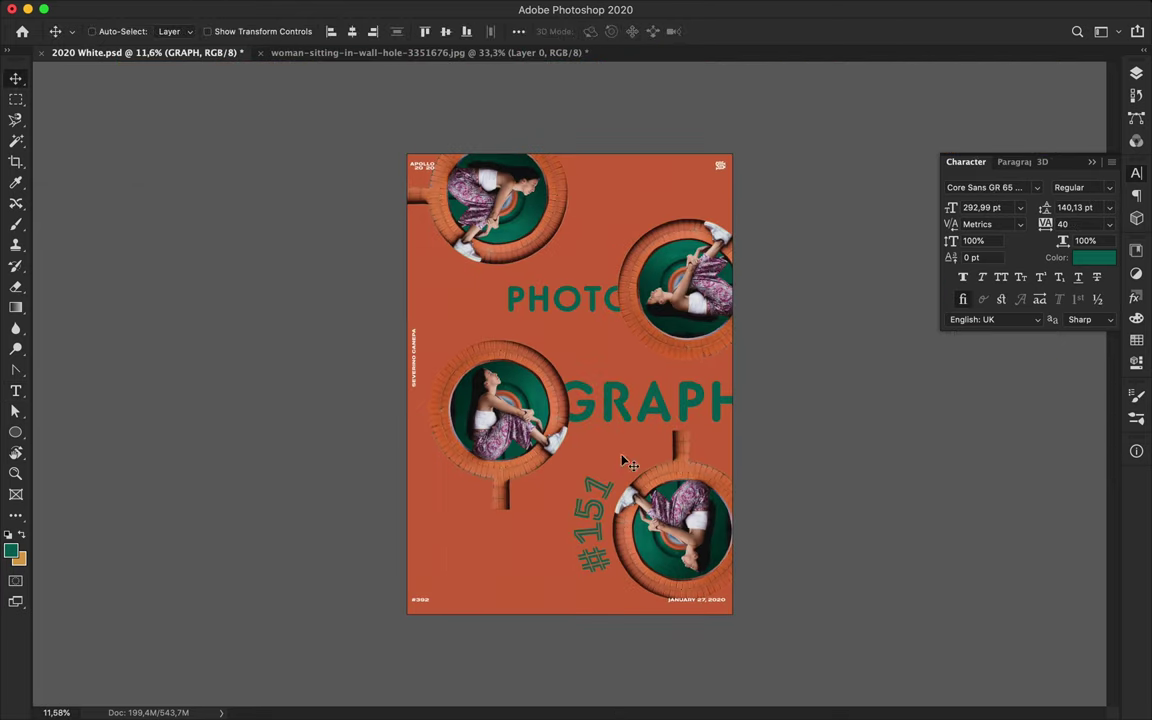
scroll(579, 497, "up", 1)
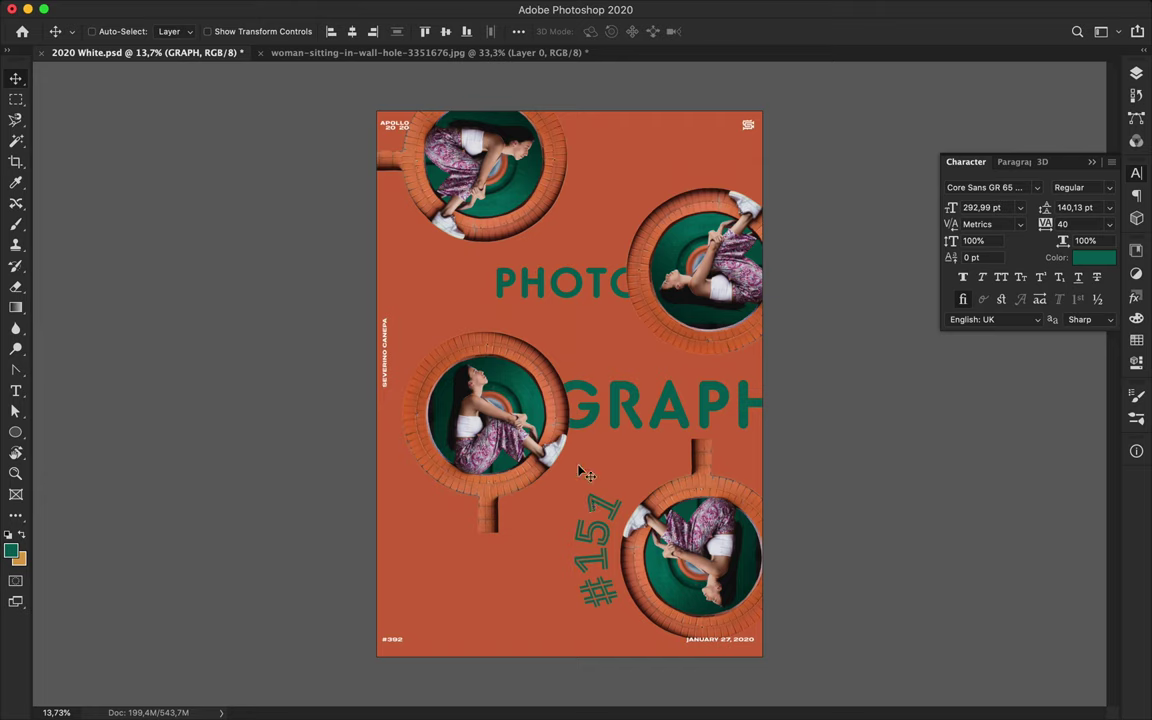
left_click(1136, 72)
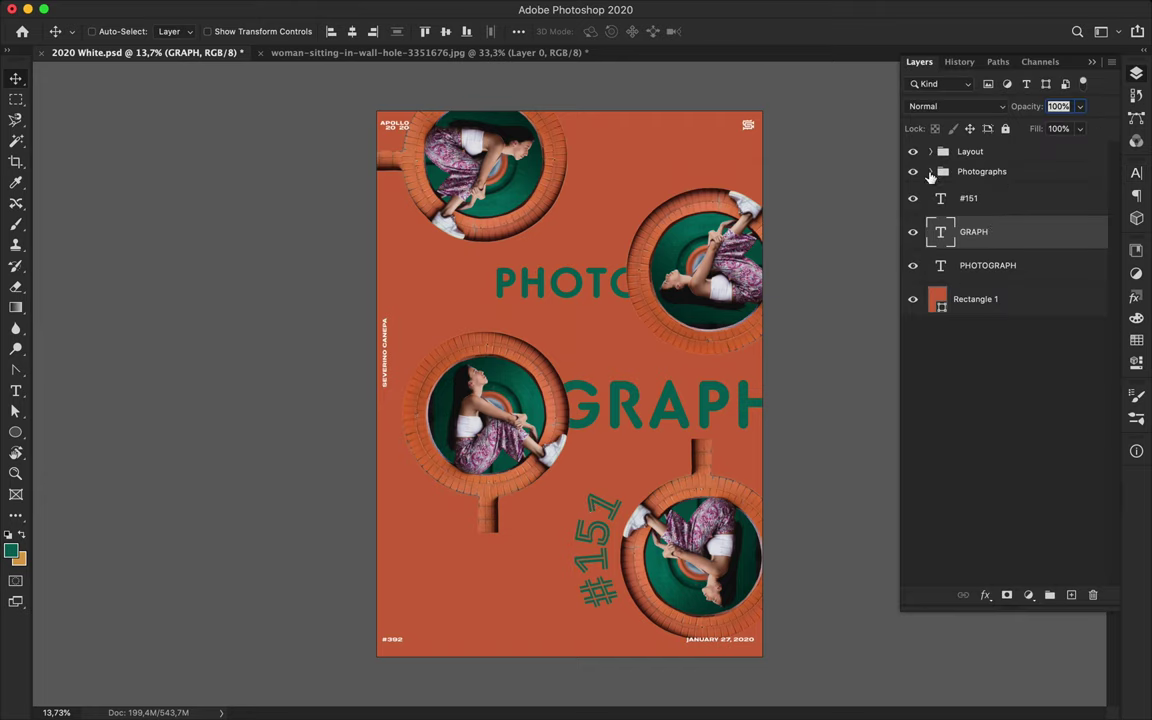
left_click(931, 171)
scroll(569, 387, "up", 2)
scroll(569, 387, "up", 2)
Draw green, outline-free shapes around the middle-left brick ring and position them
key("u")
left_click_drag(582, 595, 599, 614)
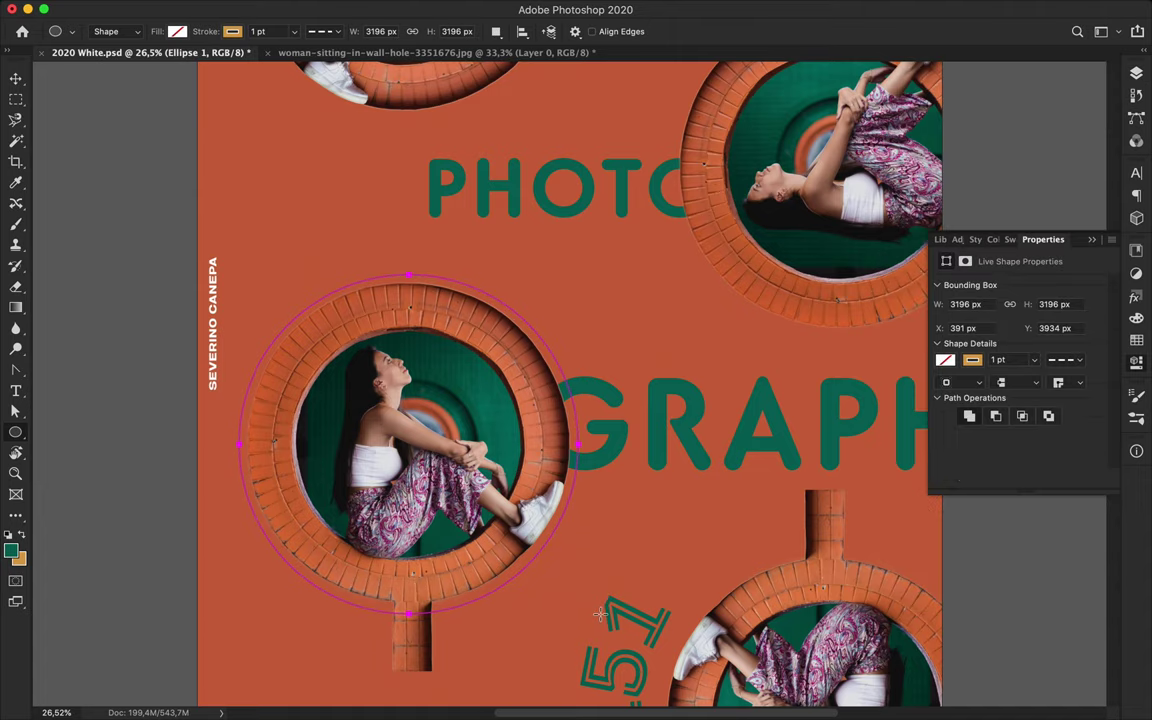
left_click(232, 31)
left_click(130, 68)
left_click(177, 31)
left_click(90, 72)
key("v")
key("u")
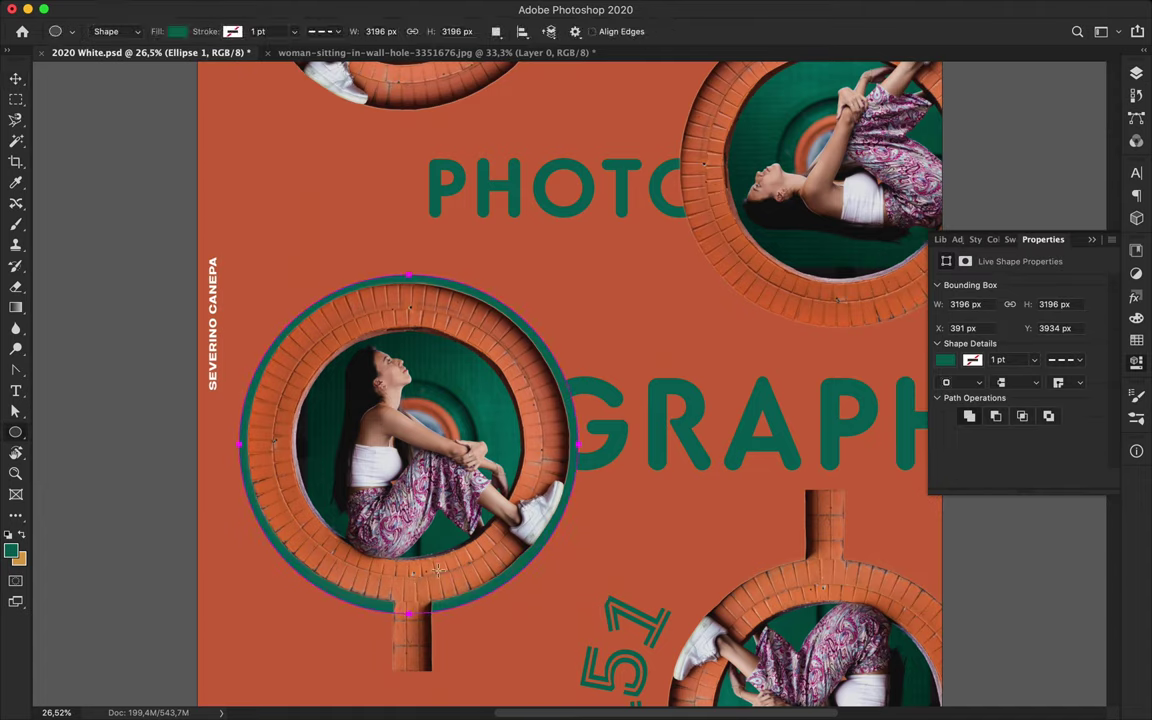
left_click_drag(440, 682, 440, 682)
key("v")
mouse_move(510, 432)
left_mouse_down()
mouse_move(548, 432)
mouse_move(518, 436)
left_mouse_up()
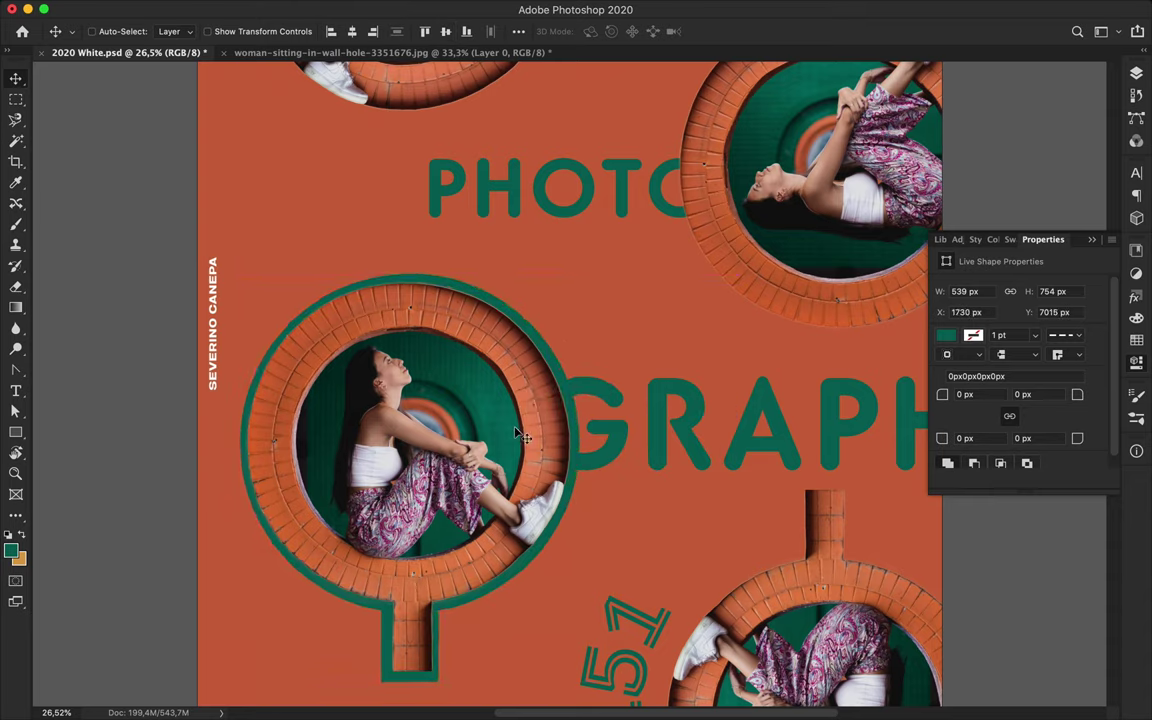
Select Rectangle 2 and Ellipse 1, then close the poster, saving changes
left_click(392, 668)
left_click(497, 594)
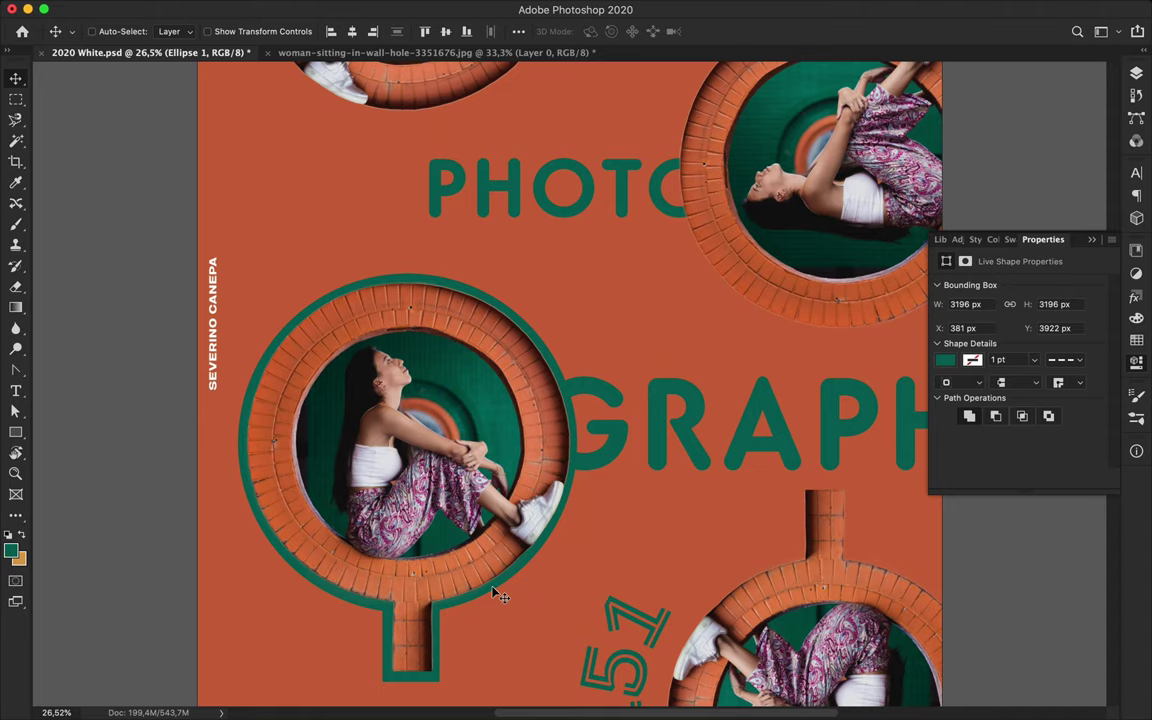
left_click(441, 628, "shift")
key("F7")
key("super+w")
key("Return")
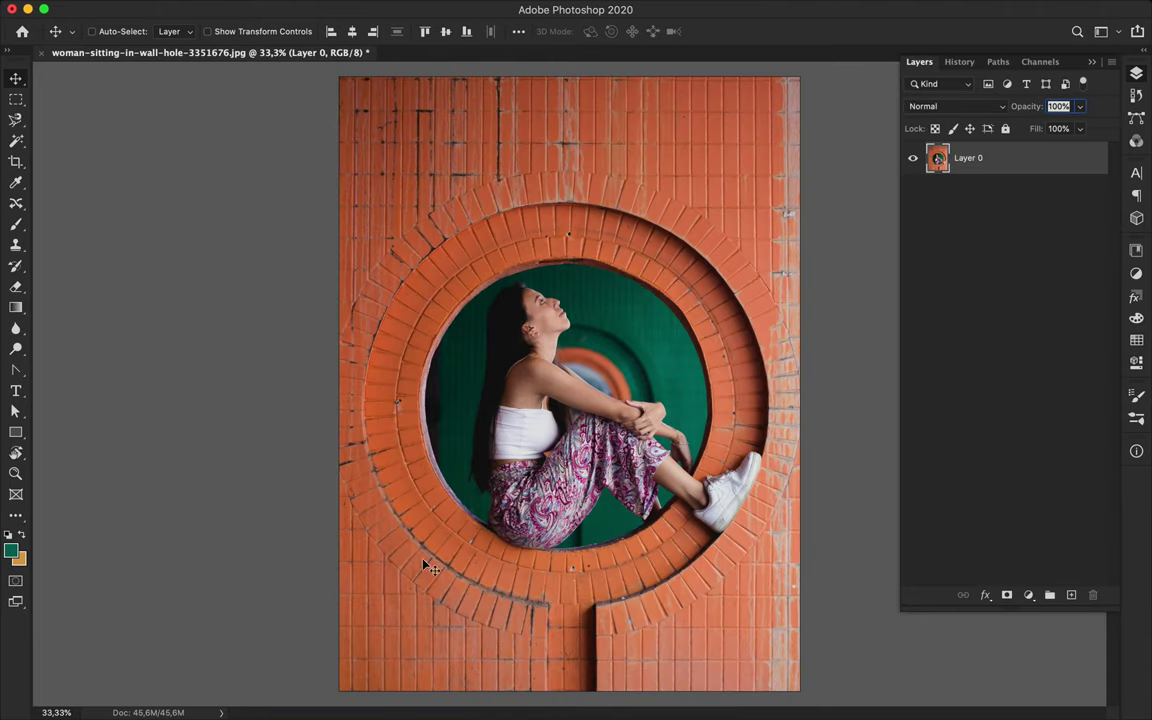
left_click(123, 8)
Reopen 2020 White.psd from recent files and select the Layer 2 brick ring
left_click(399, 89)
scroll(619, 487, "up", 3)
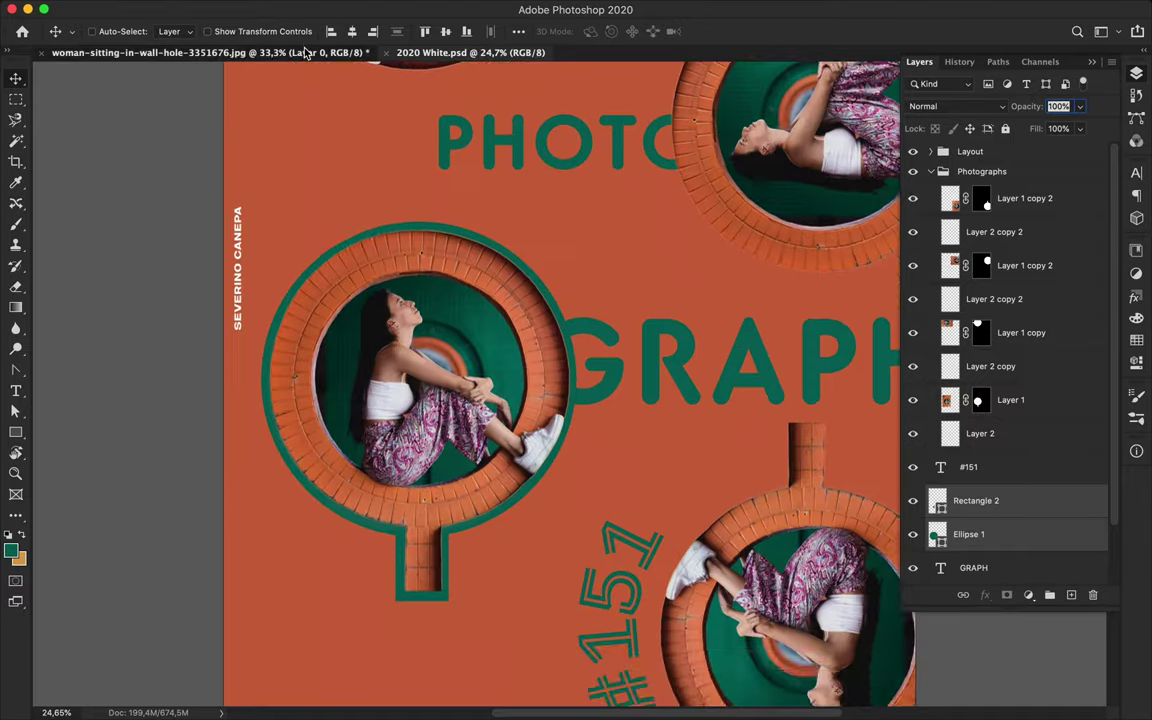
scroll(603, 360, "down", 2)
left_click(985, 434)
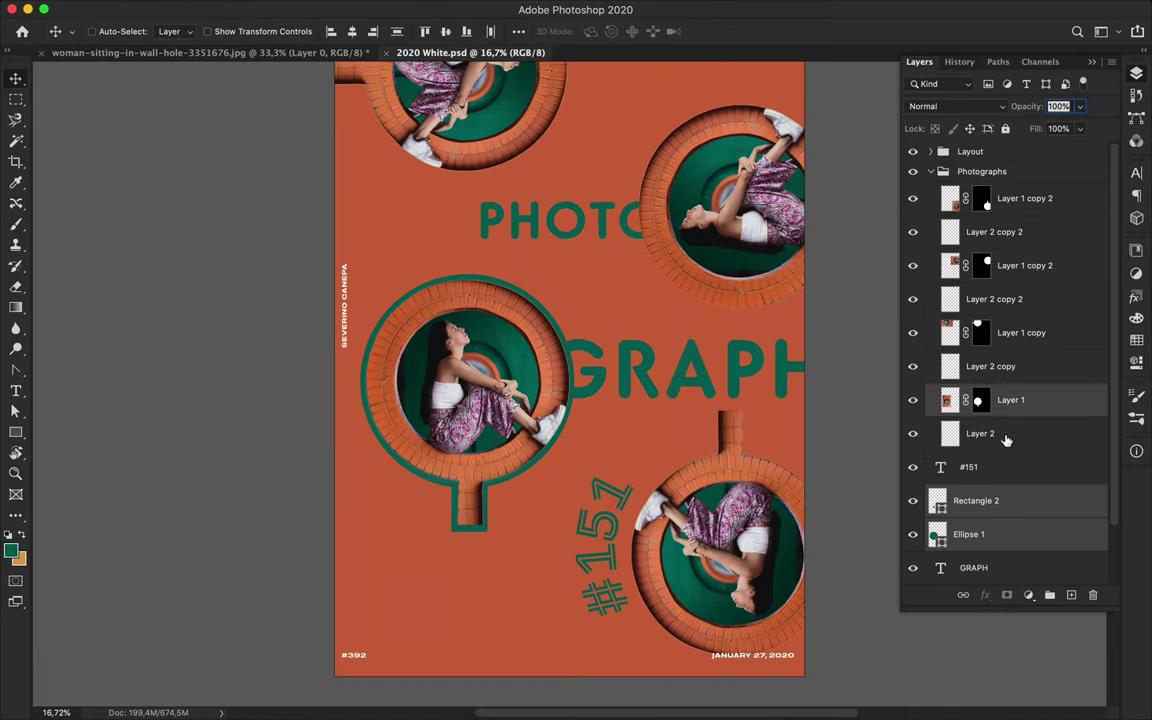
key("ctrl+t")
key("Escape")
key("ctrl+t")
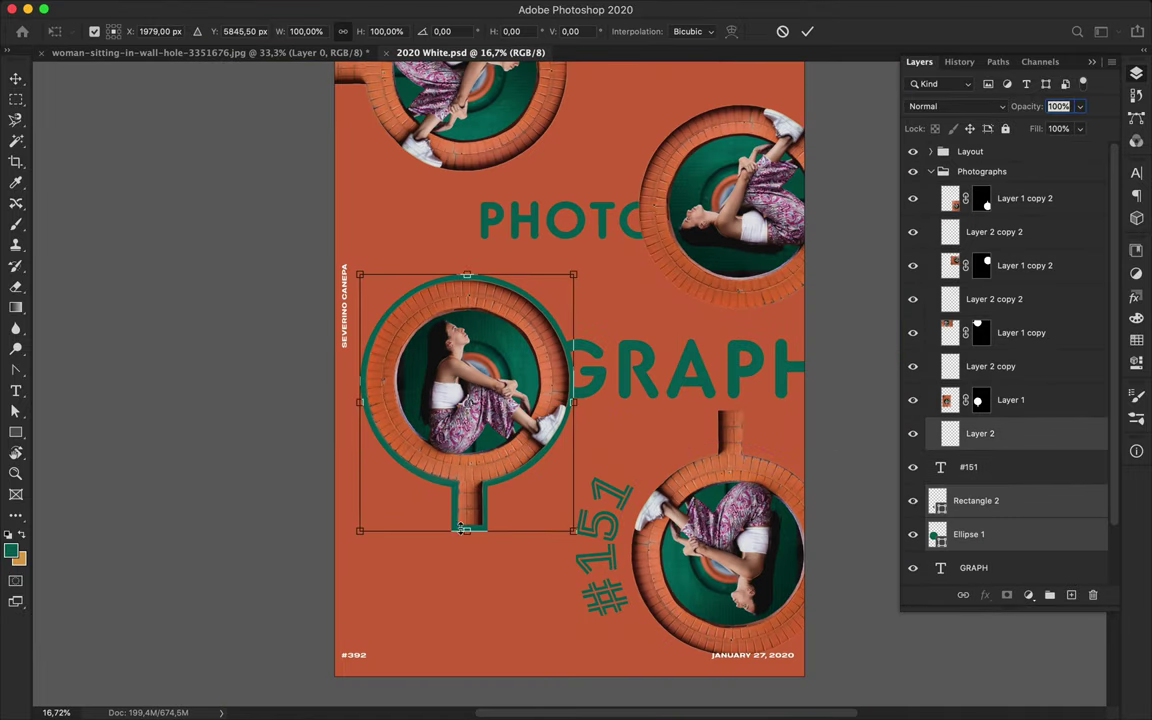
right_click(477, 428)
key("Escape")
key("Escape")
Enlarge the Layer 1 seated-woman photo in the Q and reposition it
left_click(1010, 400)
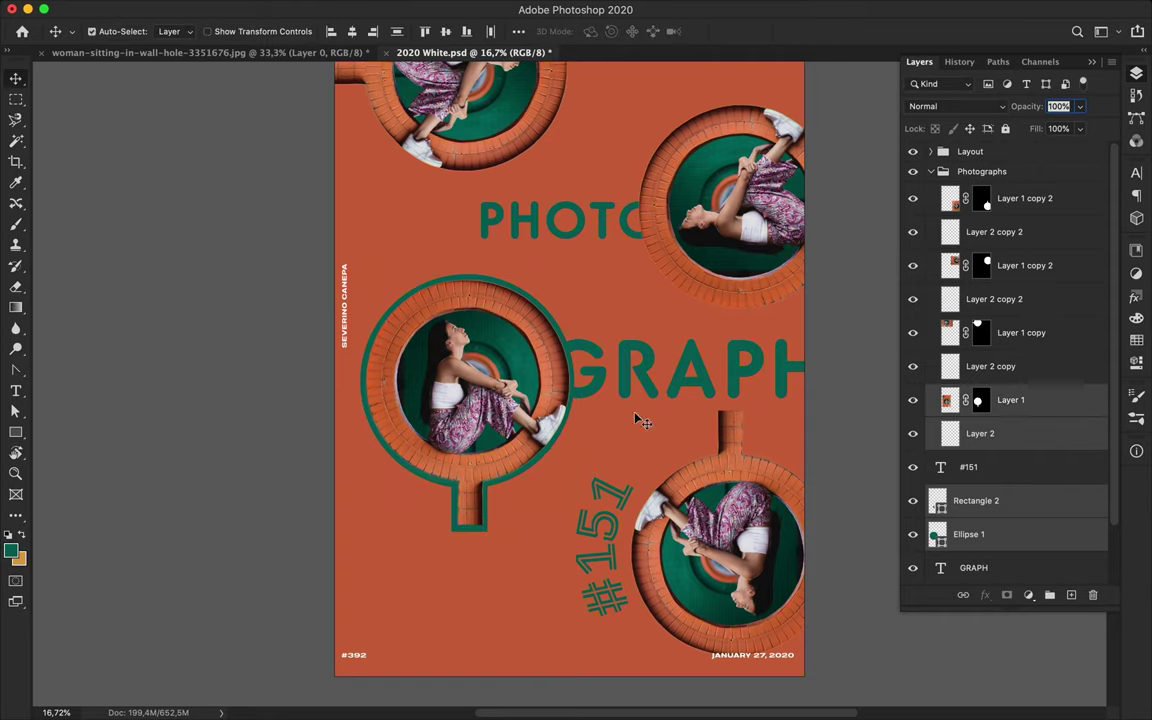
key("ctrl+t")
left_click_drag(468, 532, 473, 617)
key("Return")
left_click_drag(545, 410, 514, 362)
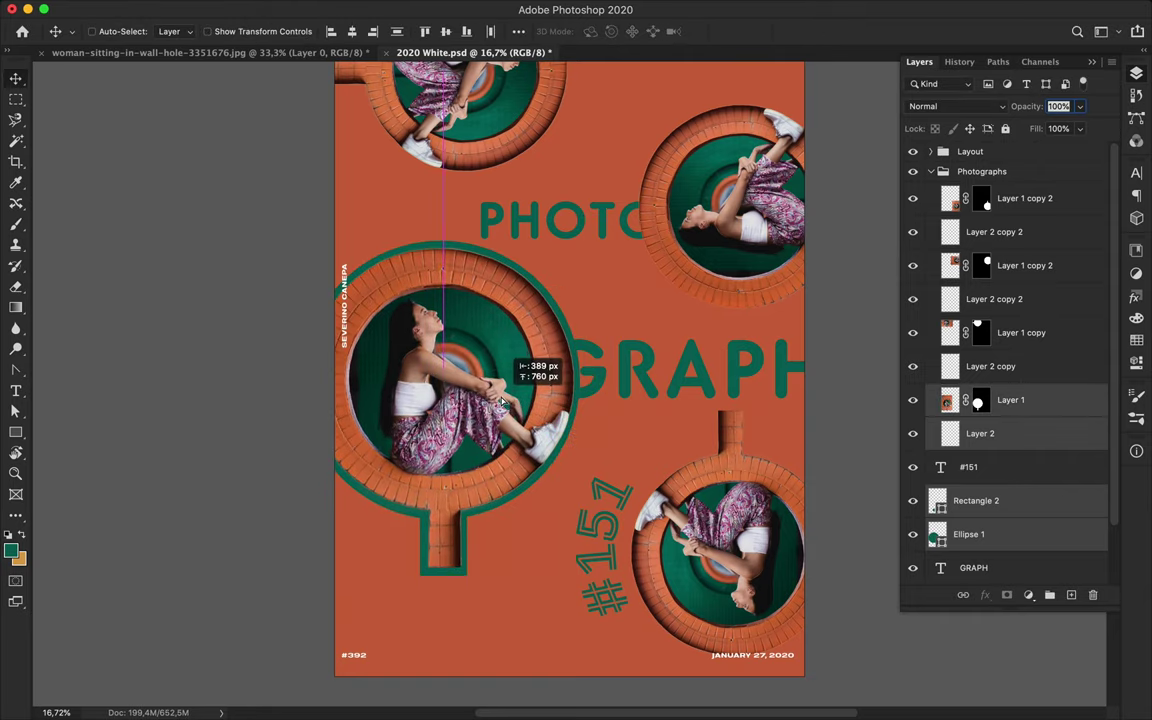
key("ctrl+0")
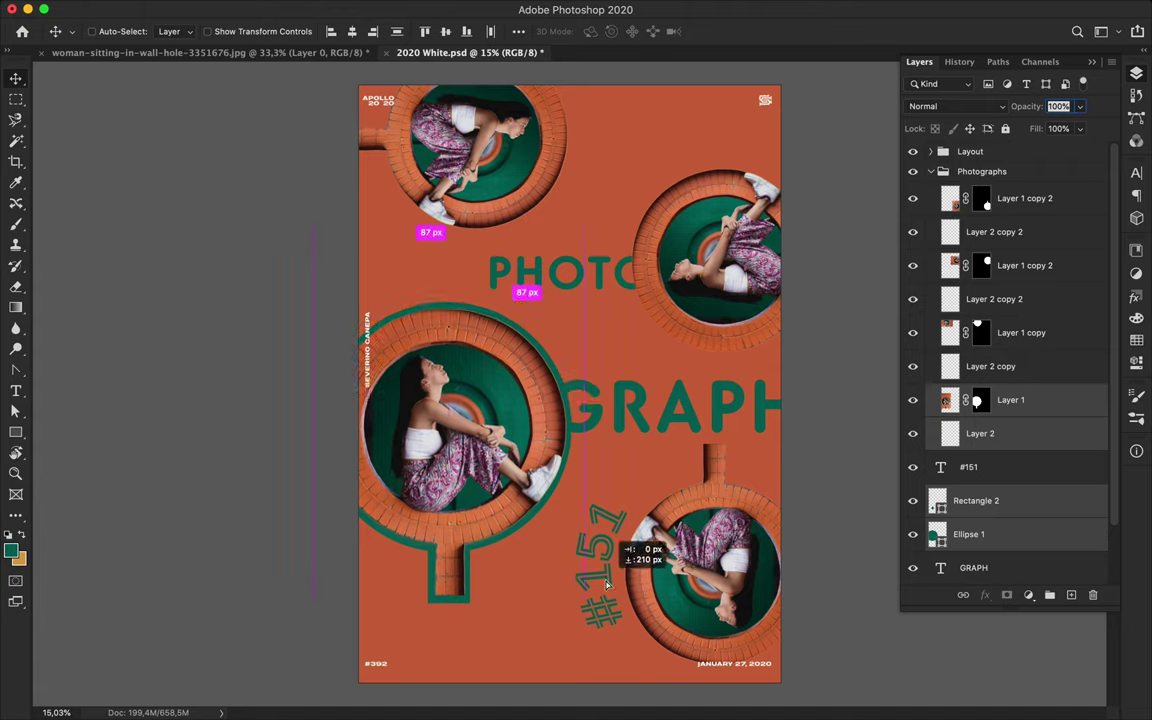
left_click_drag(643, 401, 643, 413)
Place a tilted copy of #151 at the top right, sized 73 pt
left_click(968, 467)
left_click_drag(603, 592, 705, 150)
key("ctrl+t")
mouse_move(791, 365)
left_mouse_down()
mouse_move(586, 160)
mouse_move(670, 150)
left_mouse_up()
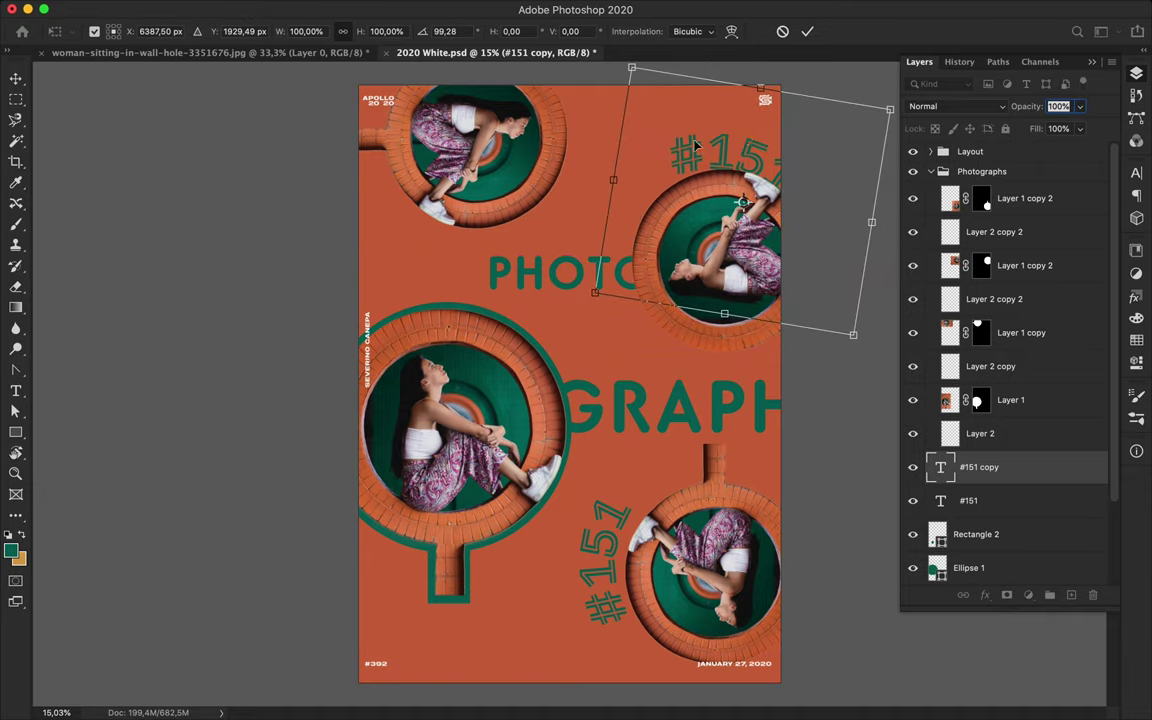
key("Return")
left_click(1136, 172)
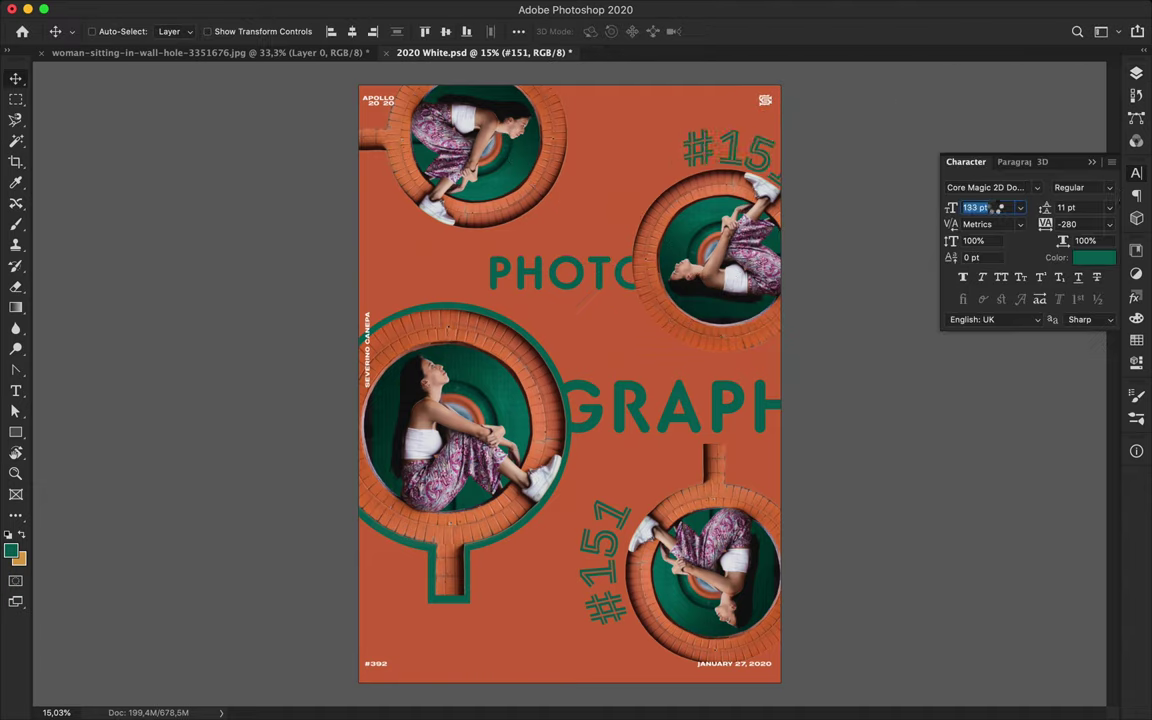
type("73")
key("Return")
Rotate the #151 copy further to follow the top-right circle
key("ctrl+t")
left_click_drag(866, 104, 850, 90)
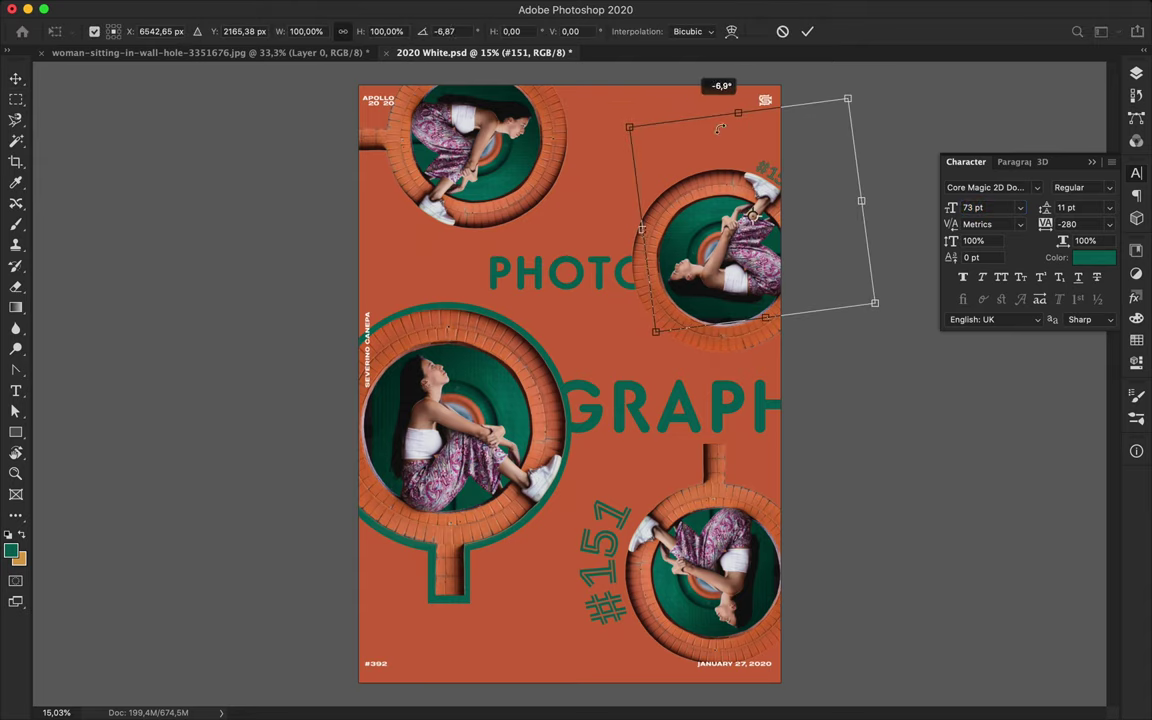
key("Return")
scroll(741, 209, "up", 3)
scroll(773, 157, "down", 5)
scroll(558, 275, "down", 2)
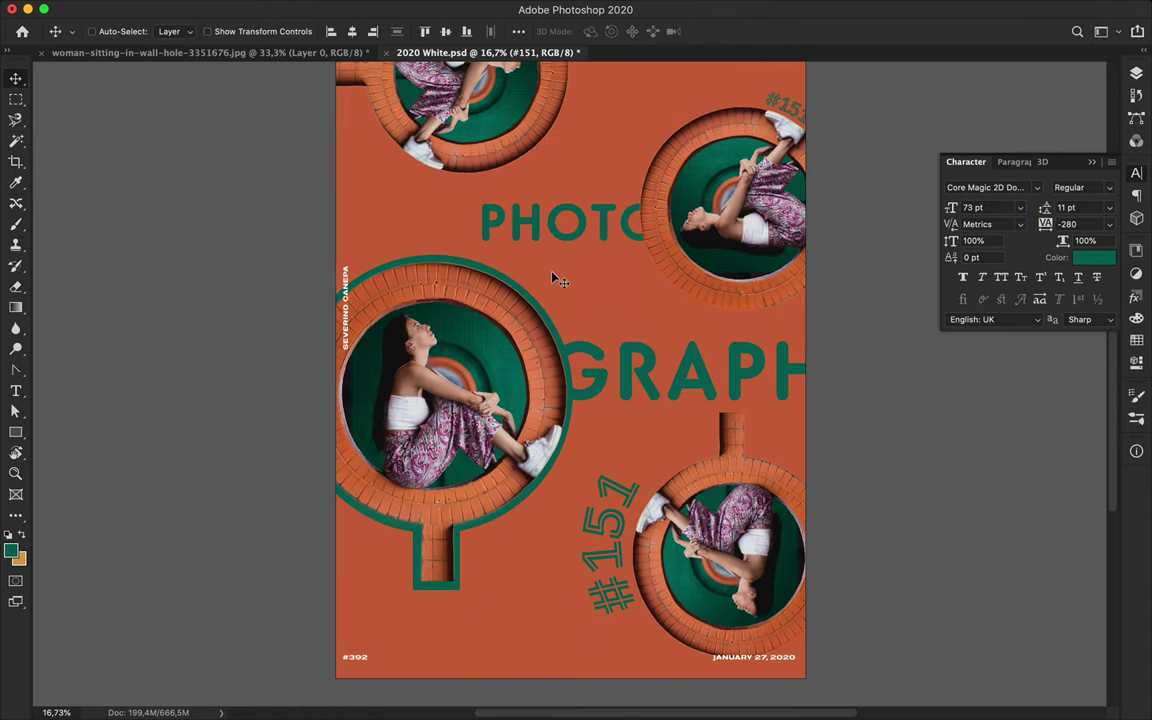
scroll(599, 283, "up", 5)
scroll(597, 450, "down", 5)
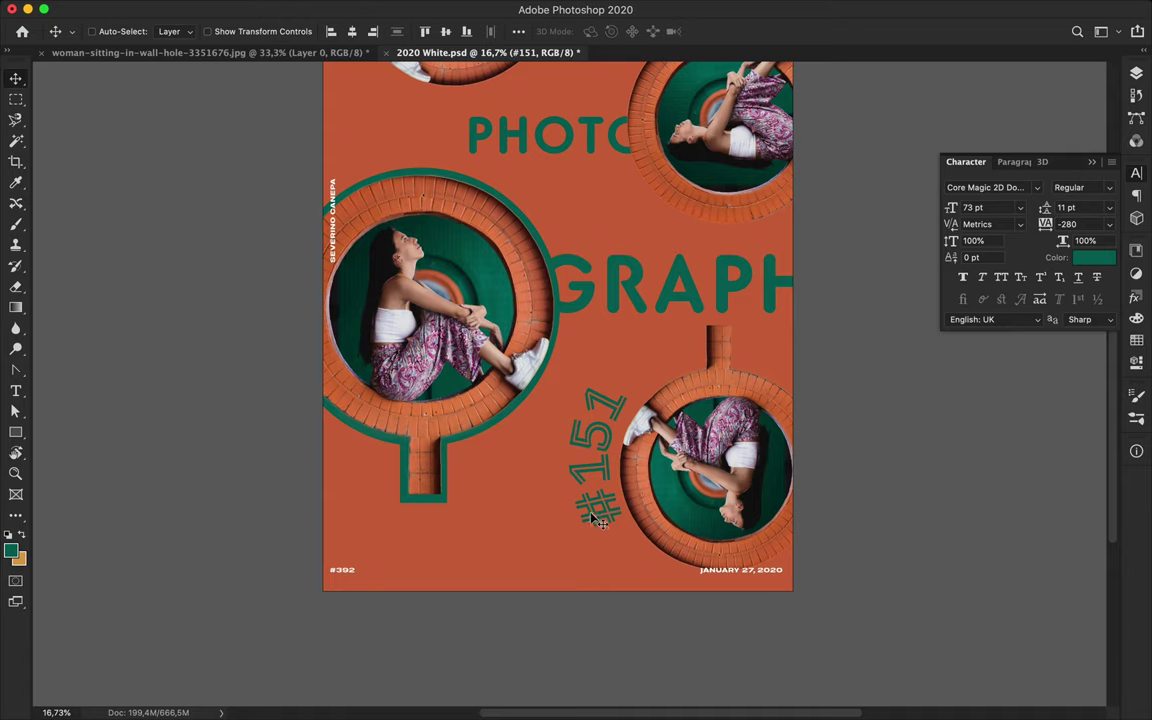
Scale GRAPH larger and place the H copy at the poster's lower left
key("ctrl+t")
left_click_drag(818, 240, 825, 215)
key("Return")
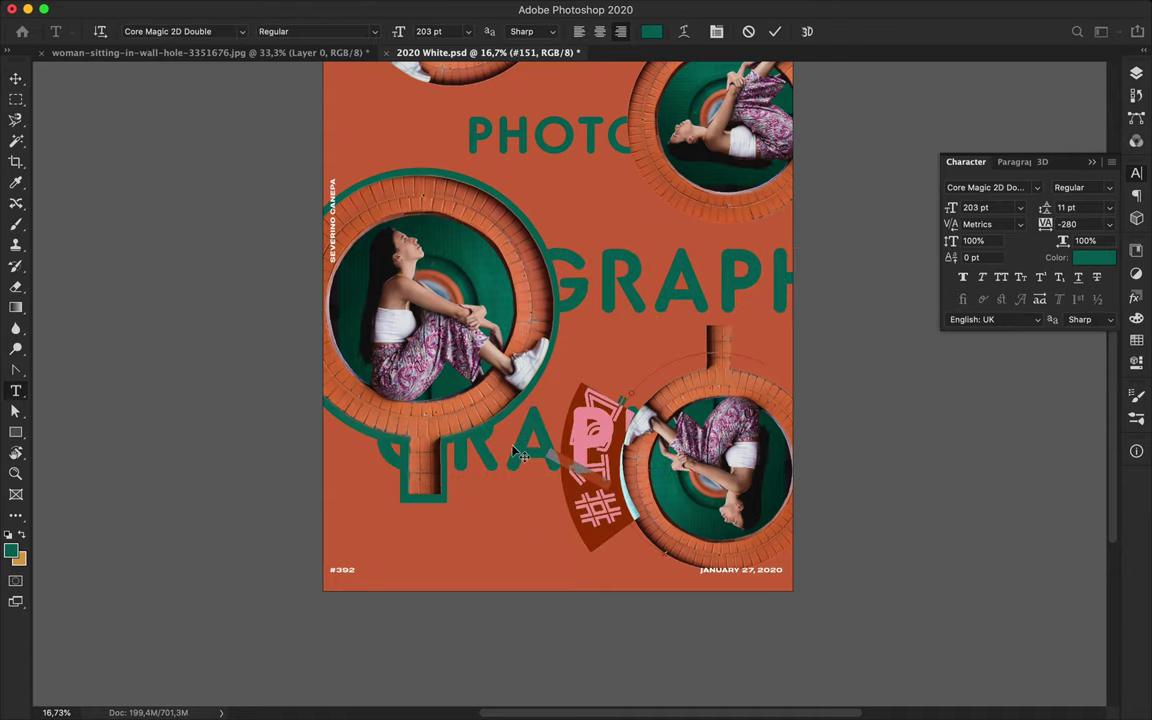
left_click_drag(637, 447, 432, 468)
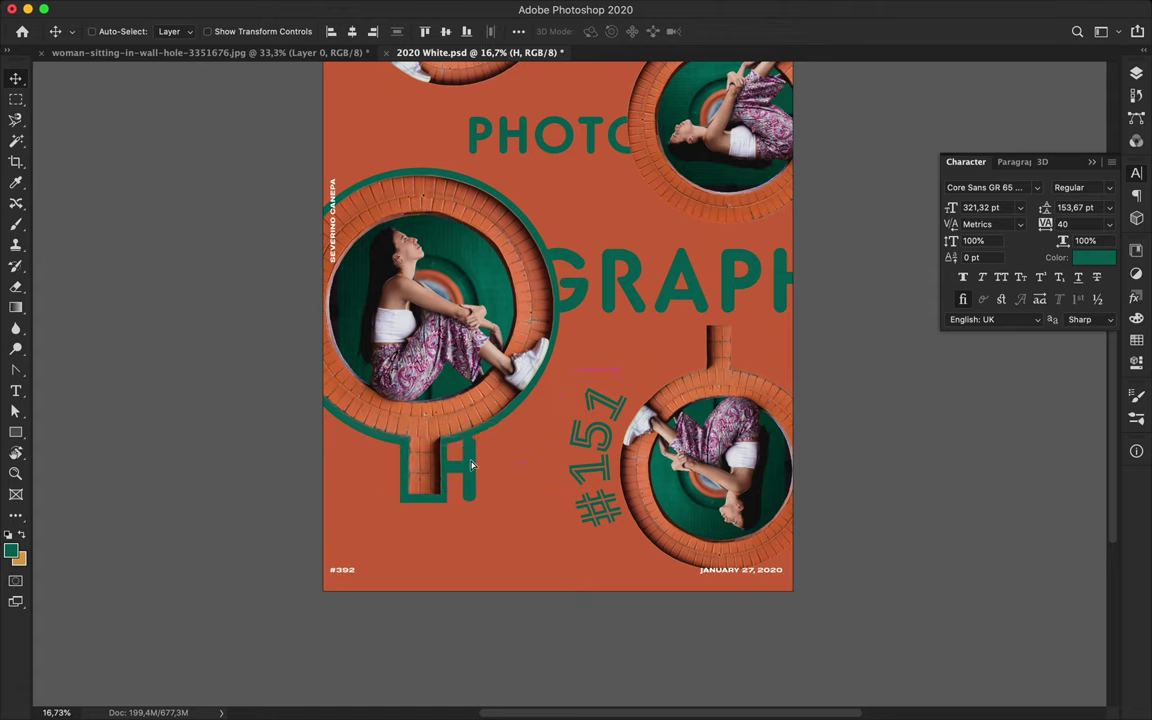
Add a new guide layout, enable snapping, and move the selected artwork up about 245 px
scroll(545, 470, "up", 5)
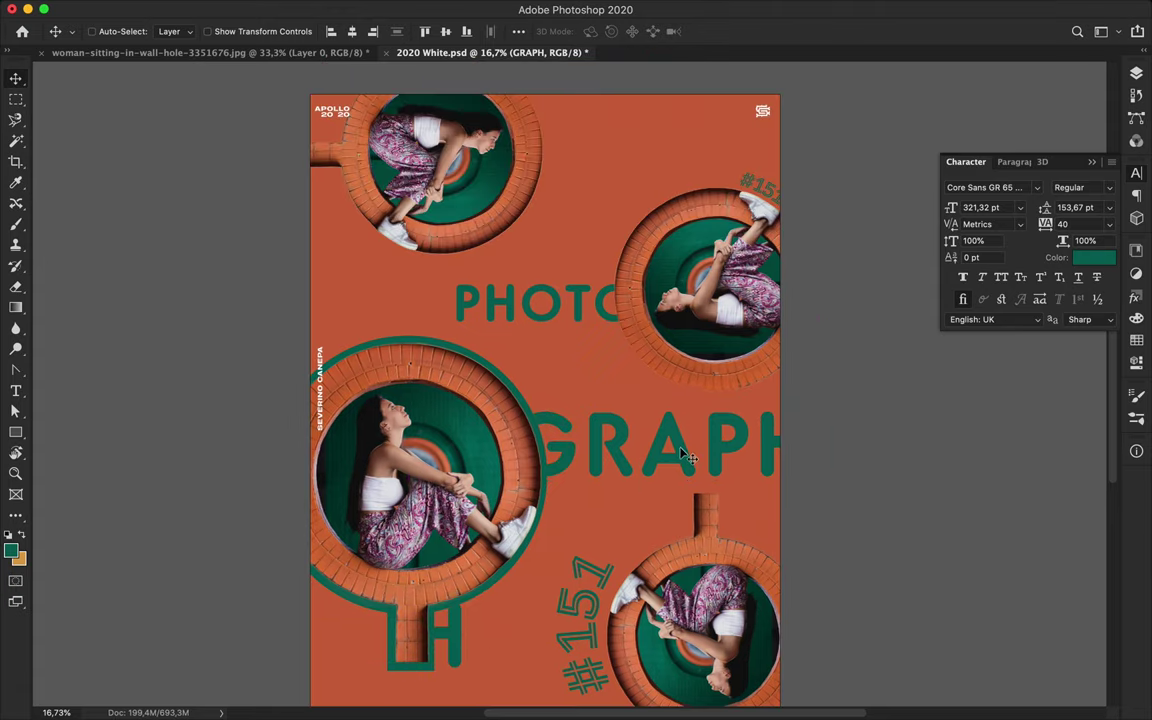
left_click(411, 9)
left_click(488, 483)
left_click(884, 93)
left_click(442, 10)
left_click(476, 365)
mouse_move(626, 485)
left_mouse_down()
mouse_move(626, 430)
mouse_move(326, 606)
left_mouse_up()
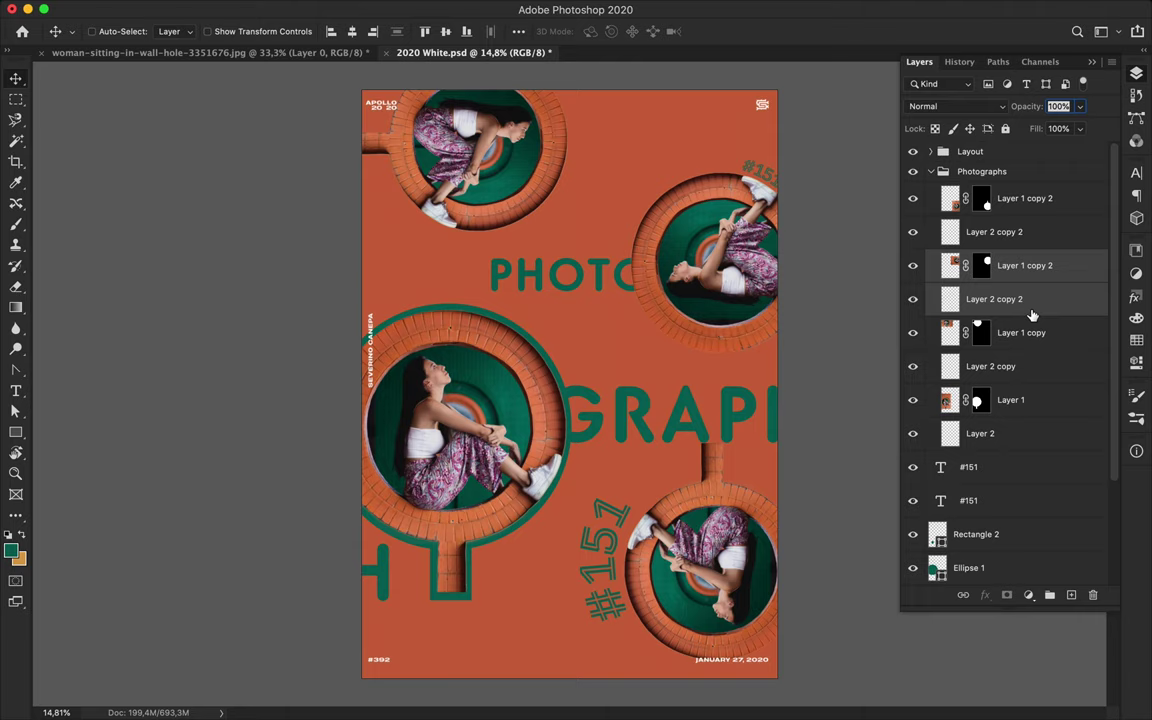
Shrink the top-right photo circle and move it next to PHOTO
left_click_drag(822, 347, 753, 288)
key("Return")
left_click_drag(573, 283, 440, 283)
double_click(463, 275)
key("BackSpace")
key("BackSpace")
key("BackSpace")
key("ctrl+Return")
Move the #151 label above the small circle beside PHOTO
left_click_drag(783, 201, 686, 225)
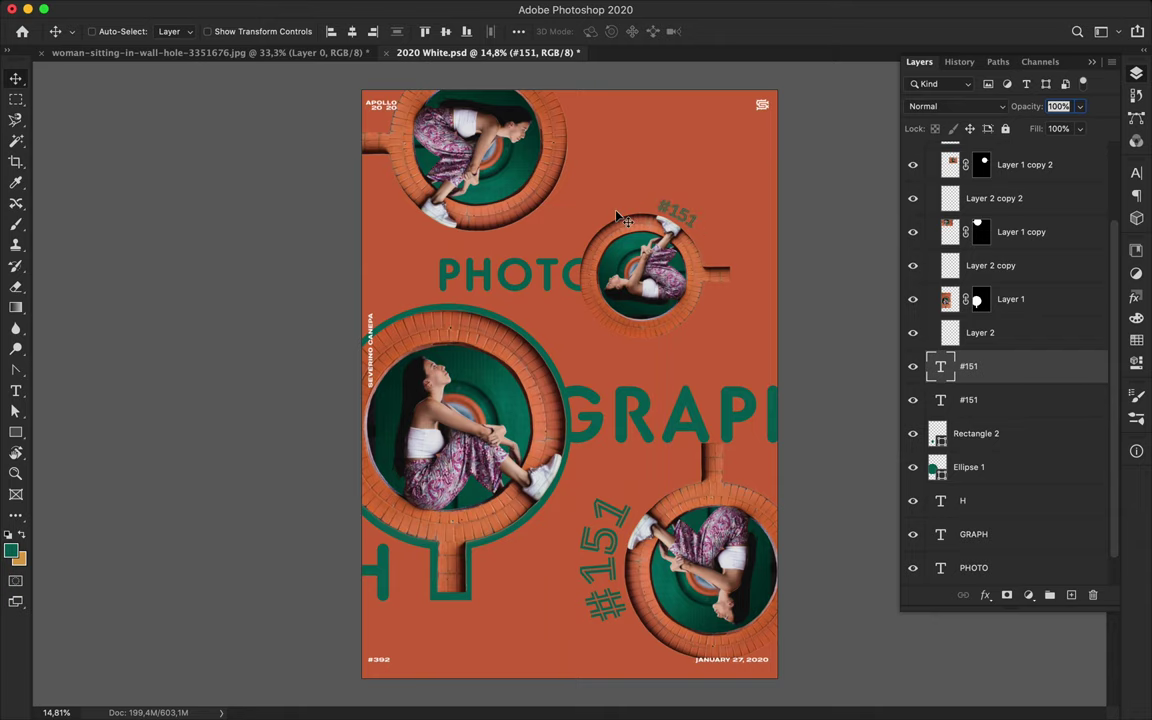
scroll(496, 525, "up", 3)
scroll(496, 530, "down", 2)
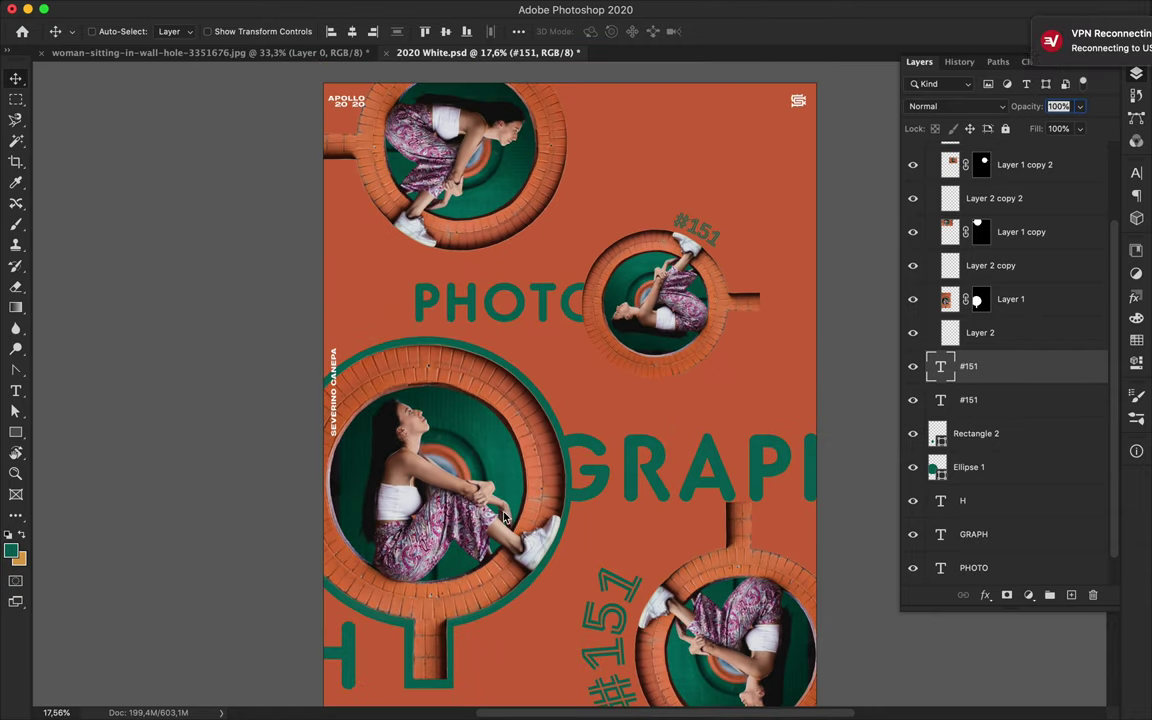
scroll(577, 229, "down", 1)
scroll(697, 208, "down", 1)
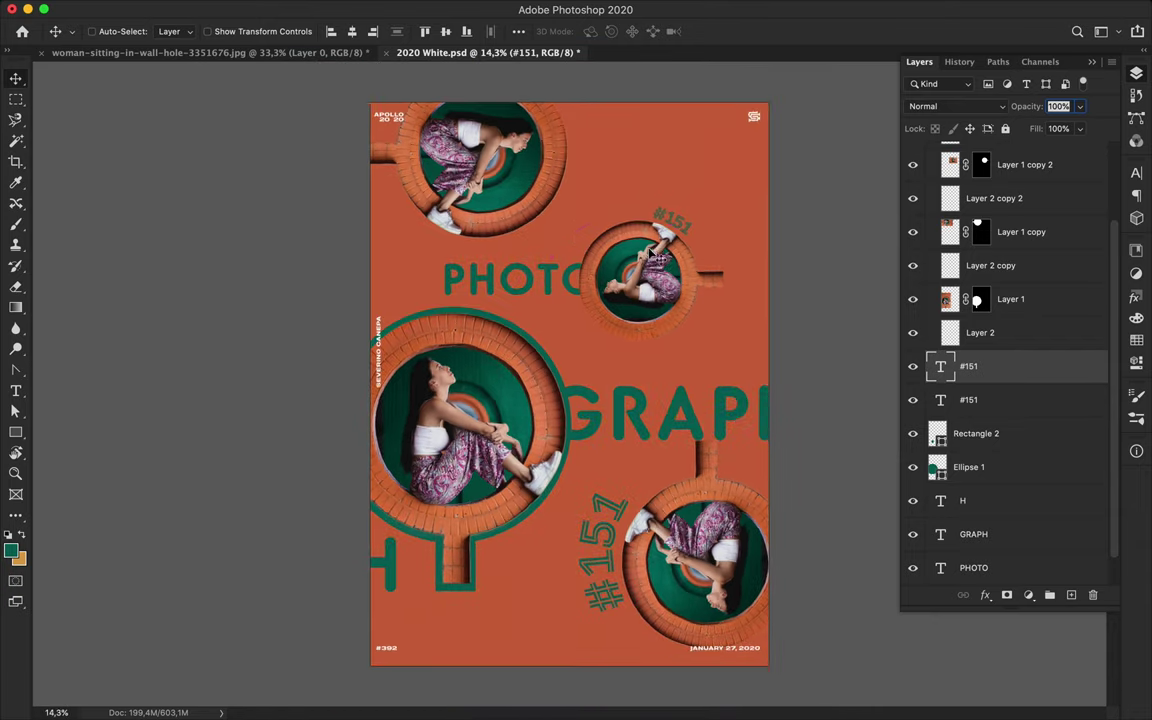
key("u")
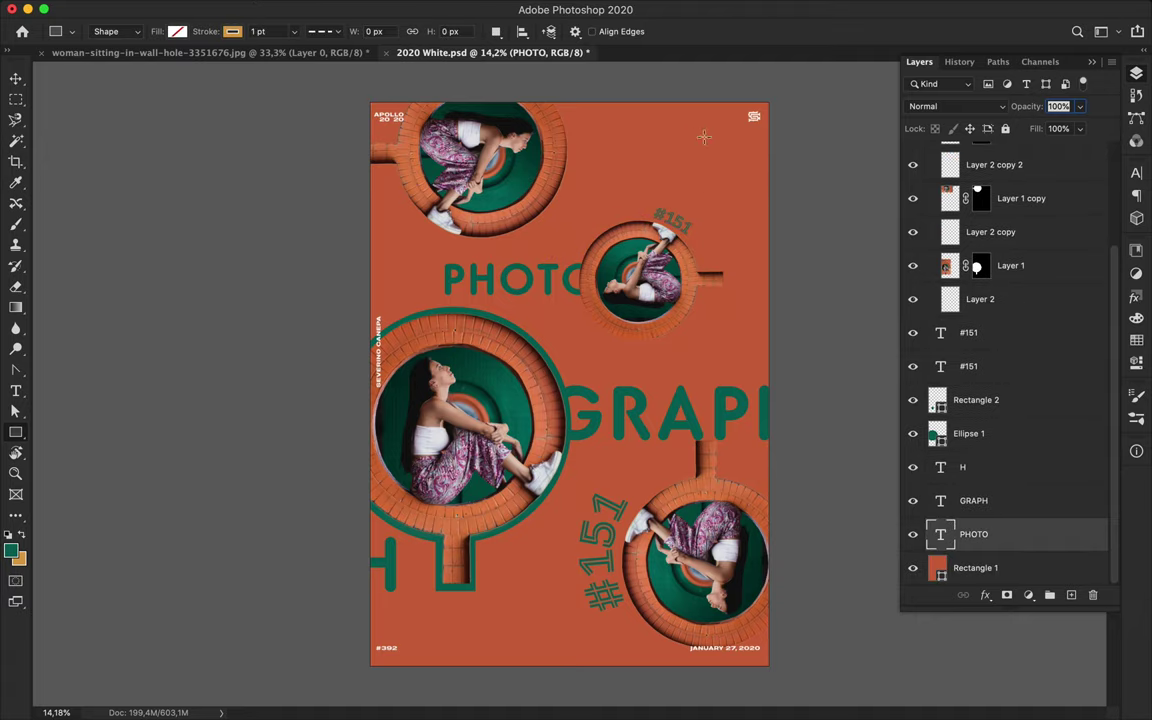
Draw a green, outline-free circle at top right and scale it far past the poster
key("F7")
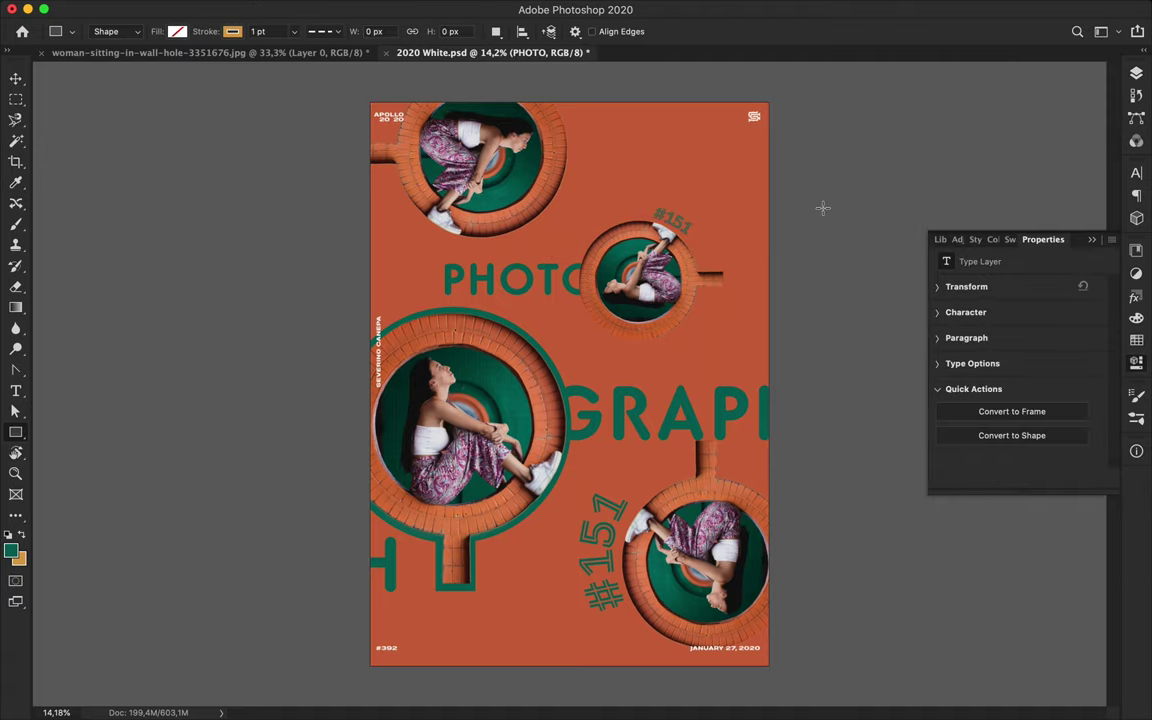
left_click_drag(16, 433, 60, 418)
left_click(177, 31)
left_click(232, 31)
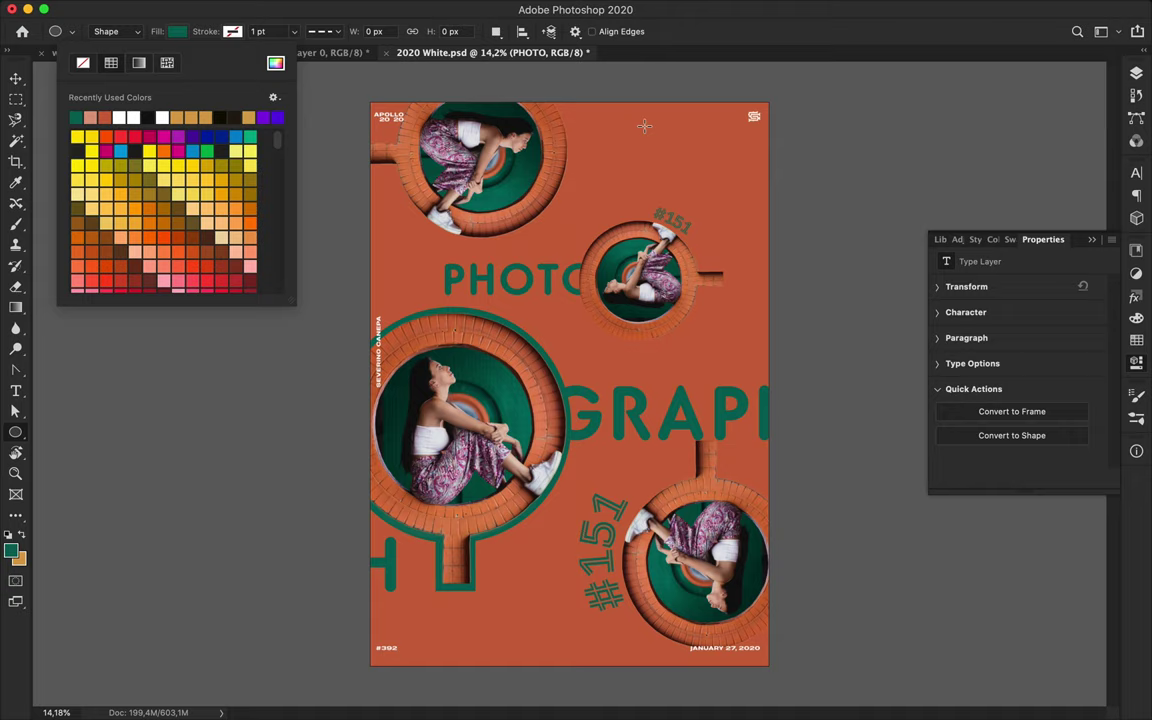
left_click_drag(597, 65, 910, 260)
key("v")
key("ctrl+t")
key("ctrl+minus")
mouse_move(760, 200)
left_mouse_down()
mouse_move(937, 263)
mouse_move(915, 218)
left_mouse_up()
key("Return")
key("a")
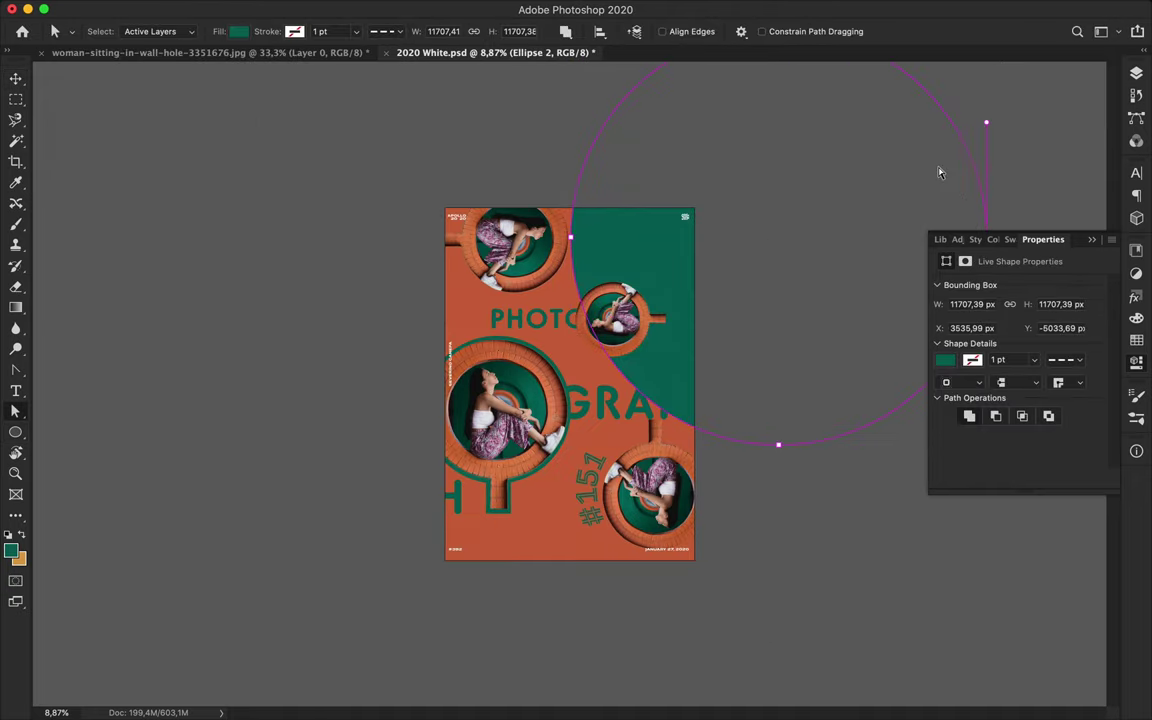
Move the green circle into the top-right corner behind PHOTO, then edit #151's text colour
key("v")
left_click_drag(651, 358, 645, 215)
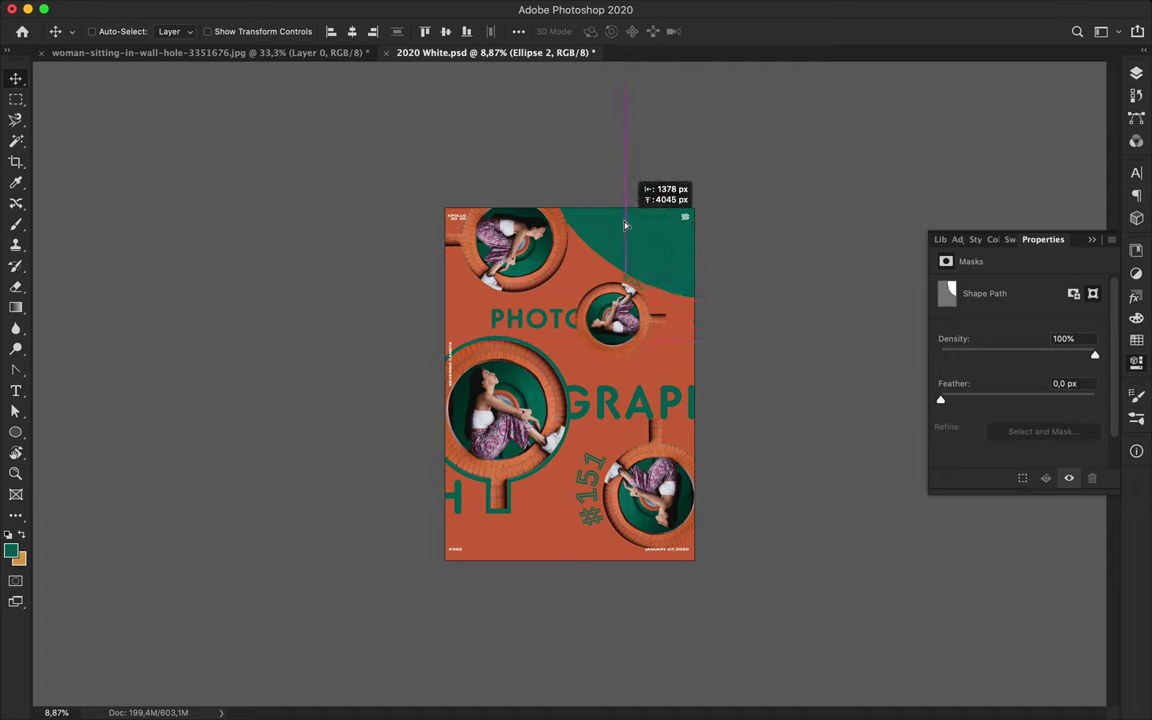
left_click(1136, 73)
left_click_drag(990, 534, 1020, 545)
double_click(940, 298)
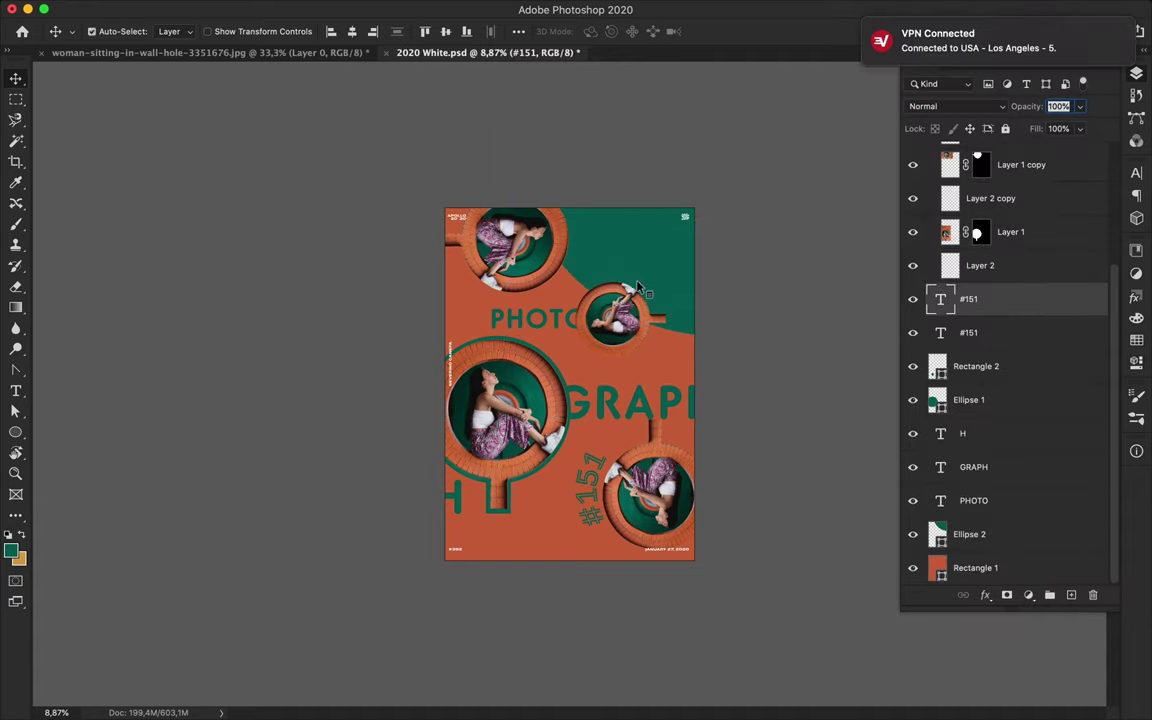
left_click(652, 30)
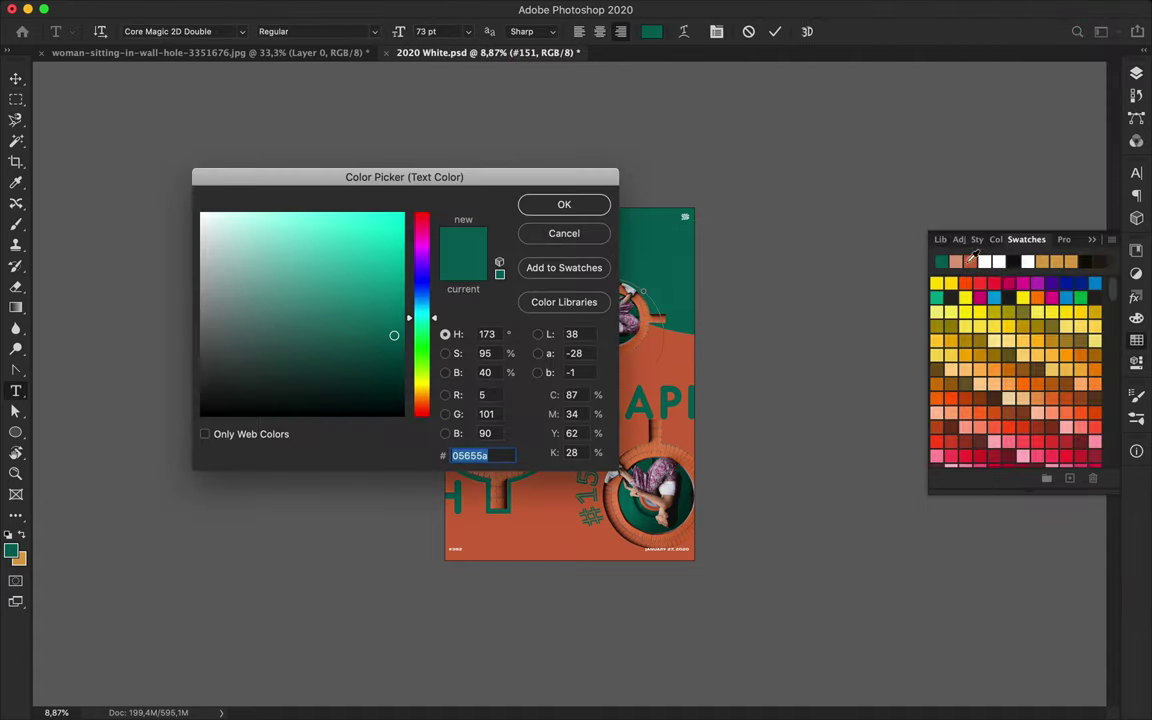
Apply the orange colour to the #151 label and zoom in on its small ring
left_click(556, 207)
scroll(575, 205, "up", 3)
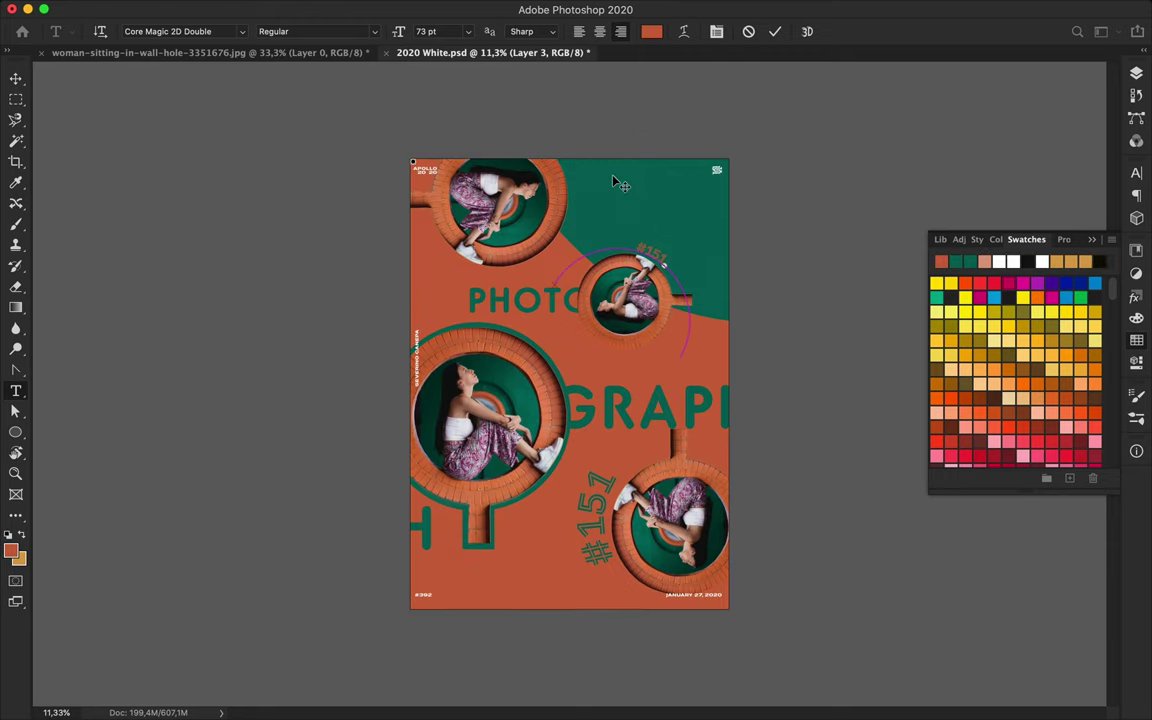
key("ctrl+Return")
key("v")
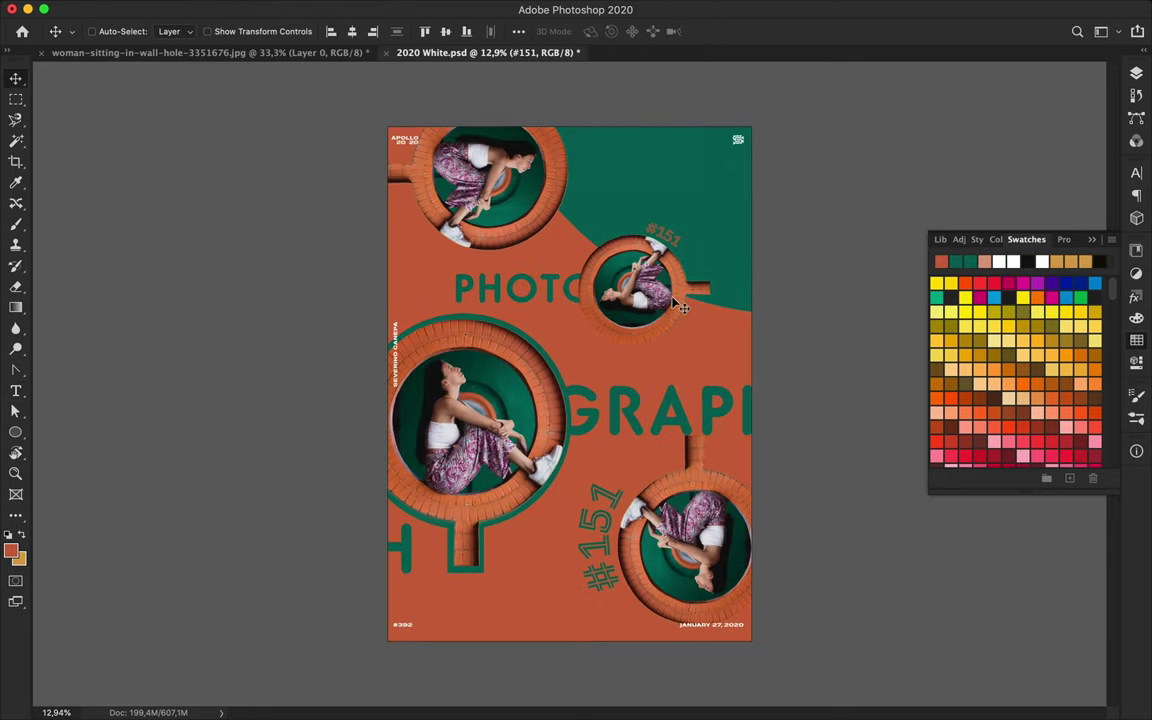
scroll(680, 308, "up", 2)
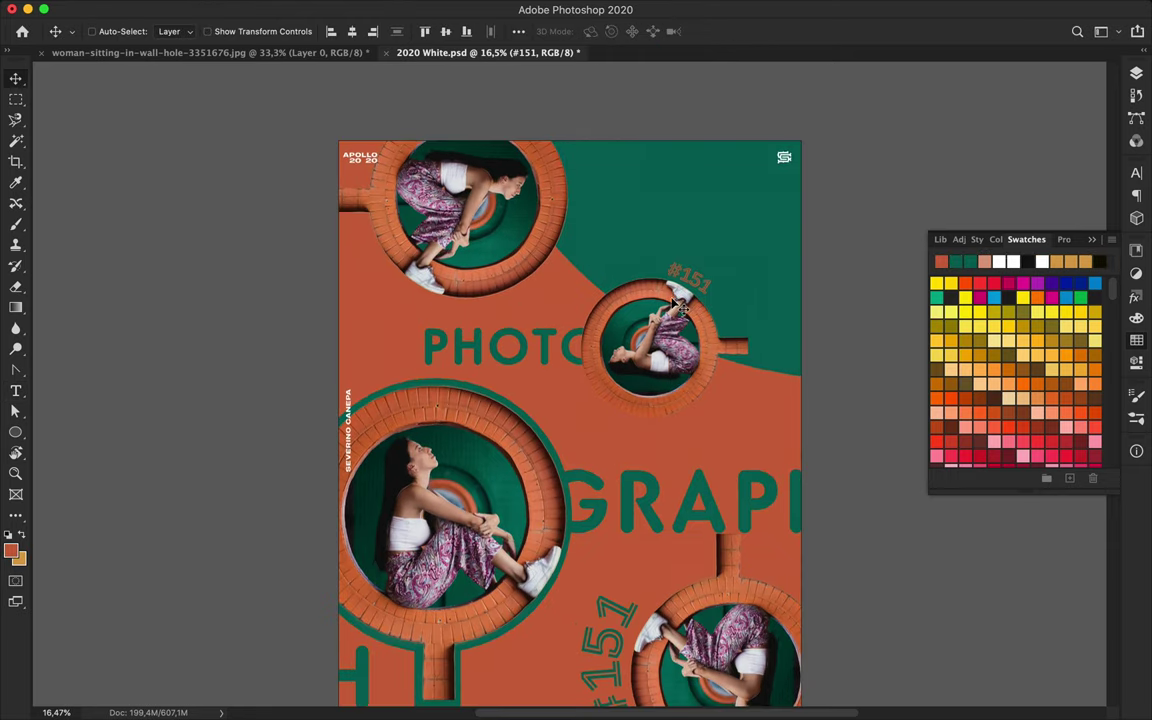
Above PHOTO, draw an unfilled circle around the small #151 photo with a 21 pt solid orange outline
key("u")
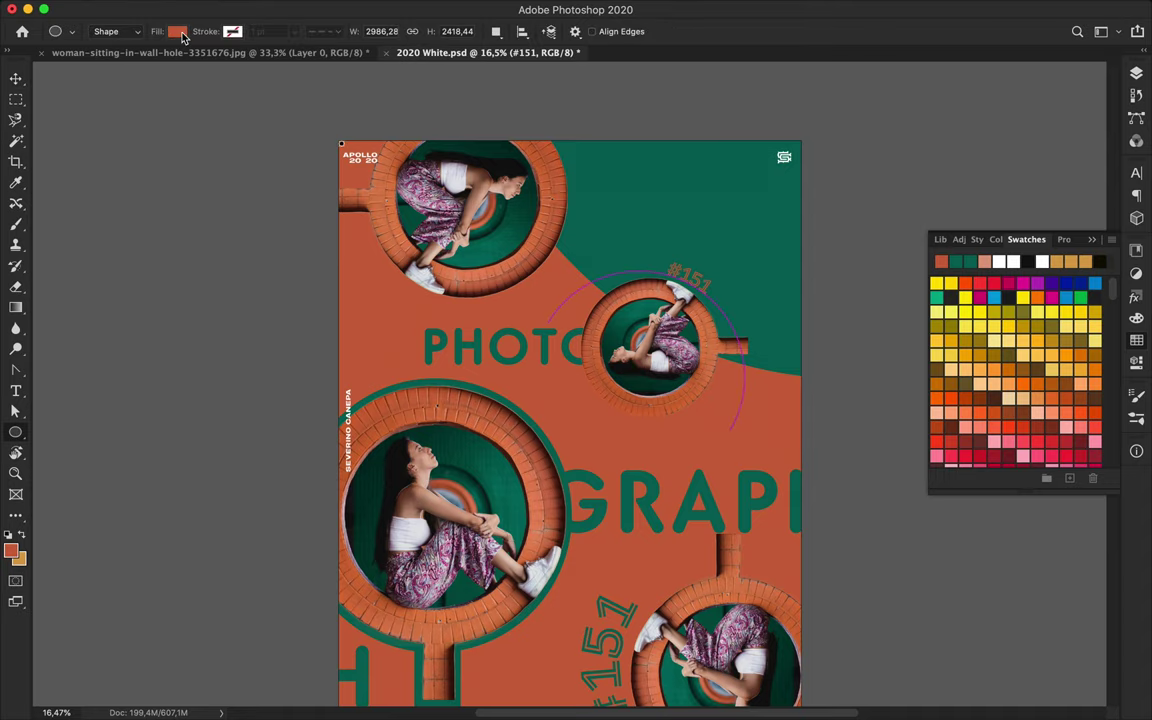
key("F7")
key("alt+bracketright")
left_click(1020, 400)
left_click(177, 31)
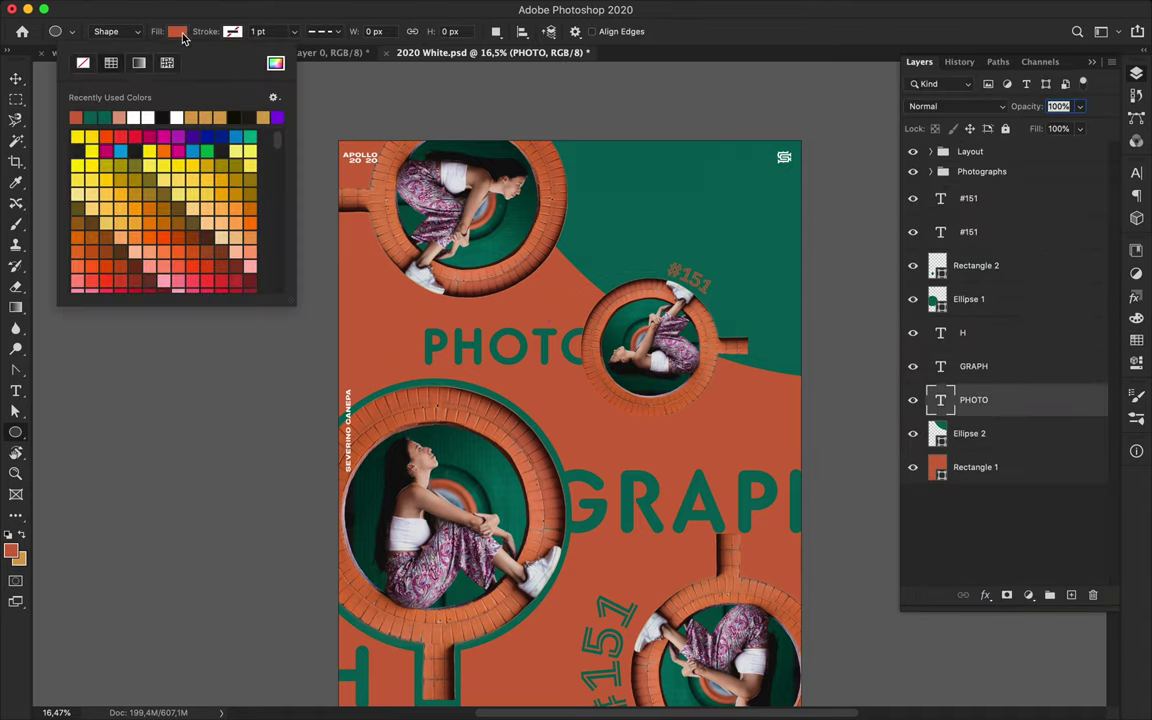
left_click(139, 62)
left_click(671, 298)
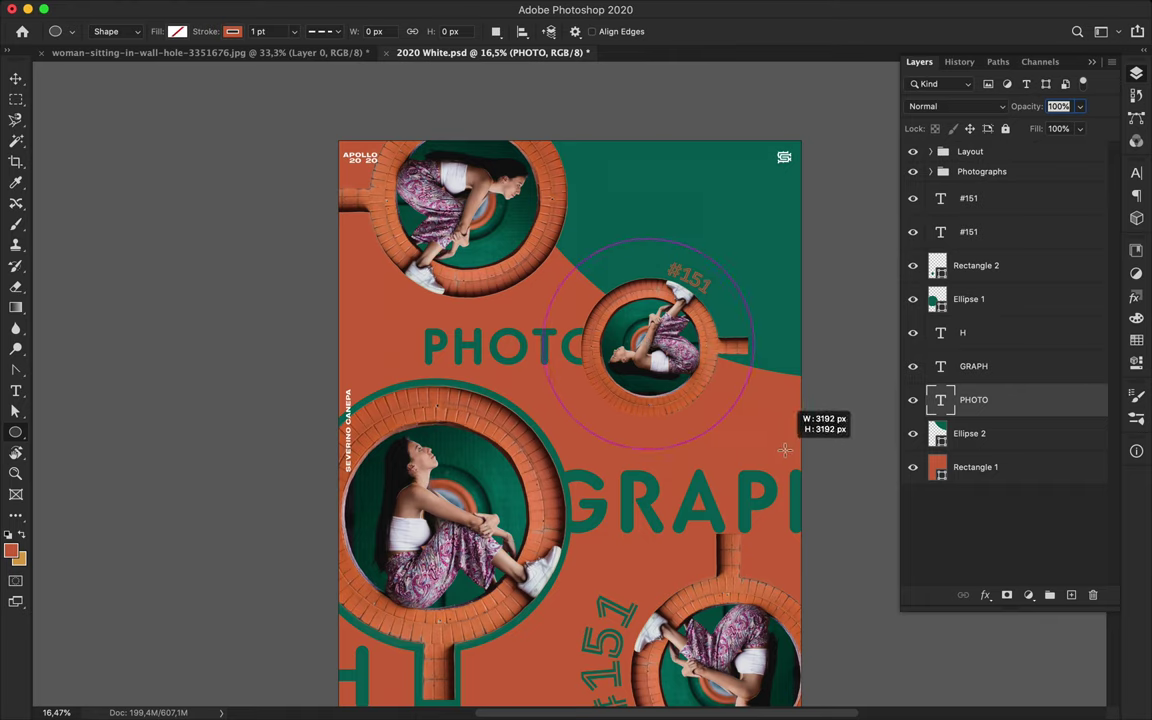
left_click_drag(650, 345, 757, 452)
type("a")
type("21")
left_click(399, 31)
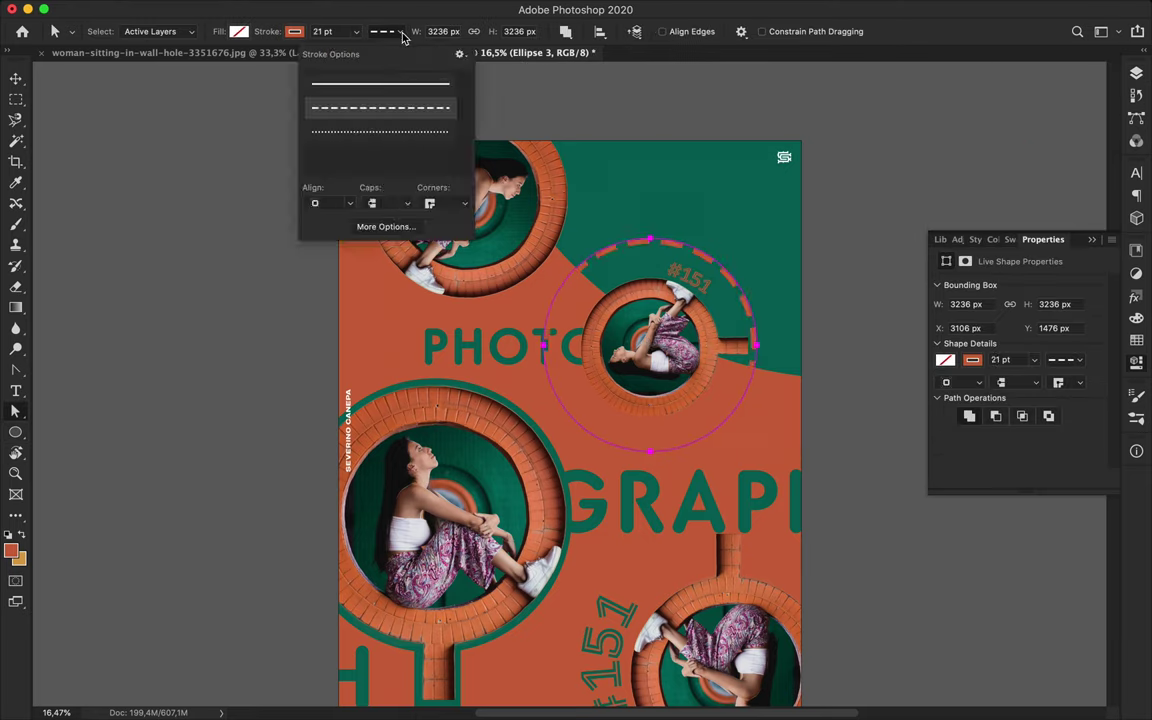
left_click(391, 87)
Cut the circle to a quarter arc, move it up-right, and add a rotated, enlarged copy near the top
key("Delete")
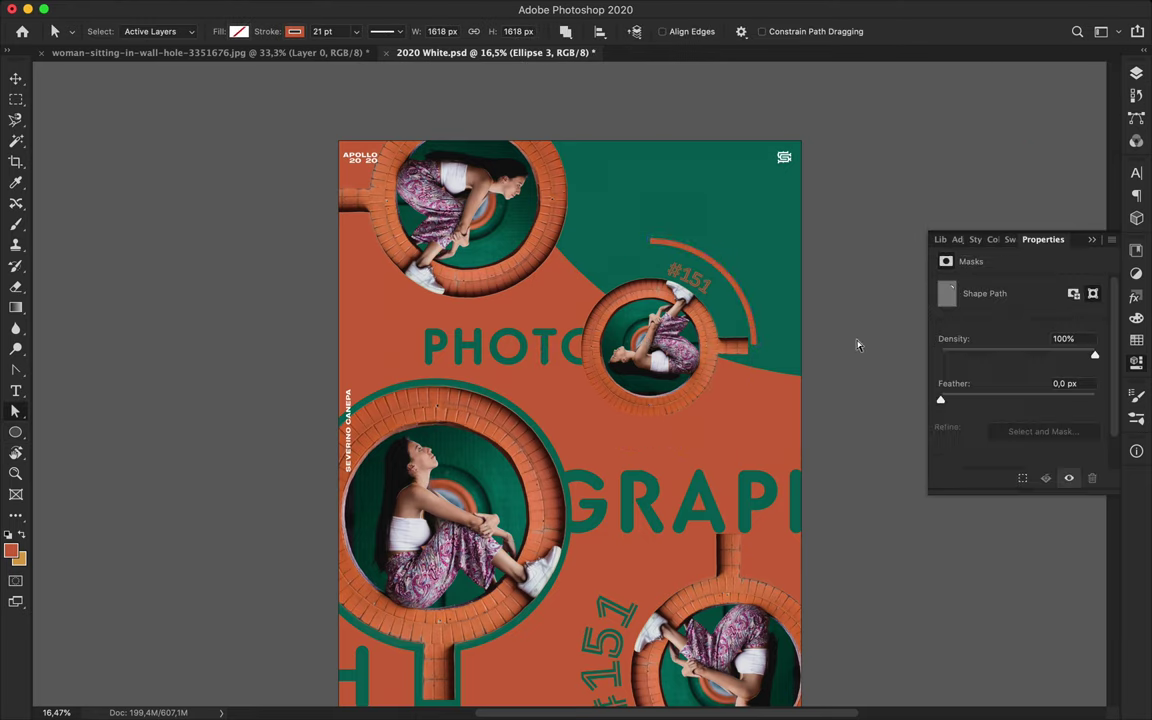
key("v")
mouse_move(737, 287)
left_mouse_down()
mouse_move(757, 265)
mouse_move(735, 240)
mouse_move(640, 185)
left_mouse_up()
key("ctrl+t")
mouse_move(690, 270)
left_mouse_down()
mouse_move(610, 200)
mouse_move(721, 203)
left_mouse_up()
key("Return")
left_click_drag(617, 231, 608, 178)
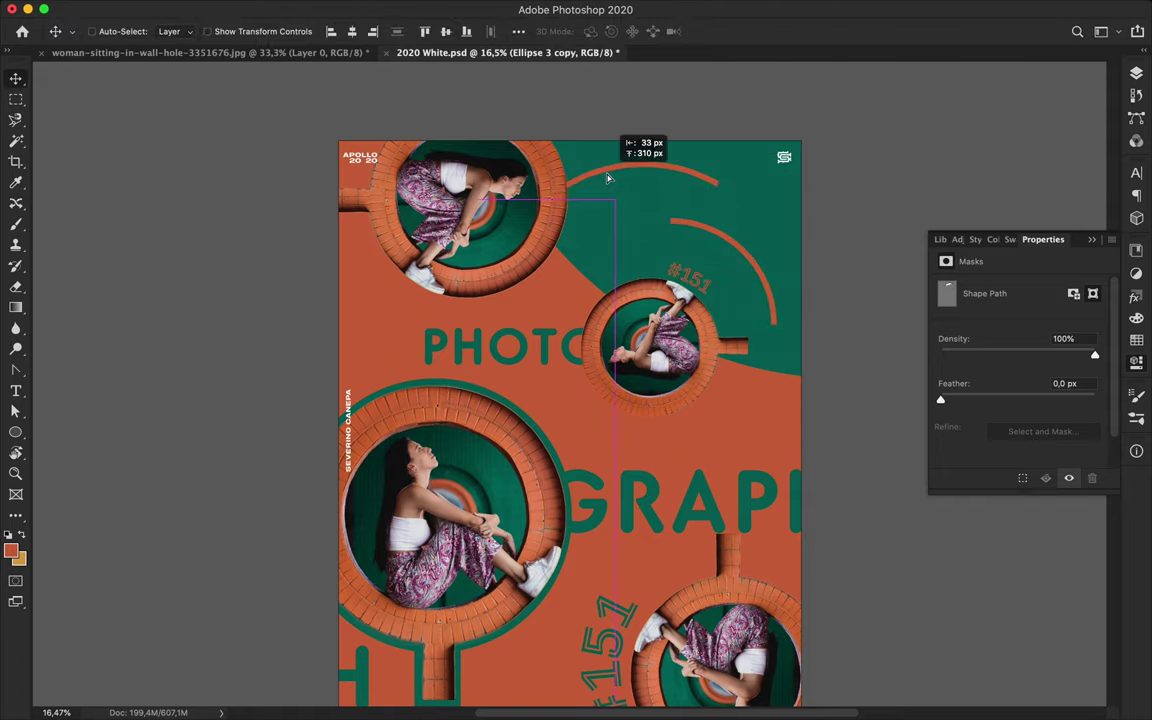
Give the arc copy a 91 pt stroke and nudge it into place
key("a")
left_click(345, 32)
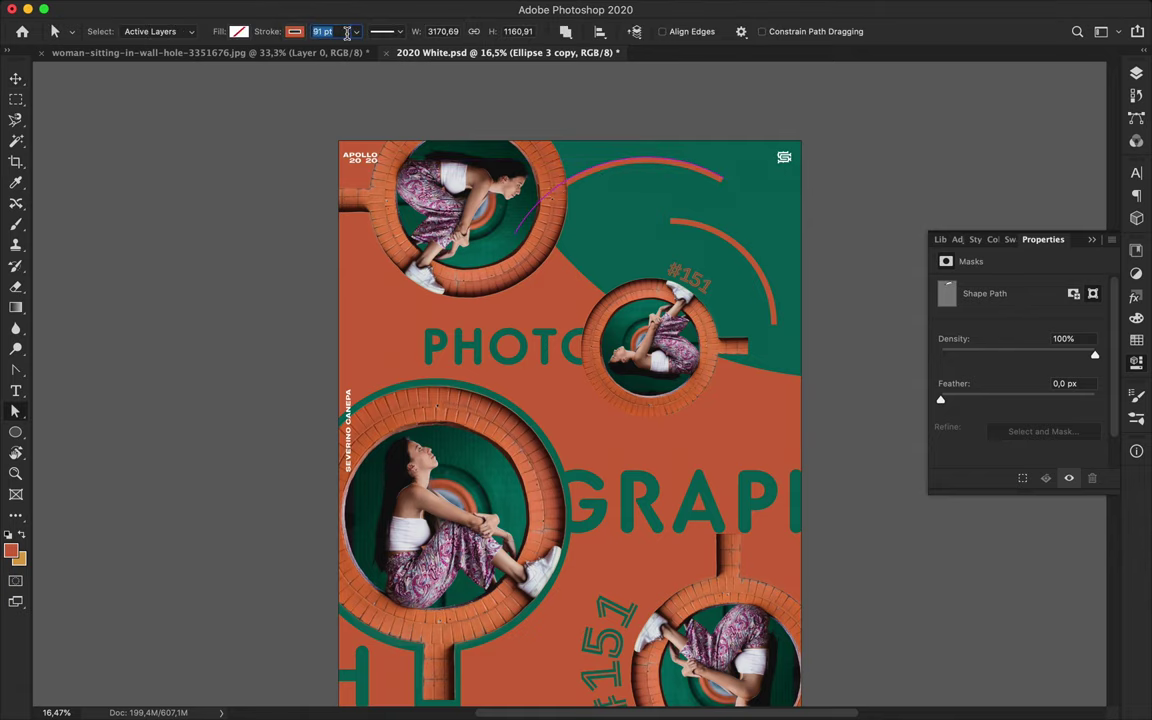
key("Return")
key("v")
left_click_drag(640, 187, 640, 168)
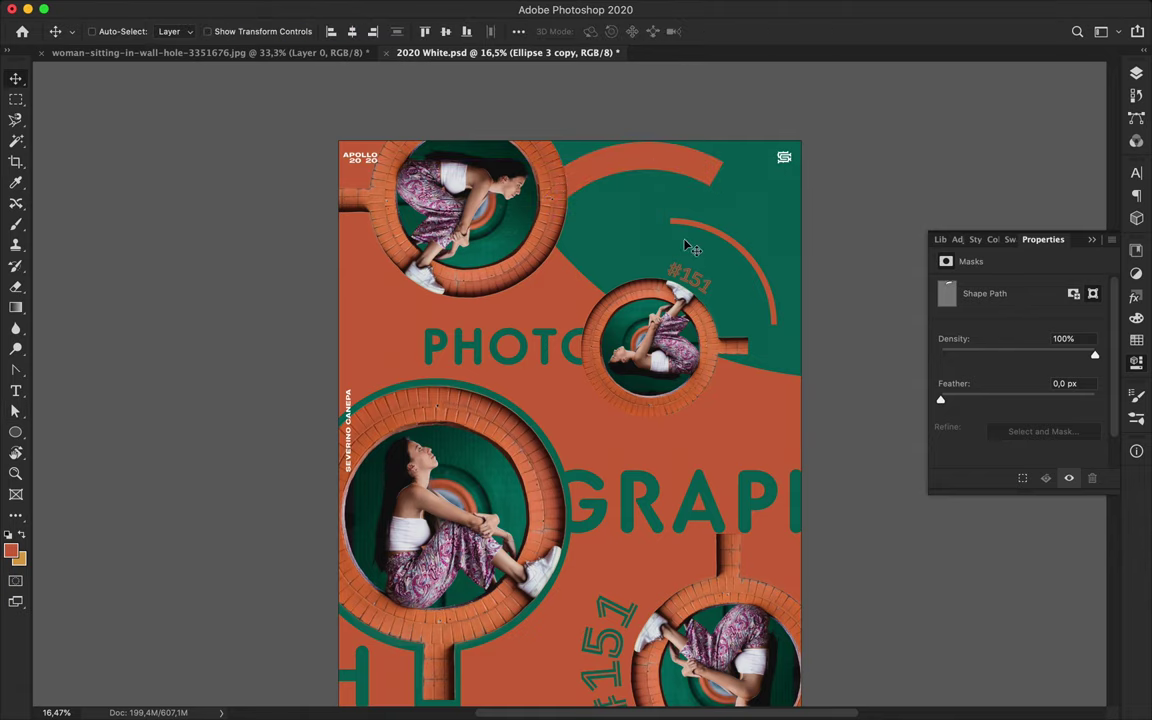
Draw another large circle and delete its bottom anchor to leave an open arc
key("u")
left_click_drag(658, 330, 852, 520)
key("a")
left_click(652, 520)
key("Delete")
key("p")
key("Return")
key("v")
scroll(693, 300, "down", 2)
key("u")
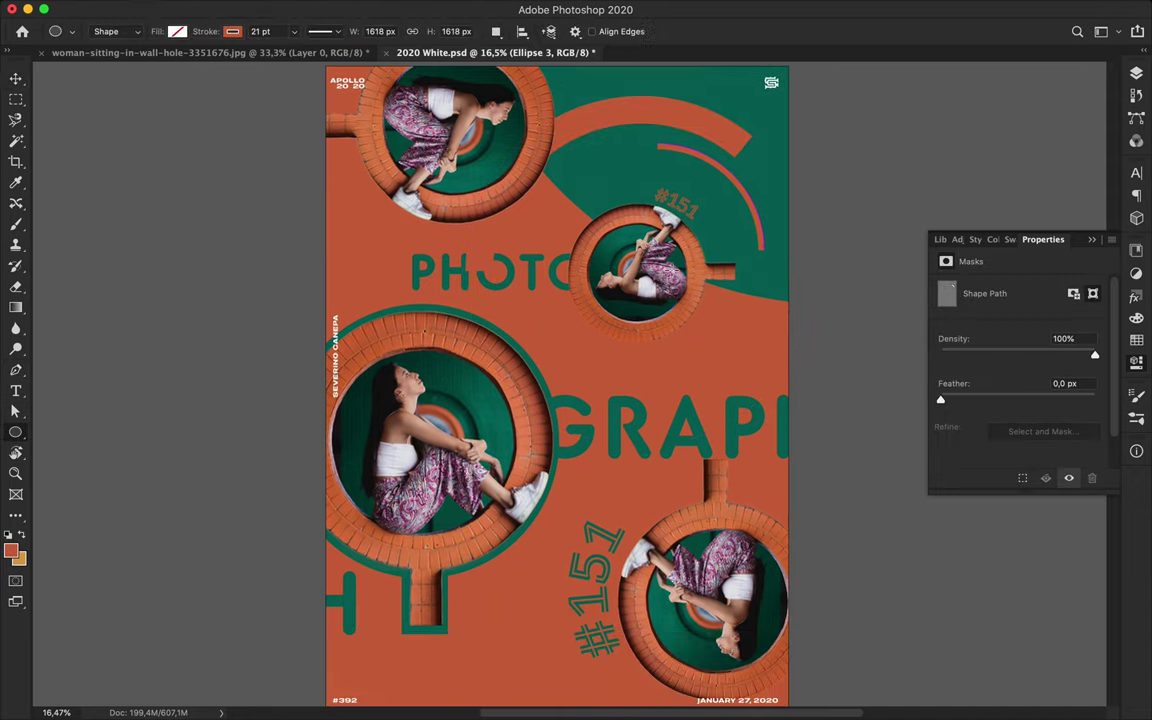
Draw a circle around the small #151 photo and work on its anchor points
left_click_drag(733, 350, 742, 366)
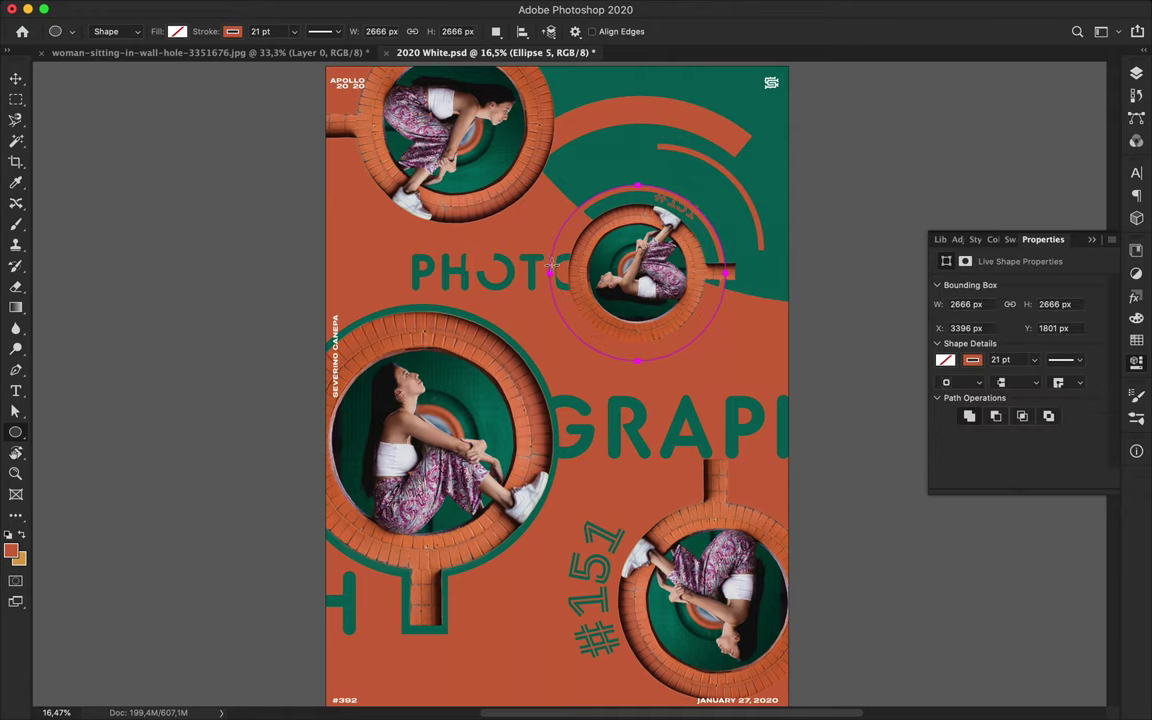
key("a")
key("p")
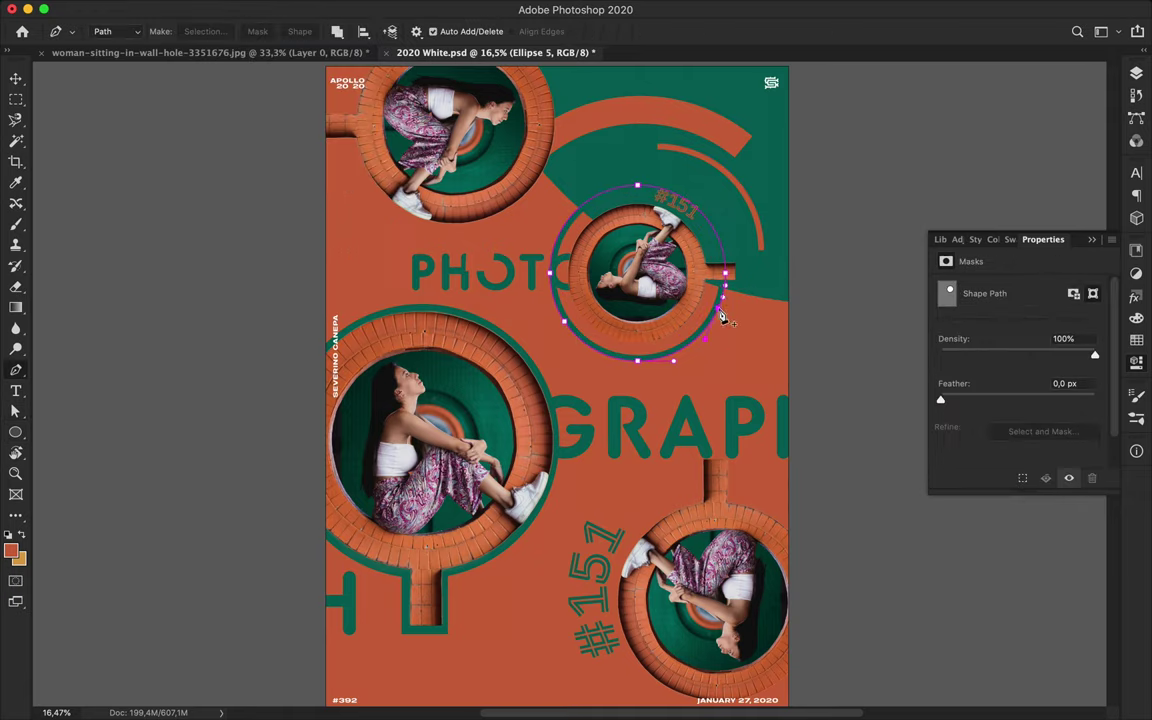
key("a")
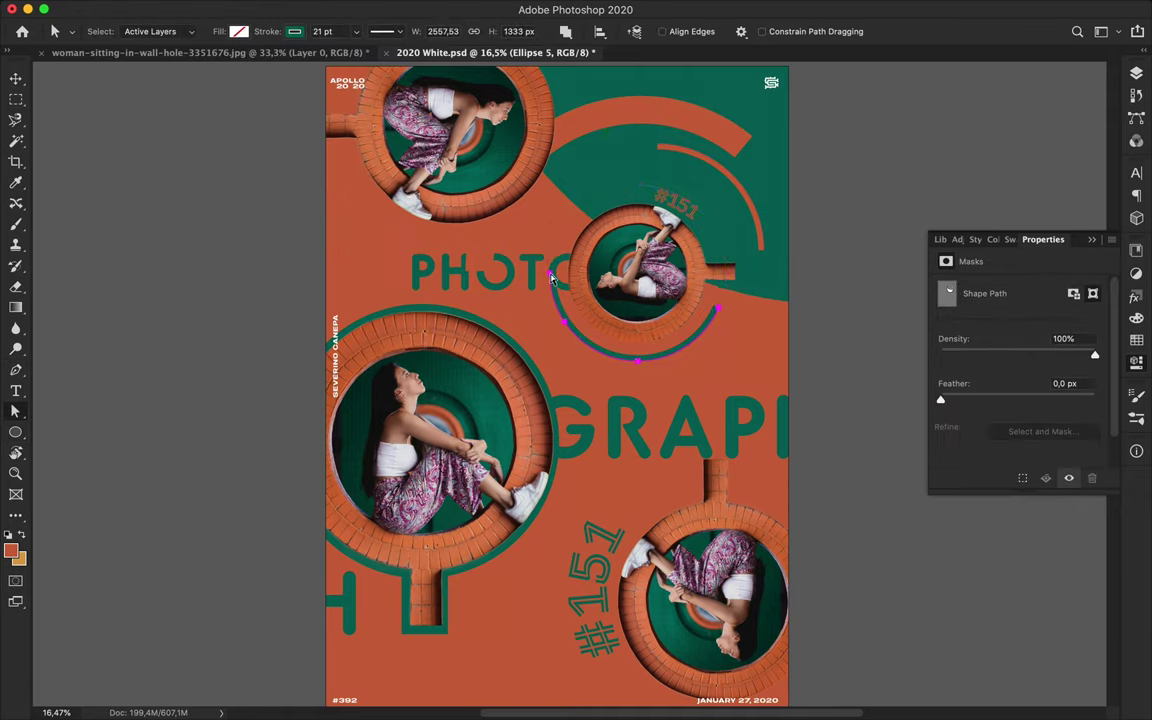
scroll(550, 278, "up", 3)
scroll(560, 260, "up", 3)
scroll(531, 178, "down", 2)
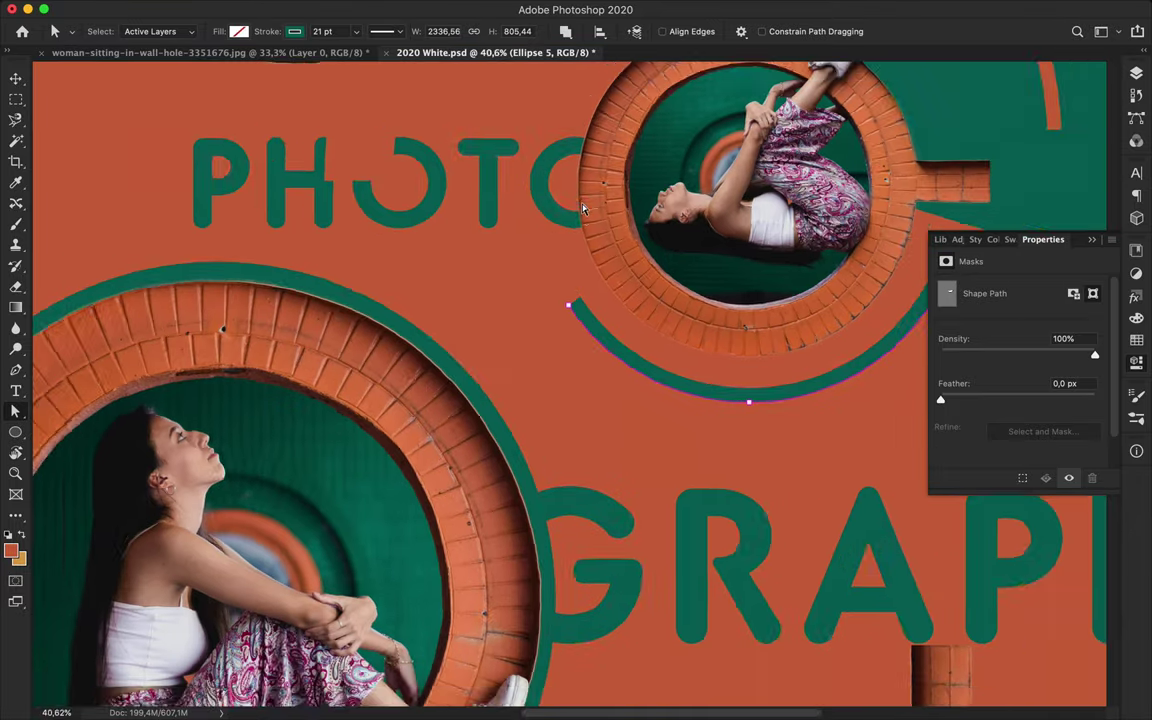
scroll(524, 184, "down", 3)
key("p")
scroll(370, 540, "up", 3)
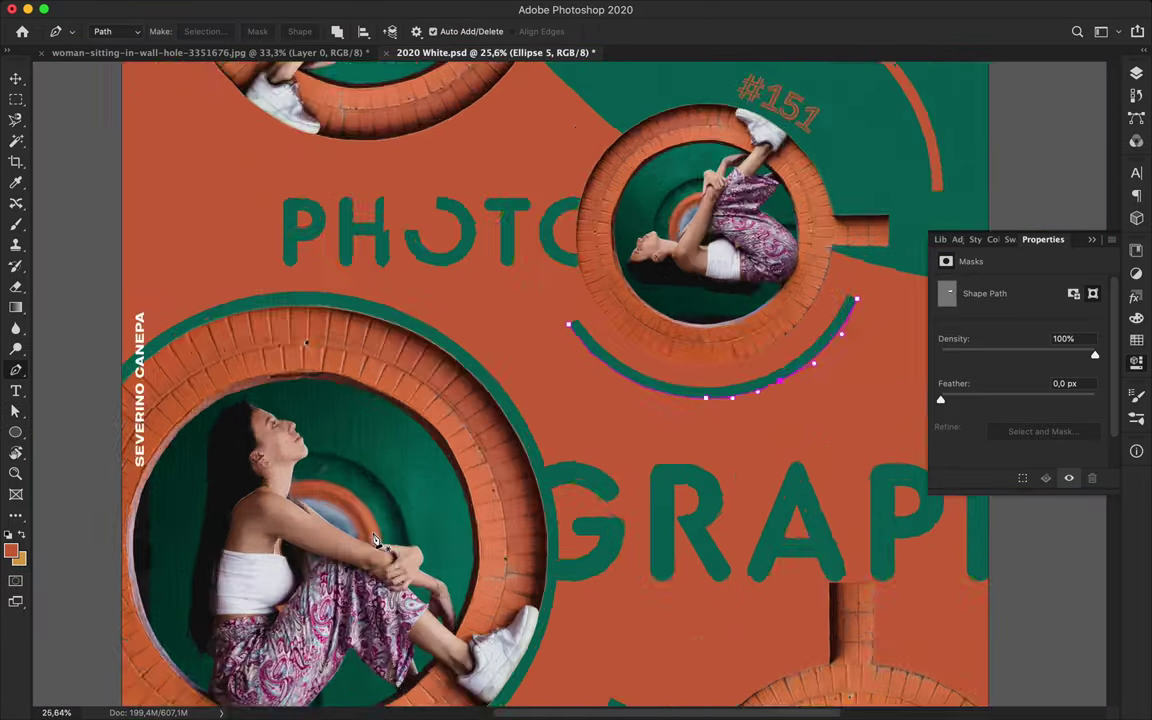
scroll(372, 542, "up", 5)
scroll(817, 152, "down", 3)
key("a")
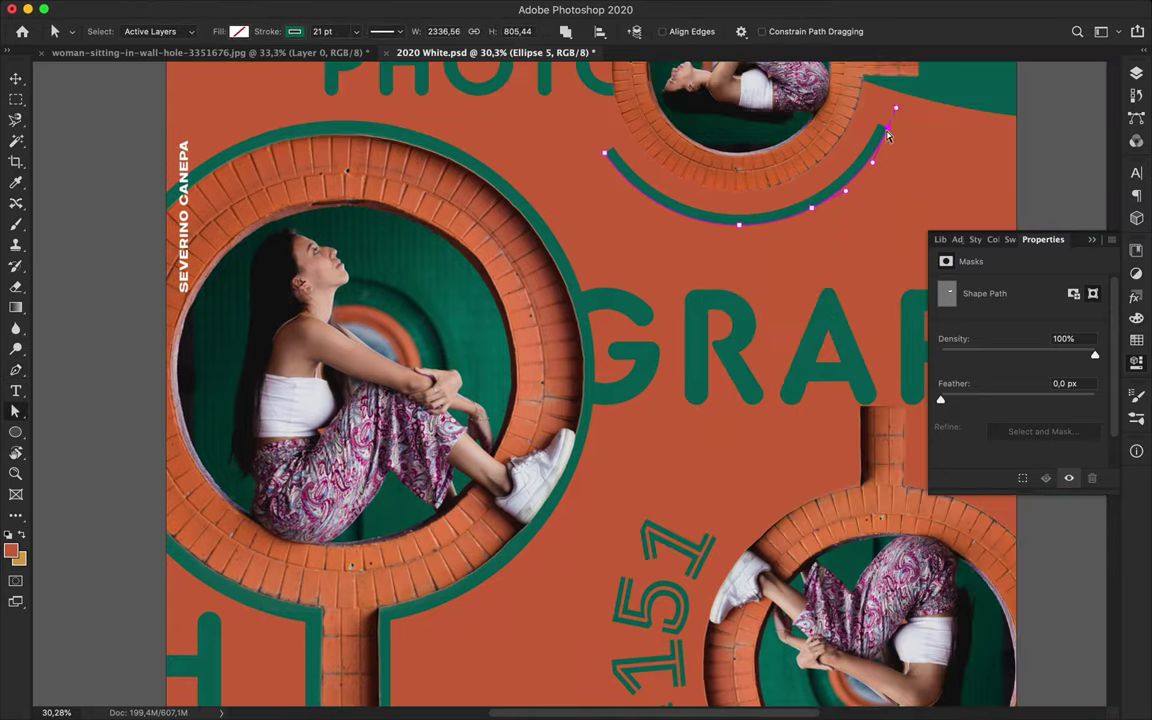
scroll(771, 158, "down", 4)
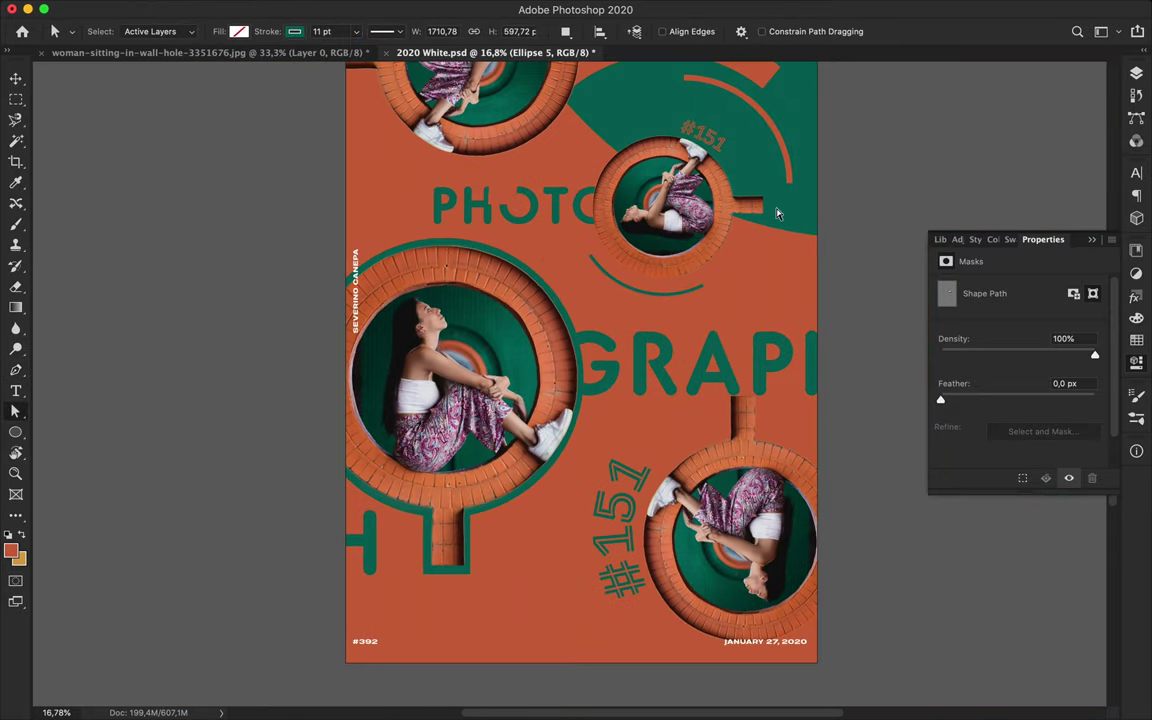
scroll(730, 280, "down", 1)
scroll(667, 378, "down", 1)
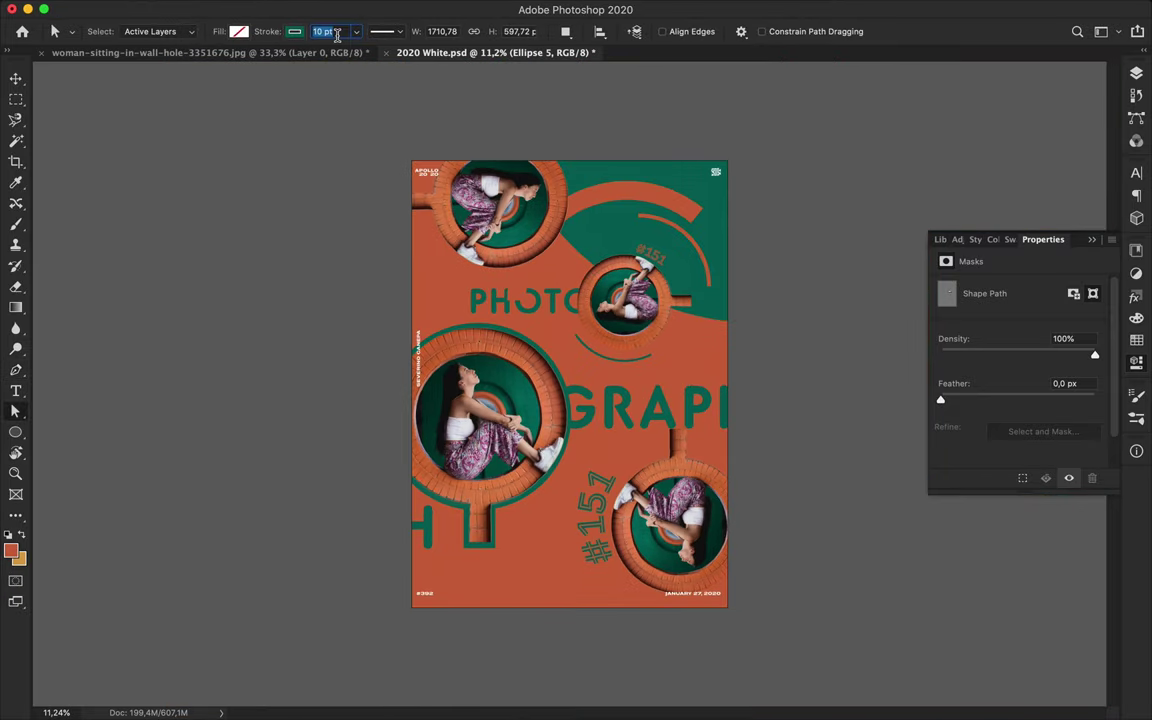
scroll(553, 358, "up", 1)
scroll(700, 300, "up", 1)
key("v")
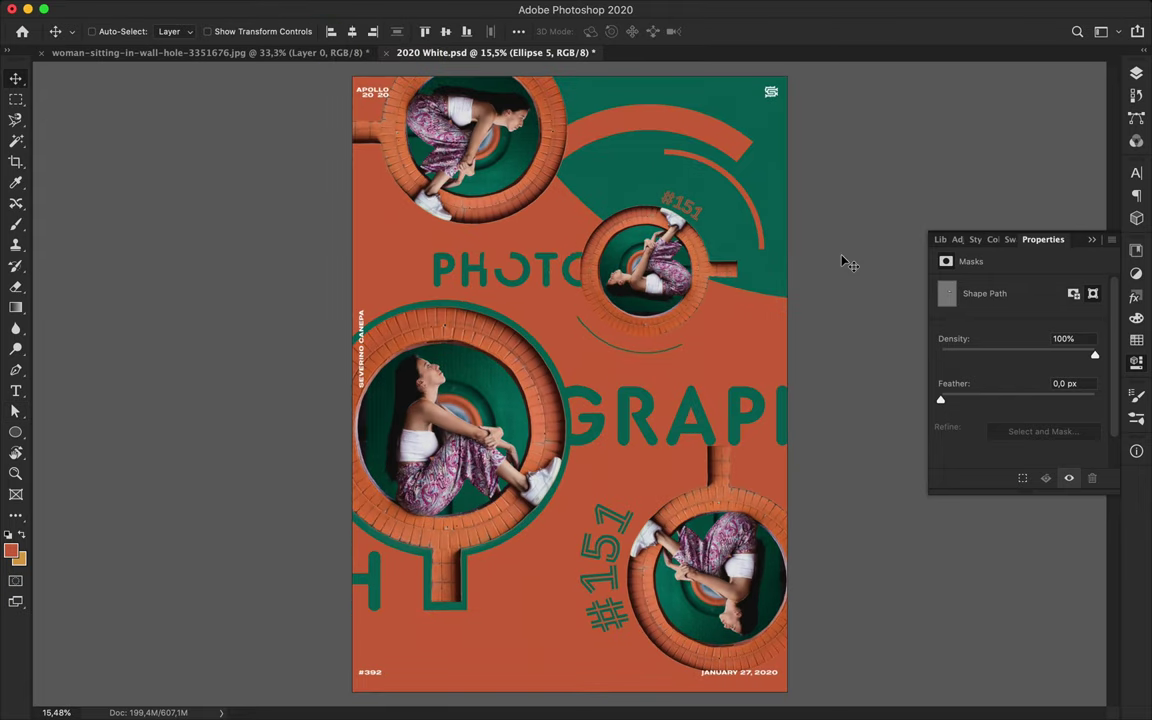
Switch the pen tool group to Add Anchor Point mode
key("p")
right_click(15, 369)
left_click(90, 390)
key("a")
key("v")
scroll(678, 403, "up", 2)
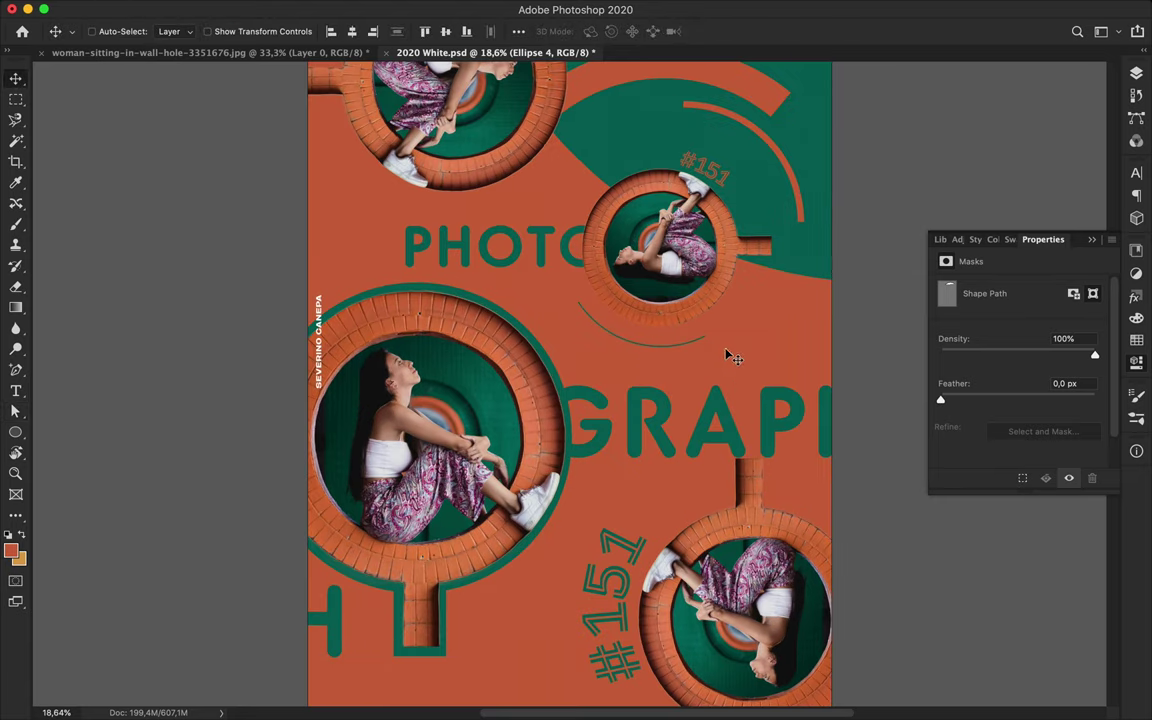
key("u")
Draw another circle, delete its left anchor, and give the arc a green 11 pt outline
left_click_drag(804, 359, 810, 368)
key("p")
key("a")
key("Delete")
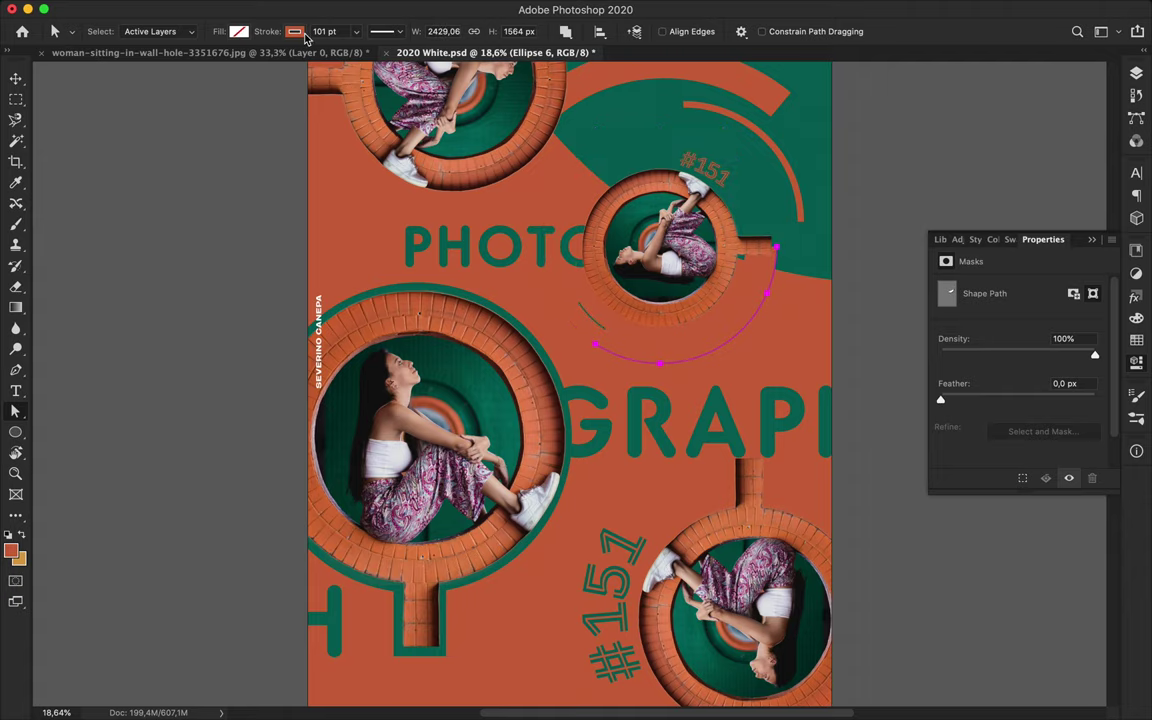
left_click(294, 31)
left_click(200, 95)
left_click(330, 31)
key("Return")
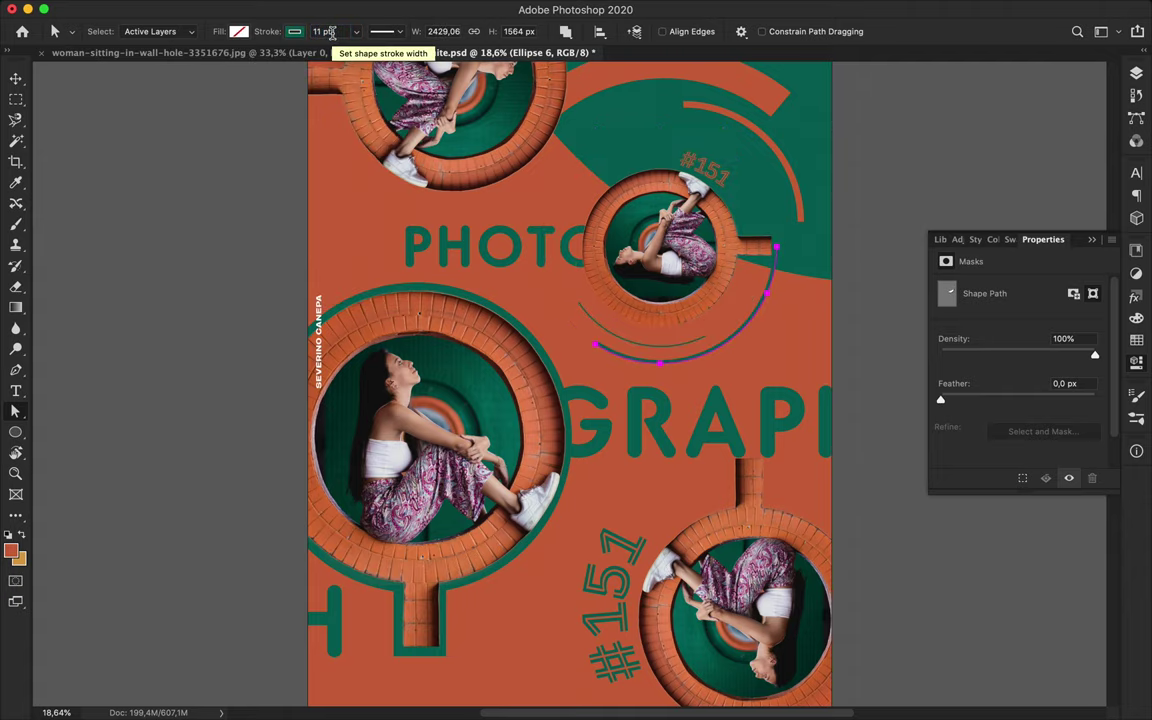
scroll(746, 173, "down", 3)
scroll(746, 173, "down", 1)
key("v")
left_click(549, 298)
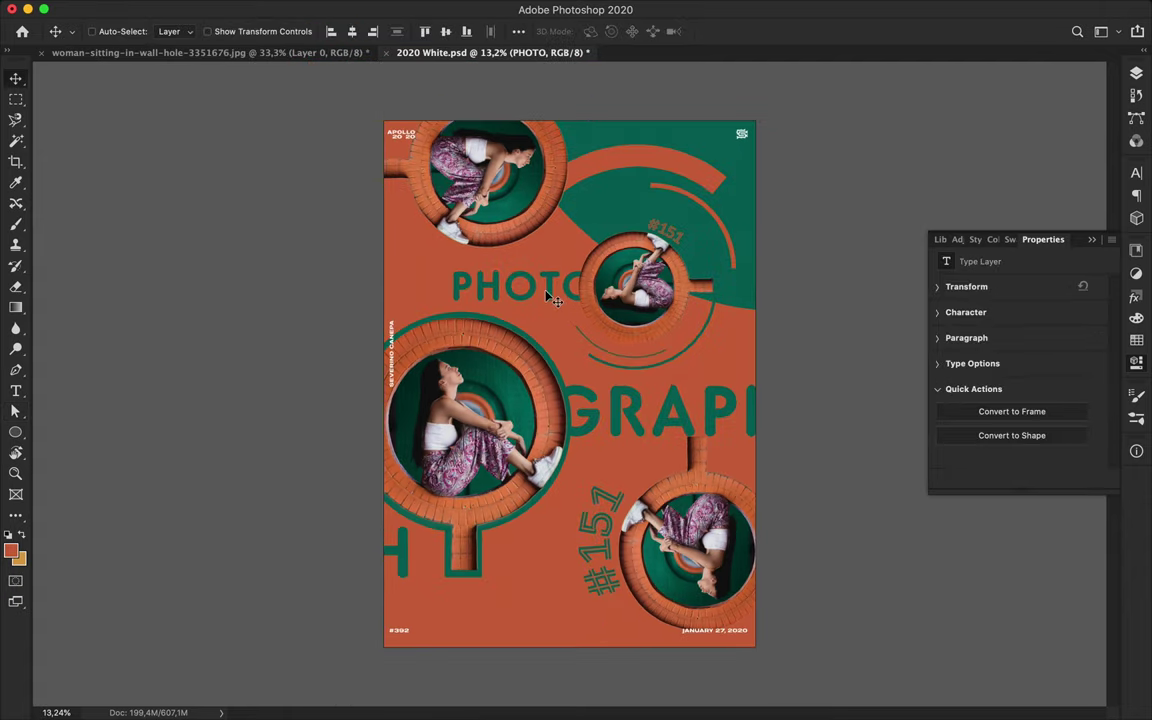
double_click(549, 298)
left_click(651, 31)
left_click(279, 263)
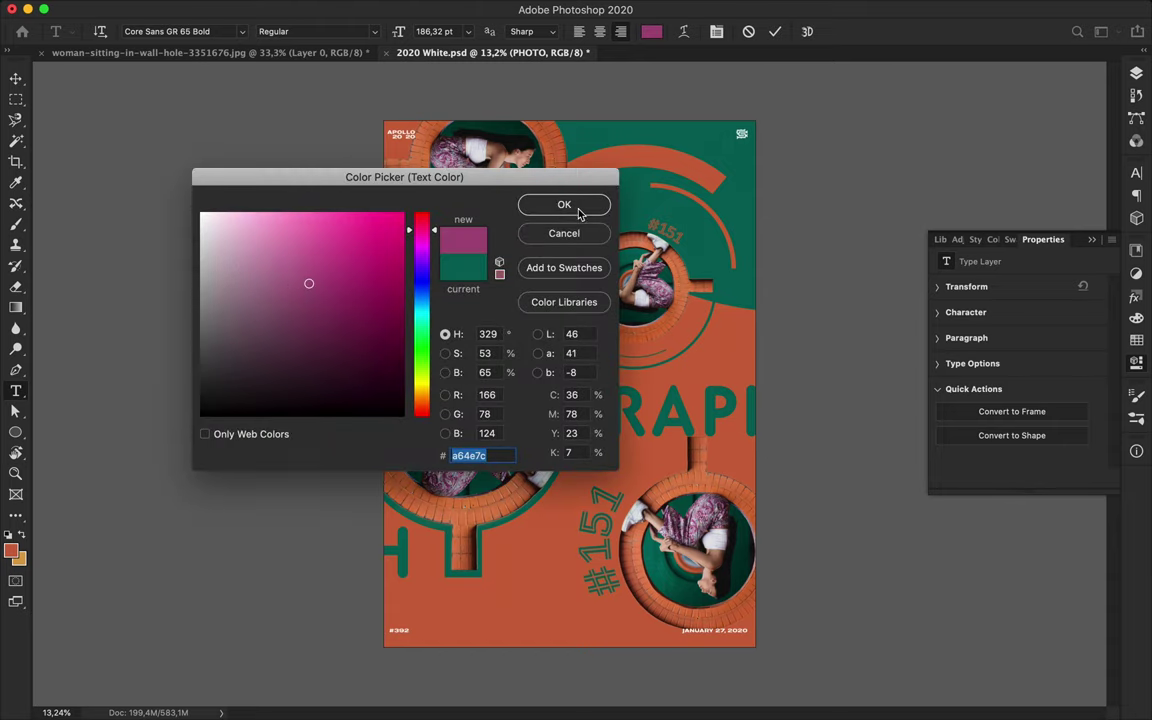
left_click(564, 205)
key("ctrl+Return")
key("v")
scroll(858, 226, "up", 3)
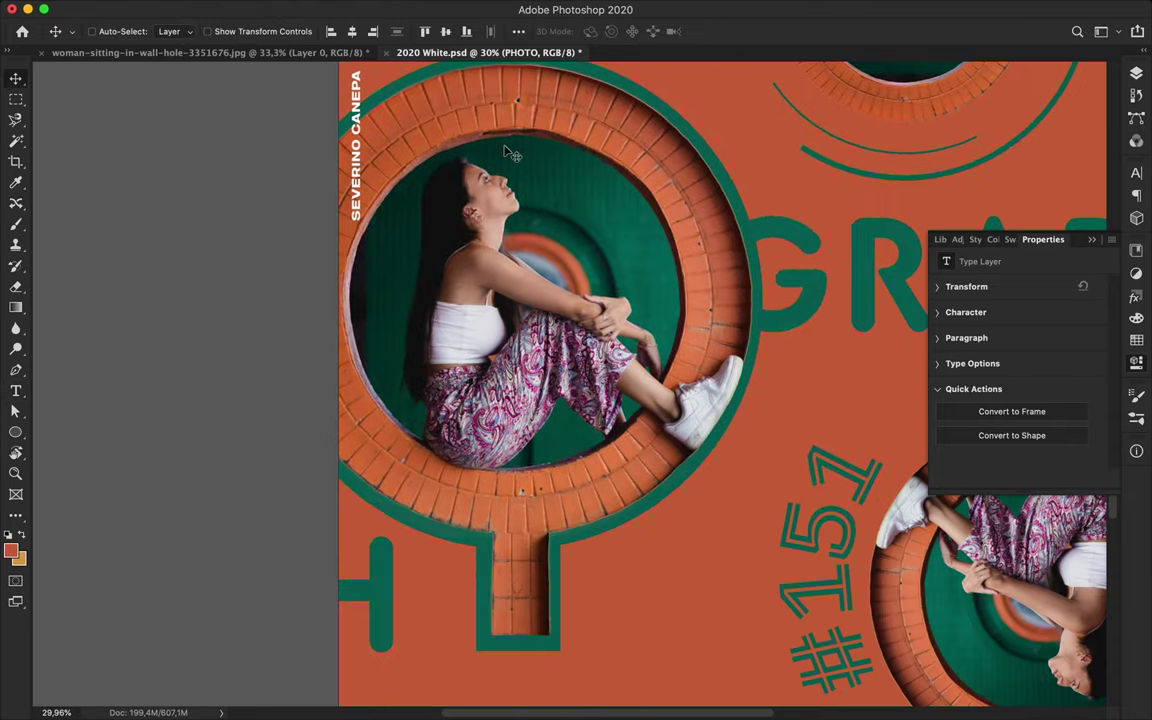
left_click(341, 53)
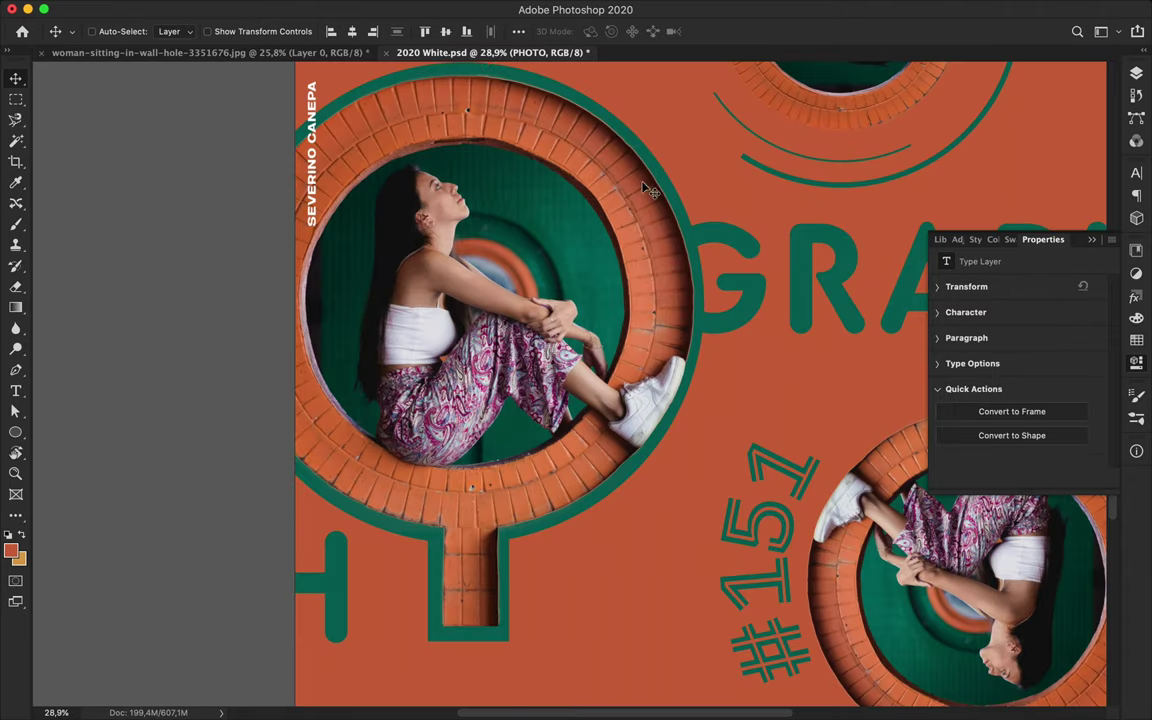
left_click_drag(648, 360, 785, 215)
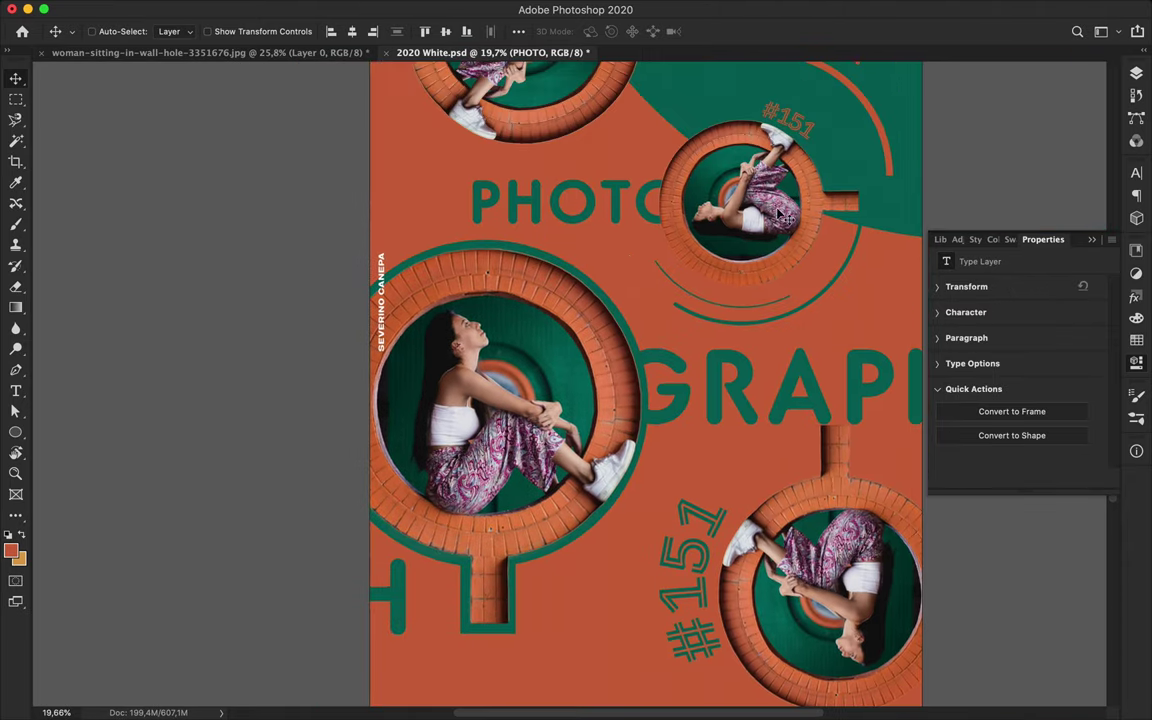
left_click(776, 322)
key("a")
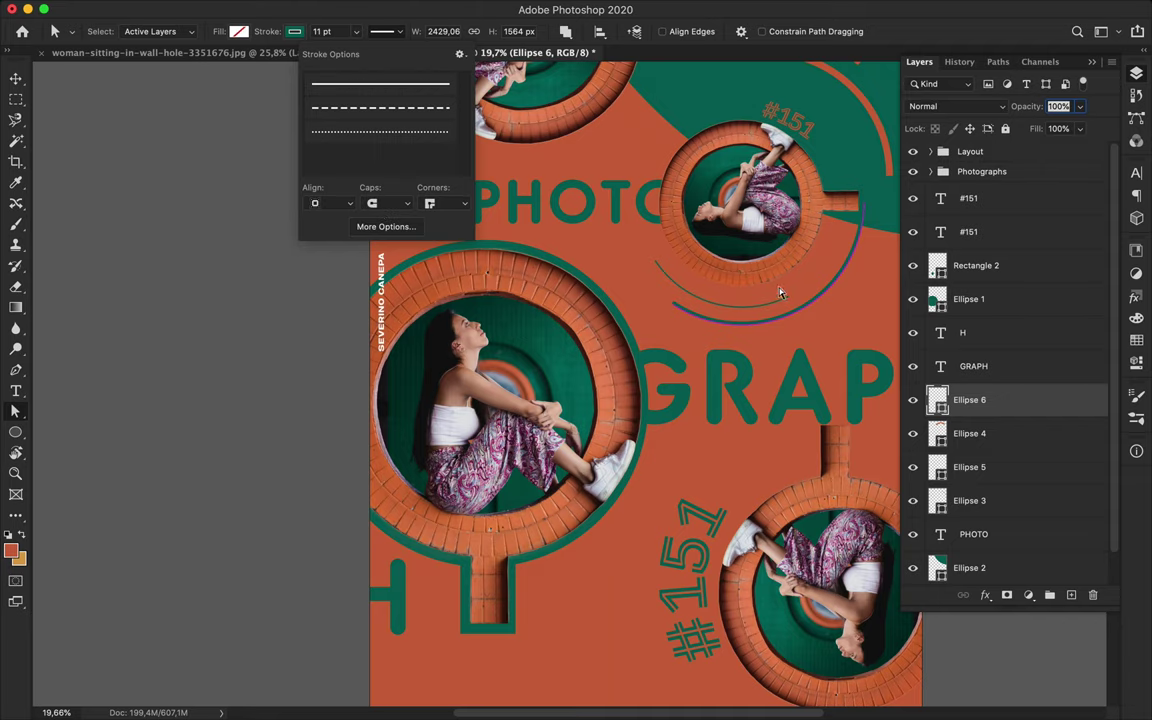
left_click(781, 293)
scroll(766, 309, "up", 1)
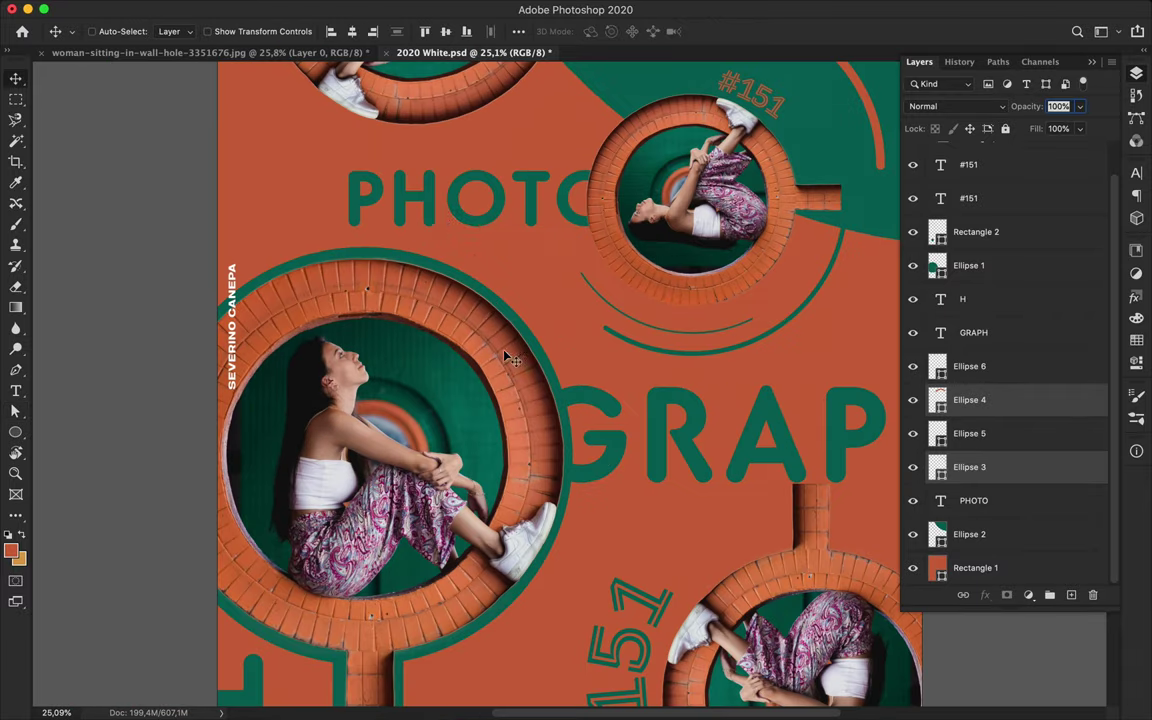
left_click_drag(343, 455, 418, 497)
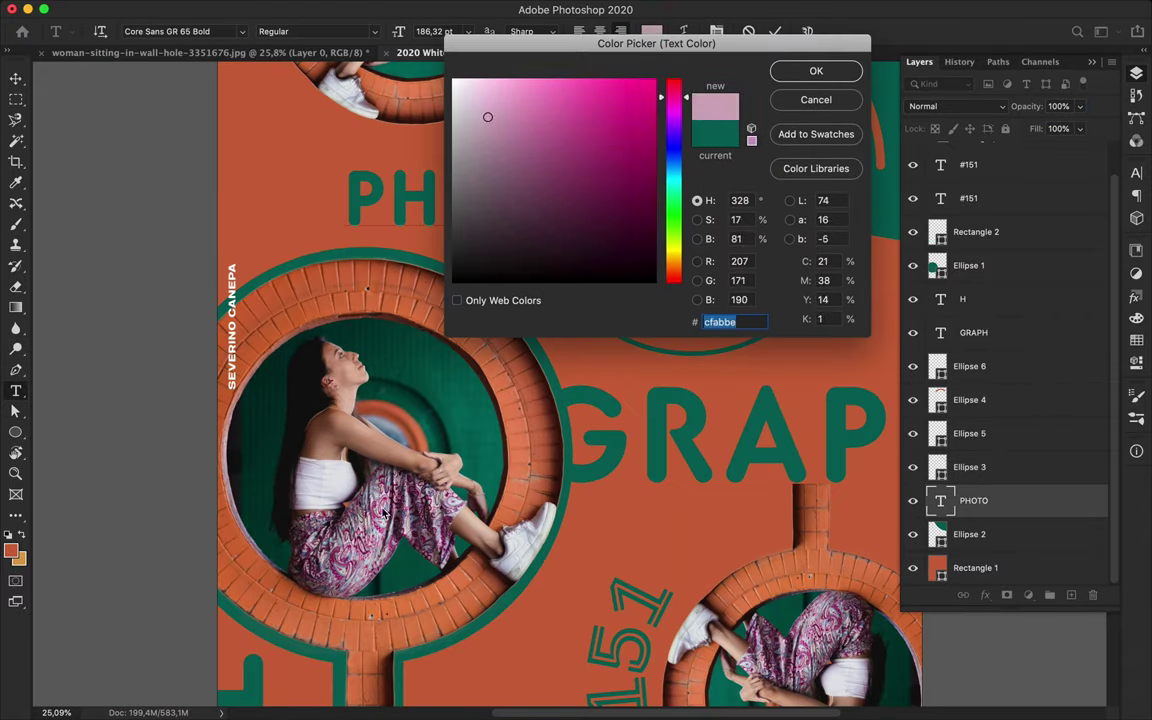
left_click(816, 72)
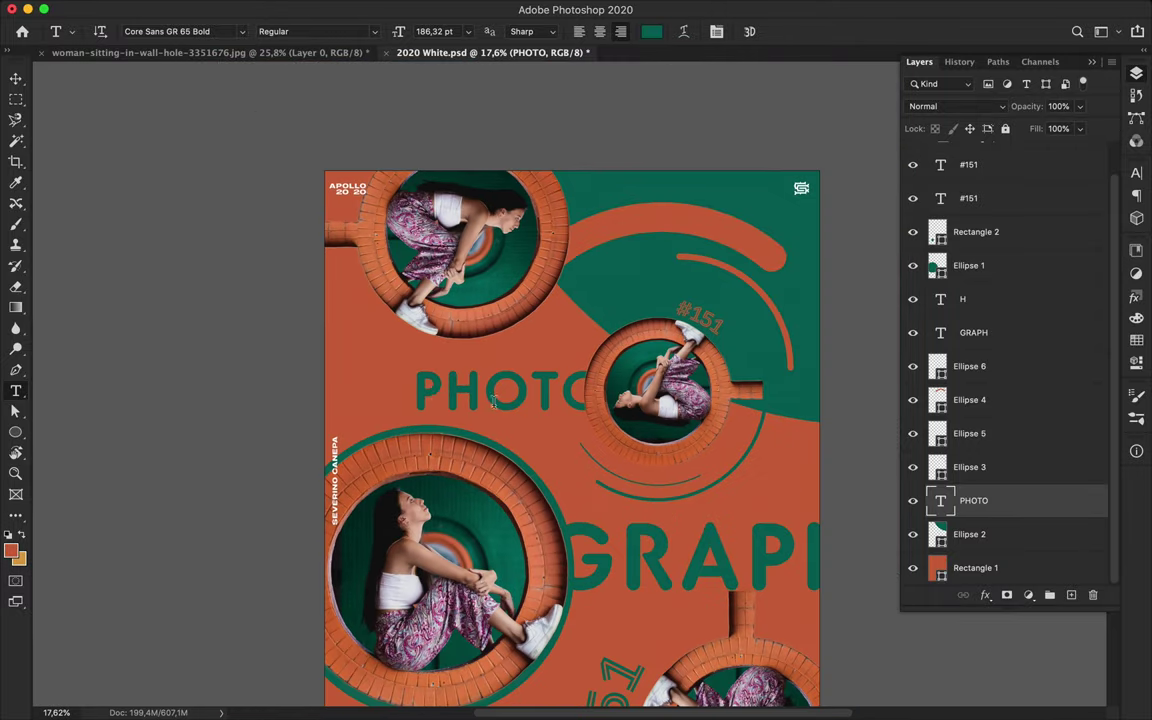
double_click(493, 400)
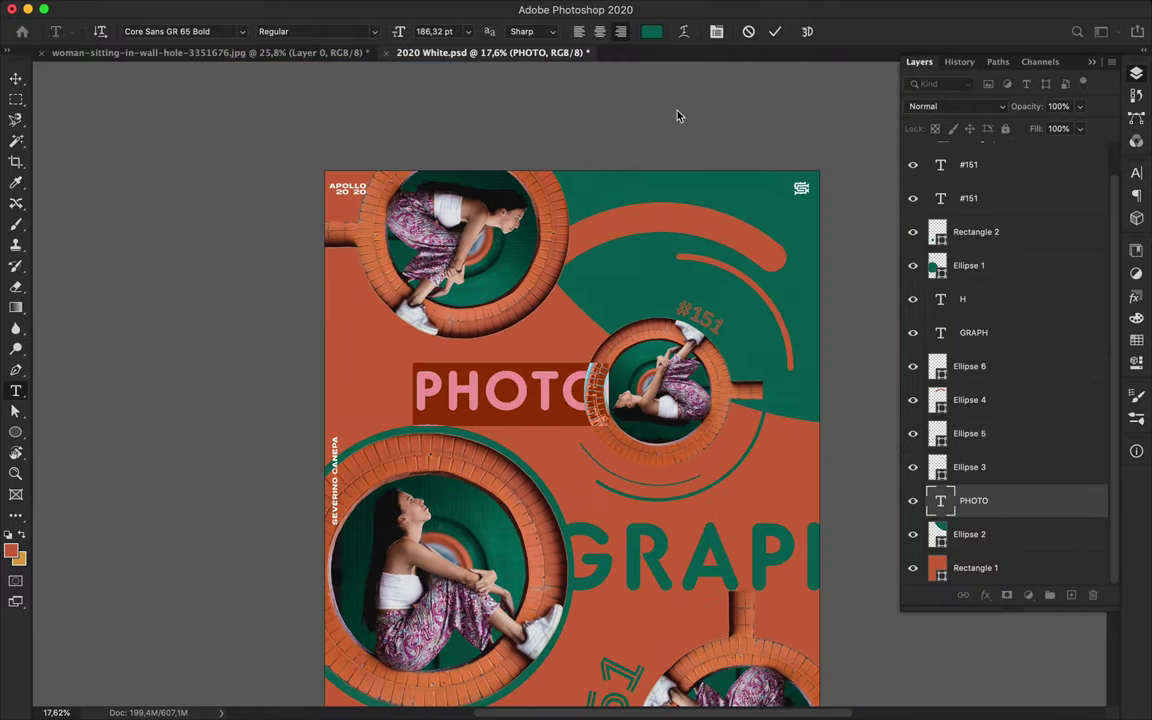
left_click(651, 31)
key("Escape")
left_click(941, 261)
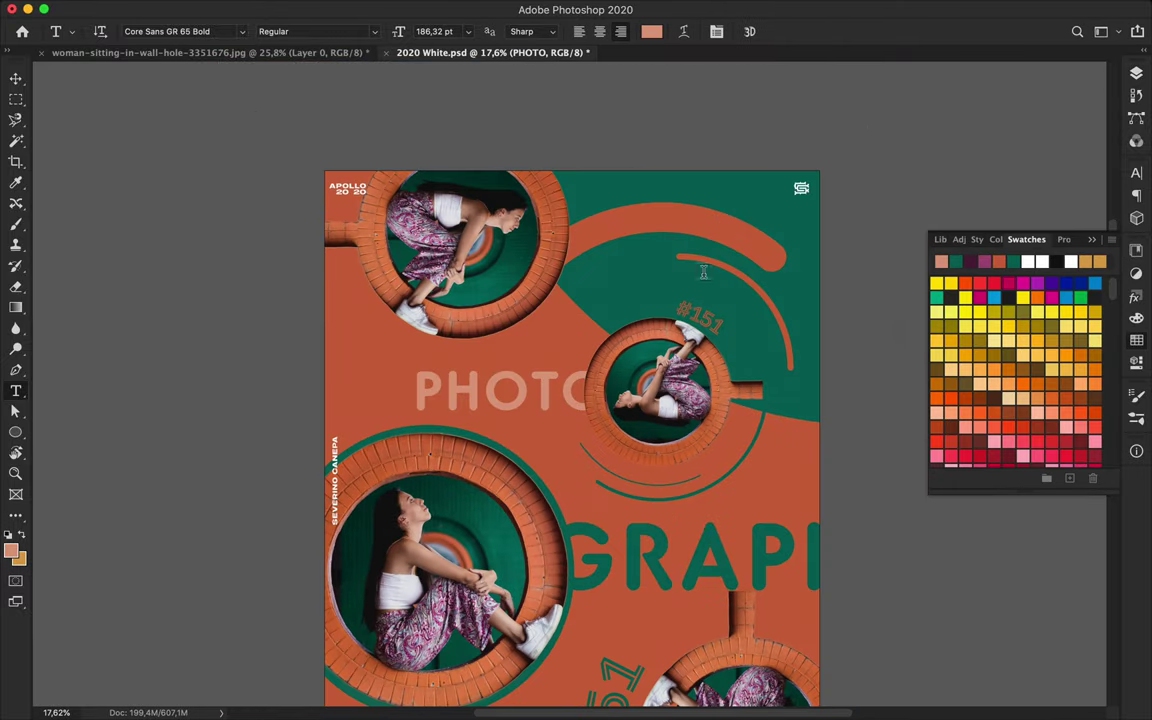
scroll(625, 378, "down", 5)
key("ctrl+Return")
scroll(580, 280, "up", 3)
key("v")
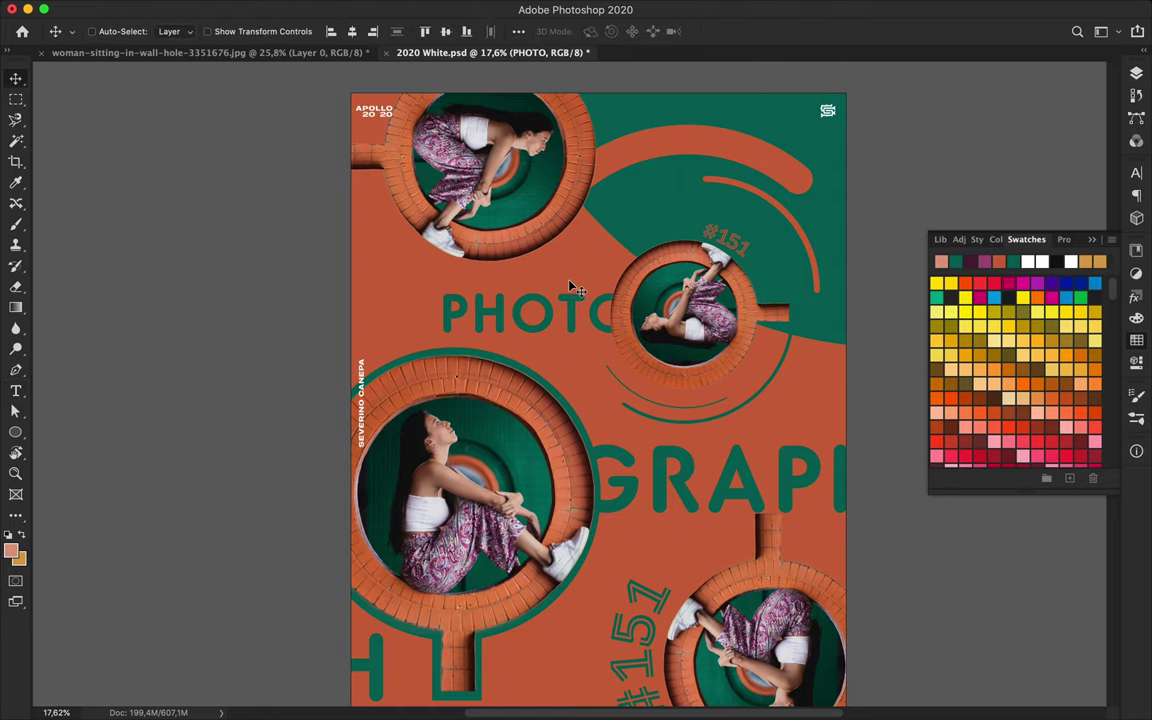
scroll(575, 288, "down", 3)
scroll(650, 360, "down", 1)
left_click(1136, 76)
left_click(994, 198, "shift")
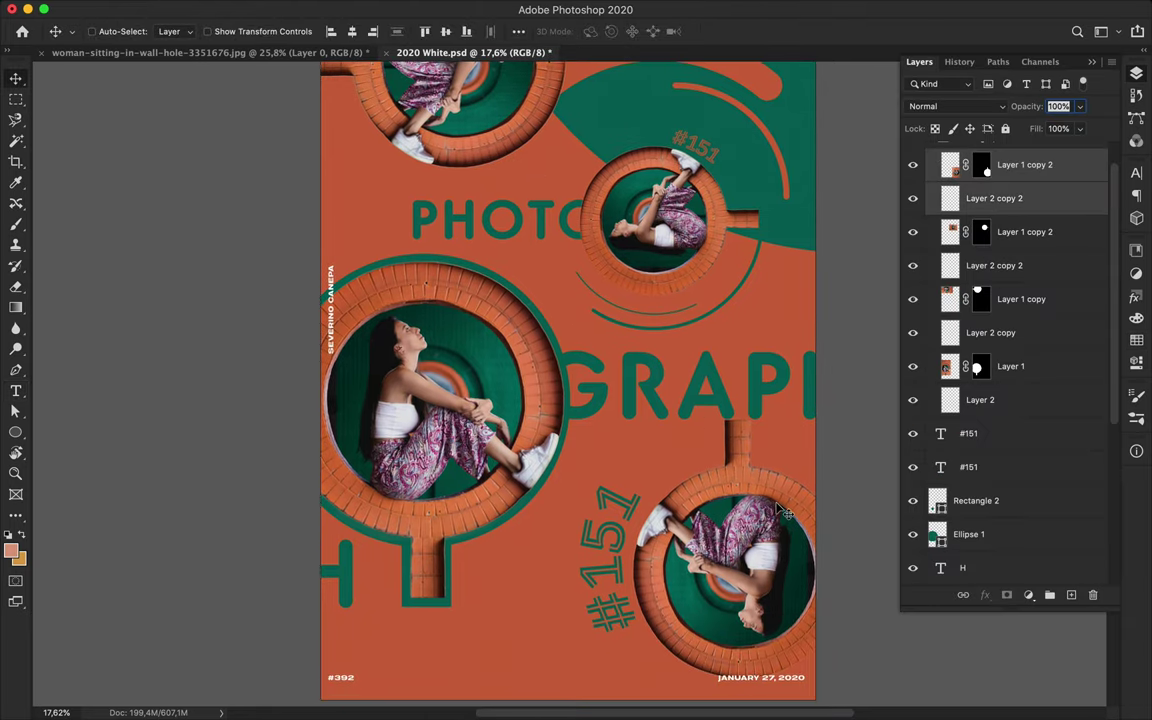
Move the #151 label layer lower on the poster
left_click_drag(738, 555, 740, 605)
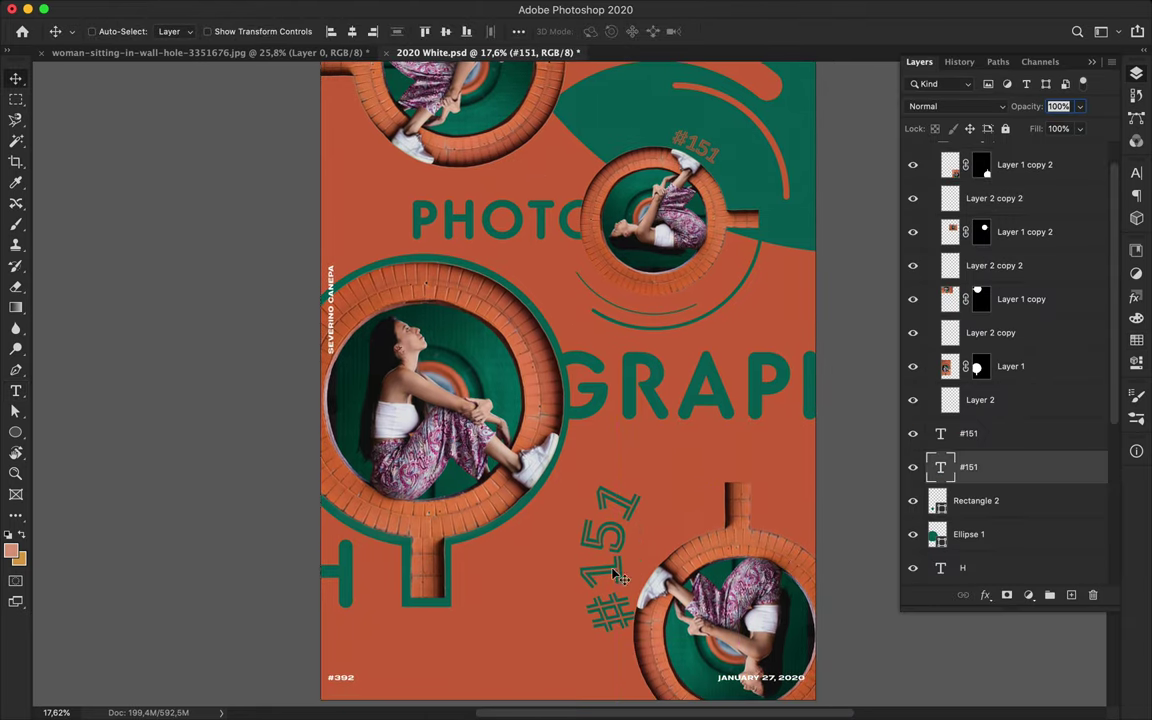
left_click_drag(618, 577, 618, 627)
scroll(625, 560, "up", 5)
scroll(652, 410, "down", 3)
scroll(652, 410, "up", 1)
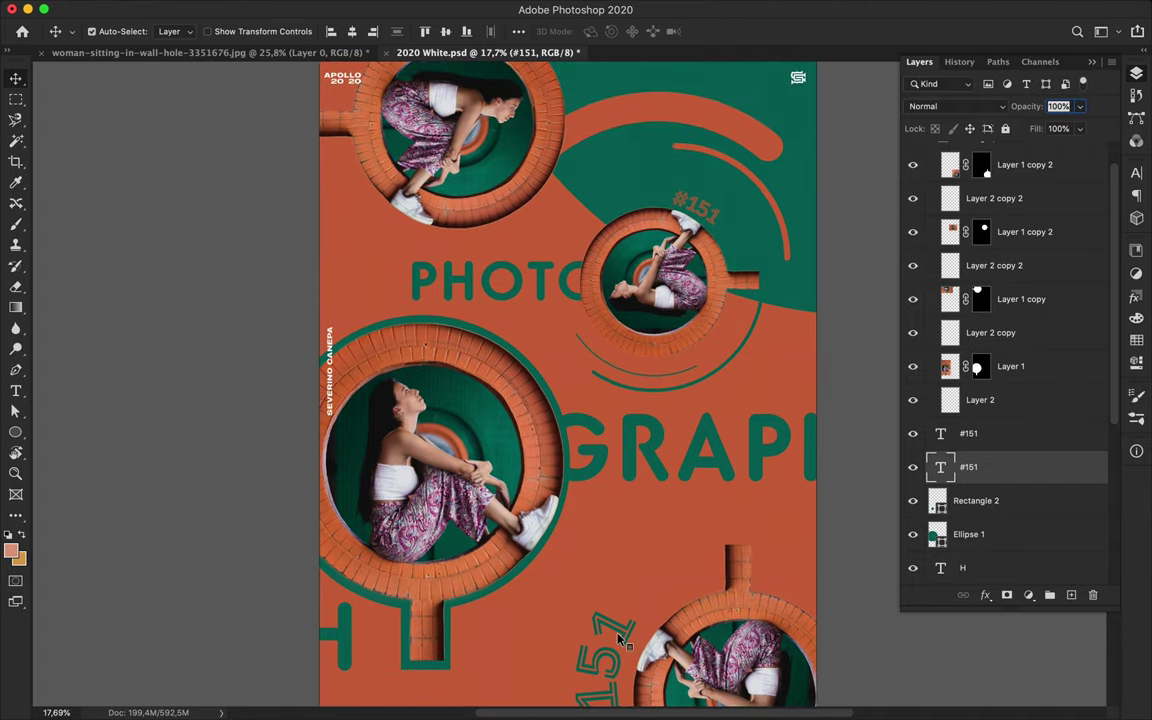
Draw a large circle around the seated woman's cutout and place type on its edge
key("u")
left_click_drag(430, 456, 575, 627)
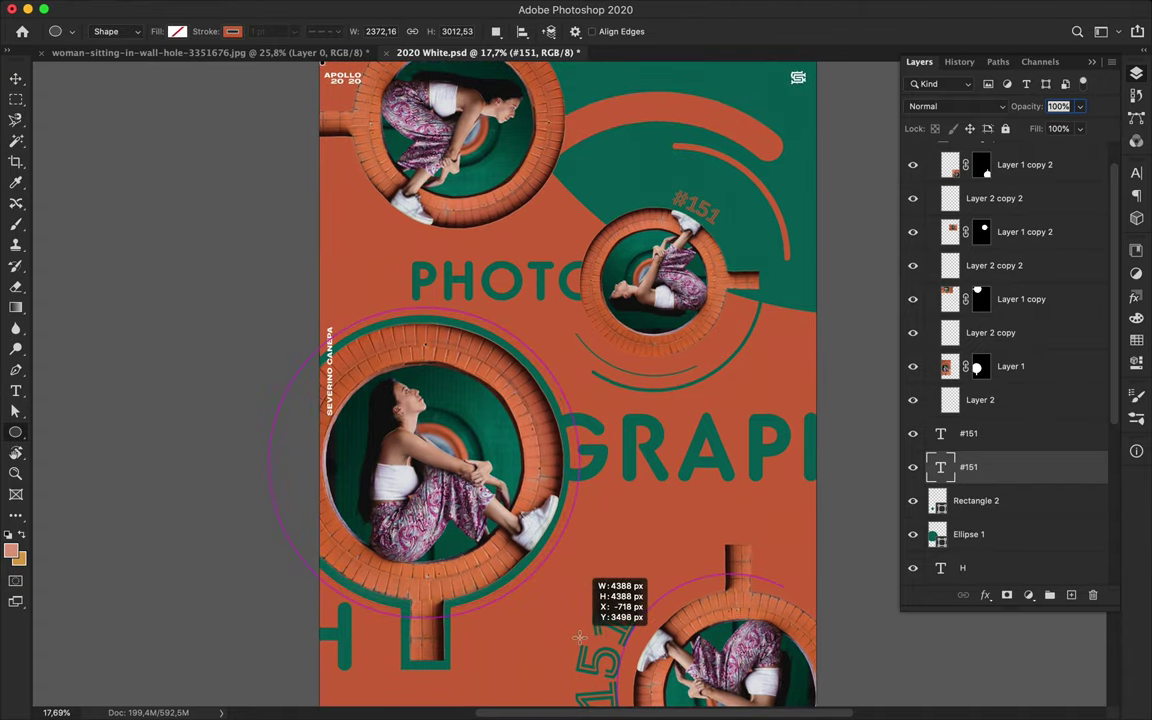
left_click_drag(575, 627, 578, 620)
key("a")
left_click(268, 465)
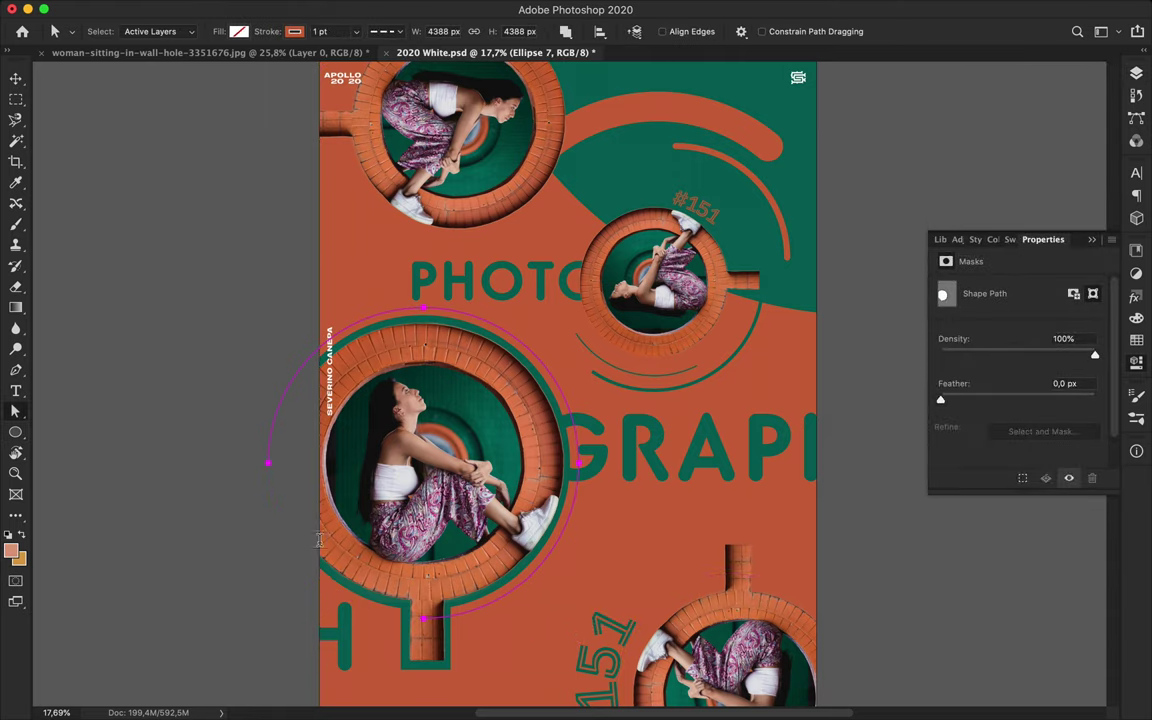
key("t")
left_click(372, 312)
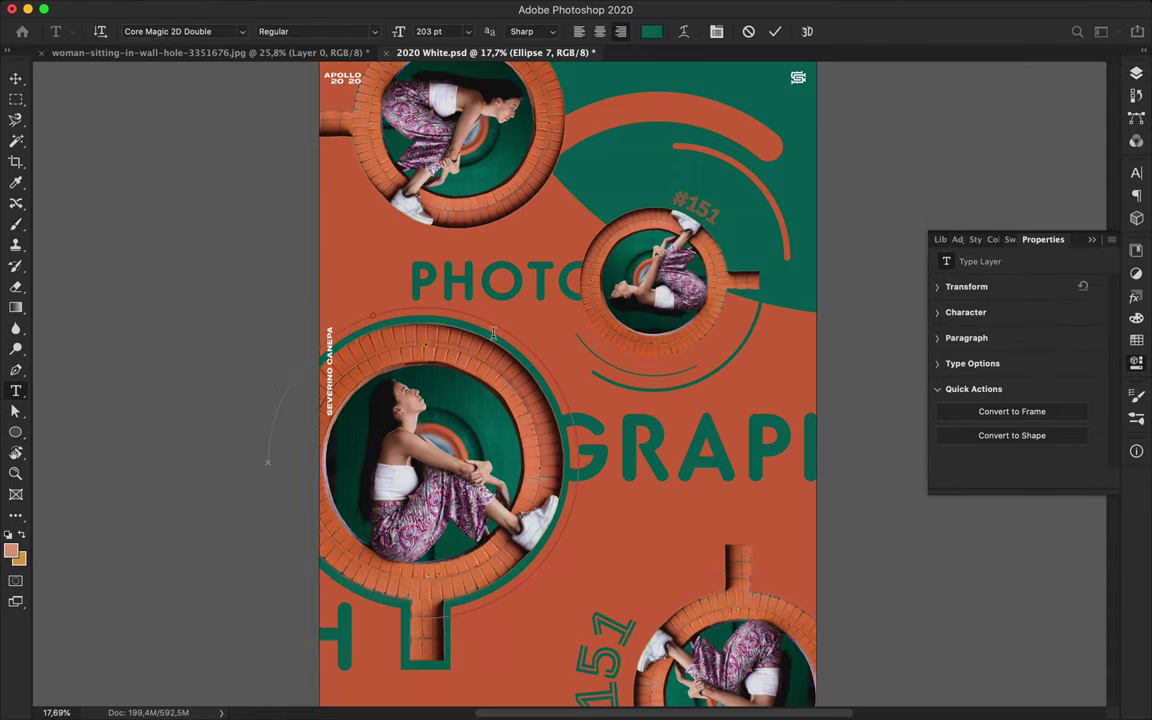
key("Escape")
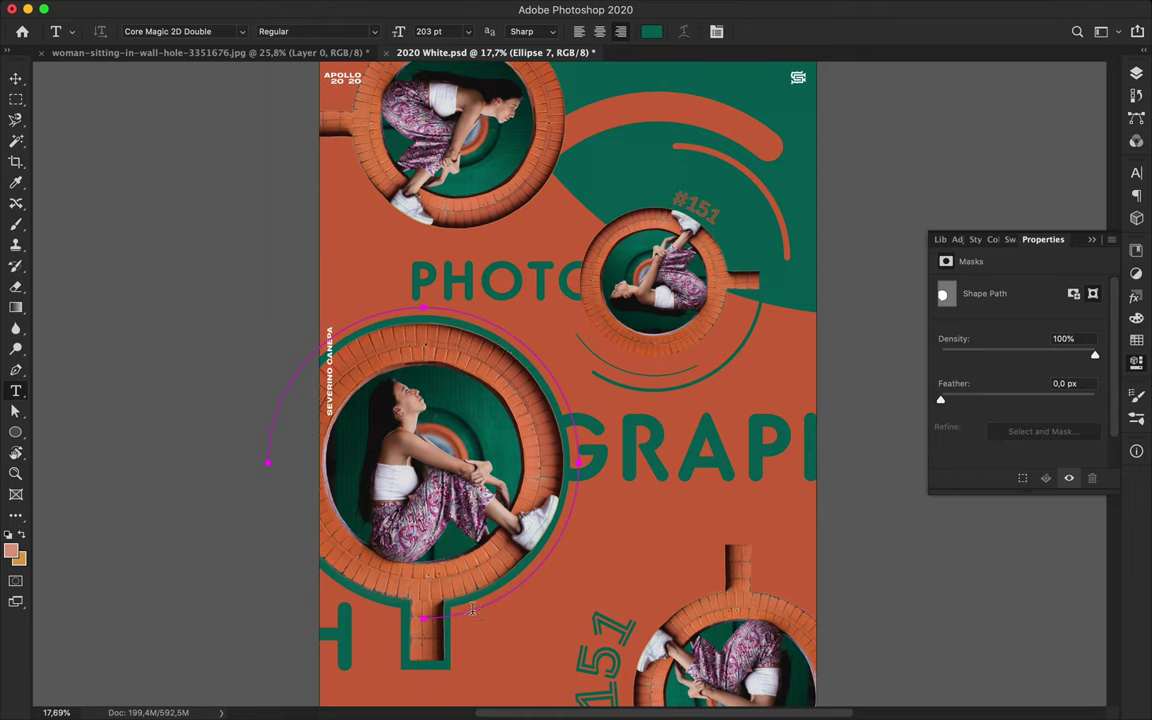
Type 'SELECTARANDOM' along the circle path at 45 pt with 0 tracking
left_click(472, 610)
type("SE")
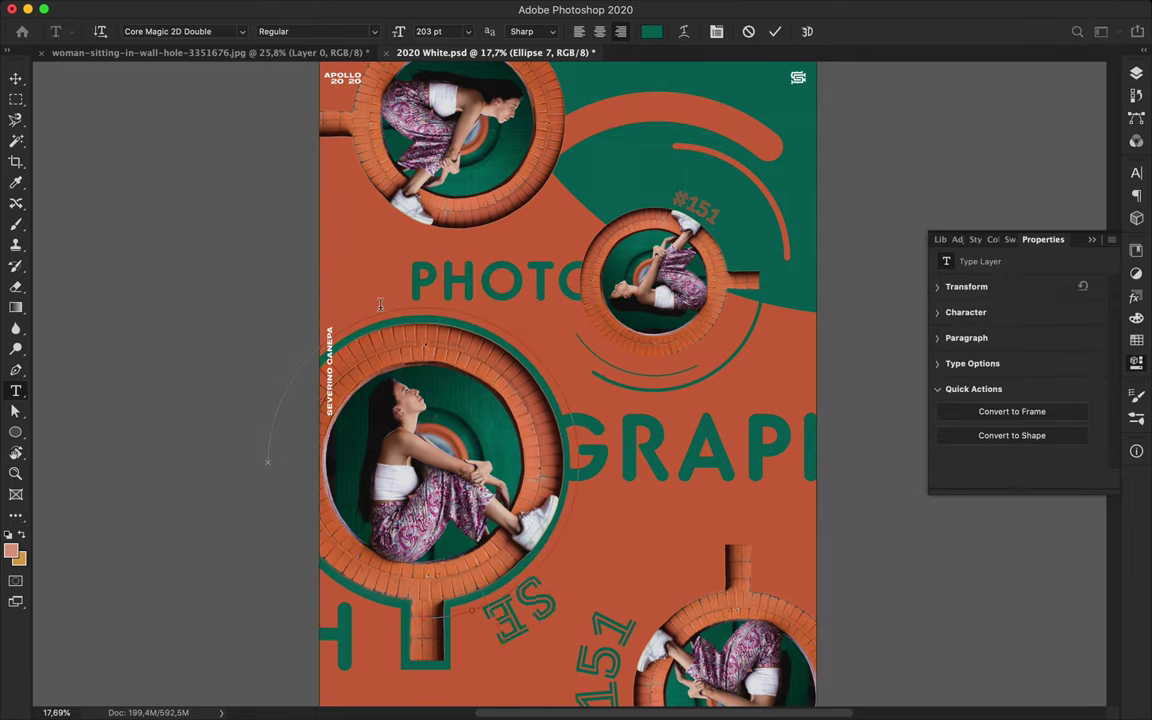
type("LECTARANDOM")
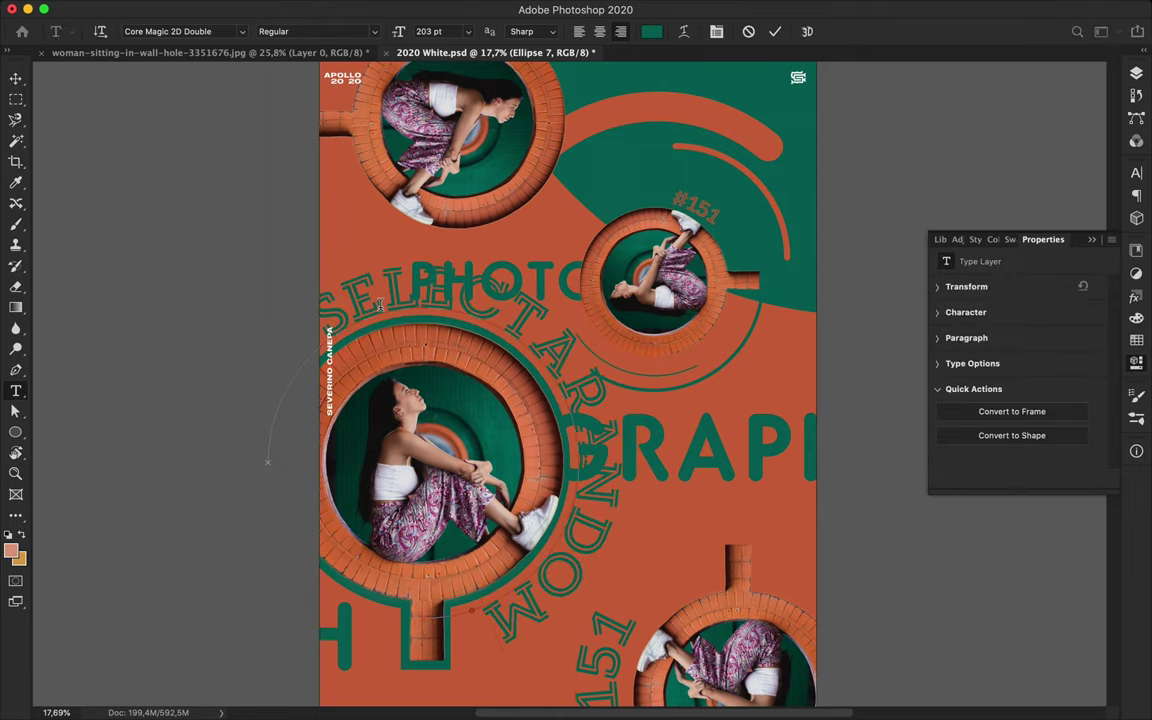
key("ctrl+a")
left_click(1136, 173)
double_click(980, 207)
type("45")
key("Return")
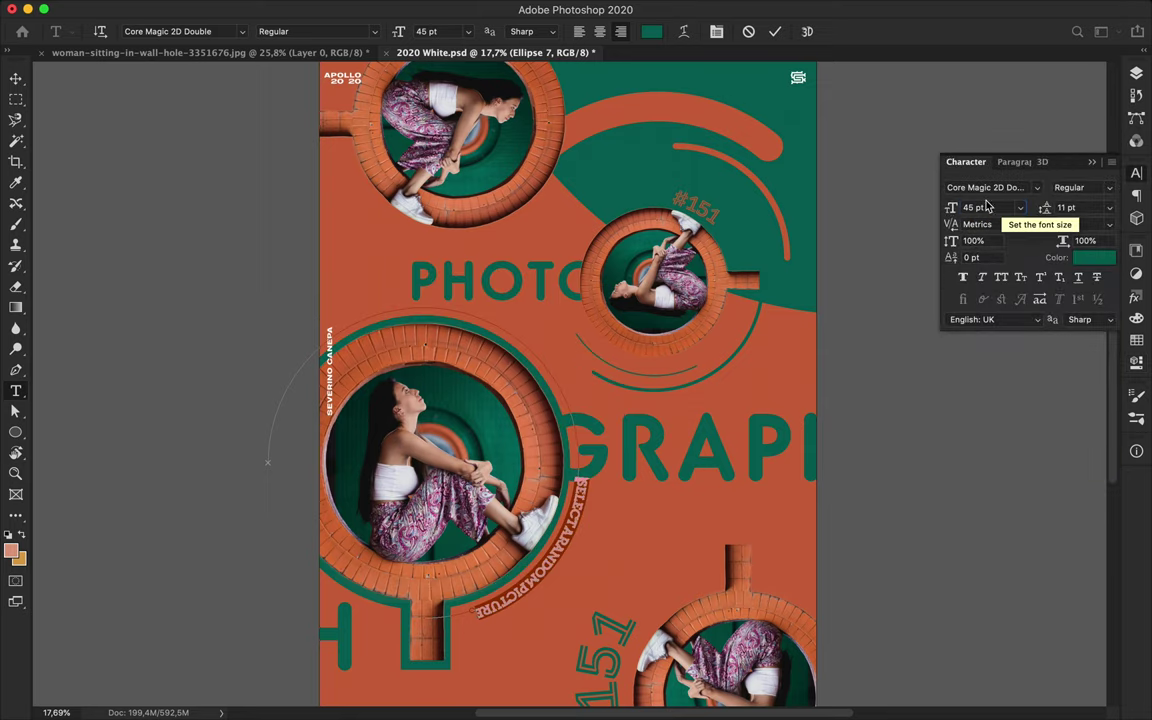
type("0")
key("Return")
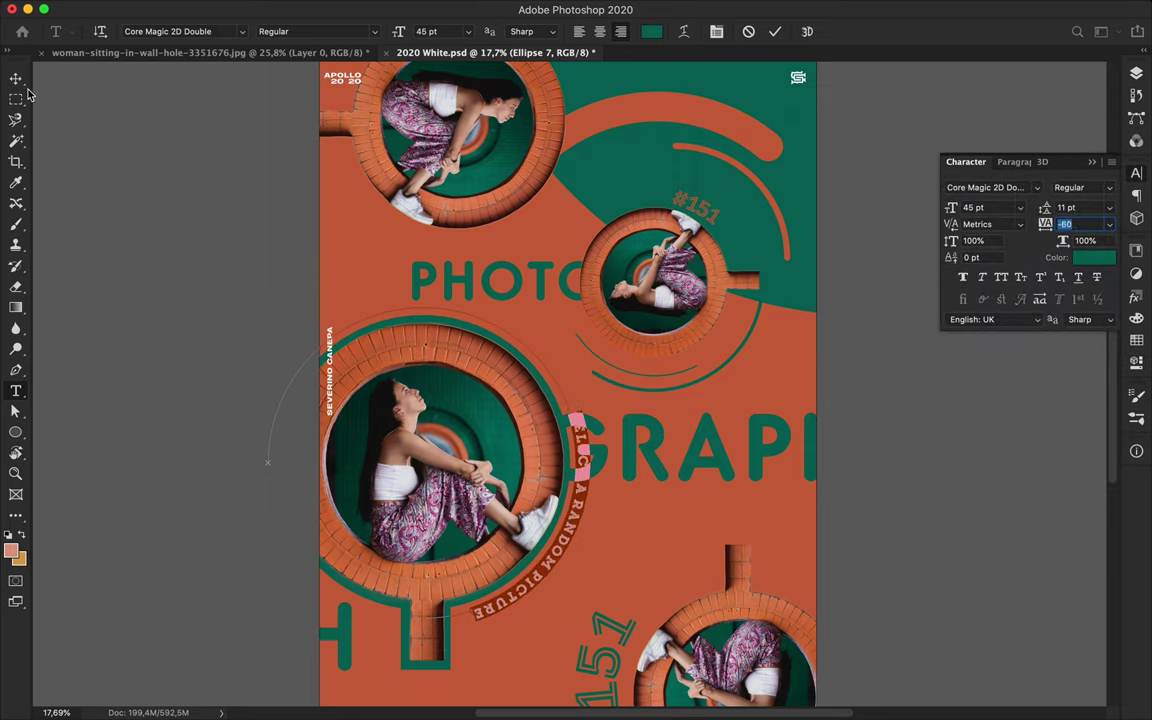
key("ctrl+Return")
Change the caption font to Core Sans GR 55 Medium
key("v")
double_click(560, 556)
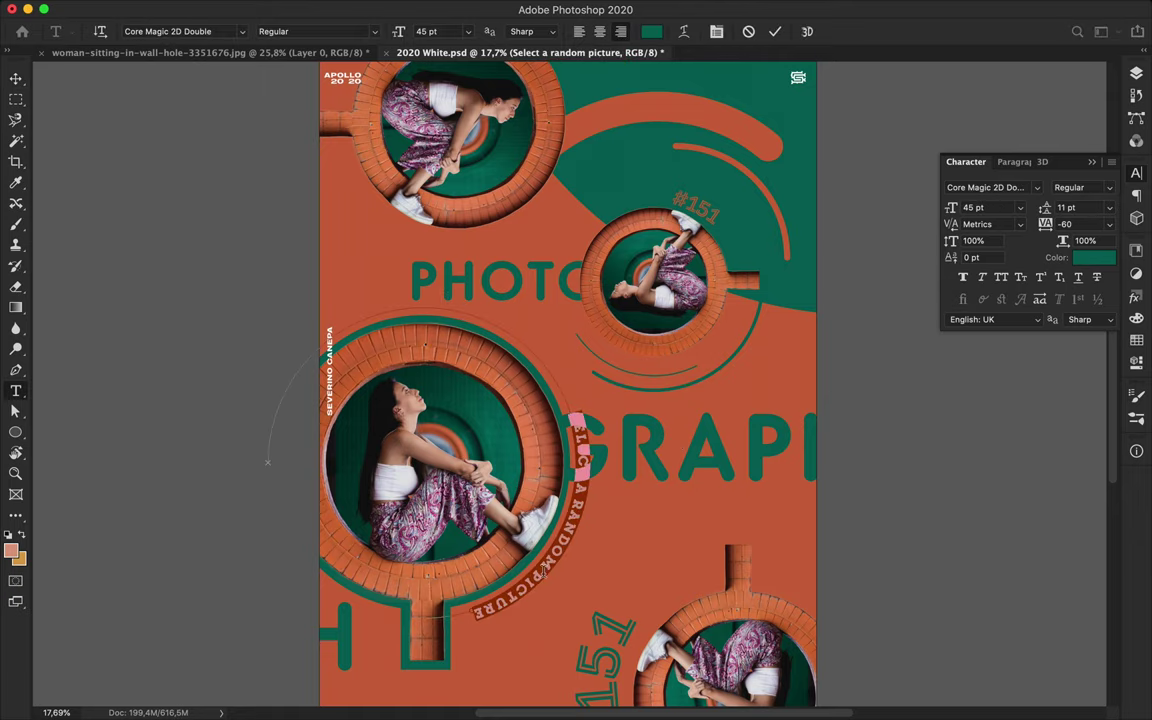
left_click(990, 187)
scroll(980, 438, "down", 5)
scroll(980, 438, "down", 20)
scroll(980, 438, "up", 5)
scroll(980, 438, "up", 5)
scroll(980, 438, "up", 10)
scroll(983, 438, "up", 5)
scroll(983, 438, "up", 5)
scroll(983, 438, "up", 5)
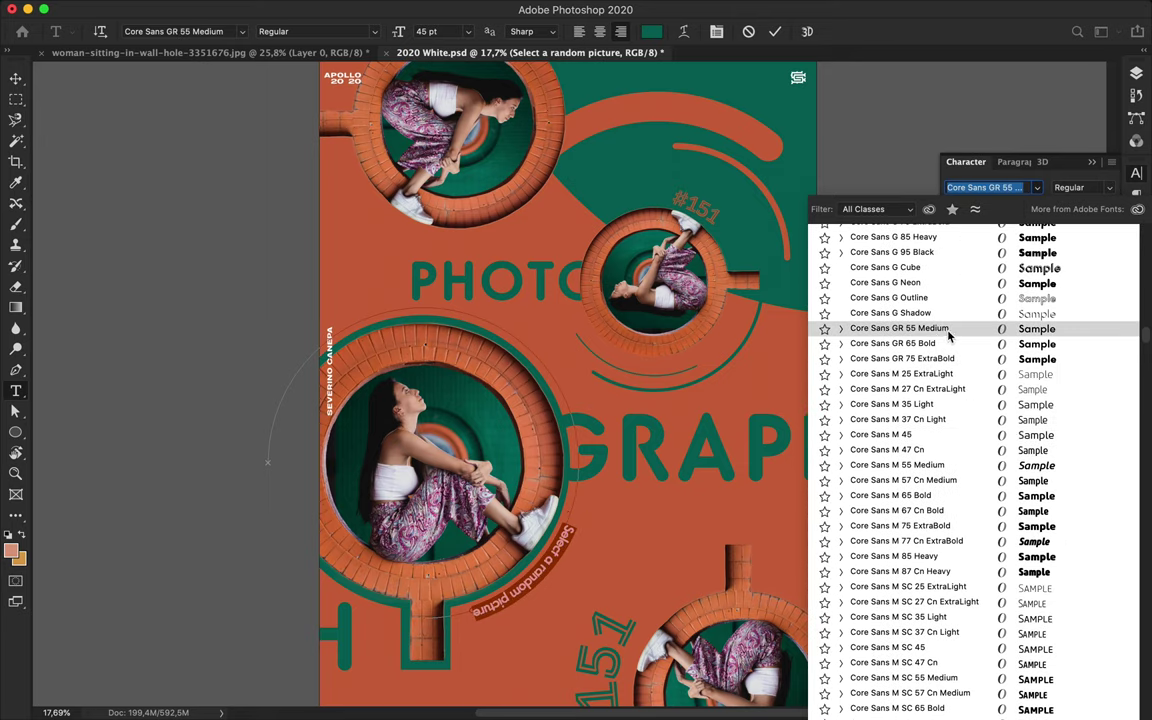
scroll(951, 330, "up", 5)
scroll(946, 333, "up", 15)
scroll(940, 330, "up", 10)
scroll(943, 338, "down", 15)
scroll(940, 400, "down", 6)
left_click(935, 470)
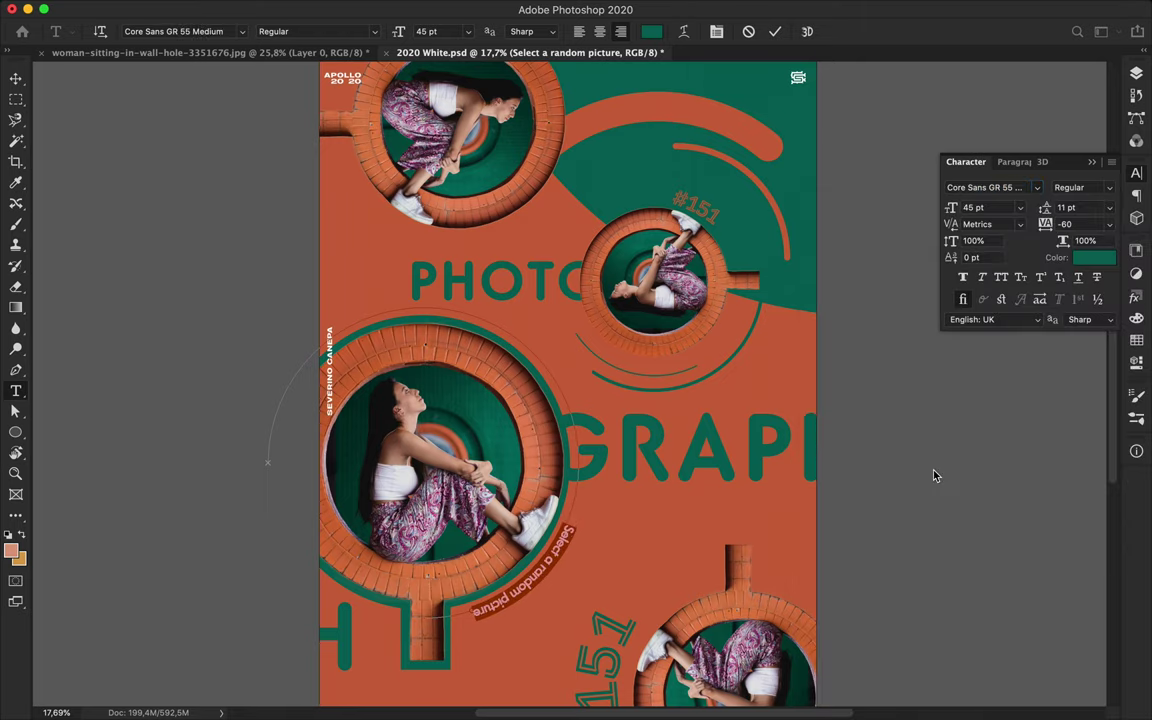
Set the caption's tracking to 80 and rotate it around the circle
type("20")
key("Return")
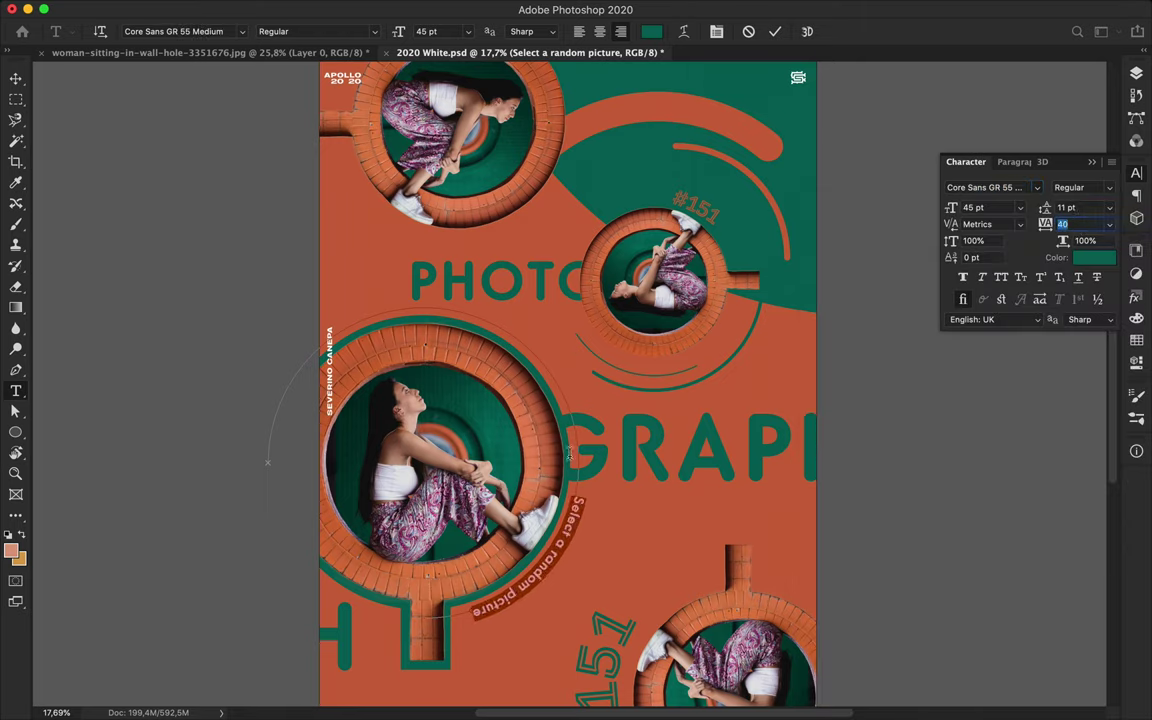
left_click(1075, 224)
type("80")
key("Return")
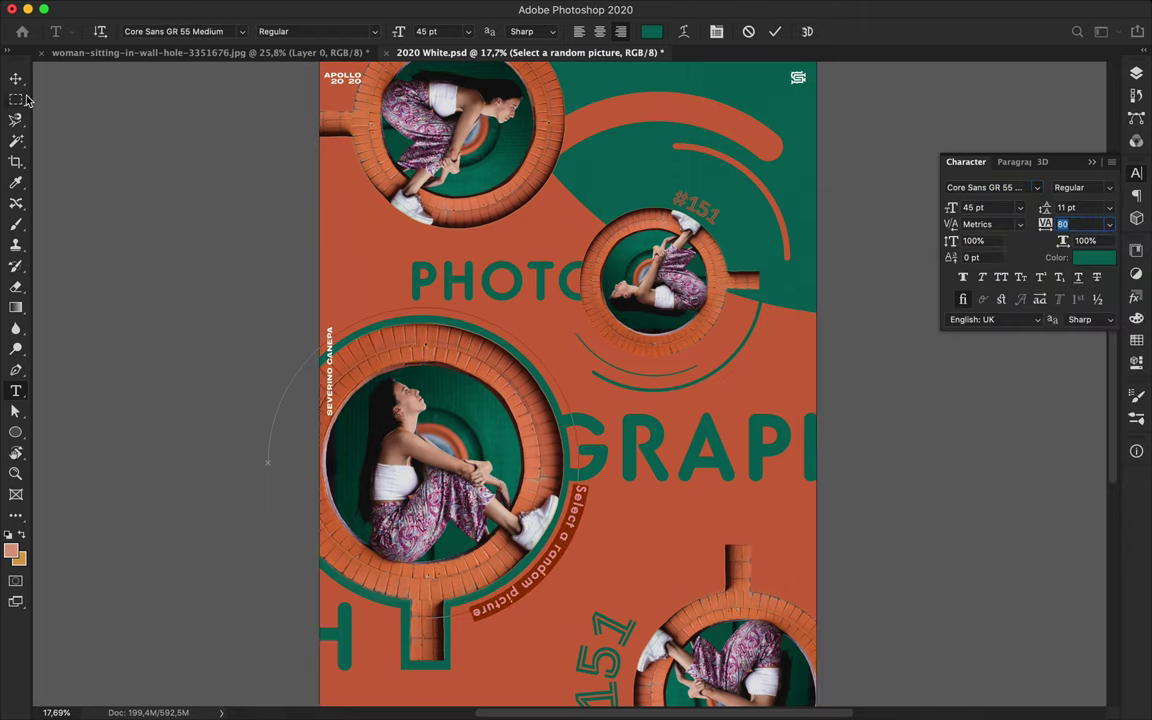
key("ctrl+t")
mouse_move(580, 281)
left_mouse_down()
mouse_move(246, 311)
mouse_move(203, 376)
left_mouse_up()
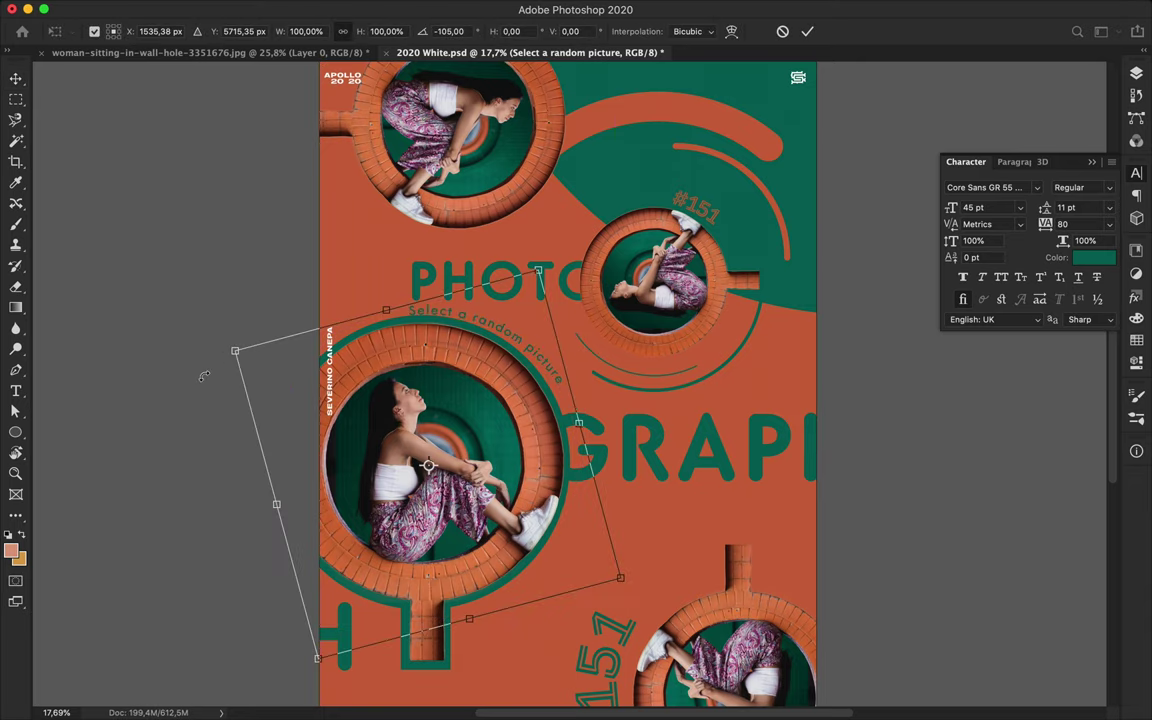
Commit the caption's rotation and shrink the 'Select a random picture' caption to 40 pt
key("Return")
double_click(460, 315)
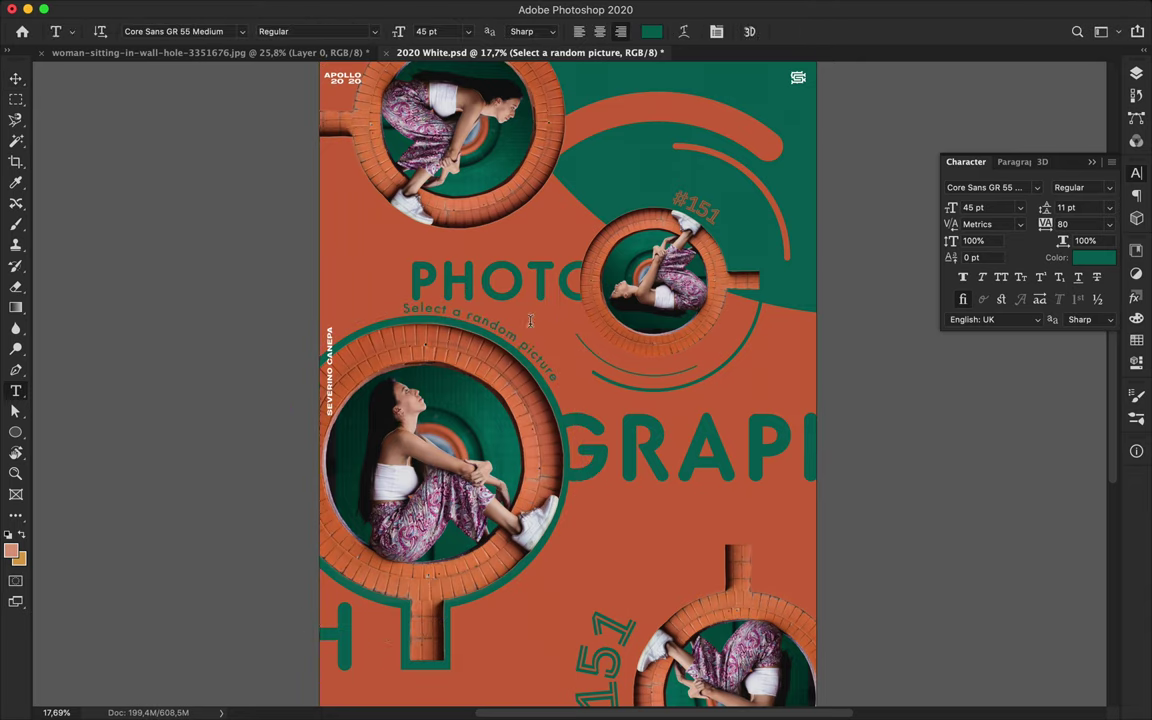
left_click(985, 207)
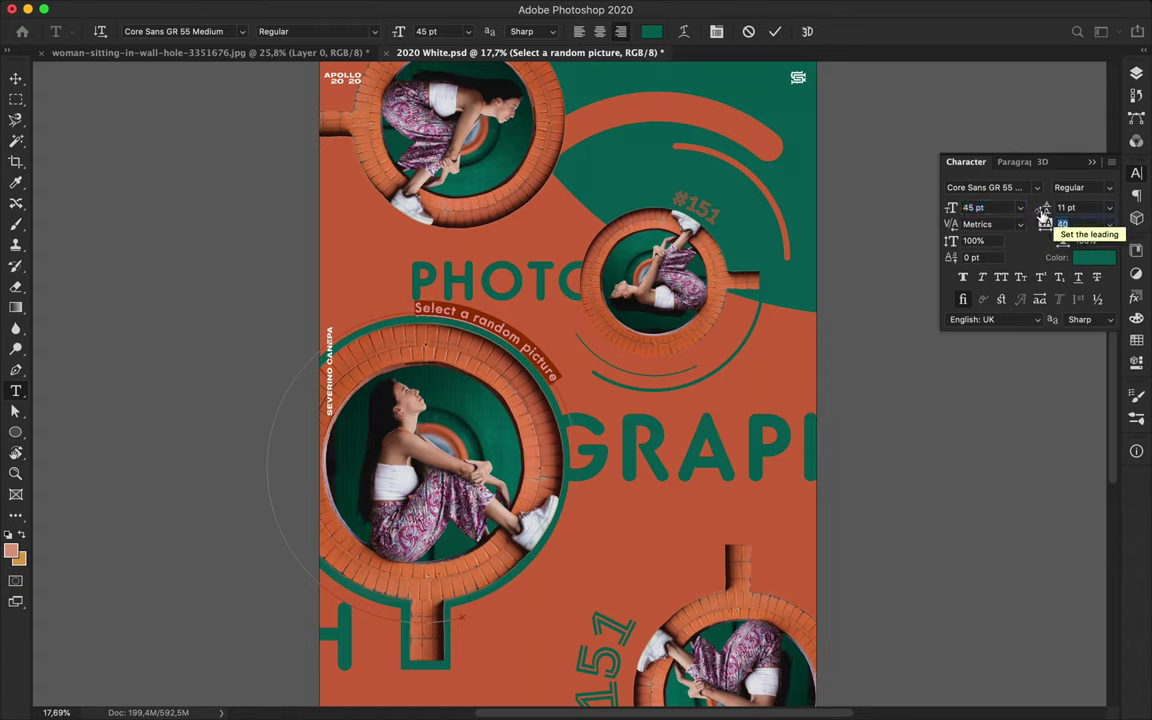
type("40")
left_click(987, 208)
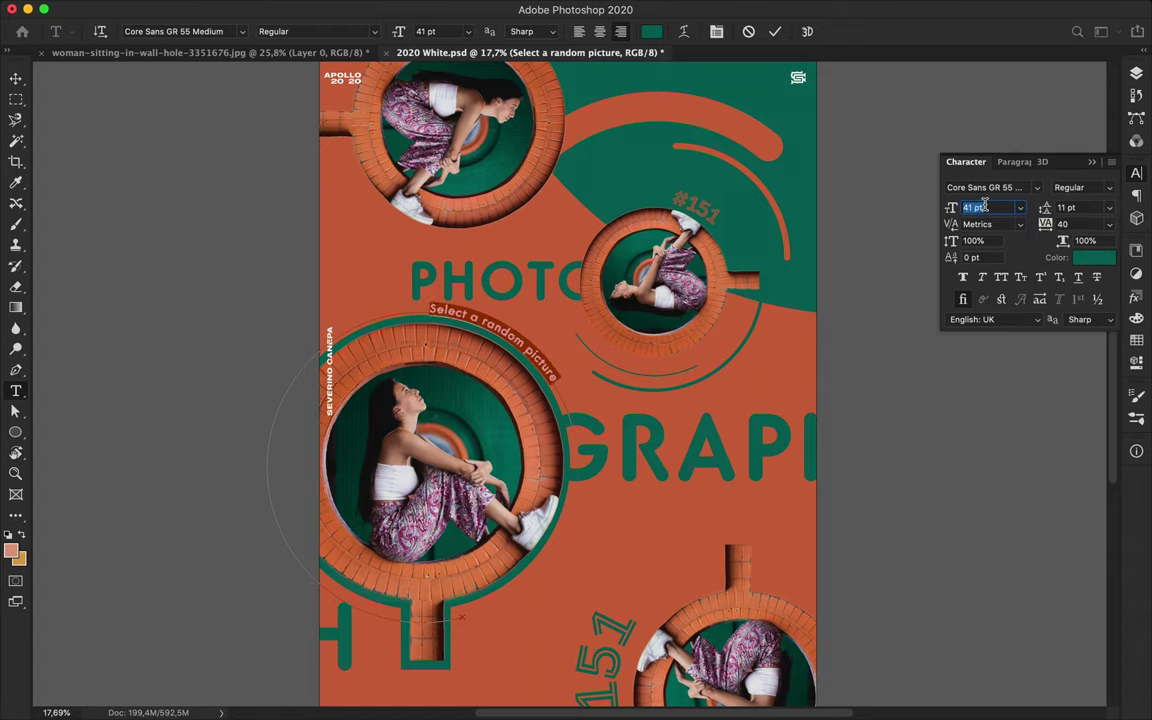
key("Down")
left_click(16, 78)
scroll(540, 342, "down", 3)
scroll(540, 342, "right", 3)
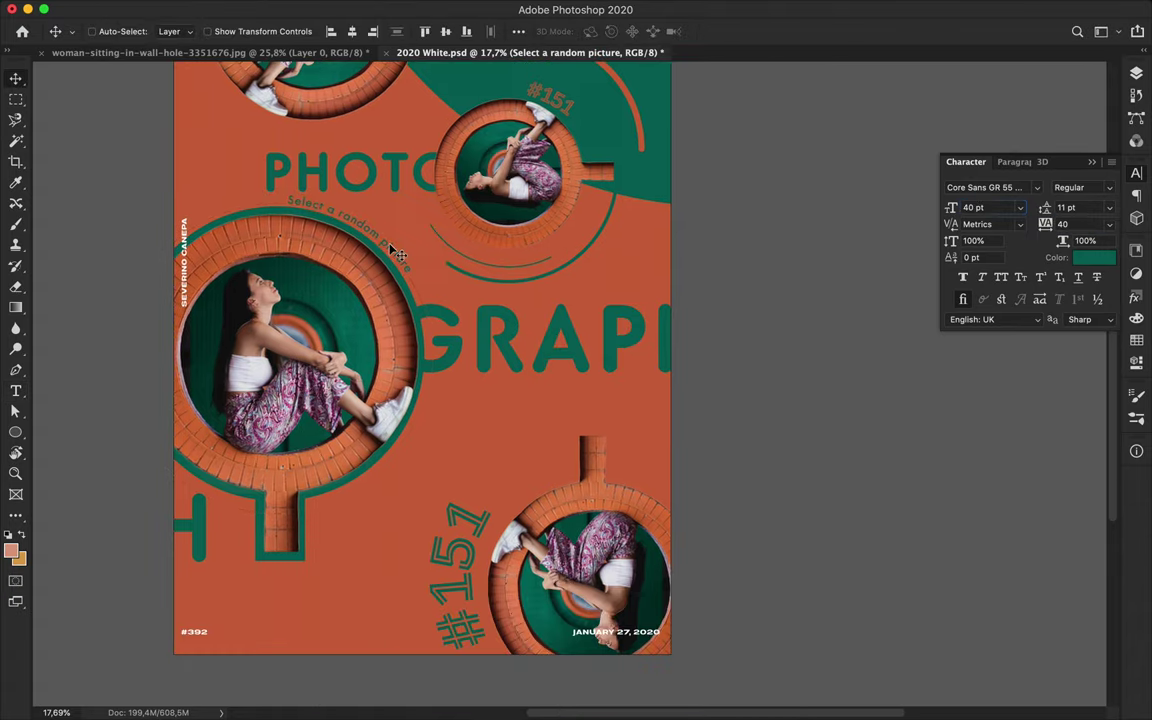
Rotate the caption down the big ring's lower-right edge, then start a new text line near GRAPH
key("ctrl+t")
left_click_drag(398, 262, 416, 562)
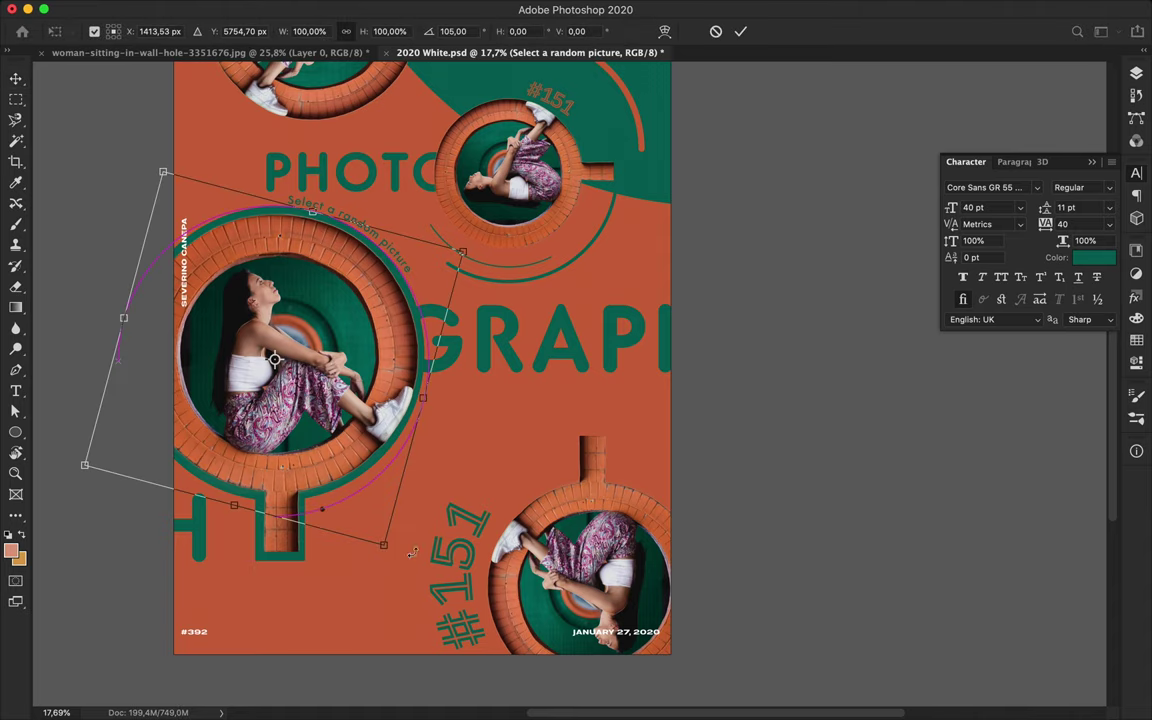
key("Return")
key("ctrl+t")
mouse_move(490, 575)
left_mouse_down()
mouse_move(410, 452)
mouse_move(402, 463)
left_mouse_up()
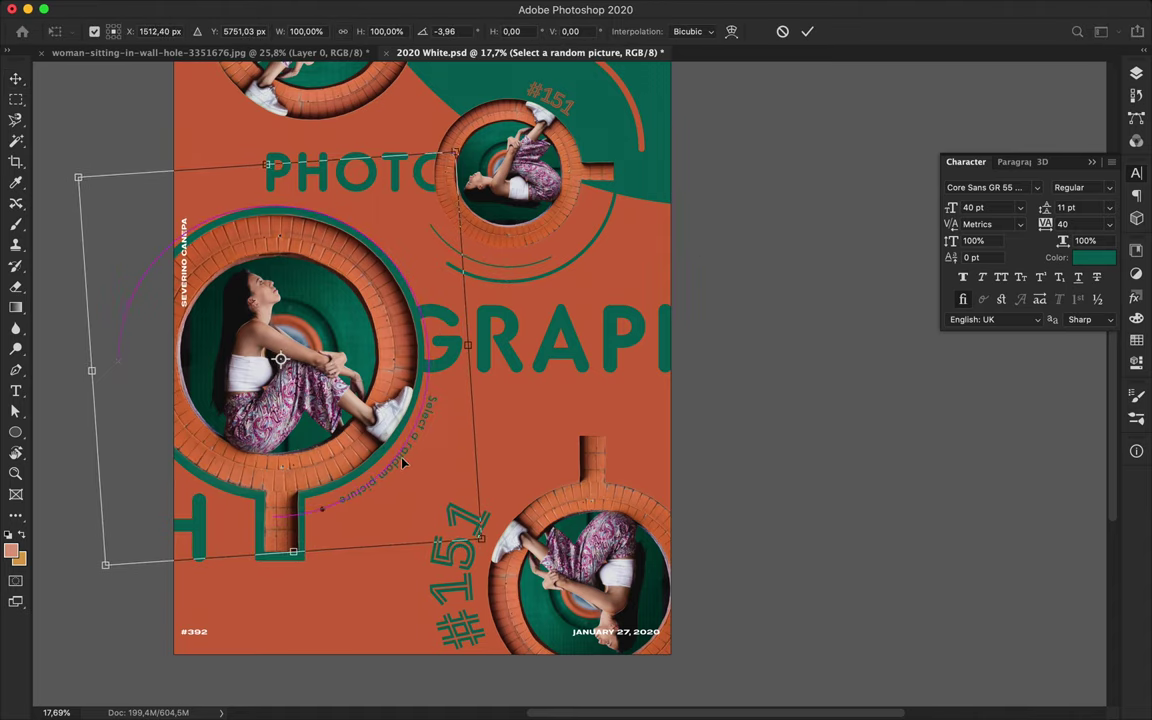
key("Return")
scroll(578, 472, "right", 2)
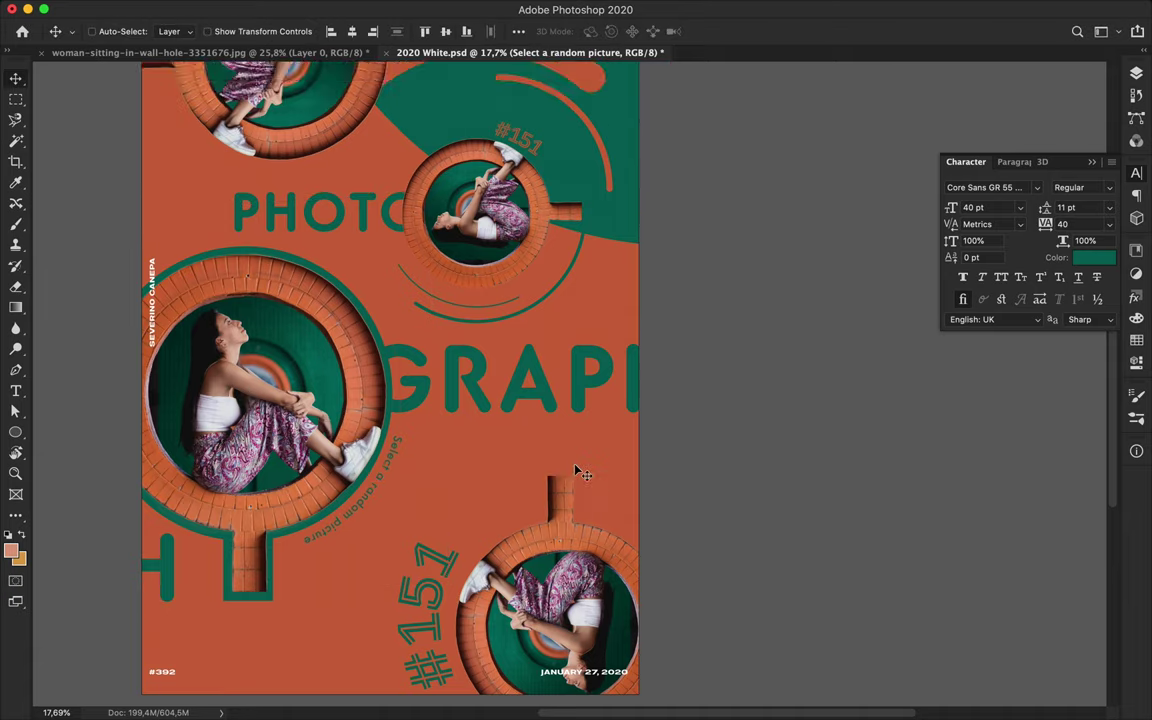
key("t")
left_click(390, 420)
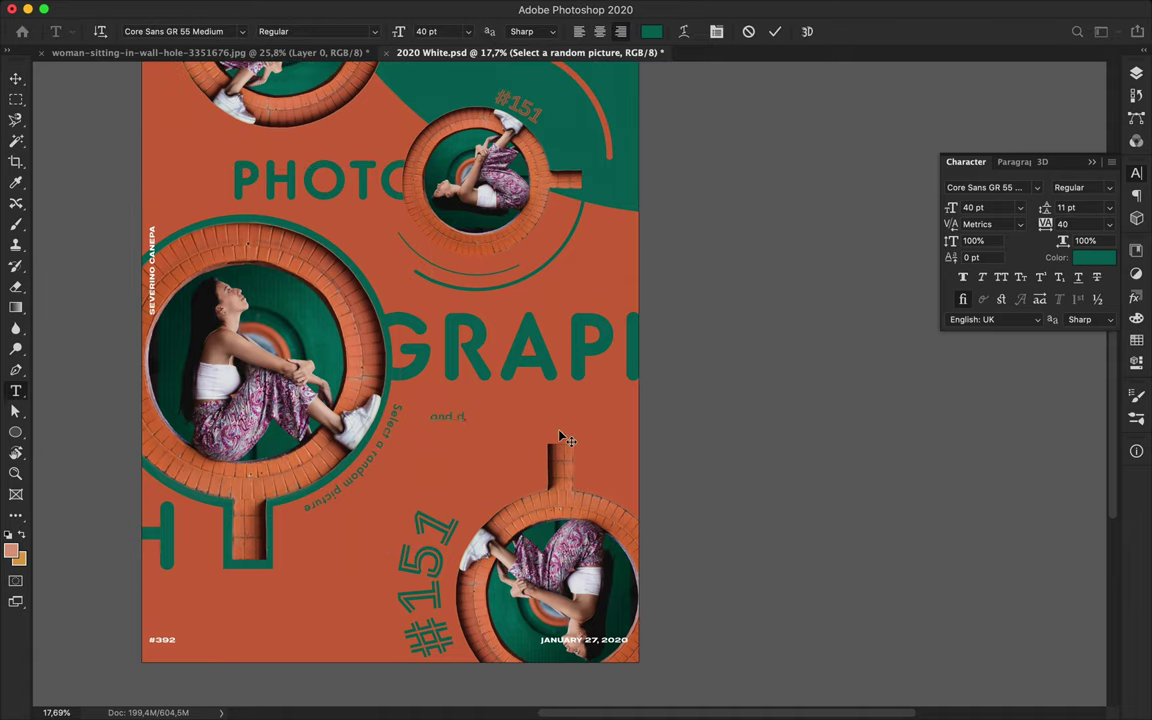
Place the 'and design a poster' line just under GRAPH
key("Escape")
key("v")
mouse_move(440, 425)
left_mouse_down()
mouse_move(560, 420)
mouse_move(586, 399)
left_mouse_up()
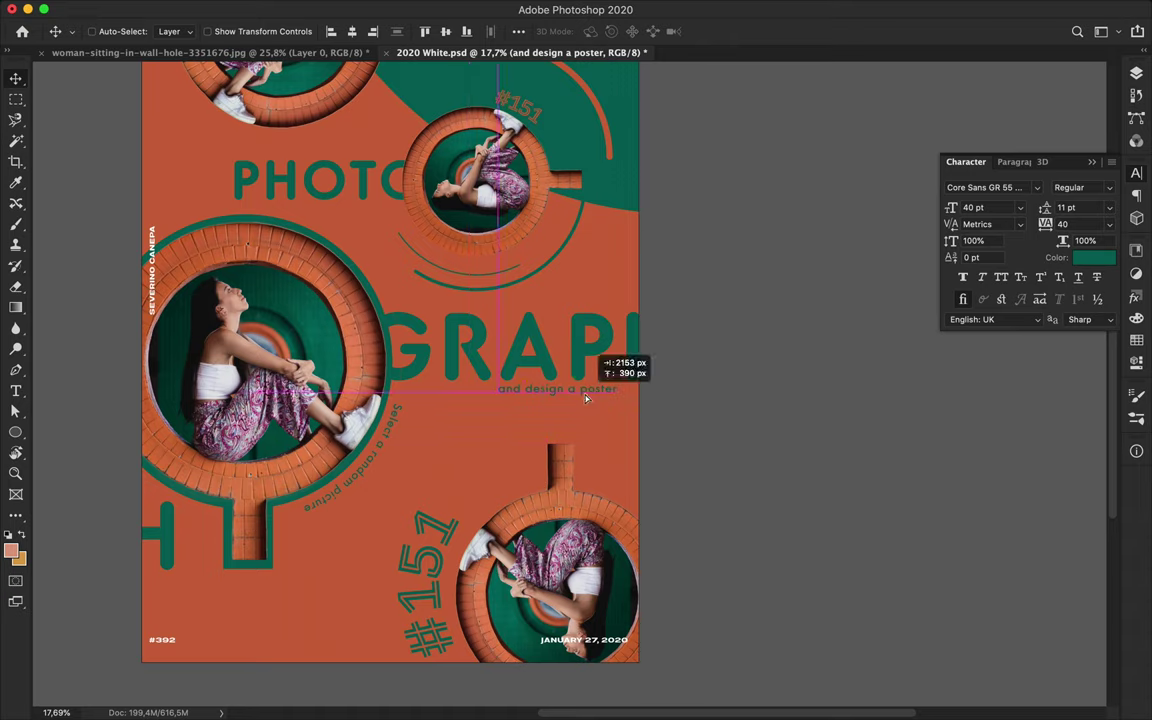
Duplicate the curved caption, flip it 180°, and retype it as 'whatever it is'
key("ctrl+j")
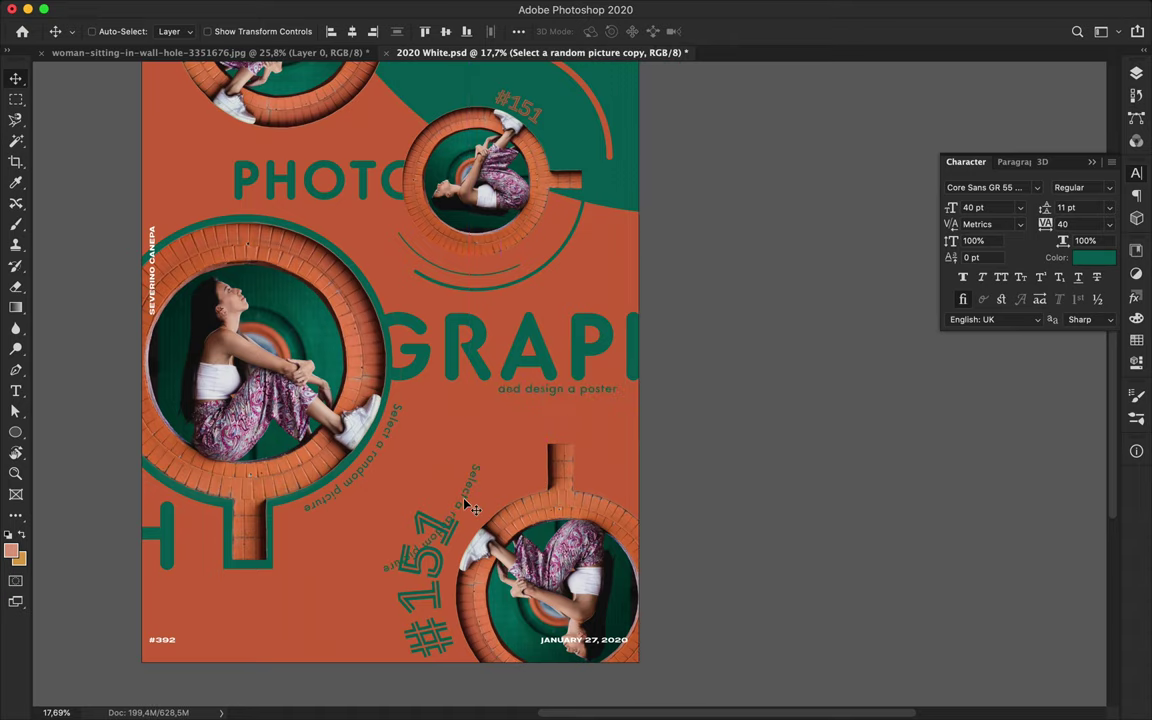
key("ctrl+t")
mouse_move(100, 395)
left_mouse_down()
mouse_move(435, 443)
mouse_move(555, 478)
left_mouse_up()
key("Return")
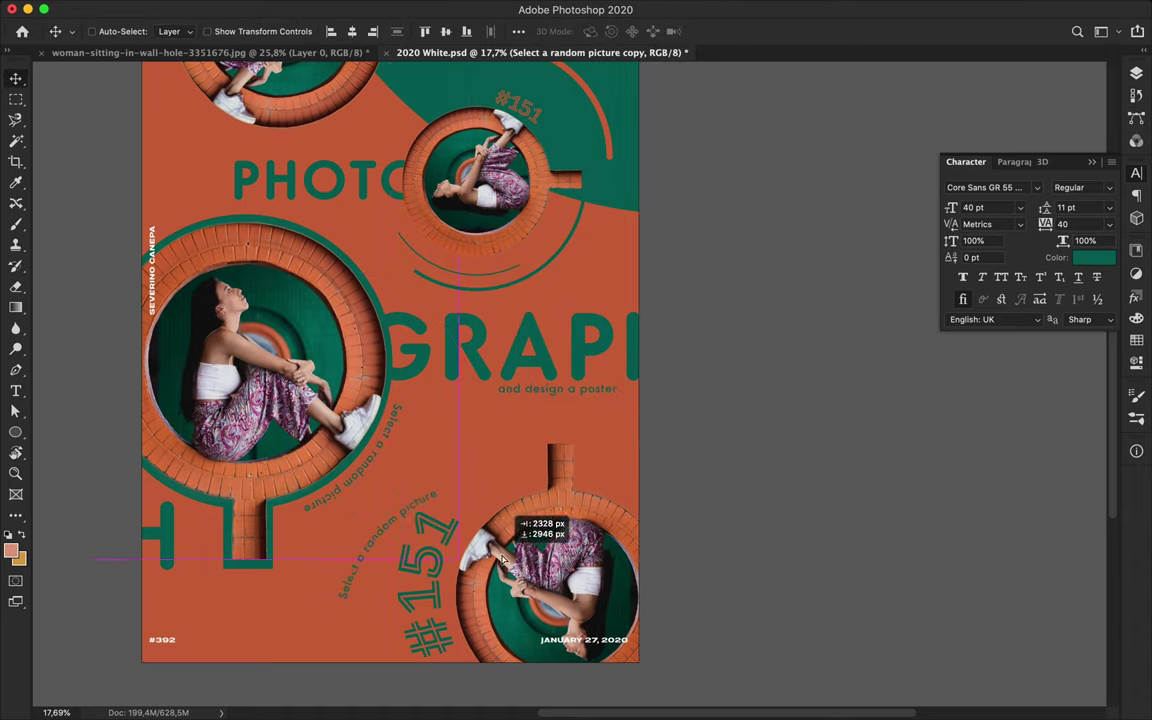
type("tever it is")
key("Escape")
Tilt the 'whatever it is' caption to about -38° and position it beside the lower #151
key("v")
key("ctrl+t")
mouse_move(305, 385)
left_mouse_down()
mouse_move(229, 519)
mouse_move(369, 437)
left_mouse_up()
left_click_drag(378, 521, 381, 541)
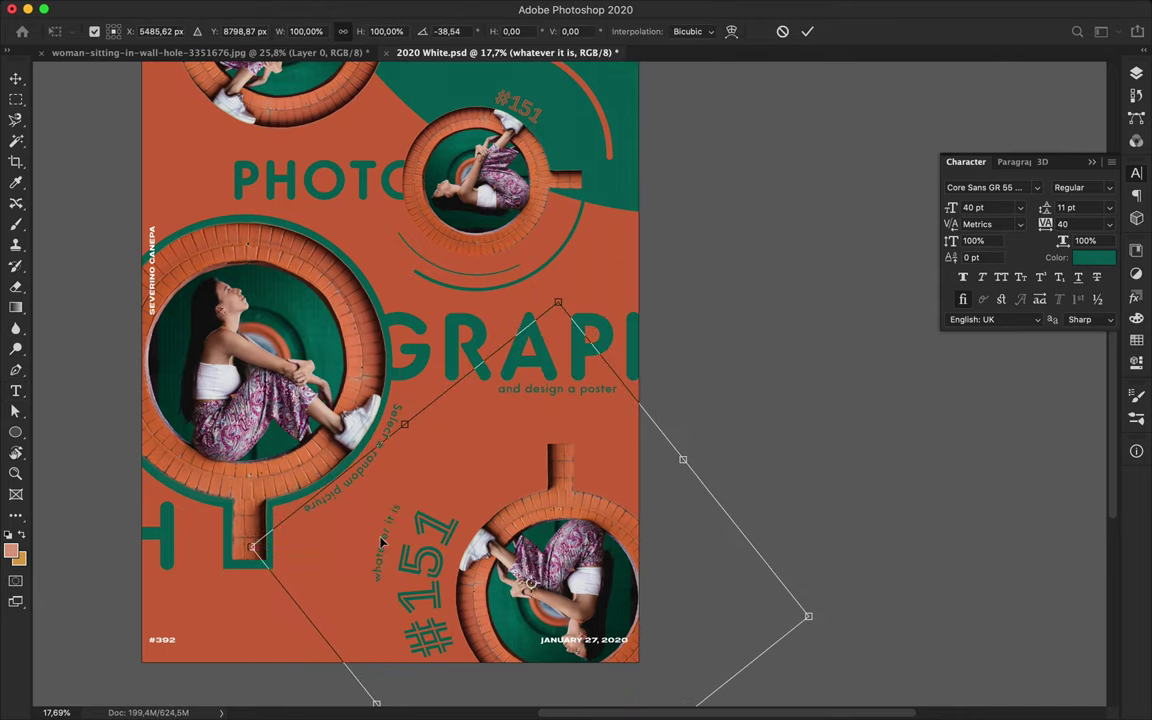
key("Return")
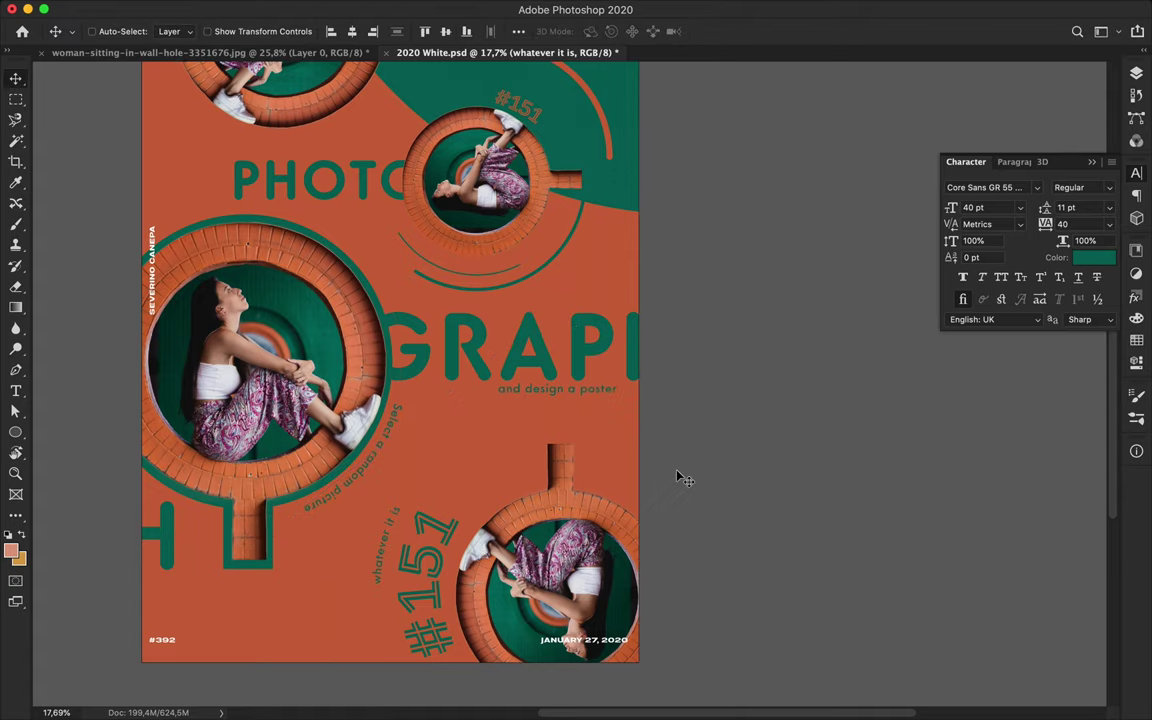
scroll(677, 477, "up", 3)
scroll(677, 477, "up", 2)
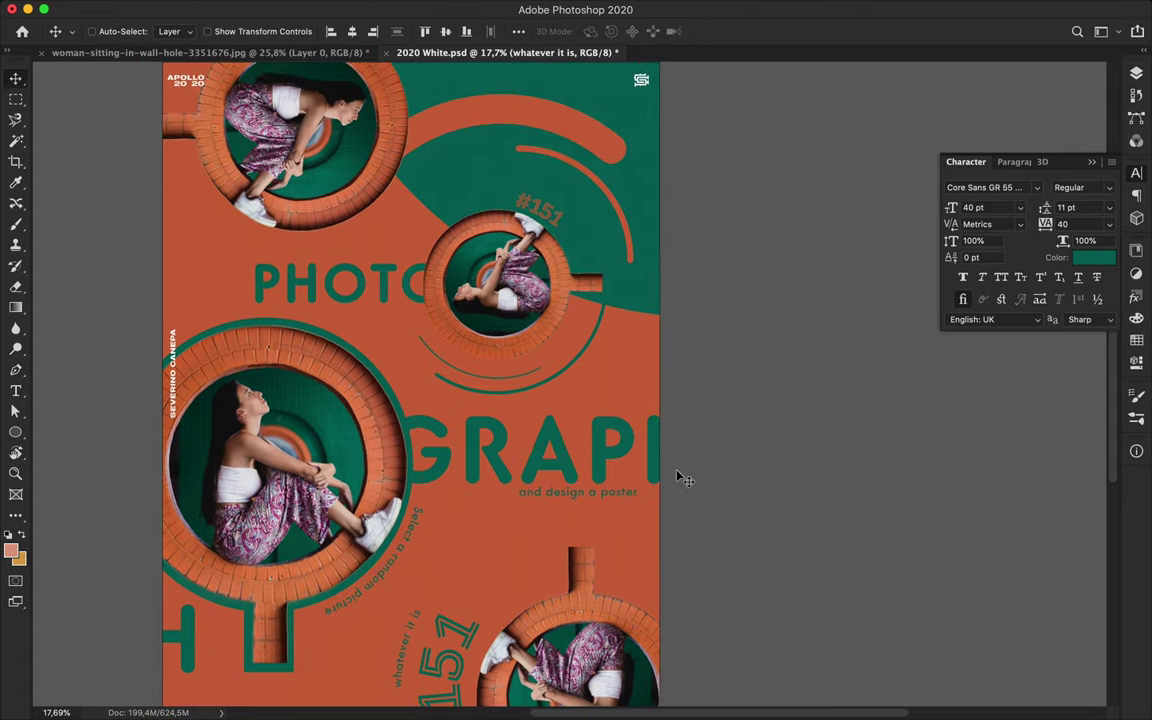
scroll(680, 478, "down", 7)
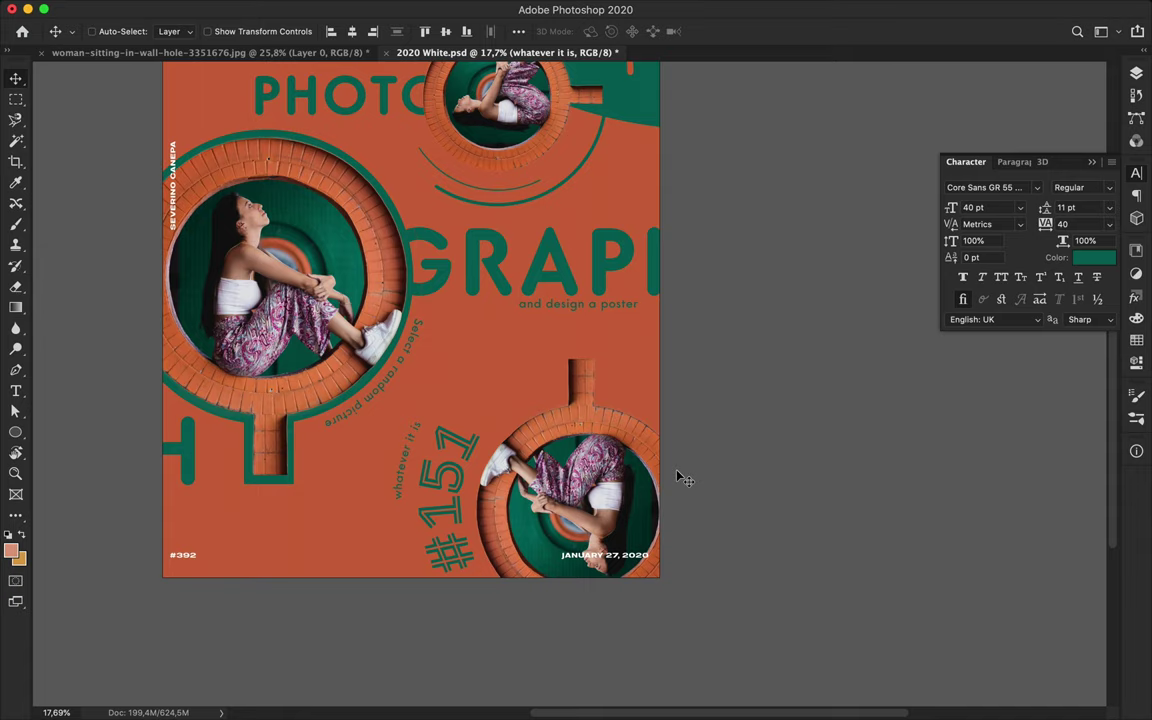
scroll(677, 477, "up", 1)
Draw a green-filled circle behind the bottom-right brick circle, scaled to 4112 px wide
key("u")
left_click(178, 31)
left_click(90, 117)
left_click_drag(375, 300, 663, 545)
key("v")
left_click_drag(546, 346, 628, 411)
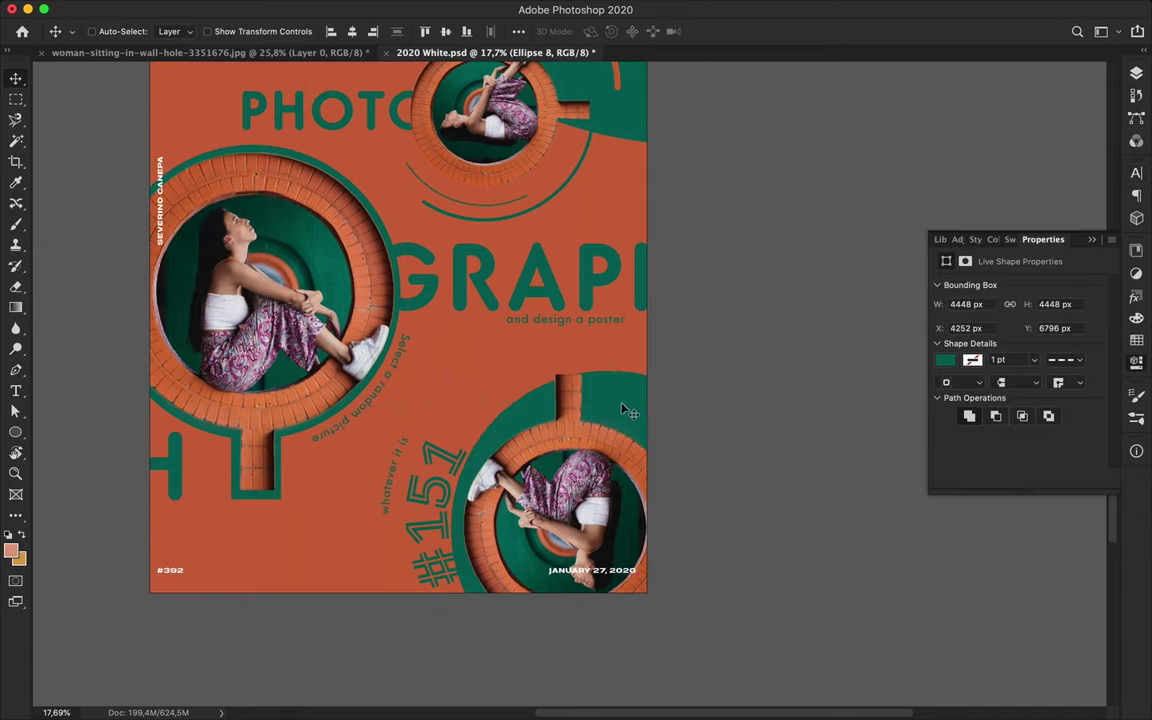
key("ctrl+t")
left_click_drag(764, 368, 746, 391)
key("Return")
scroll(600, 400, "up", 4)
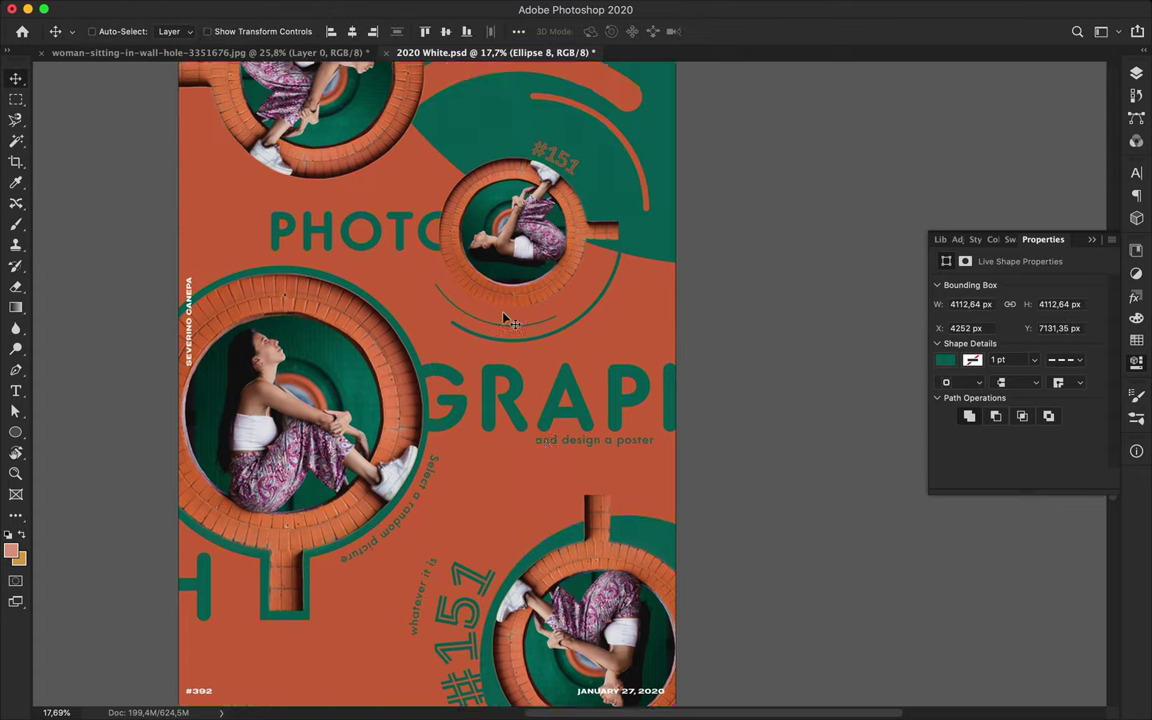
scroll(510, 320, "up", 2)
Draw a second green circle peeking in at the poster's left edge
key("u")
left_click_drag(330, 290, 440, 410)
key("v")
left_click_drag(425, 350, 380, 360)
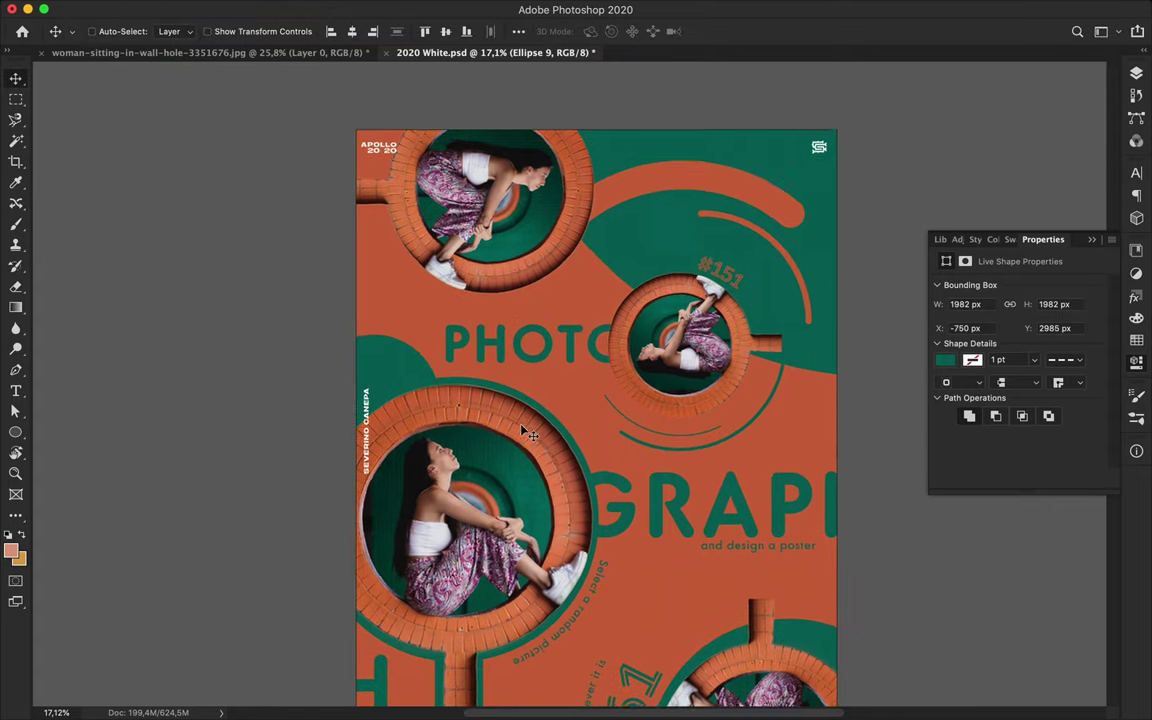
scroll(525, 432, "up", 2)
Add a large green circle filling the poster's bottom-left corner
key("u")
left_click_drag(351, 210, 500, 359)
scroll(468, 293, "down", 4)
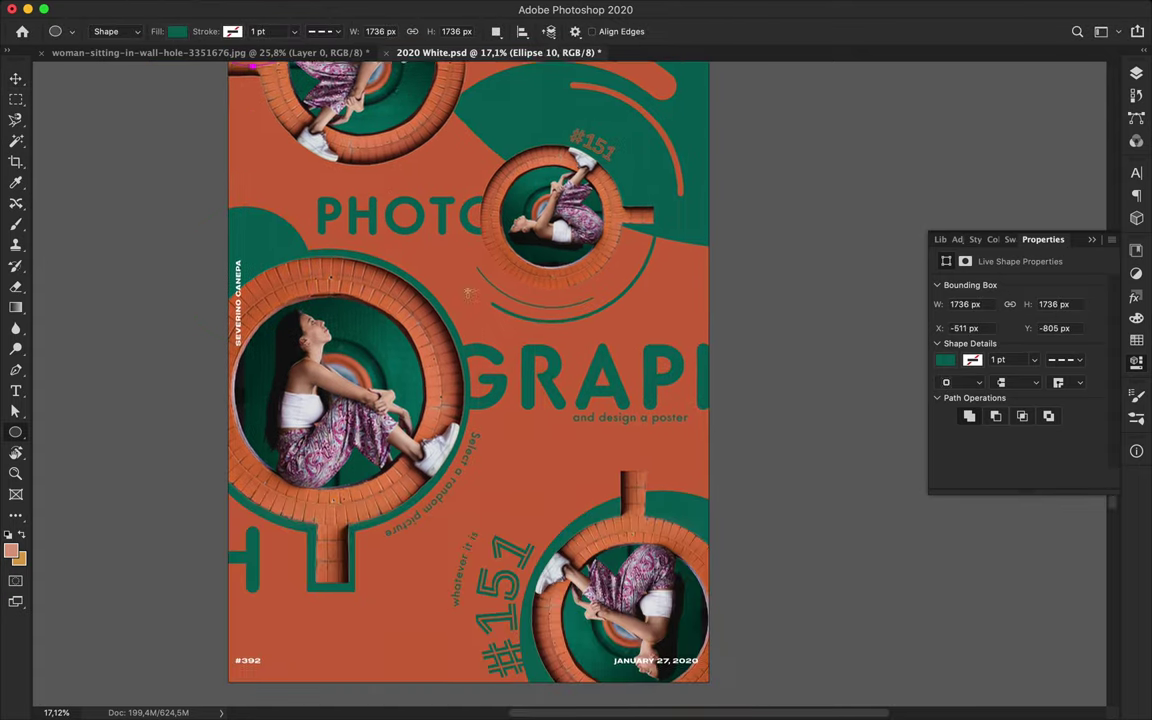
scroll(468, 293, "down", 3)
left_click_drag(193, 476, 360, 643)
key("v")
mouse_move(387, 590)
left_mouse_down()
mouse_move(426, 601)
mouse_move(320, 635)
left_mouse_up()
scroll(360, 500, "down", 3)
key("Return")
key("a")
key("v")
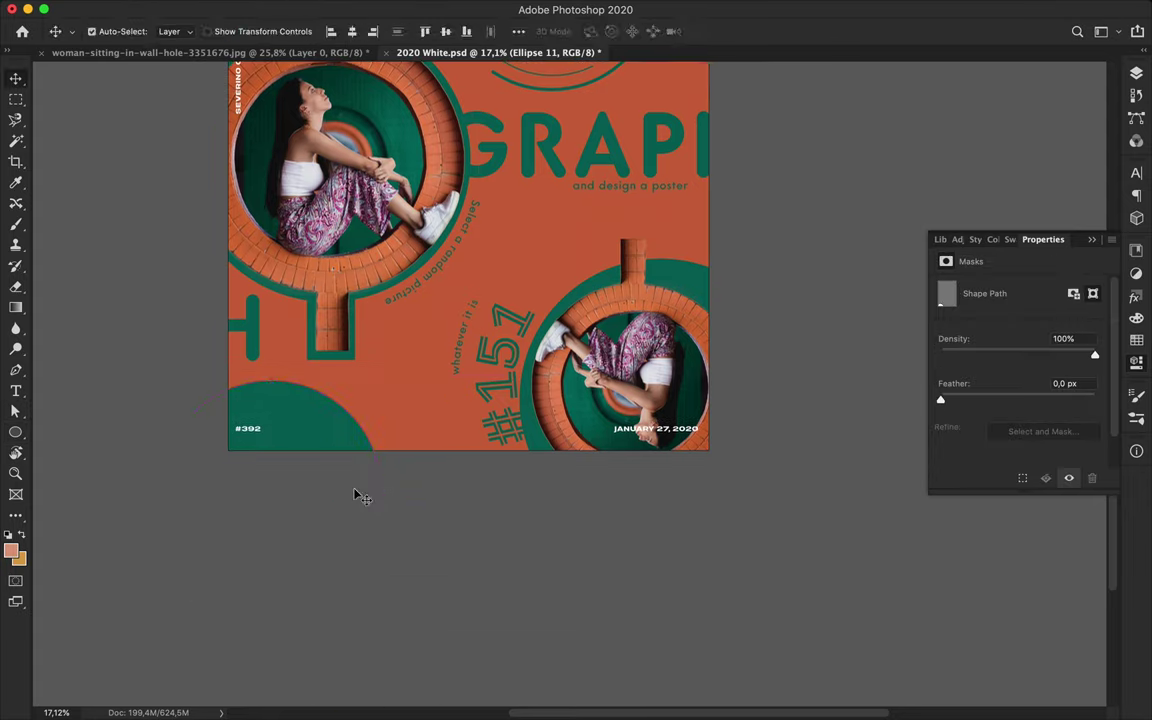
key("ctrl+t")
left_click_drag(420, 530, 535, 568)
key("Return")
Nudge the bottom-right green circle slightly up
scroll(470, 530, "up", 5)
scroll(517, 541, "up", 3)
scroll(515, 545, "down", 3)
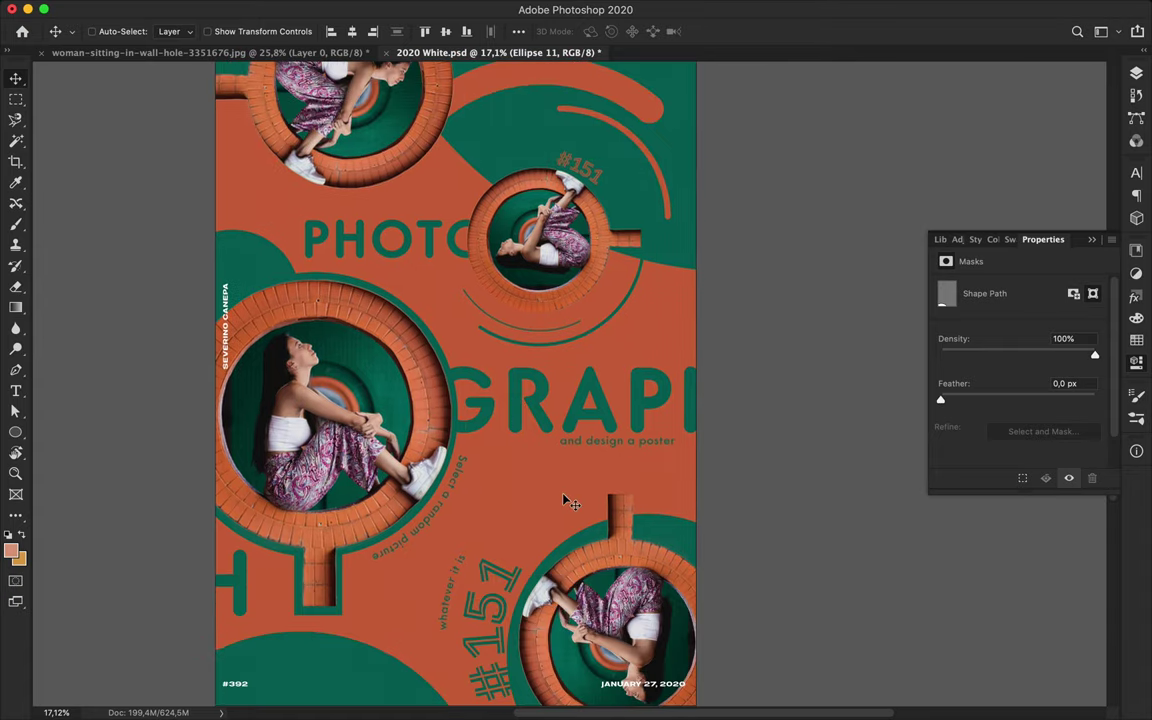
scroll(563, 505, "down", 2)
left_click_drag(628, 631, 633, 648)
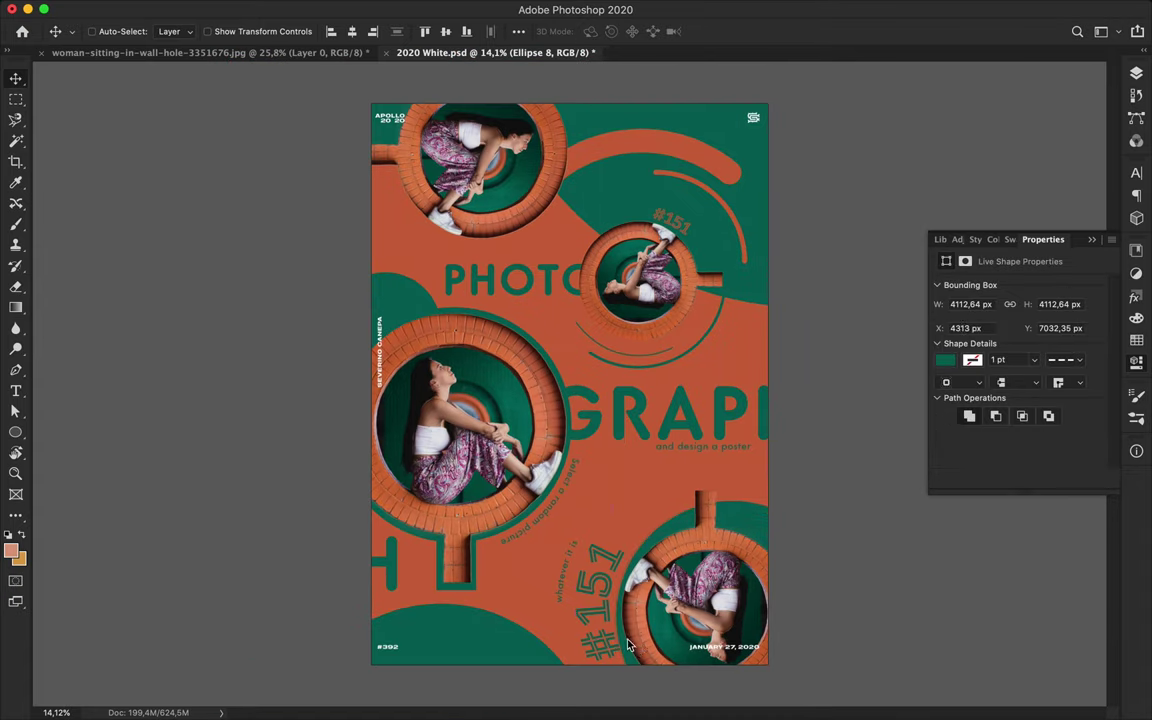
scroll(590, 425, "up", 2)
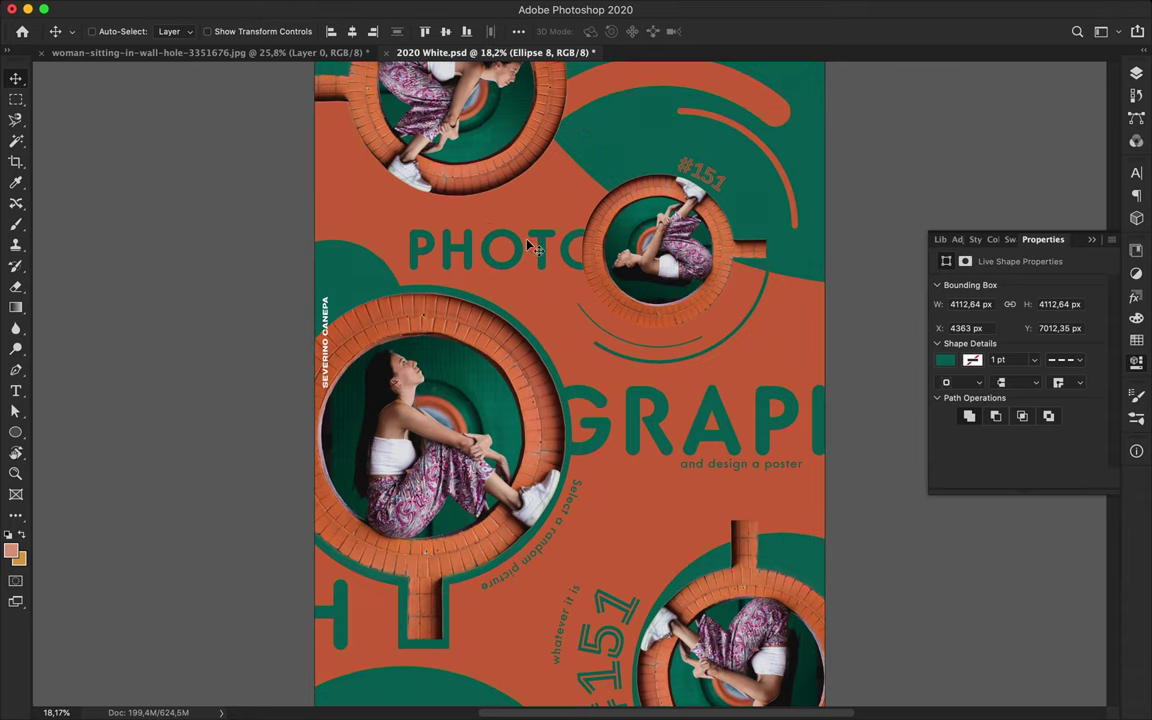
left_click(480, 215)
scroll(543, 258, "down", 2)
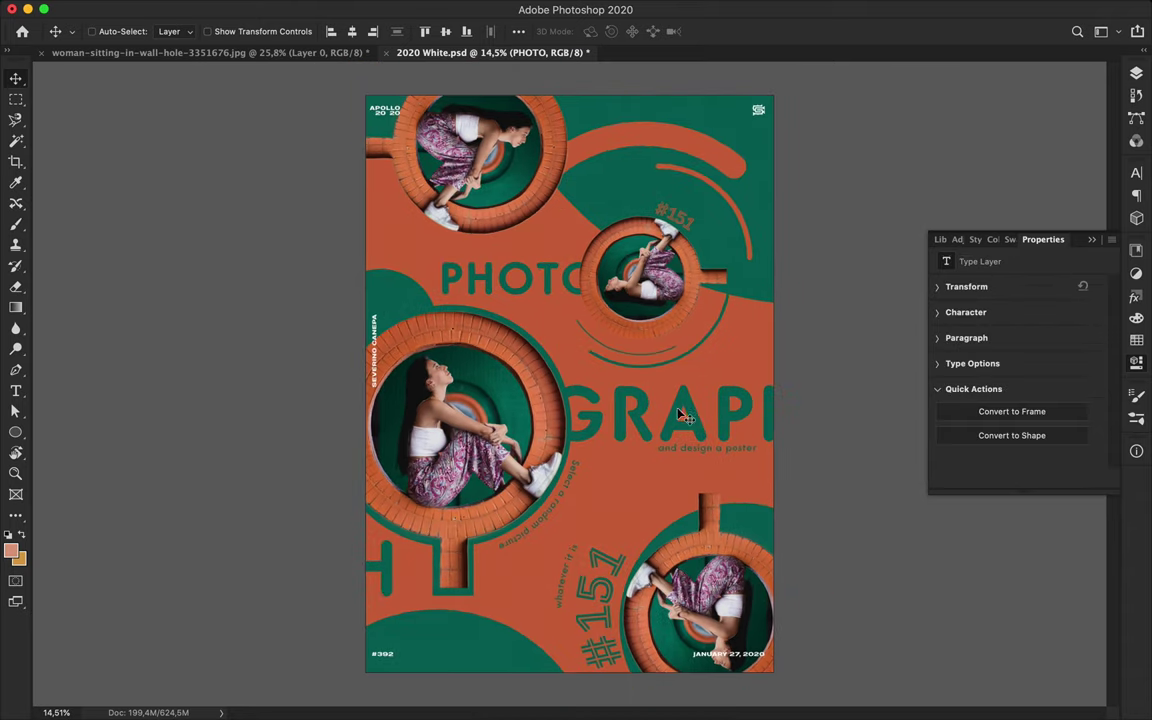
left_click(1136, 172)
left_click(1036, 187)
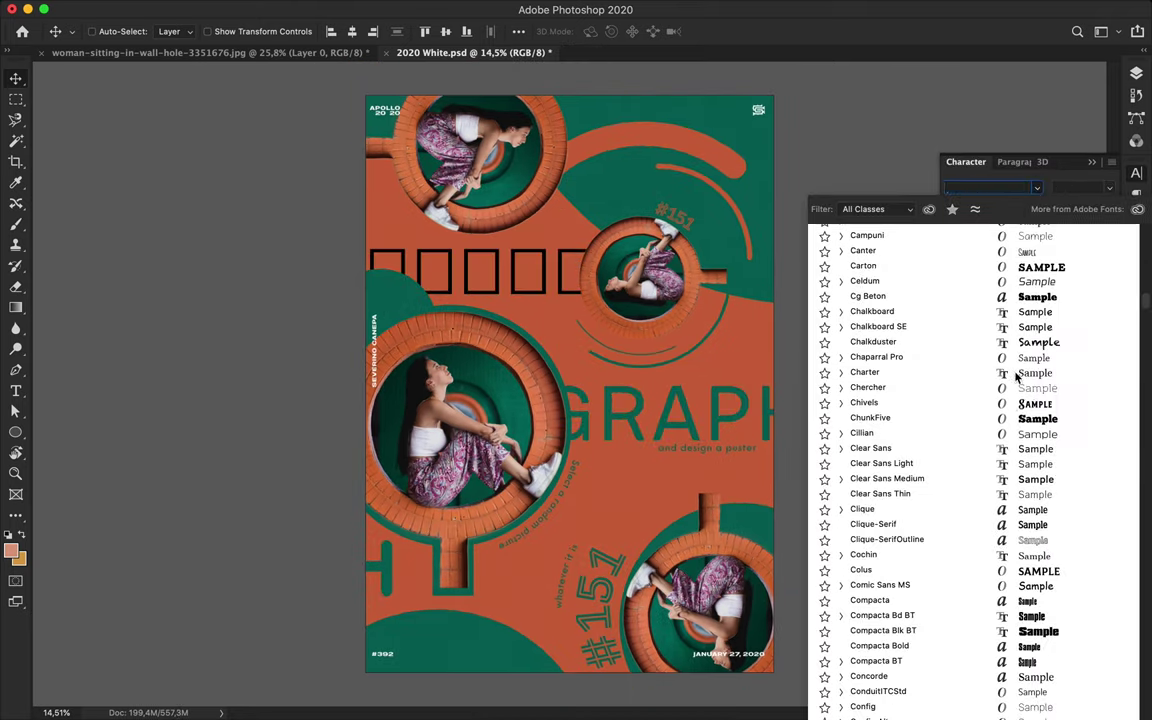
scroll(998, 548, "down", 5)
scroll(998, 545, "down", 5)
scroll(995, 540, "down", 5)
scroll(990, 600, "down", 5)
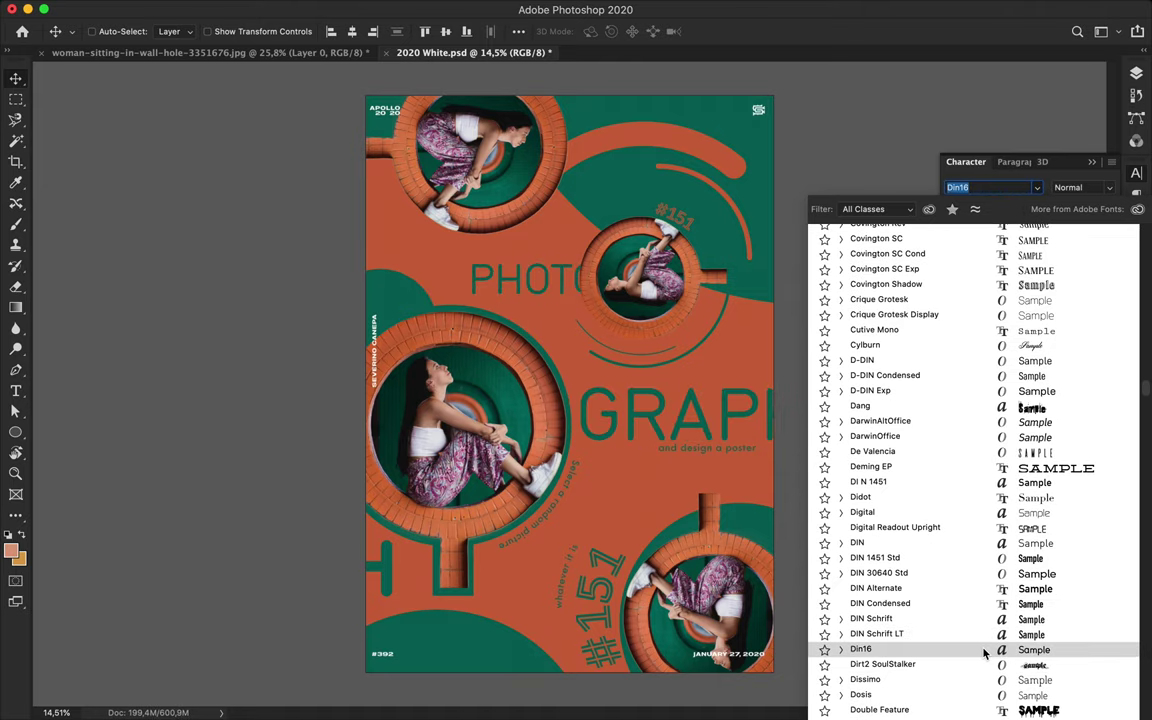
left_click(840, 649)
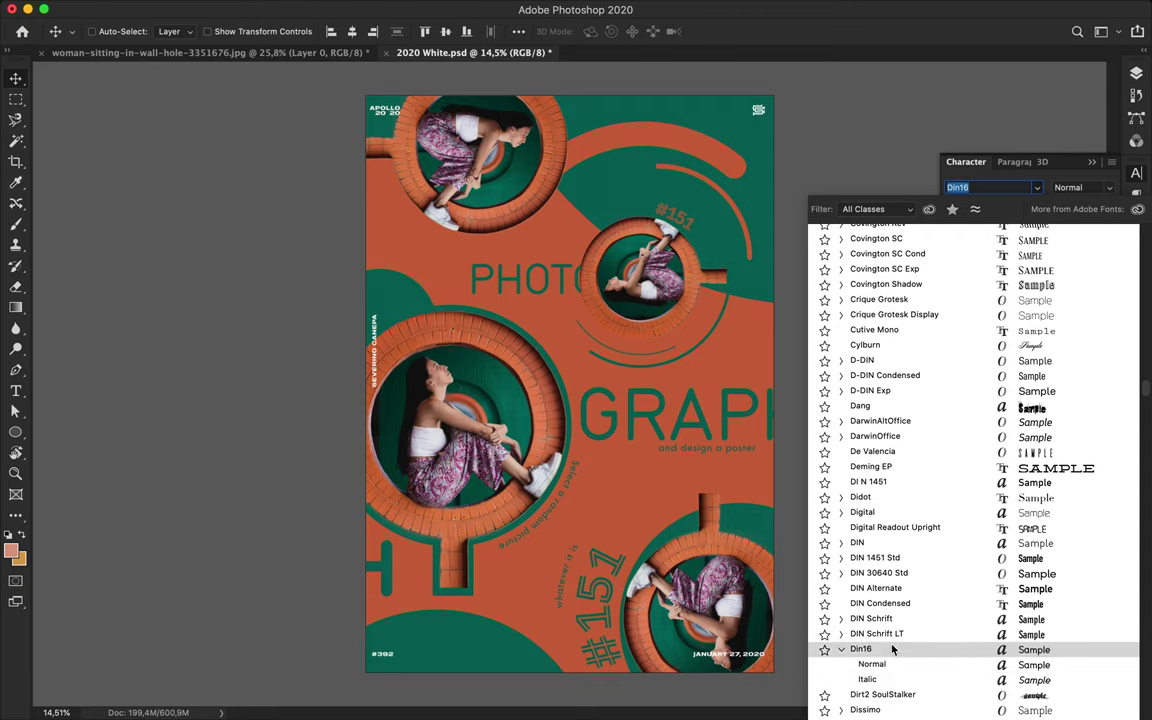
scroll(893, 650, "down", 10)
scroll(892, 655, "down", 5)
scroll(910, 650, "down", 4)
scroll(910, 630, "down", 5)
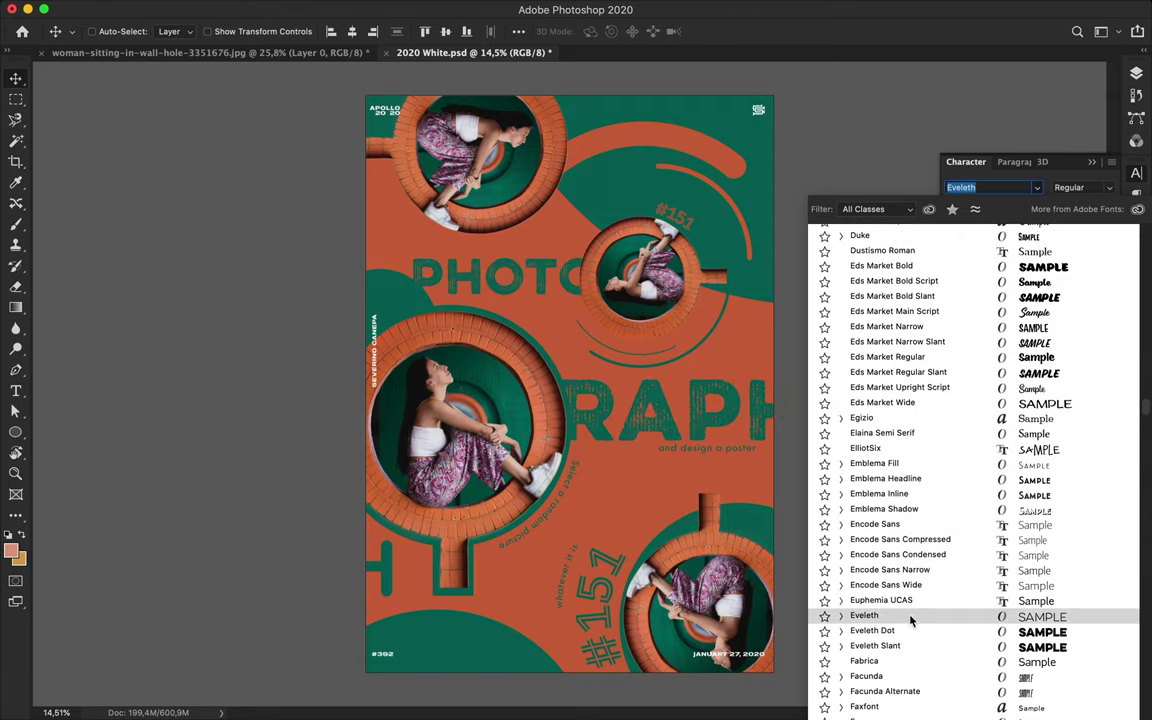
scroll(910, 625, "down", 5)
left_click(777, 366)
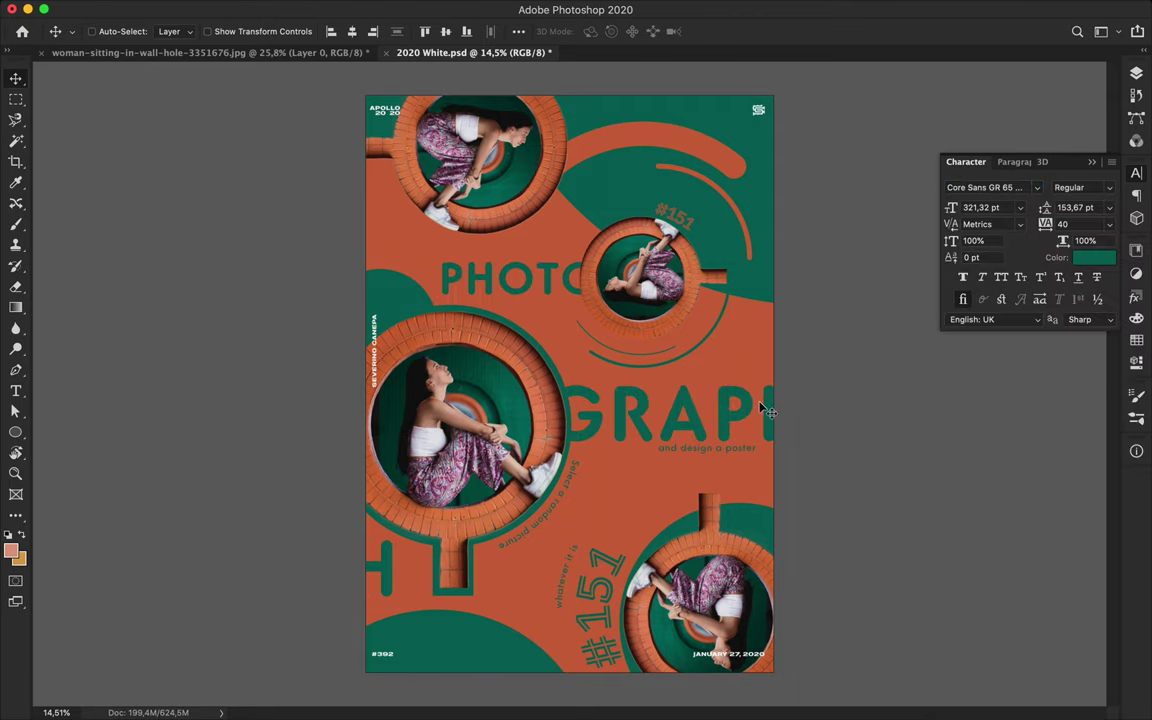
scroll(760, 407, "down", 1)
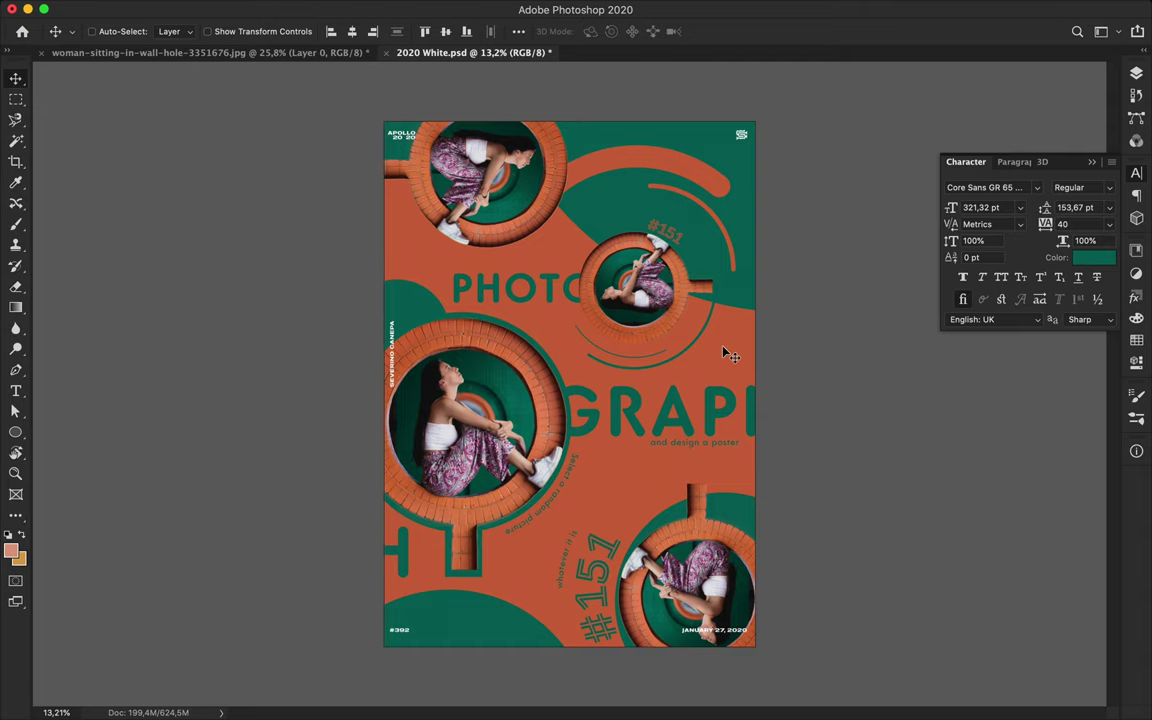
scroll(724, 353, "up", 3)
key("s")
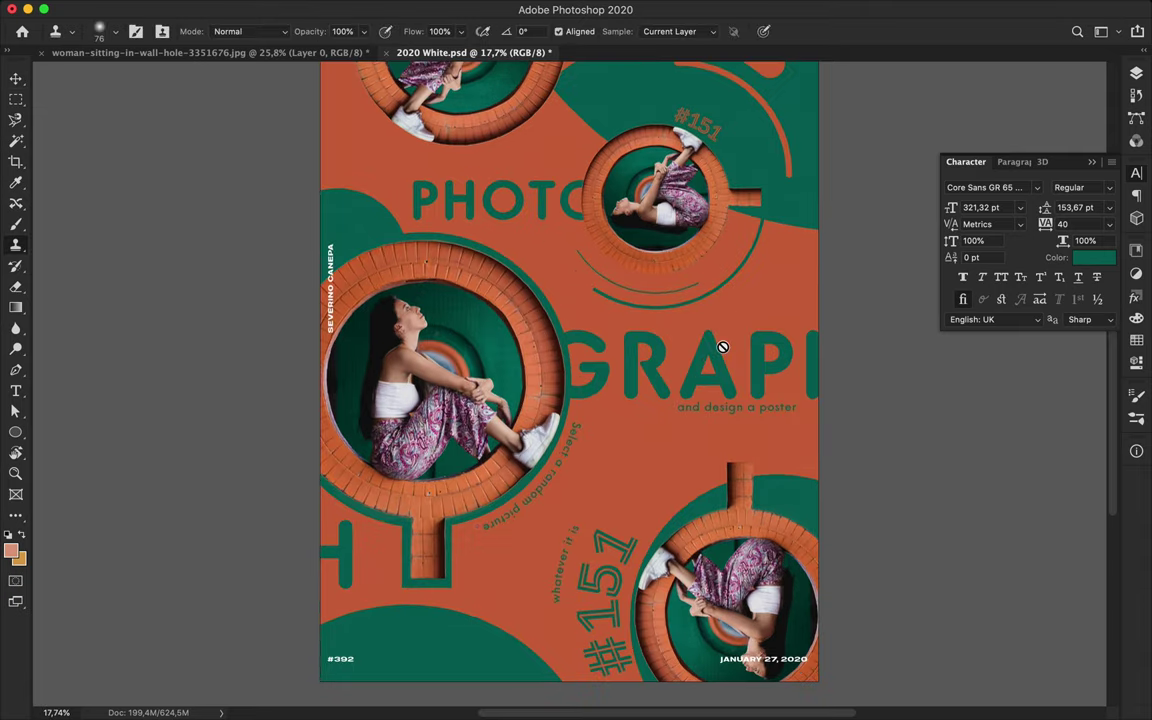
left_click(828, 10)
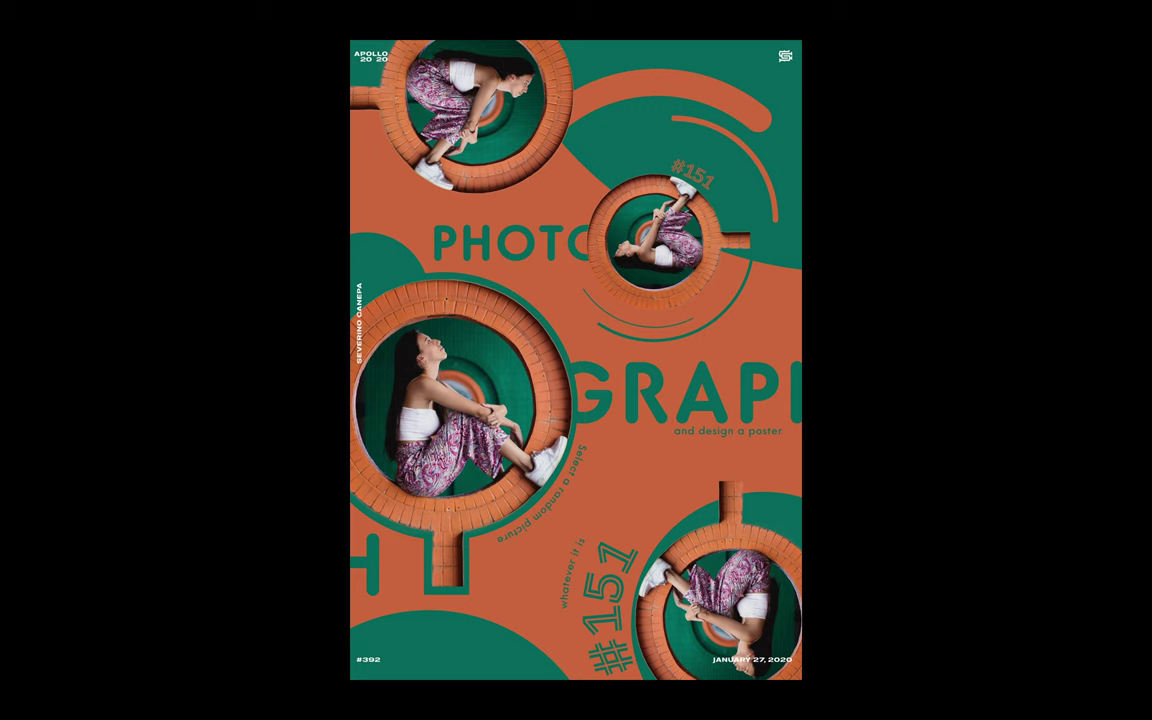